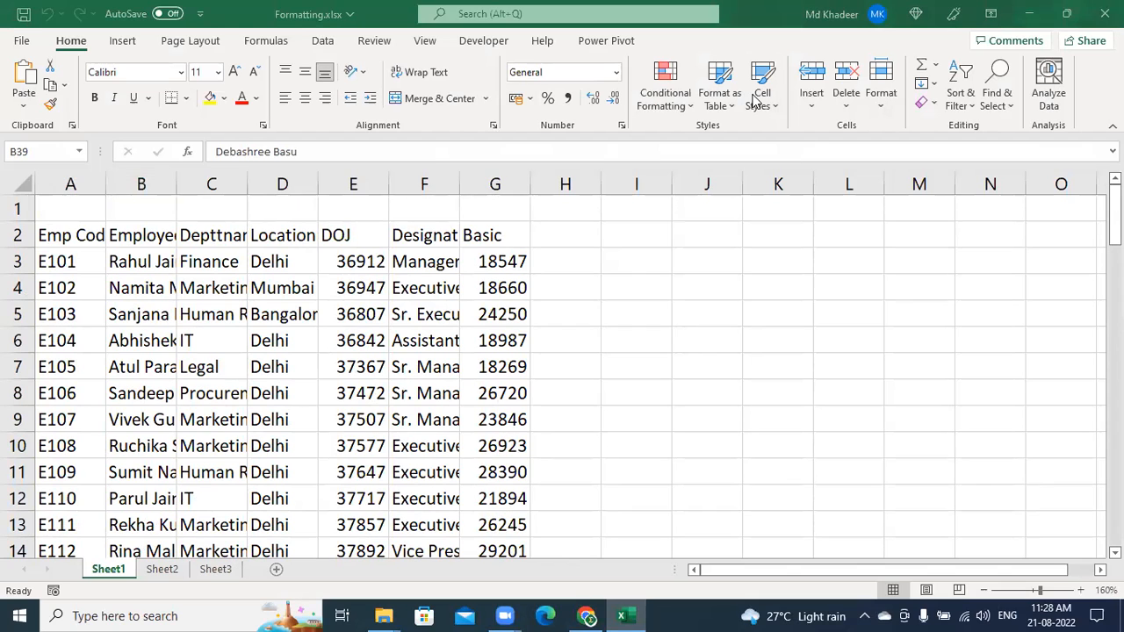
On Sheet1, select cells C4, D4 and E7, then the header row from Emp Code to Depttname
click(182, 287)
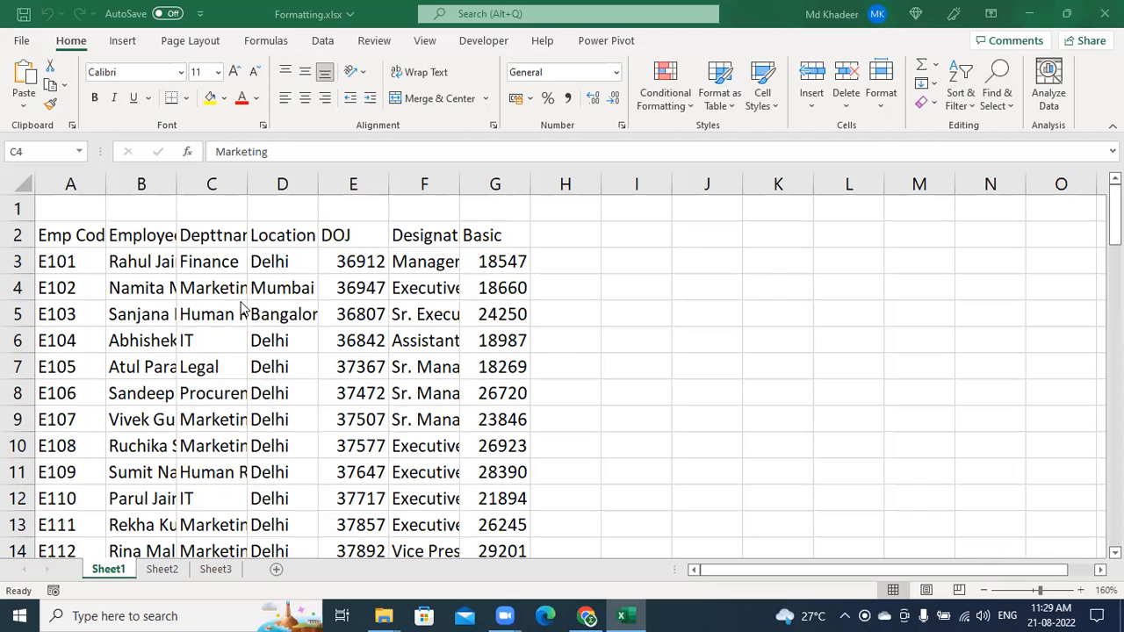
click(303, 297)
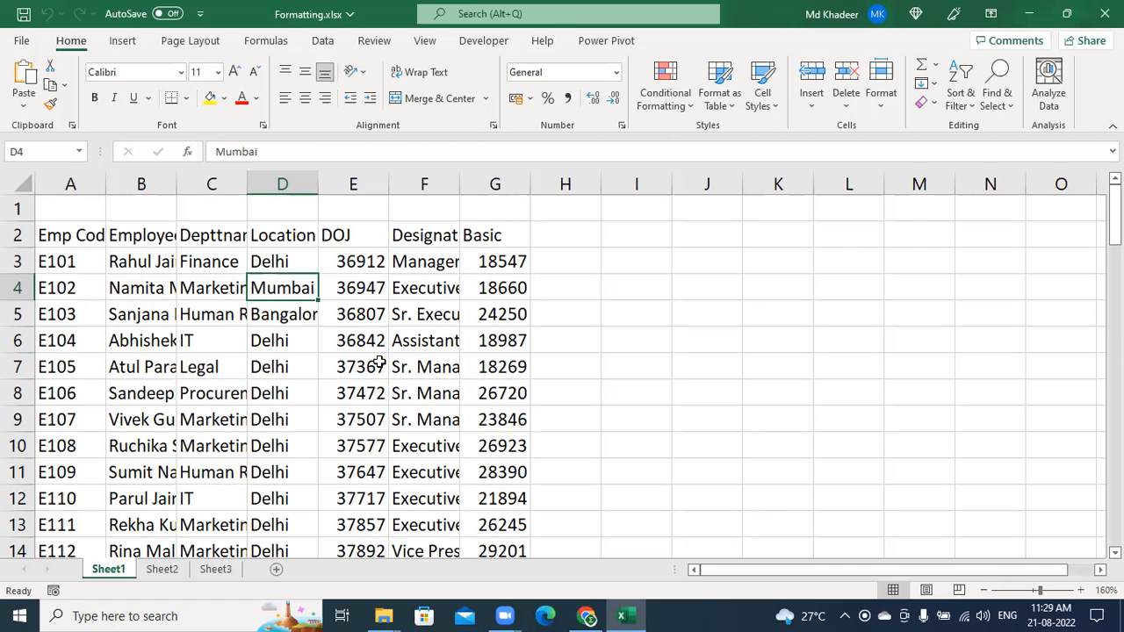
click(320, 360)
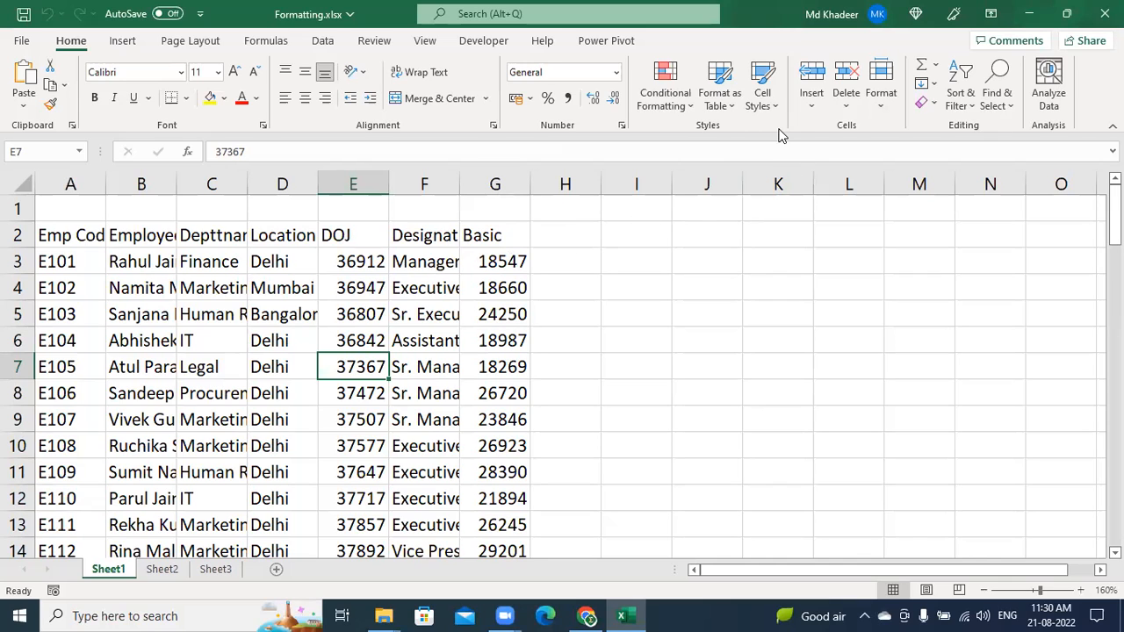
drag(55, 235, 487, 490)
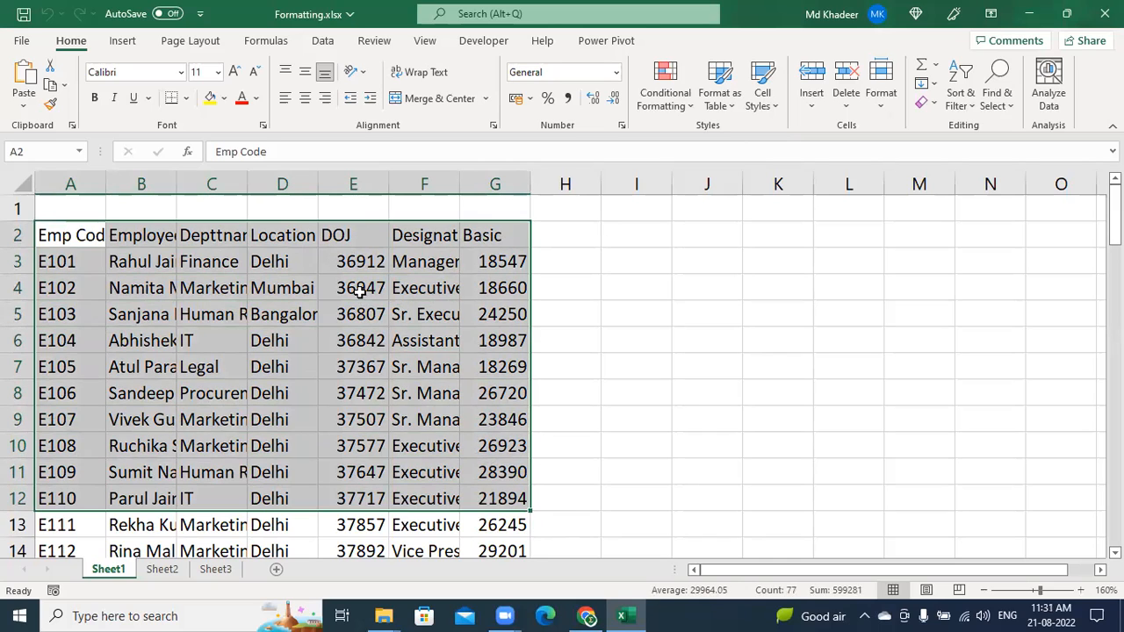
Copy the formatted table A3:G16 from Sheet3 and insert a new blank Sheet4
click(218, 570)
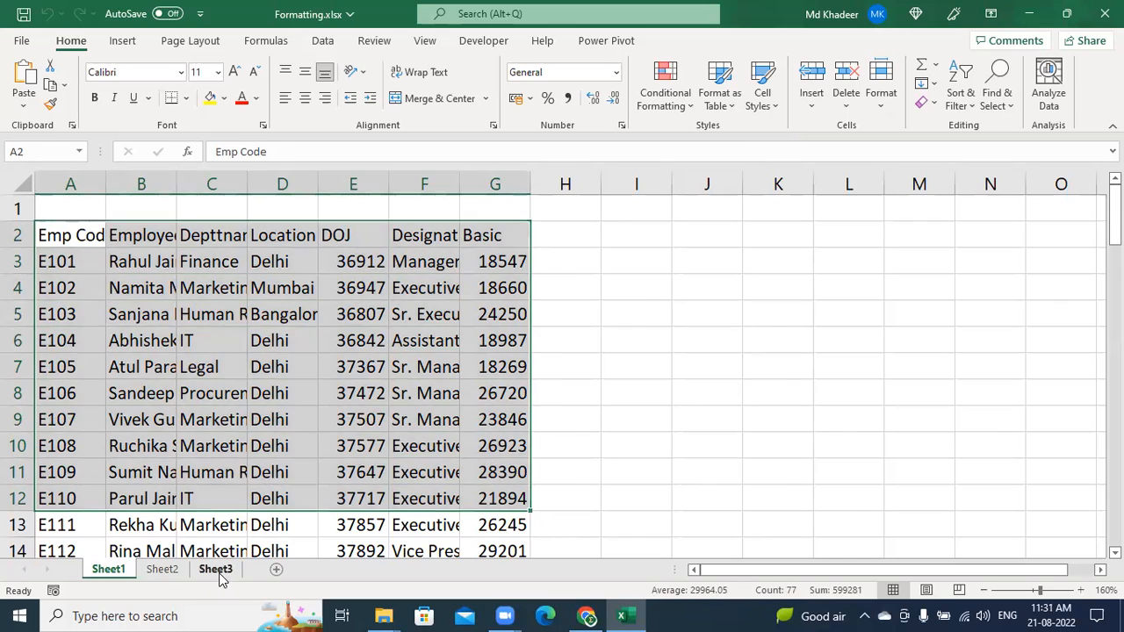
click(355, 331)
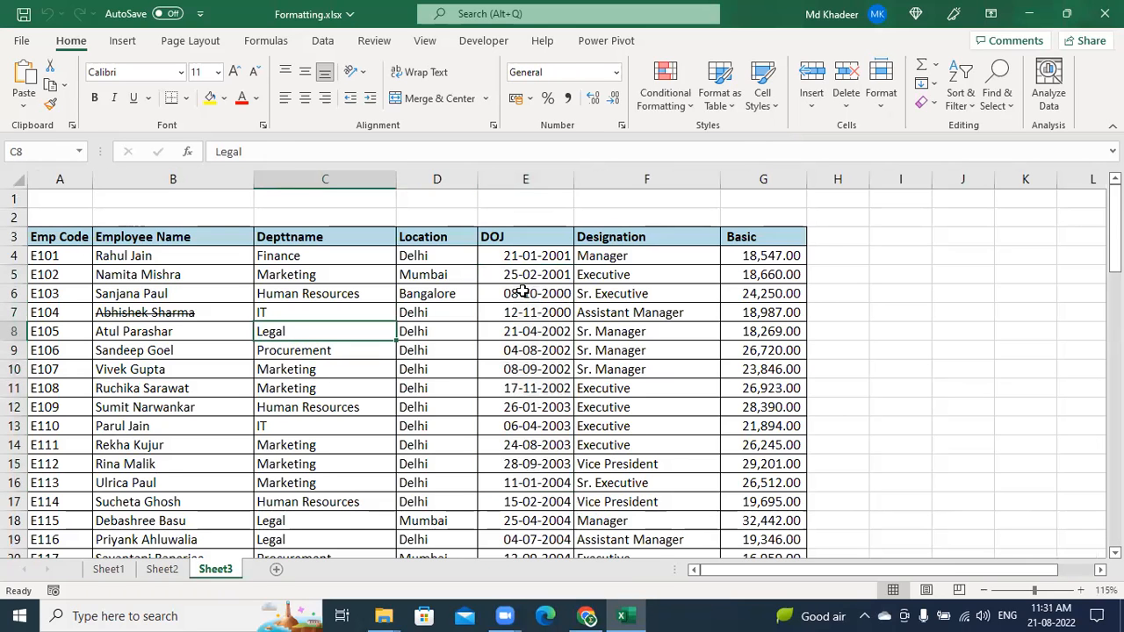
drag(57, 235, 754, 493)
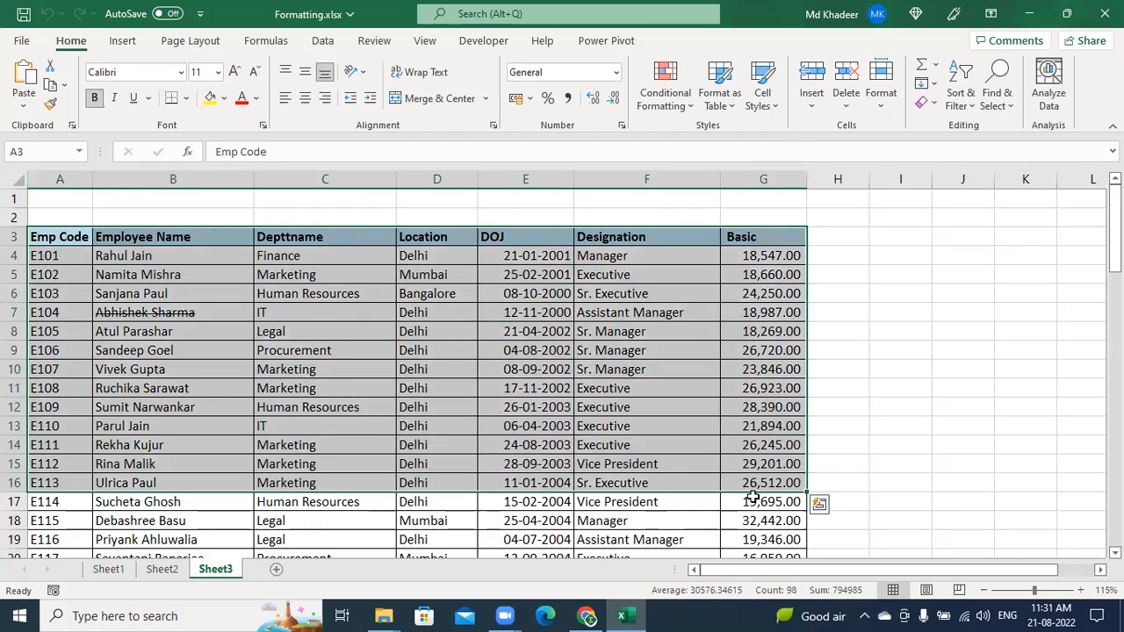
key(ctrl+c)
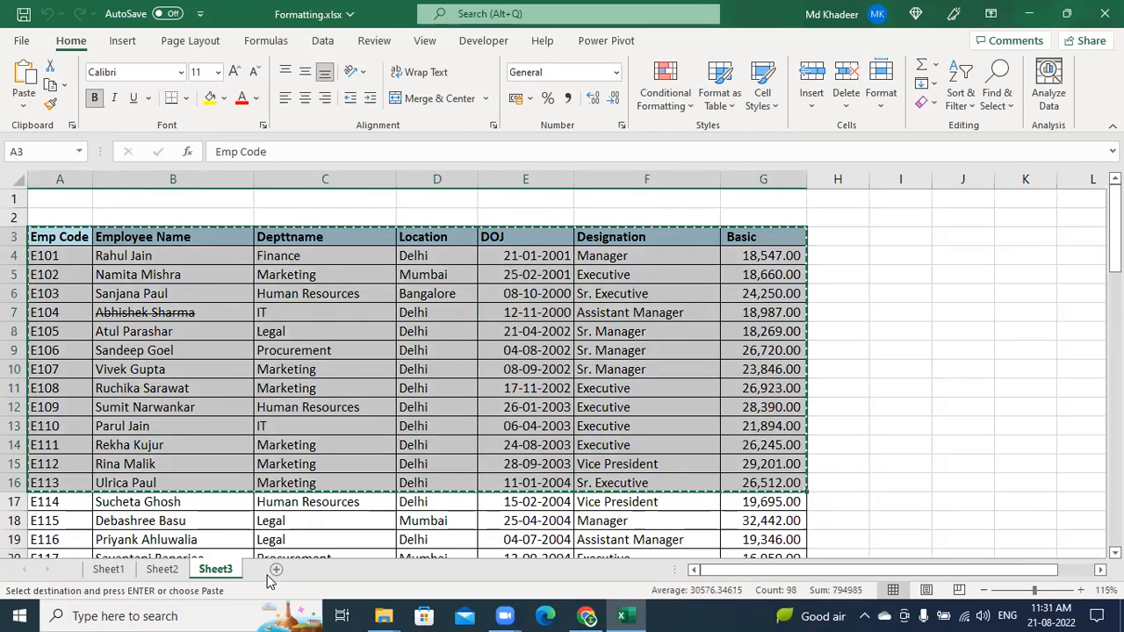
key(shift+F11)
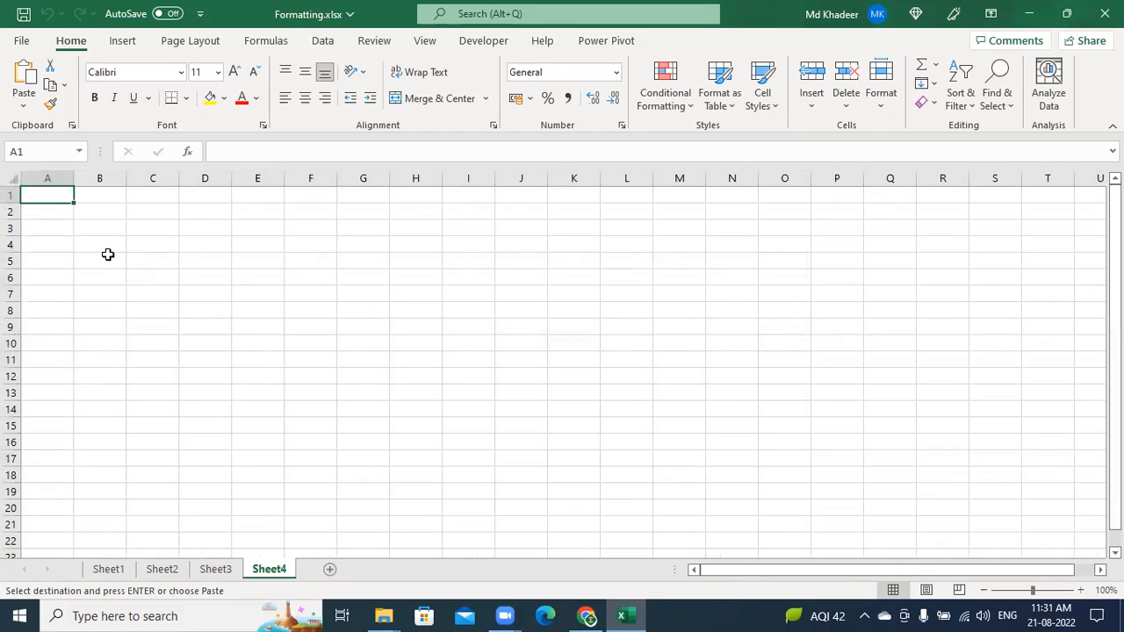
Paste into Sheet4, cancel the copy on Sheet3, and return to cell C4 on Sheet1
key(ctrl+v)
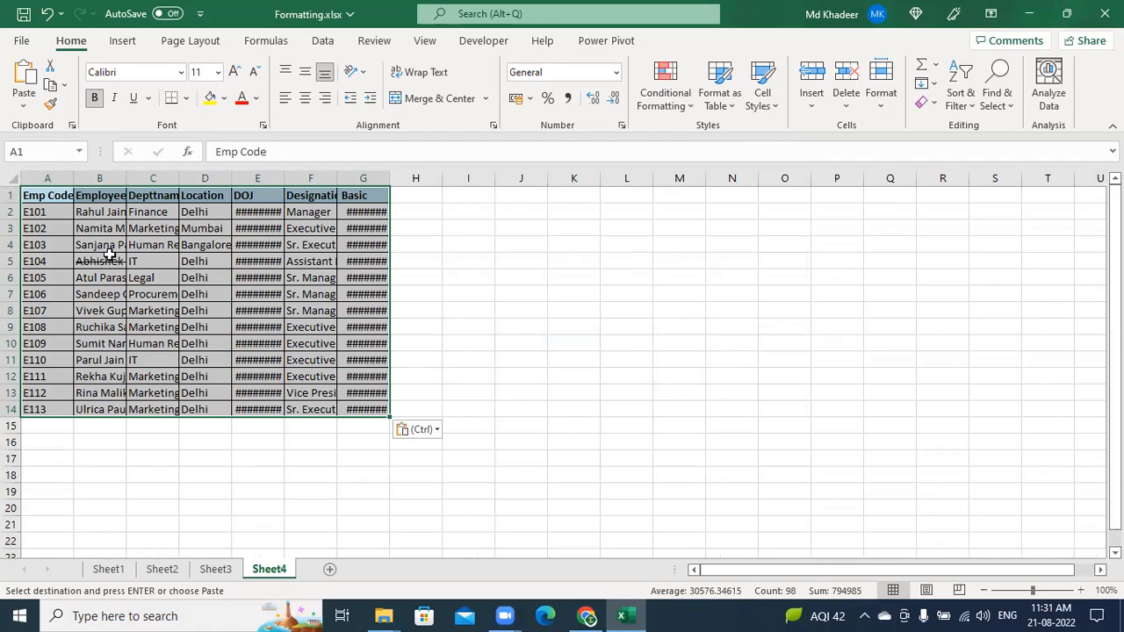
click(215, 570)
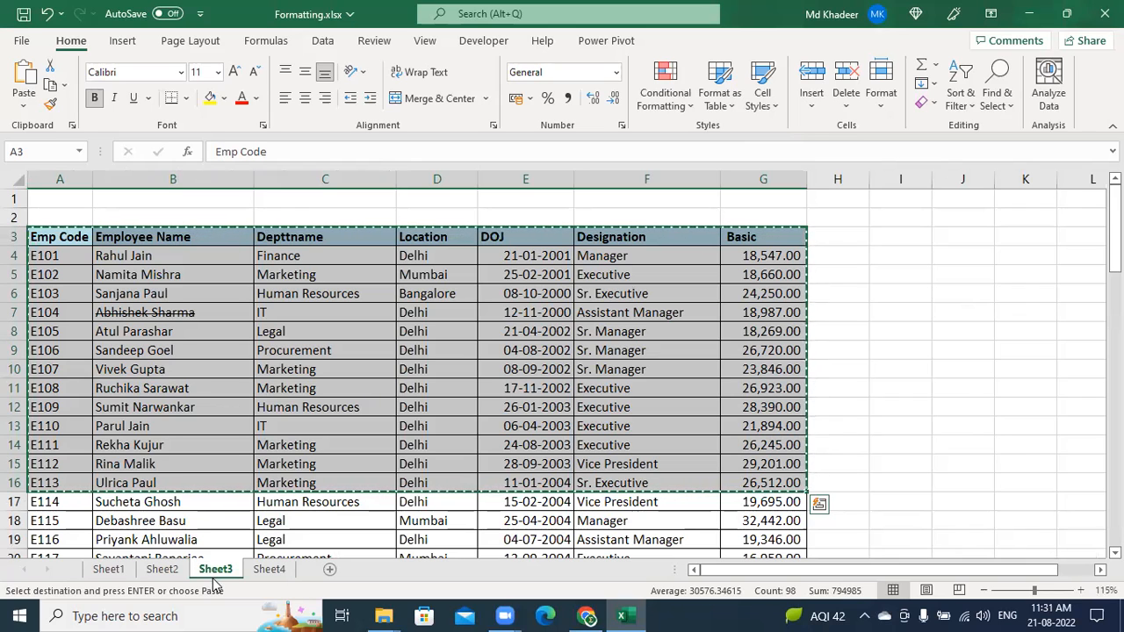
key(Escape)
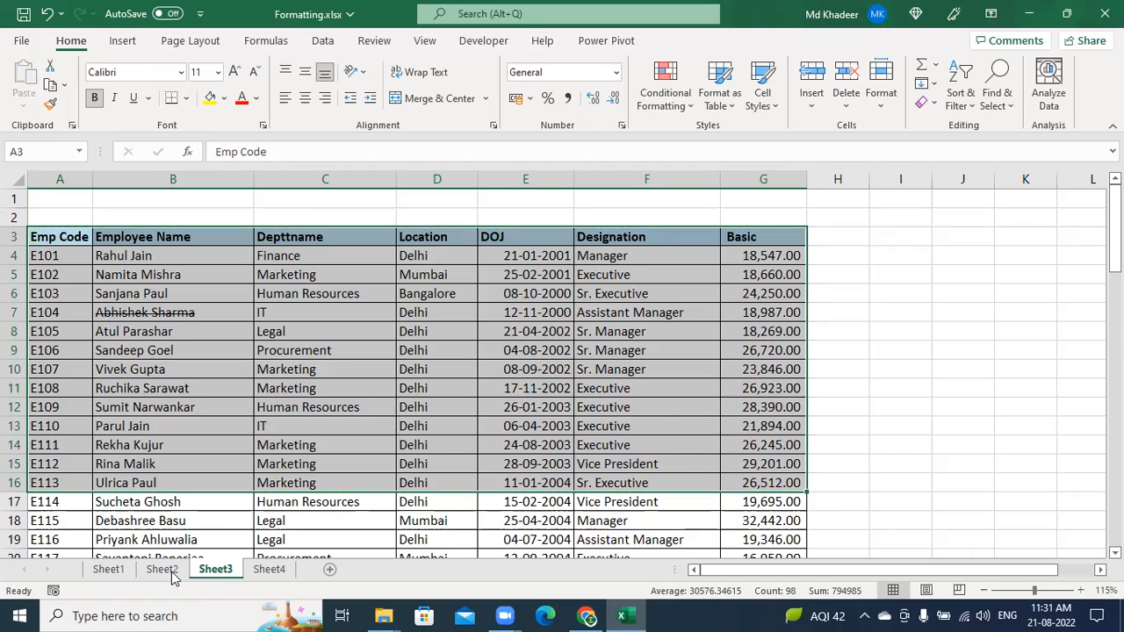
click(108, 569)
click(200, 293)
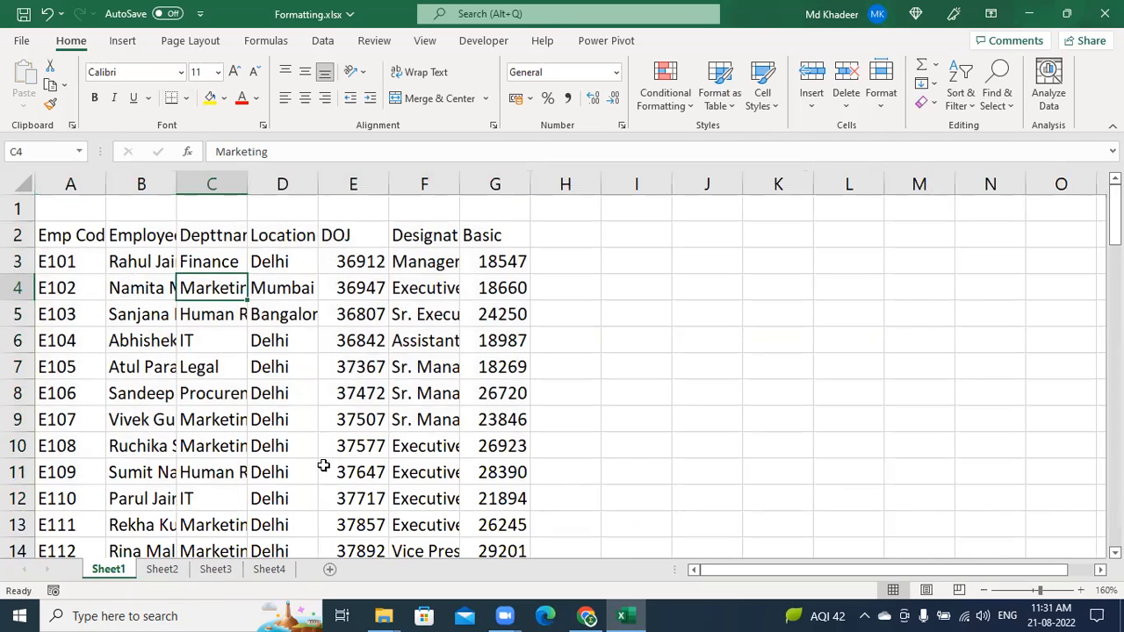
click(196, 339)
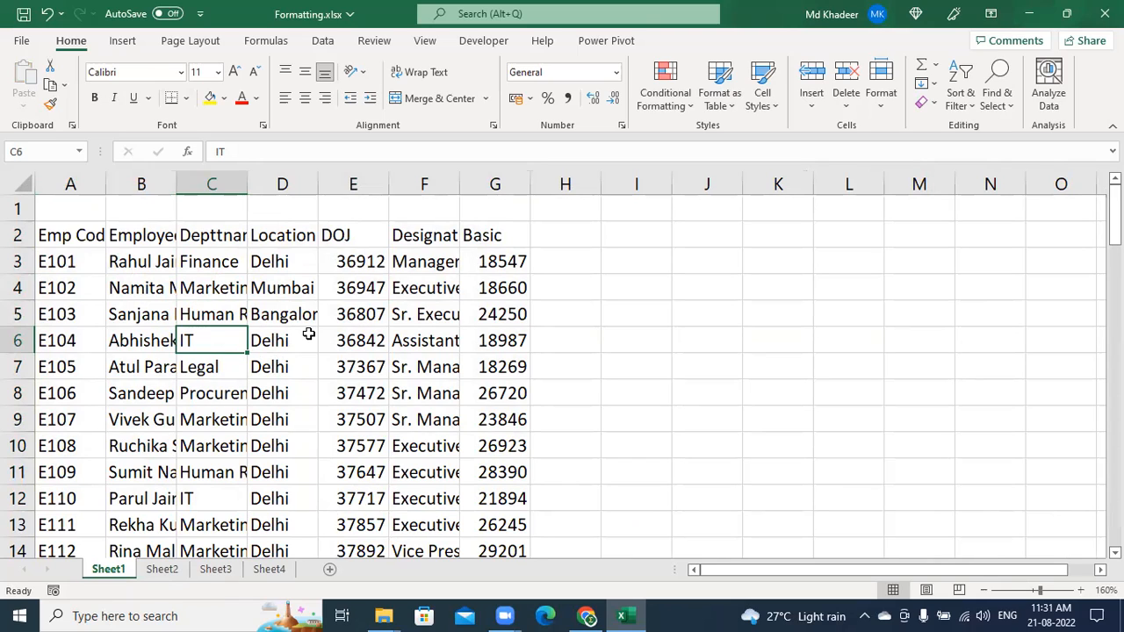
click(220, 310)
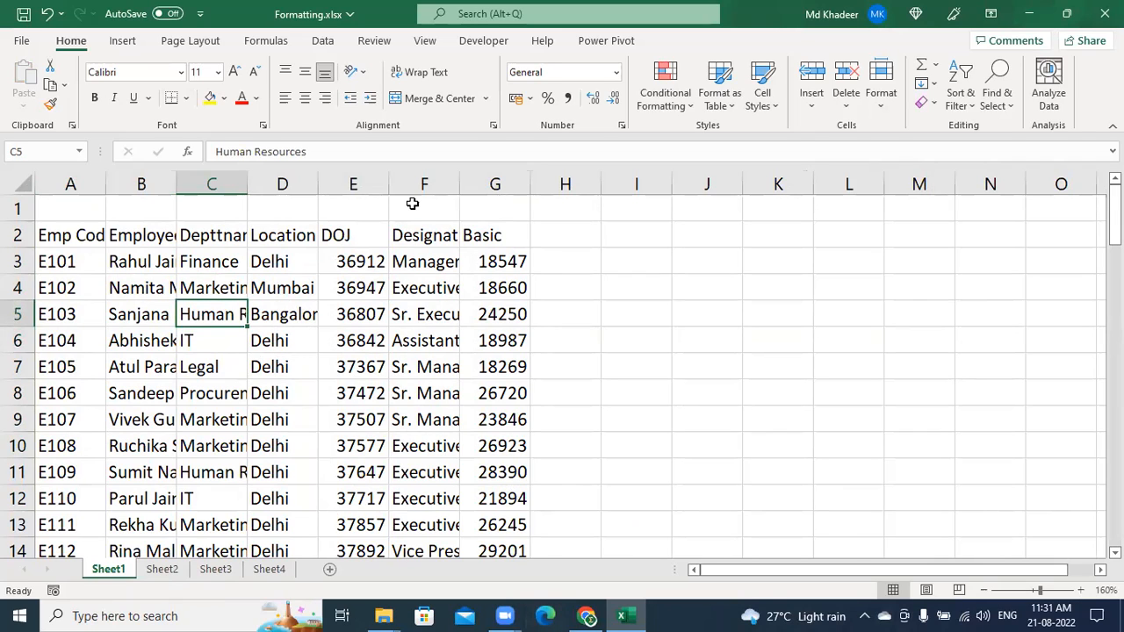
click(237, 262)
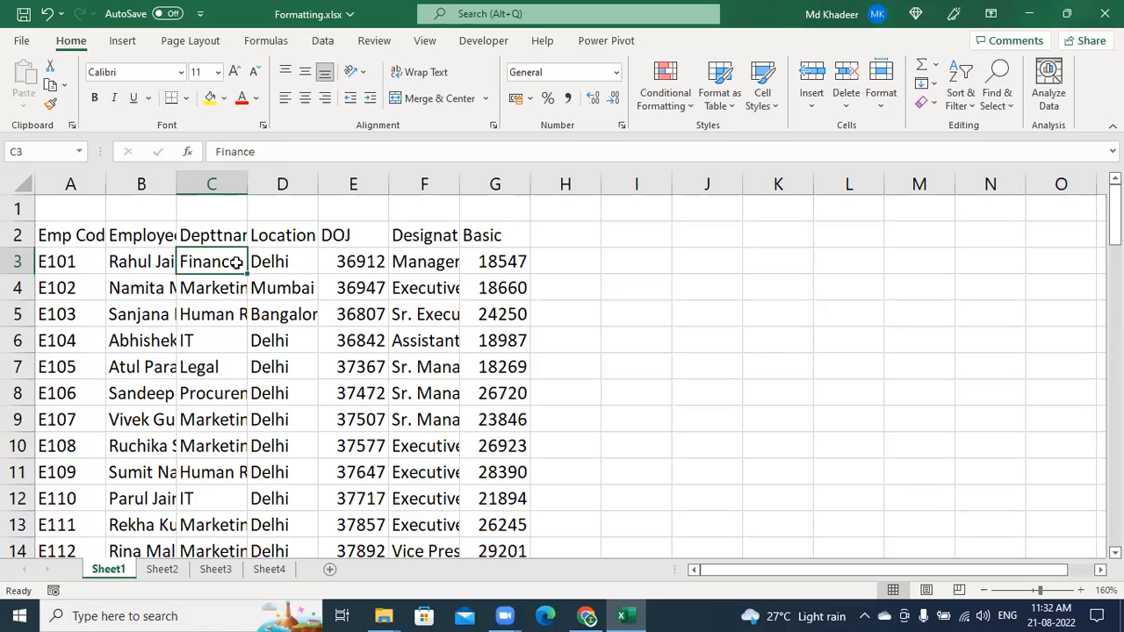
click(230, 317)
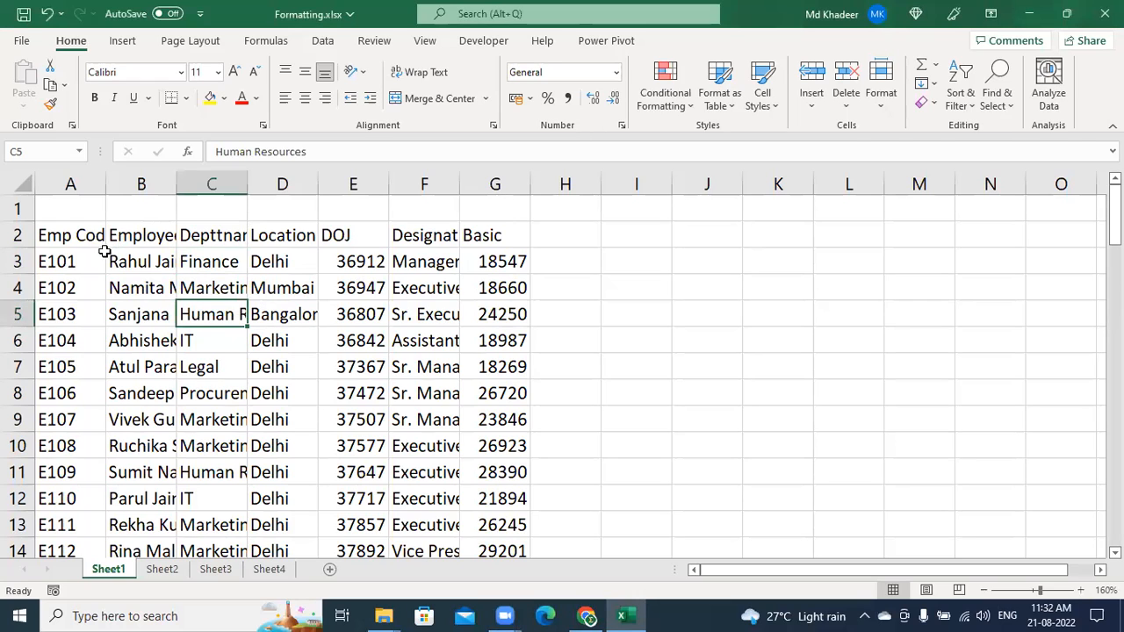
click(129, 238)
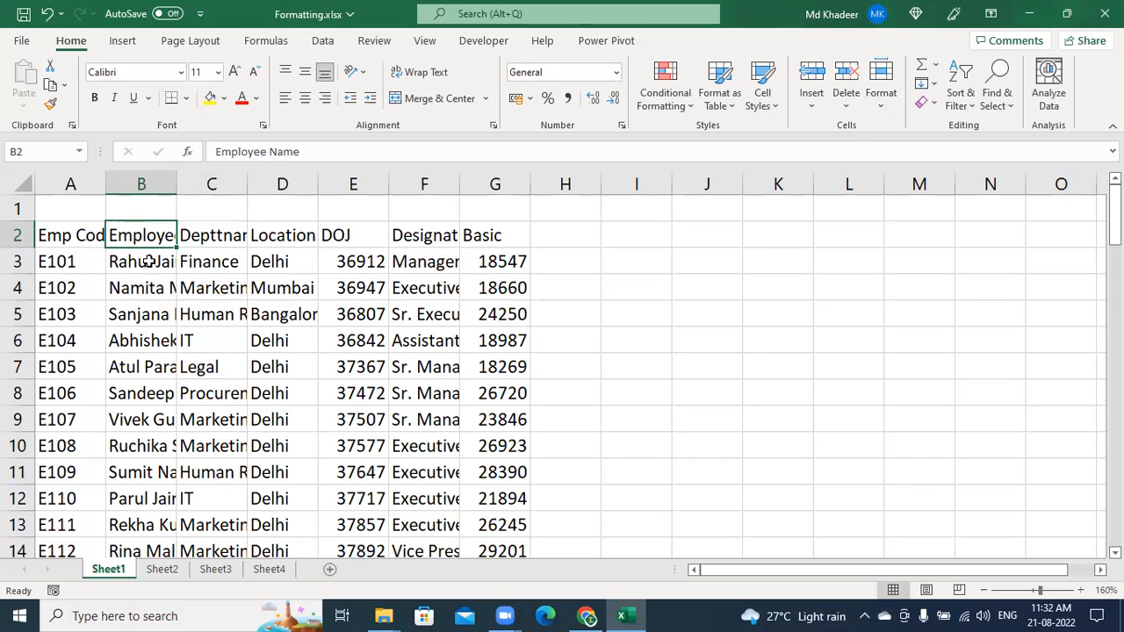
Widen Employee Name column B to 7.57, trying AutoFit on B and C, then undoing it
mouse_move(177, 184)
mouse_down()
mouse_move(216, 185)
mouse_move(187, 186)
mouse_up()
click(191, 197)
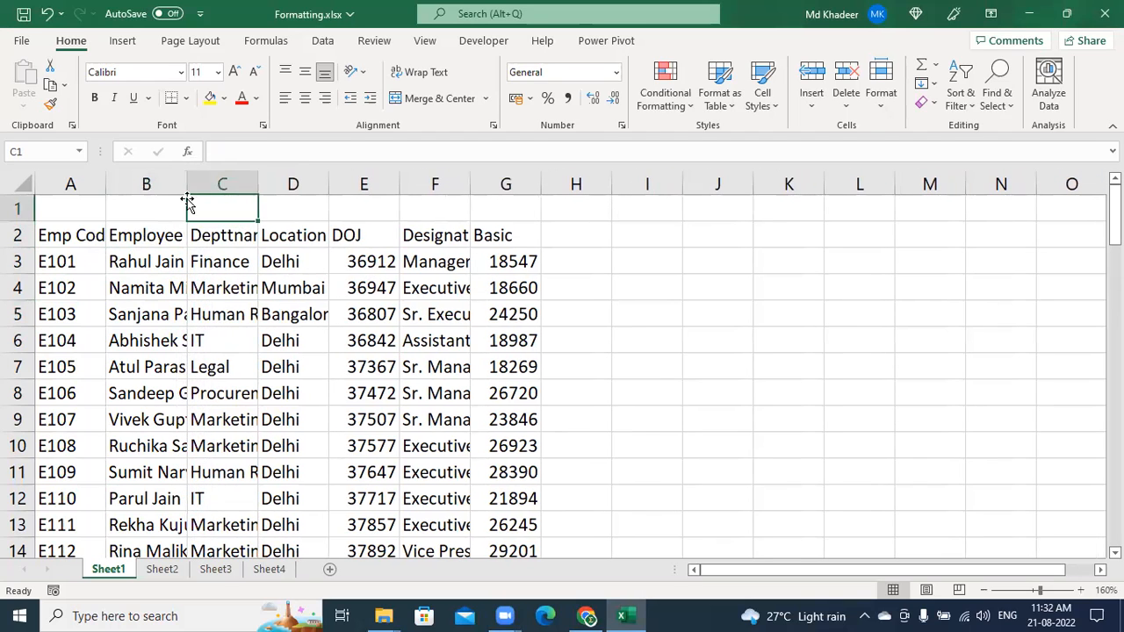
double_click(186, 181)
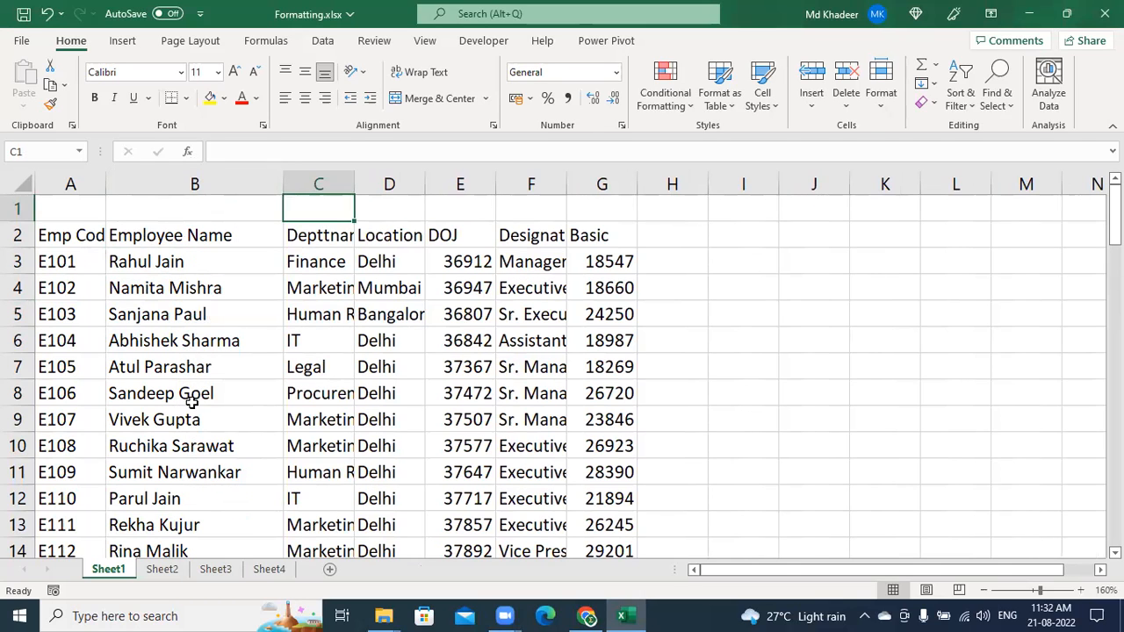
double_click(354, 184)
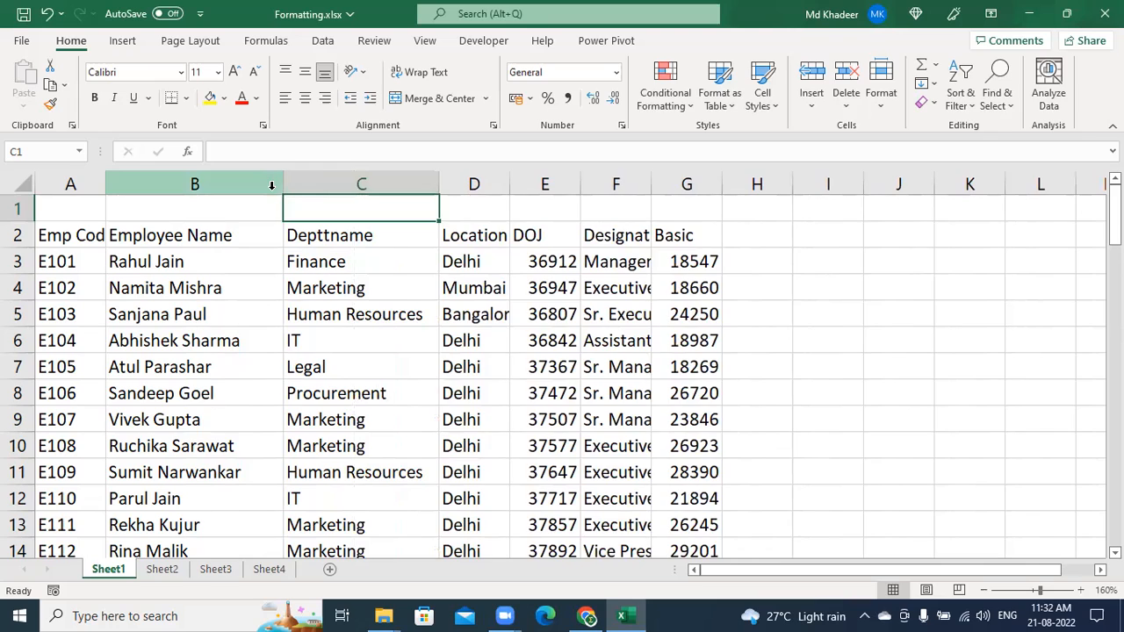
key(ctrl+z)
key(ctrl+z)
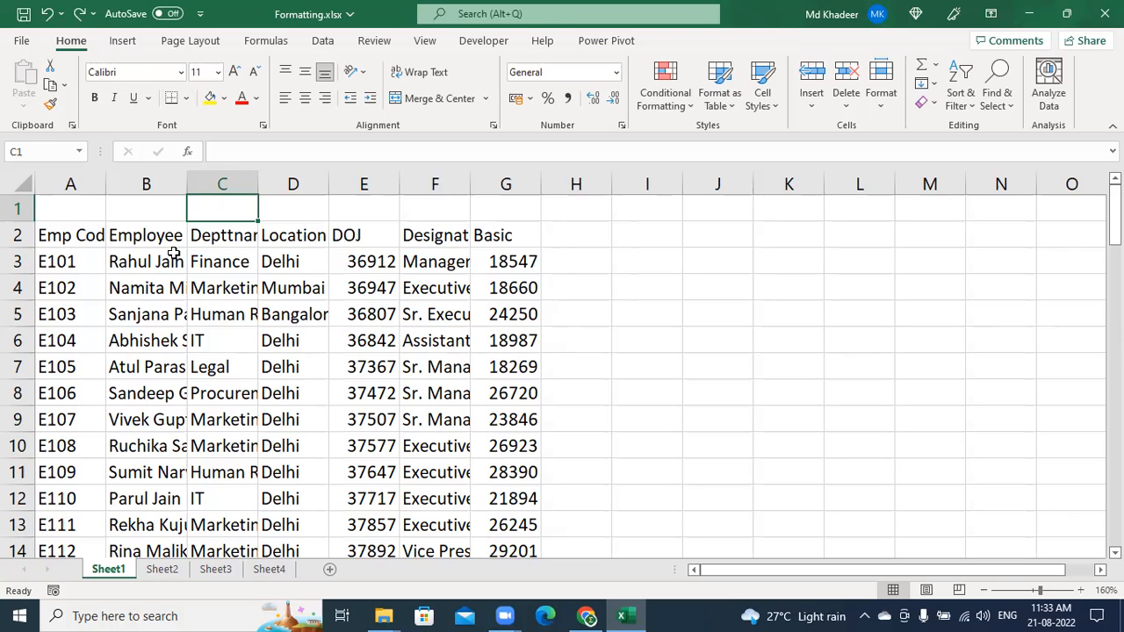
click(21, 185)
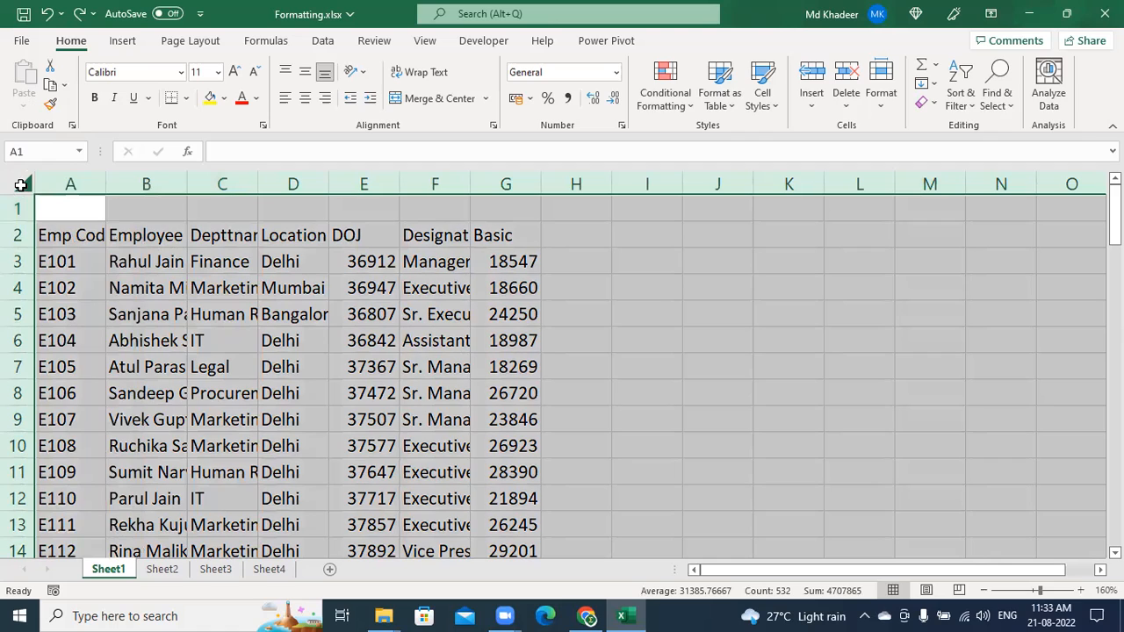
double_click(186, 186)
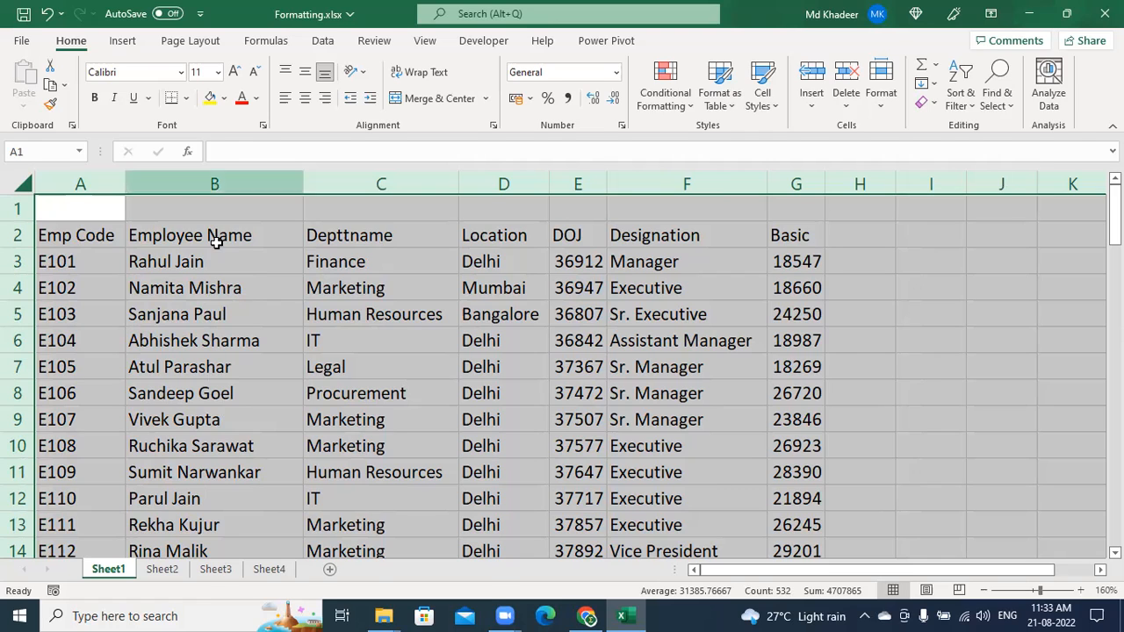
click(564, 413)
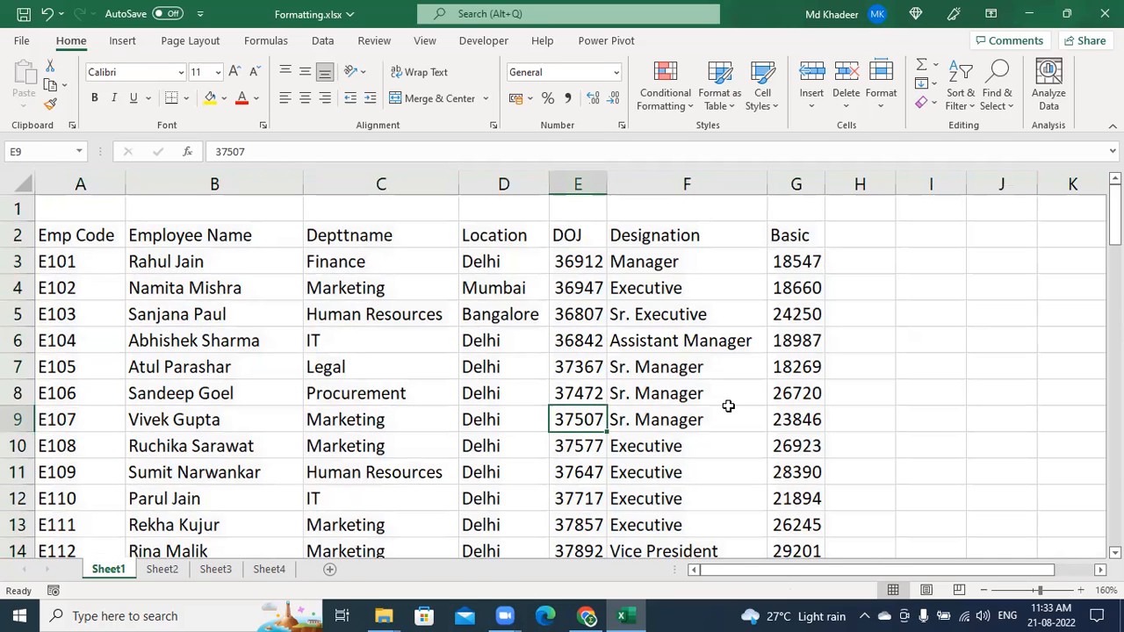
click(1029, 14)
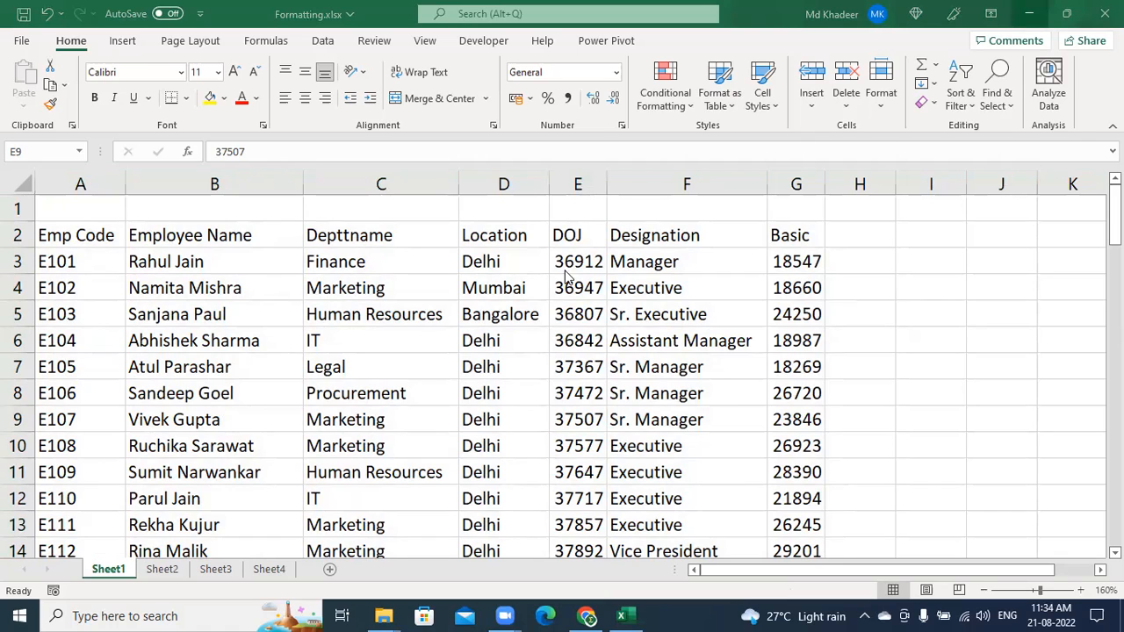
click(419, 342)
click(419, 342)
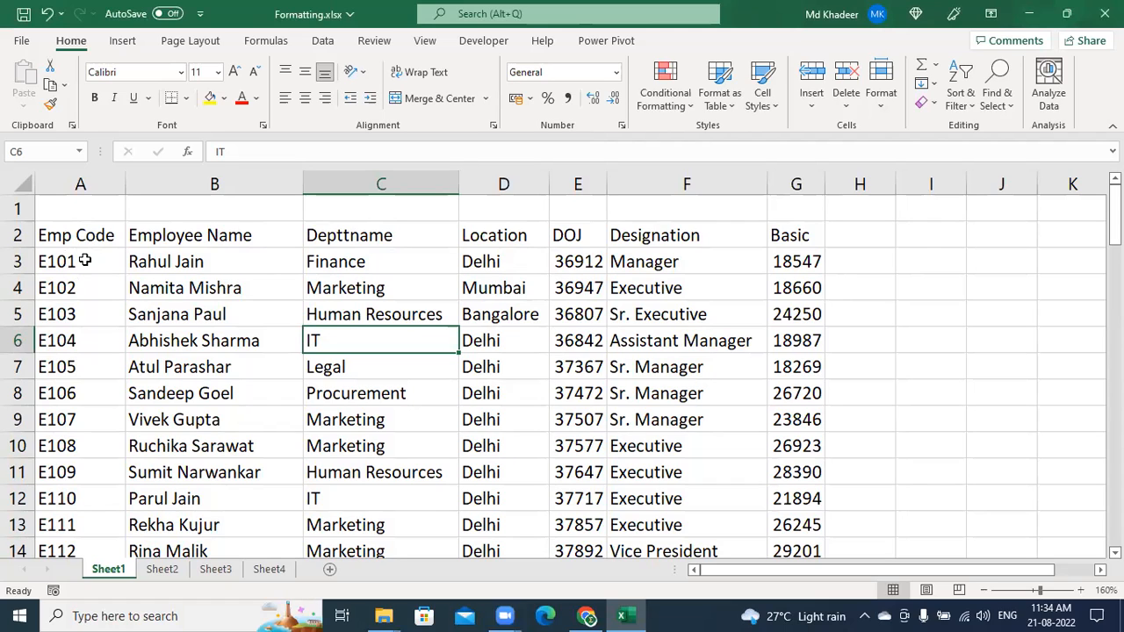
click(78, 238)
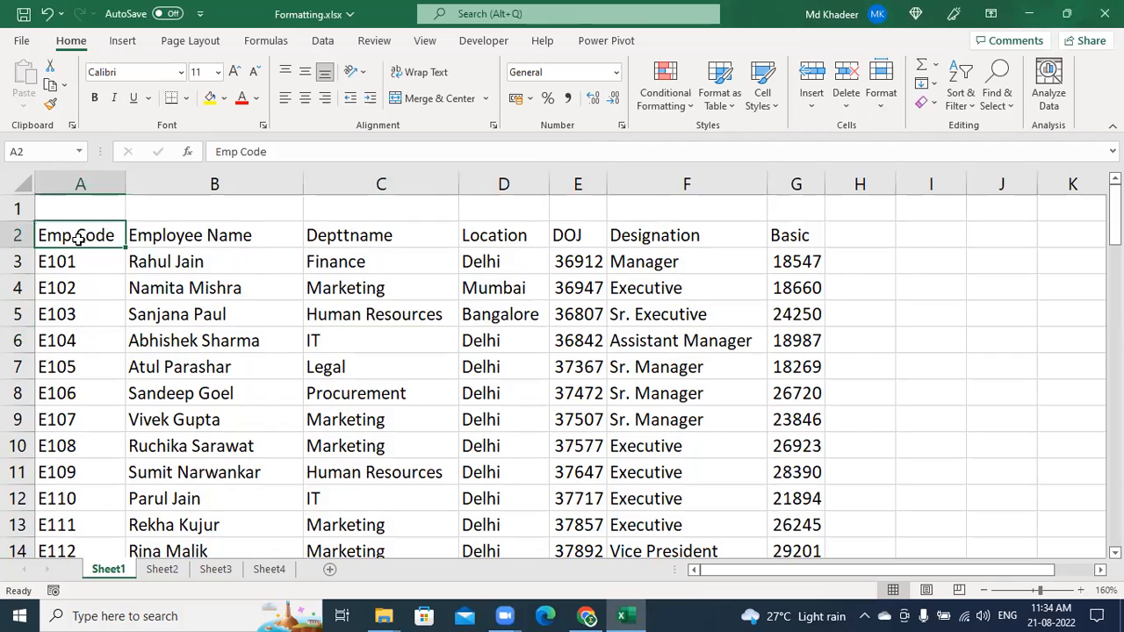
key(ctrl+shift+Right)
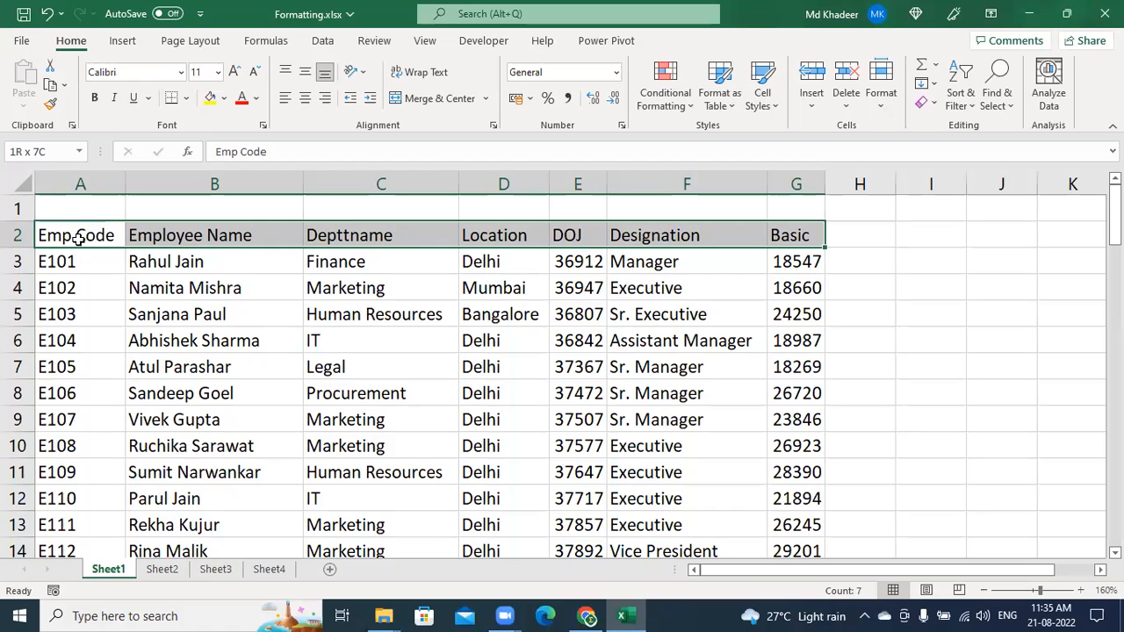
key(ctrl+b)
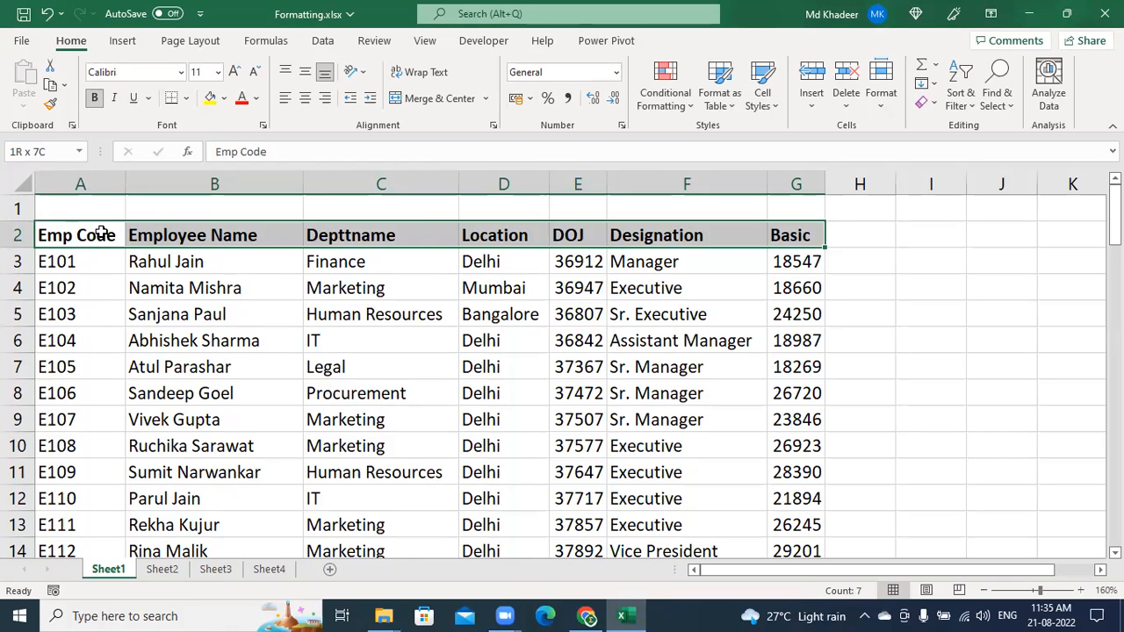
key(ctrl+z)
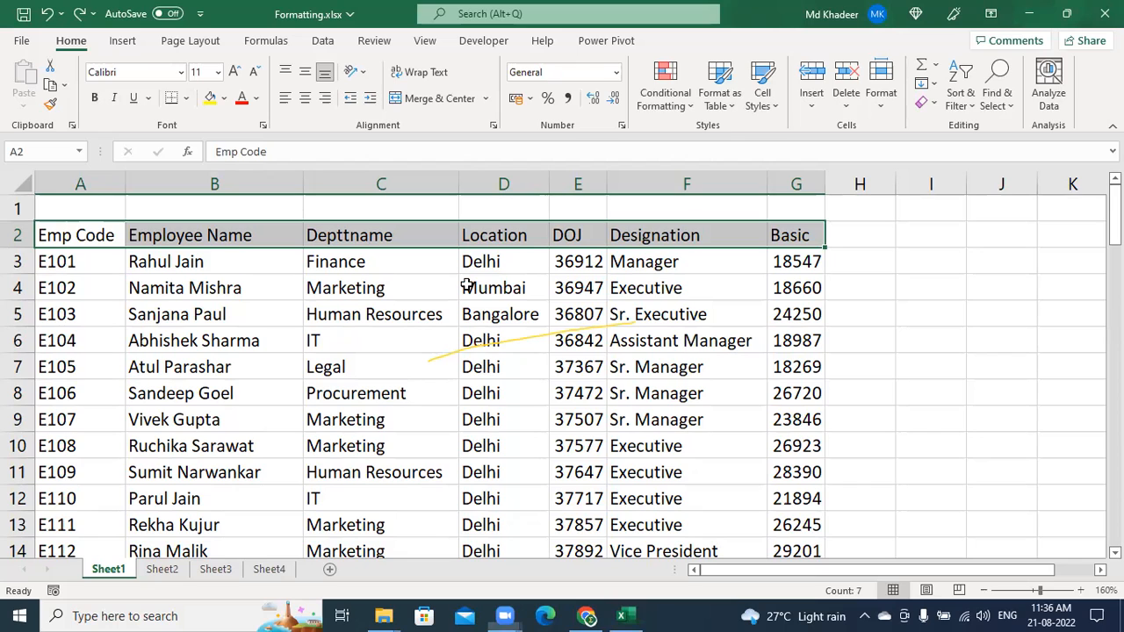
Make header row A2:G2 bold, with italic and underline tried and then removed
click(100, 235)
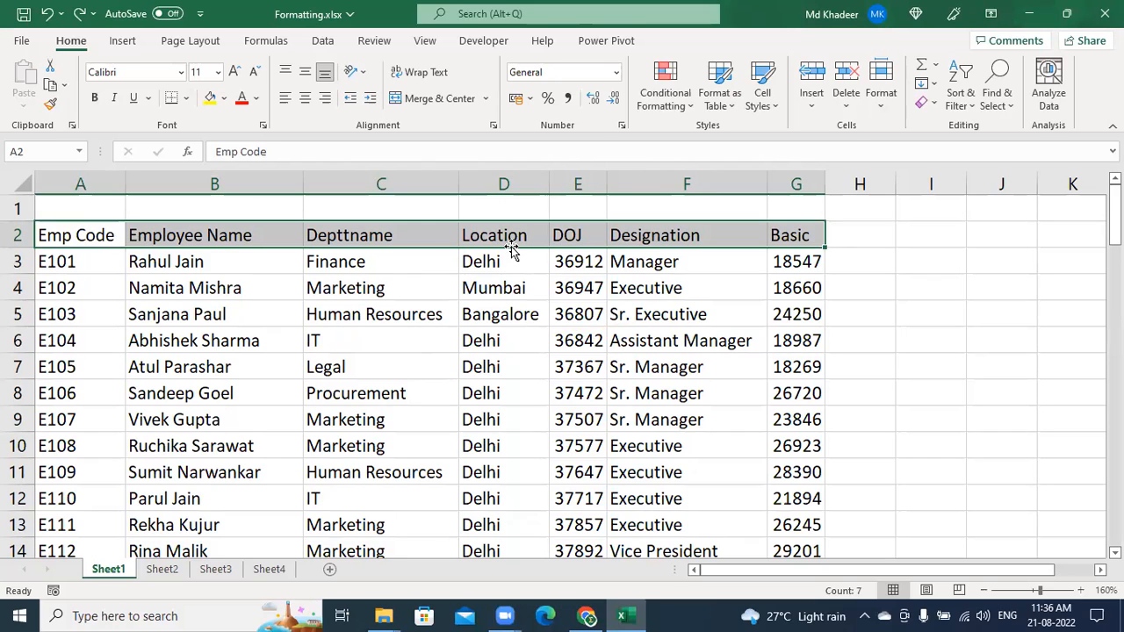
key(ctrl+b)
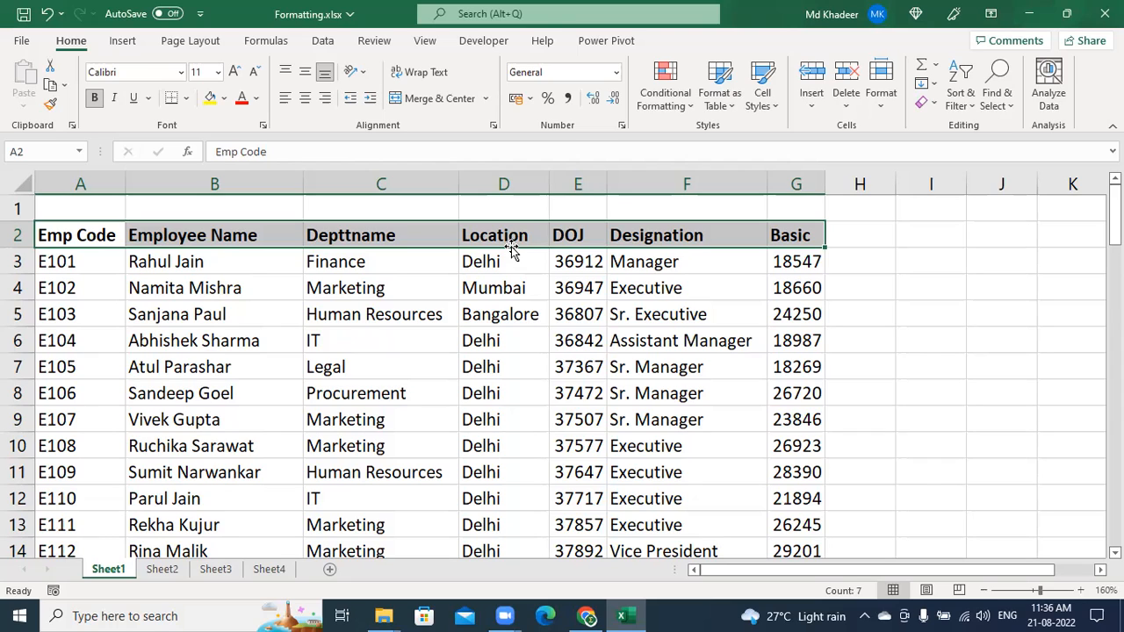
key(ctrl+i)
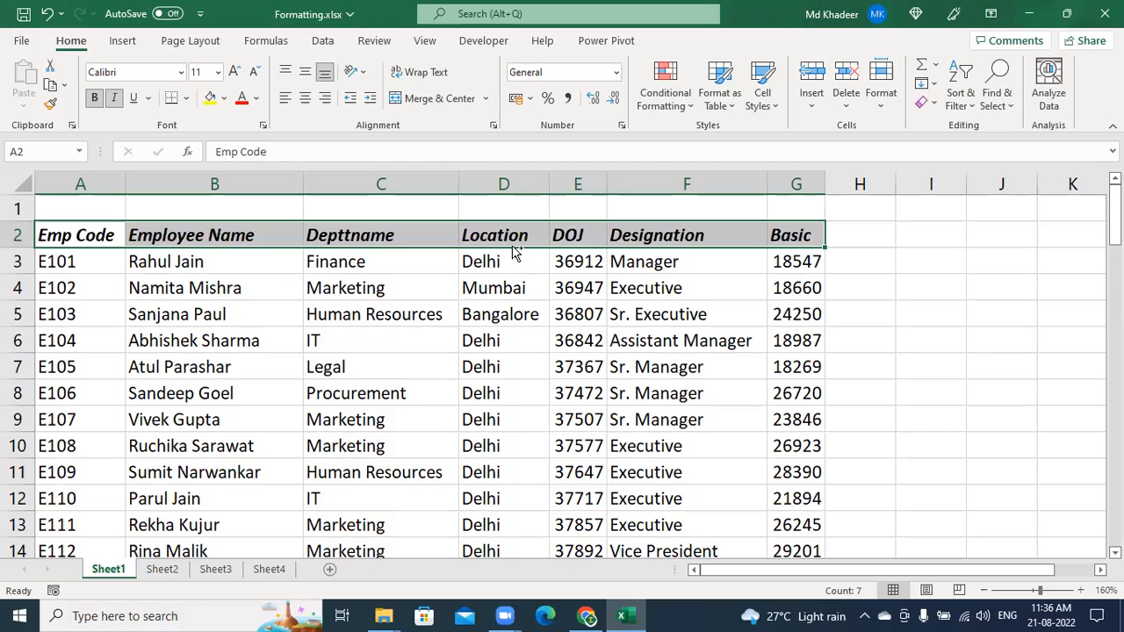
key(ctrl+u)
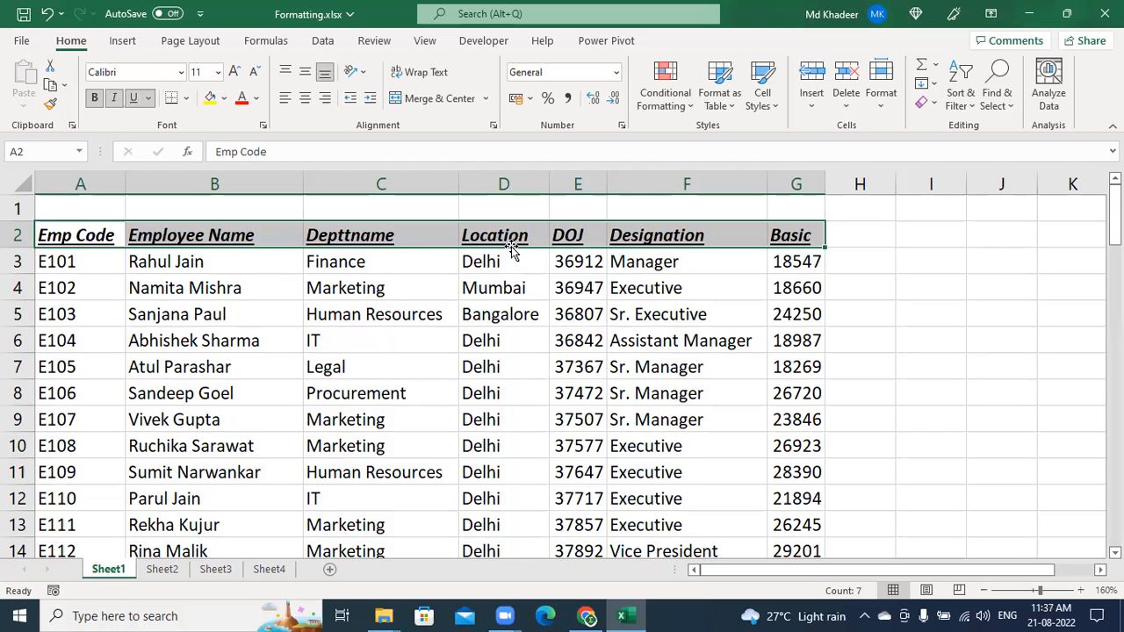
key(ctrl+u)
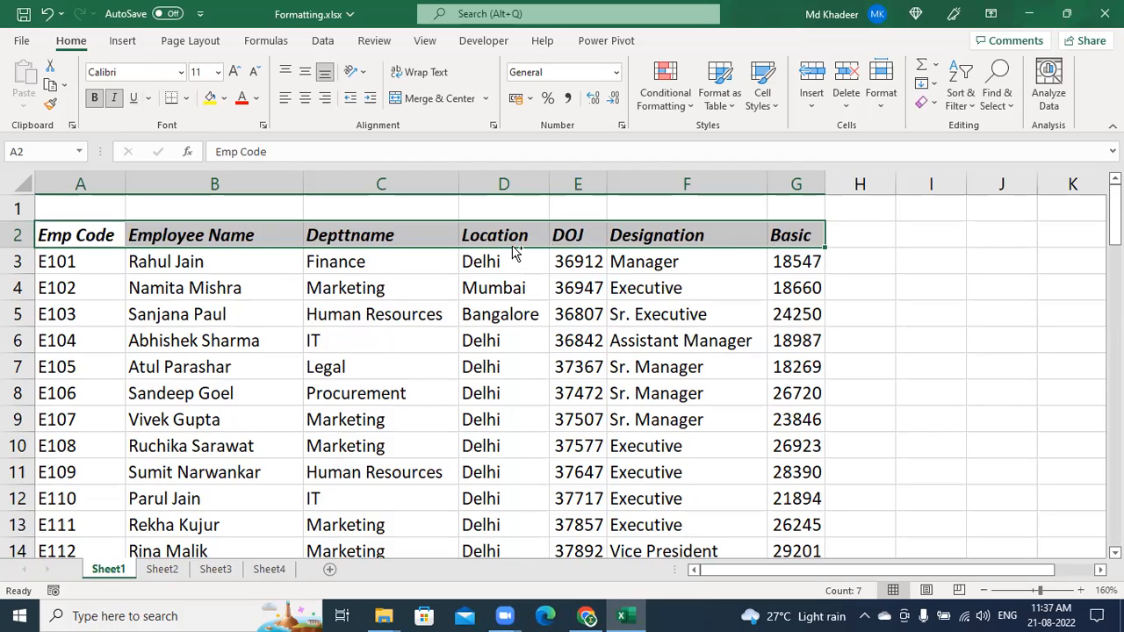
key(ctrl+i)
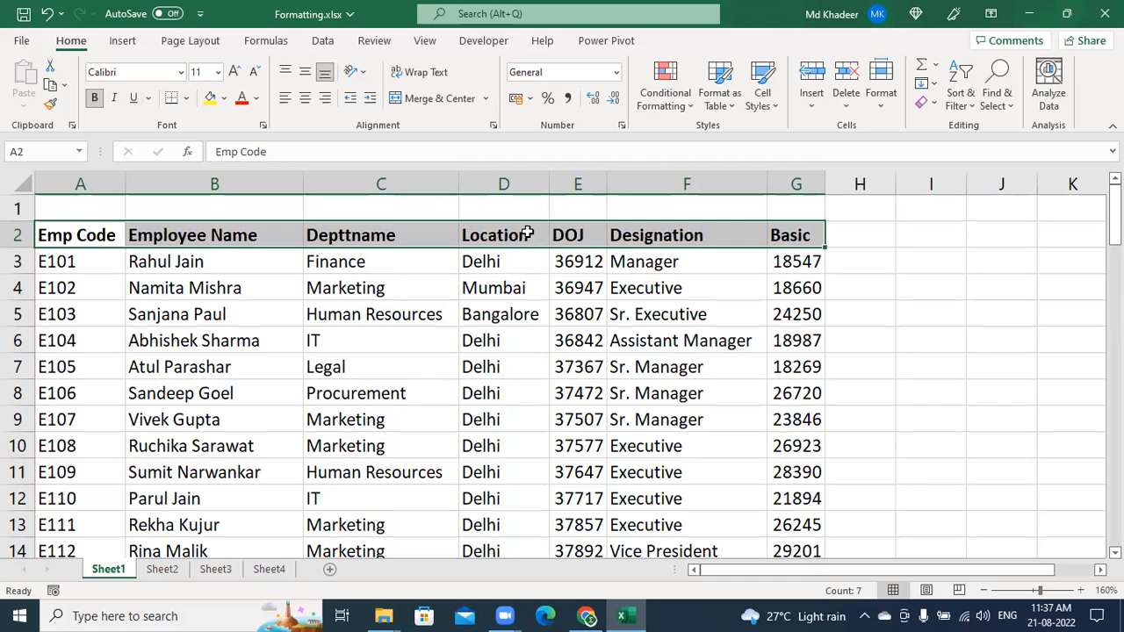
key(ctrl+b)
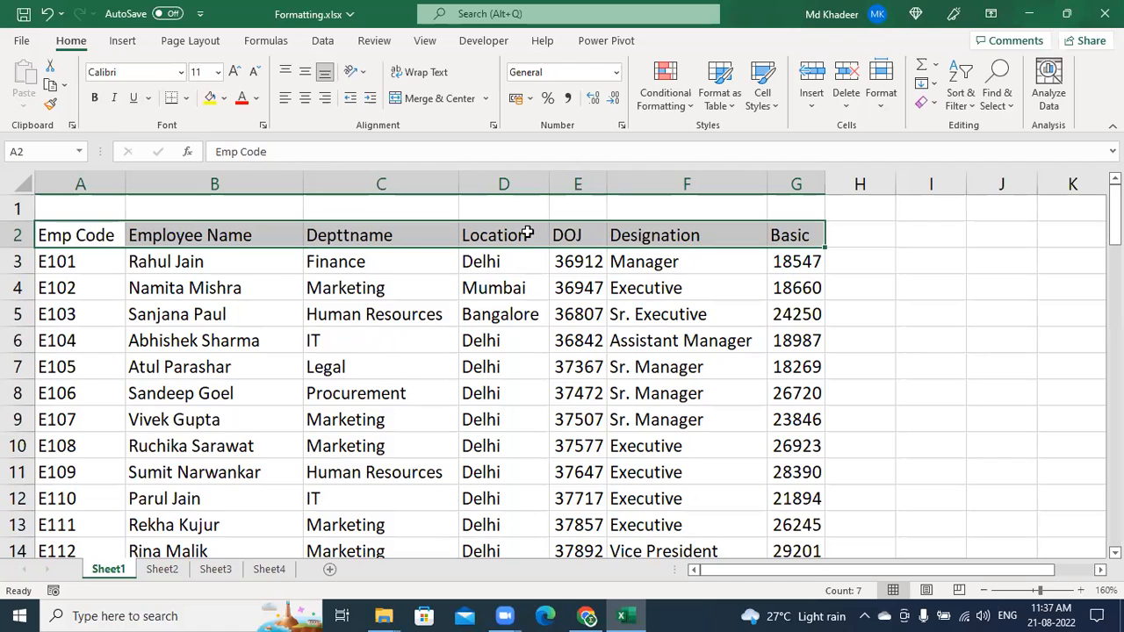
key(ctrl+b)
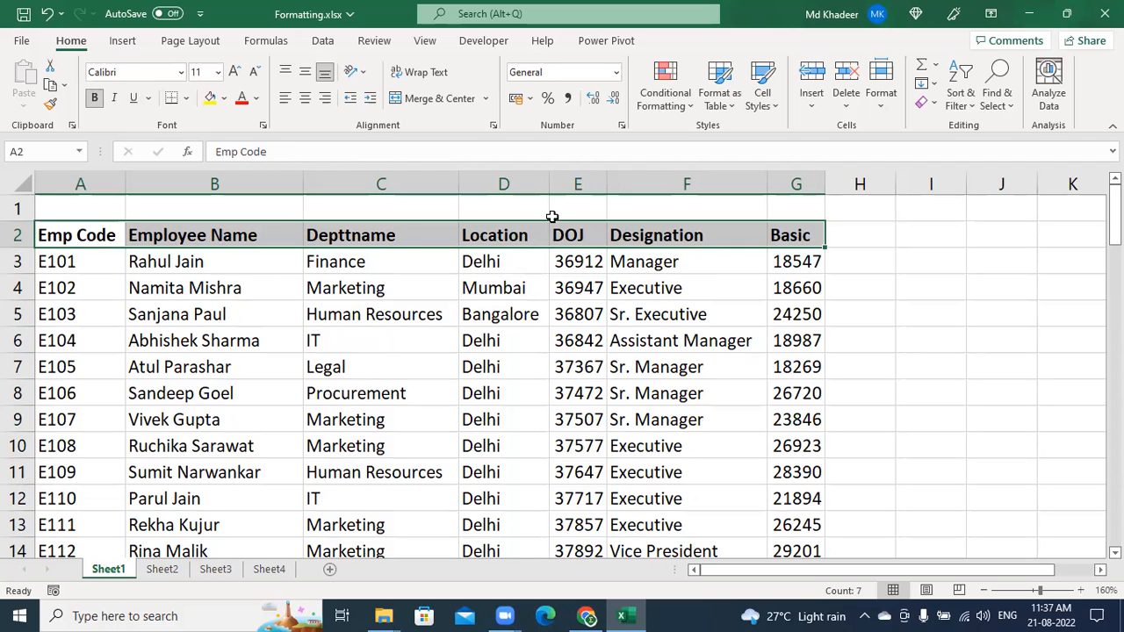
click(430, 342)
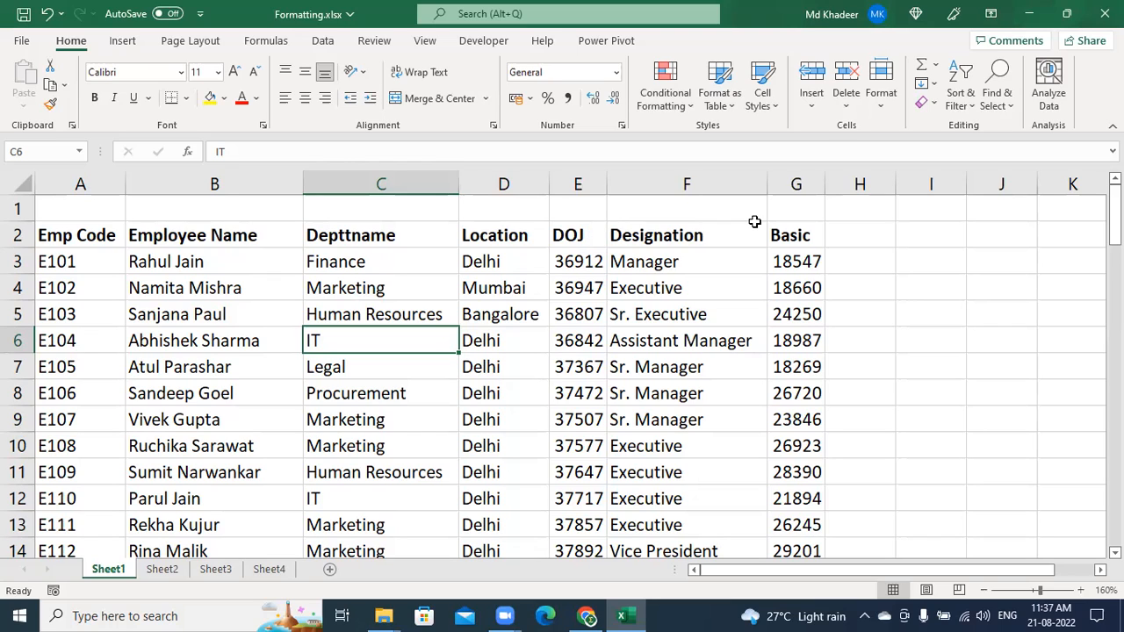
key(alt+Tab)
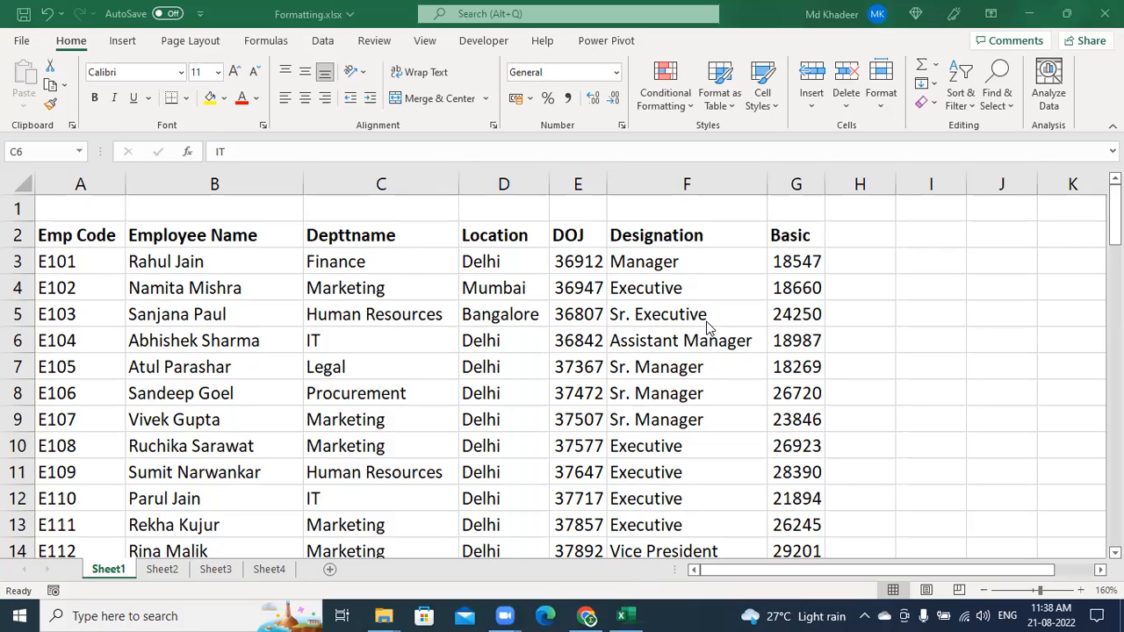
Compare Sheet3's formatted DOJ dates, then AutoFit column E on Sheet4 so dates like 21-01-2001 show
click(593, 262)
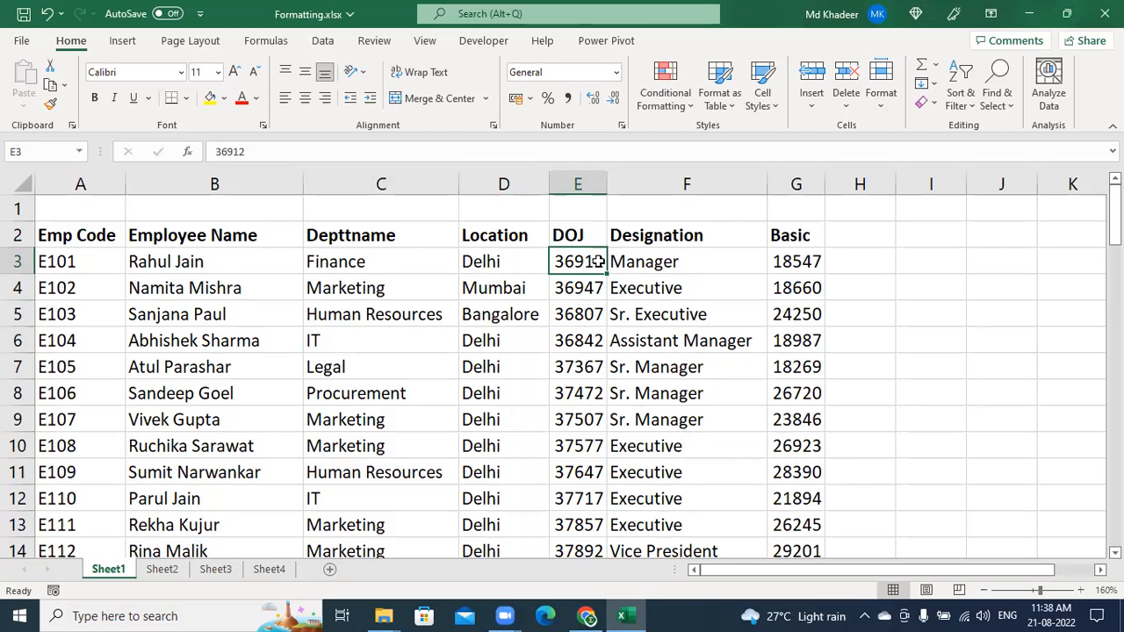
click(283, 571)
click(220, 570)
drag(551, 267, 537, 388)
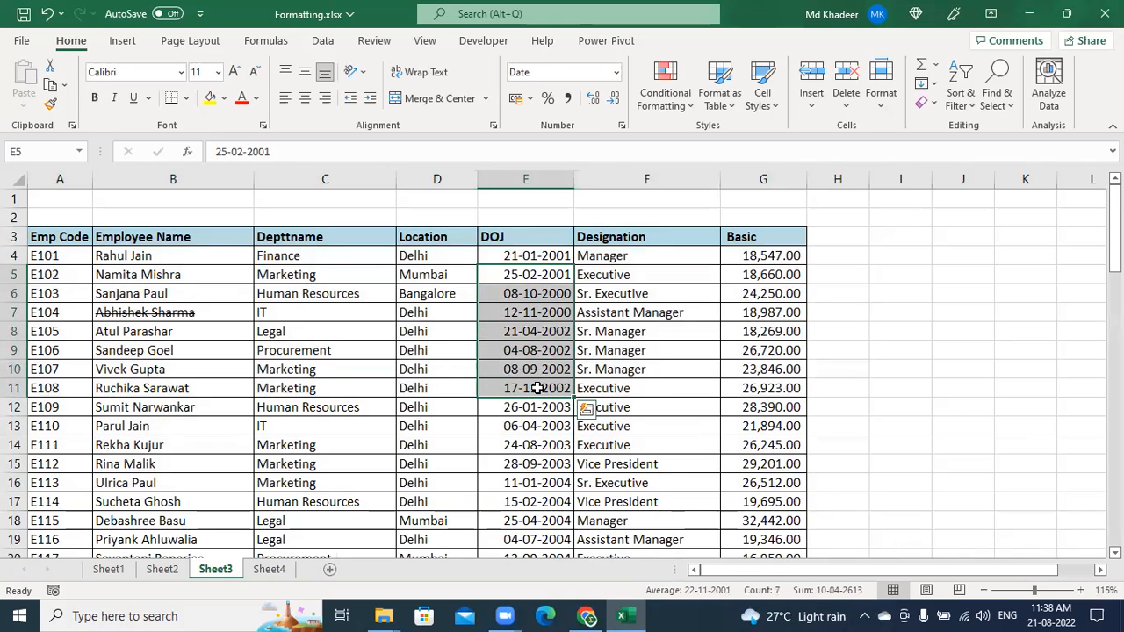
click(273, 569)
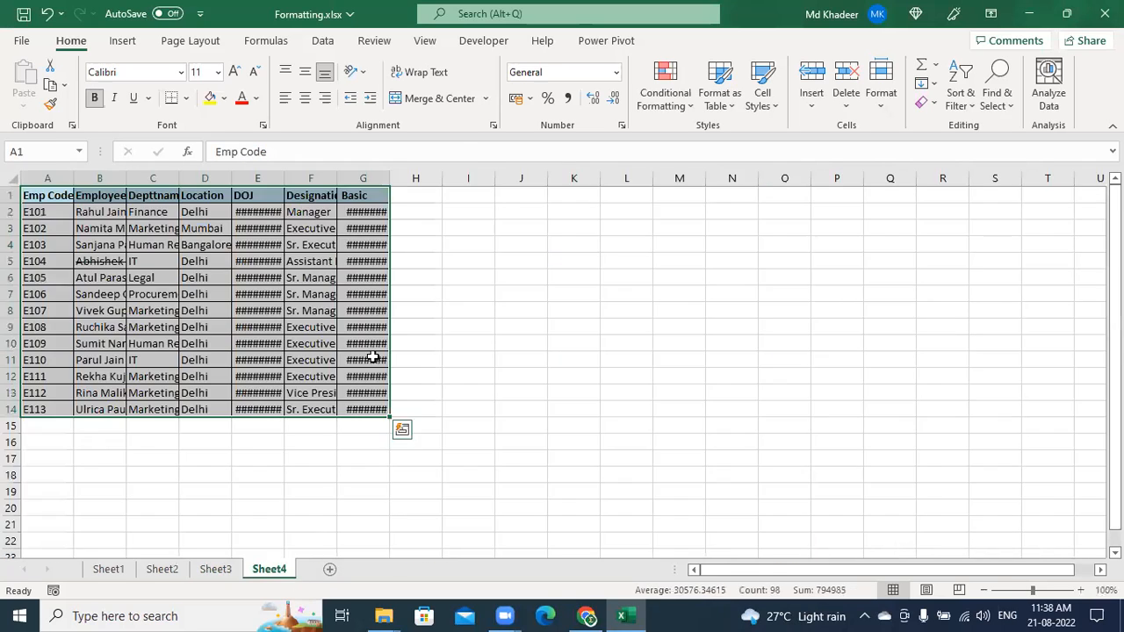
double_click(284, 178)
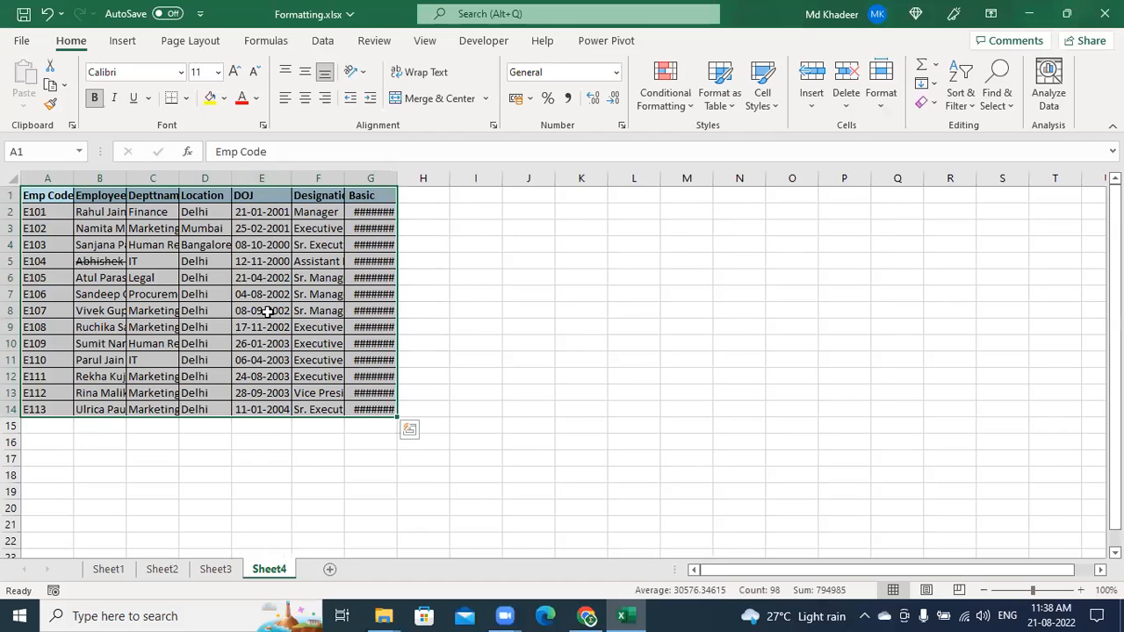
Widen the DOJ column on Sheet1, then return to Sheet4 to compare
click(108, 569)
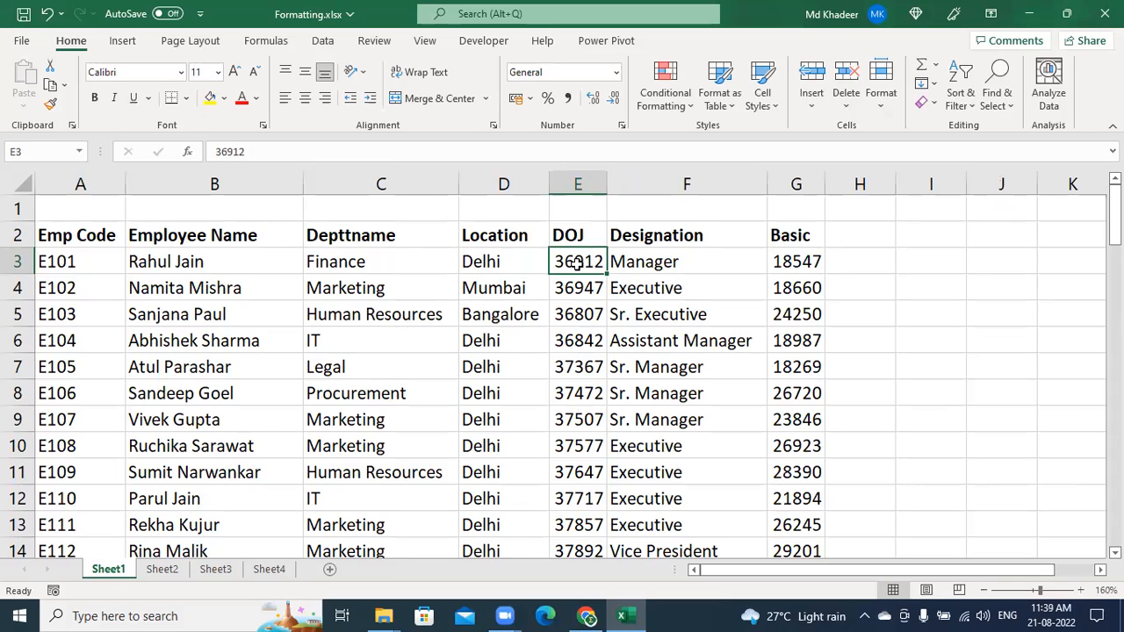
drag(607, 184, 637, 192)
click(279, 569)
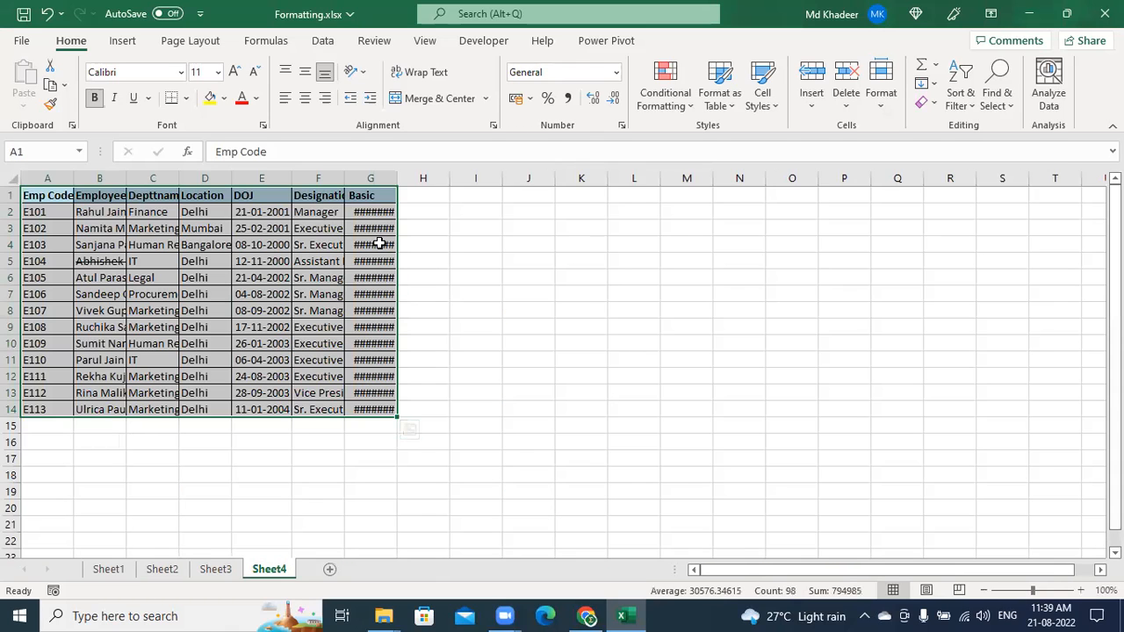
On Sheet1, widen DOJ column E to 10.86 and select the whole column
click(108, 568)
drag(638, 185, 654, 187)
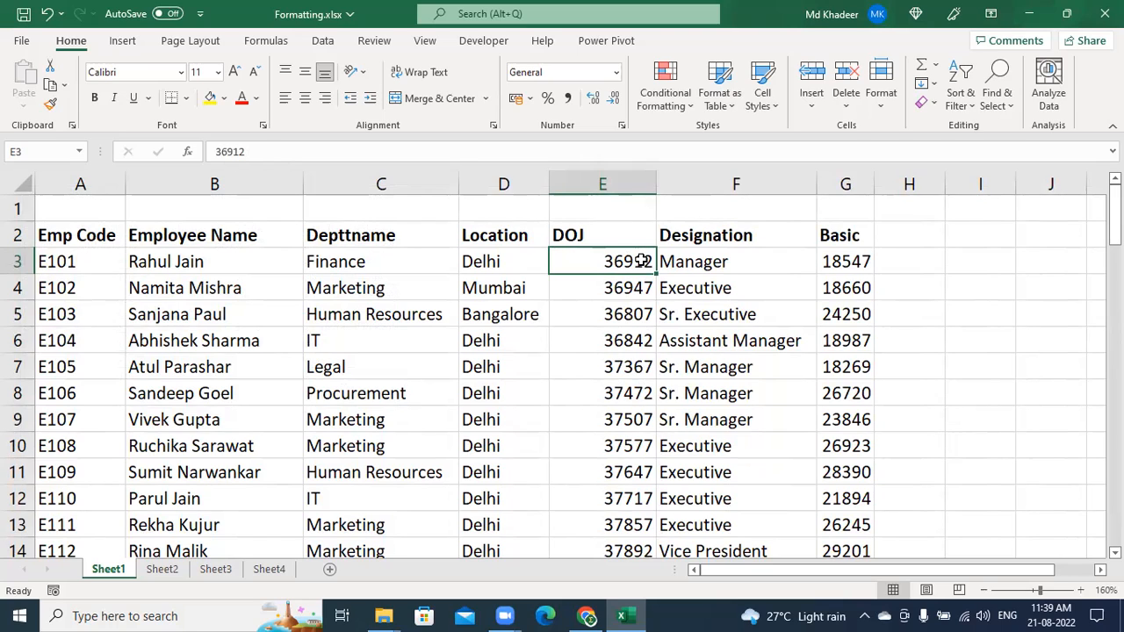
click(613, 182)
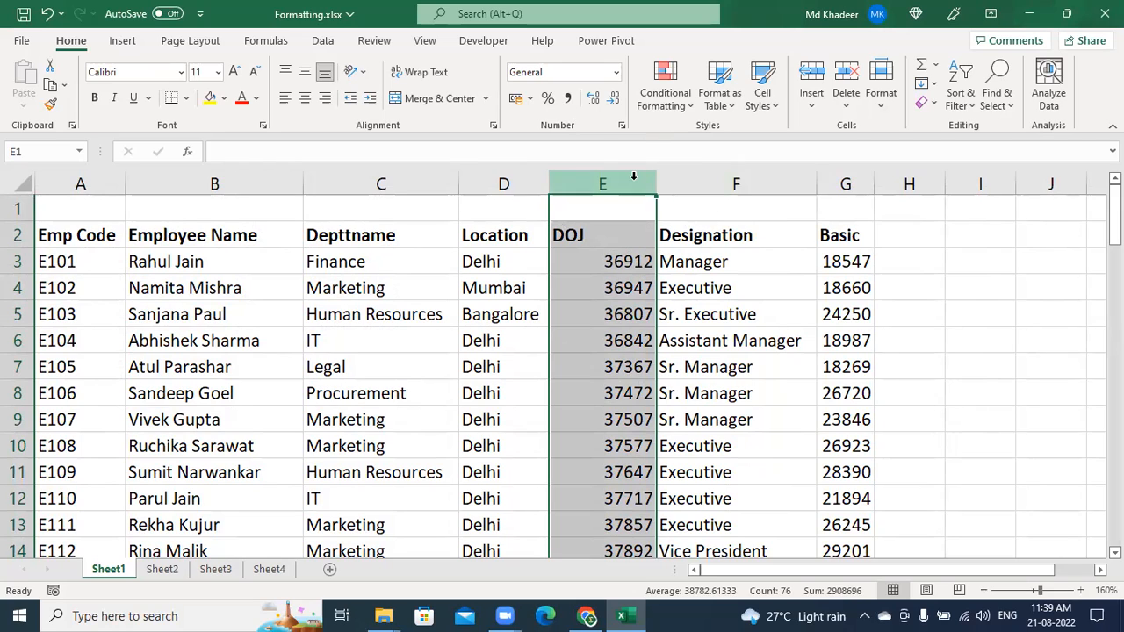
Select the DOJ values from E3 (36912) down to E77 using Ctrl+Shift+Down
key(ctrl)
key(ctrl)
key(ctrl)
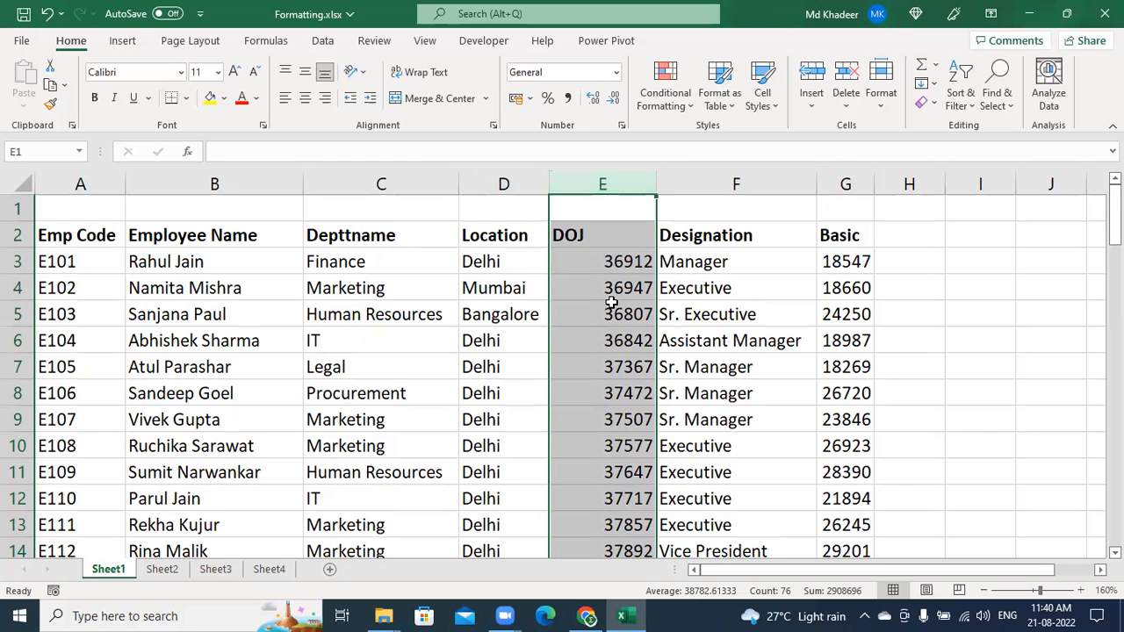
scroll(611, 302, down, 20)
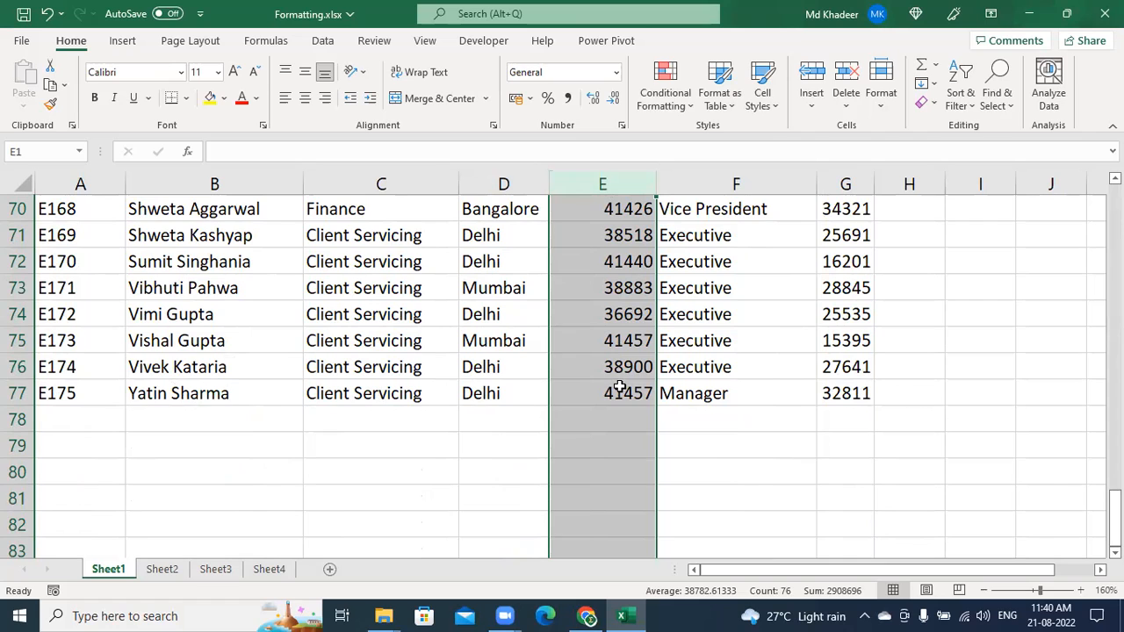
scroll(619, 387, down, 10)
scroll(619, 387, down, 10)
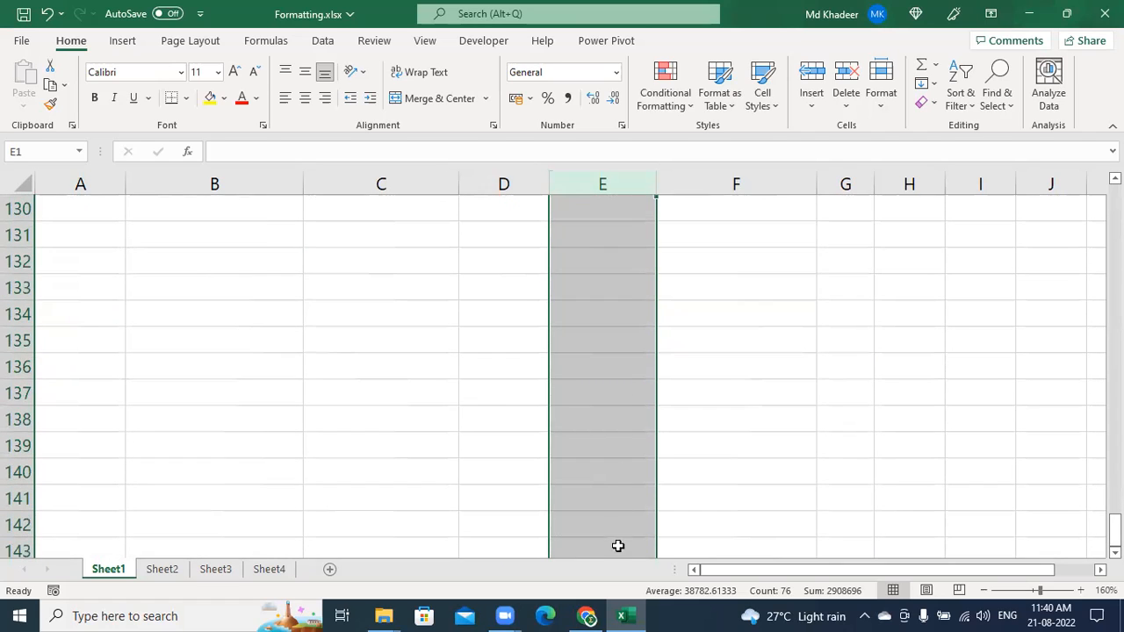
scroll(631, 522, up, 5)
scroll(630, 522, up, 10)
scroll(631, 521, up, 4)
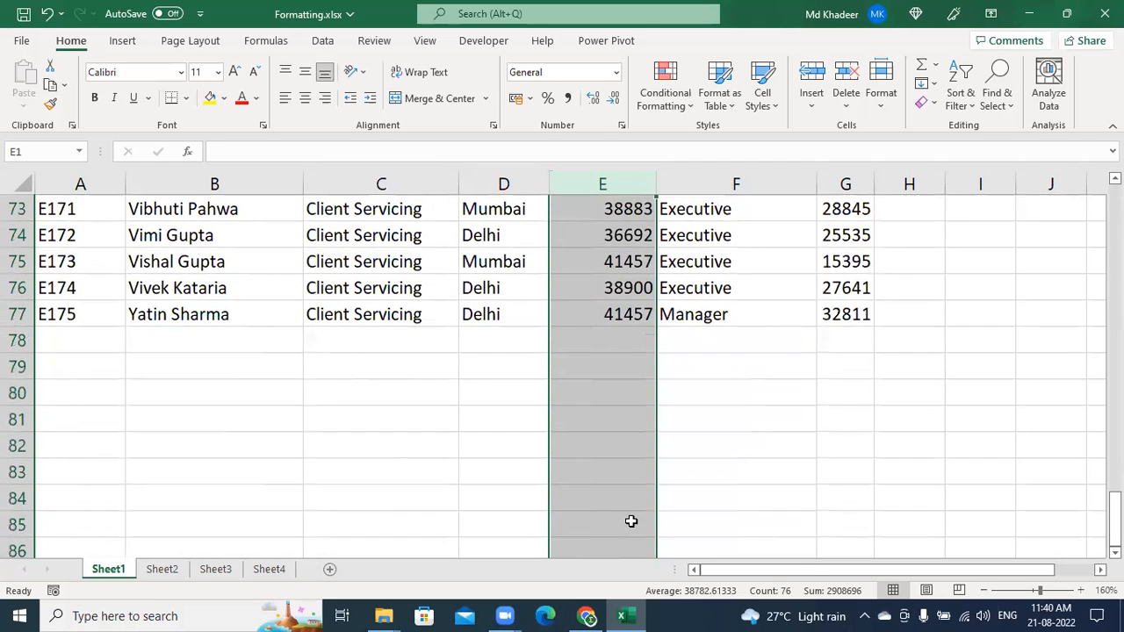
scroll(631, 521, up, 1)
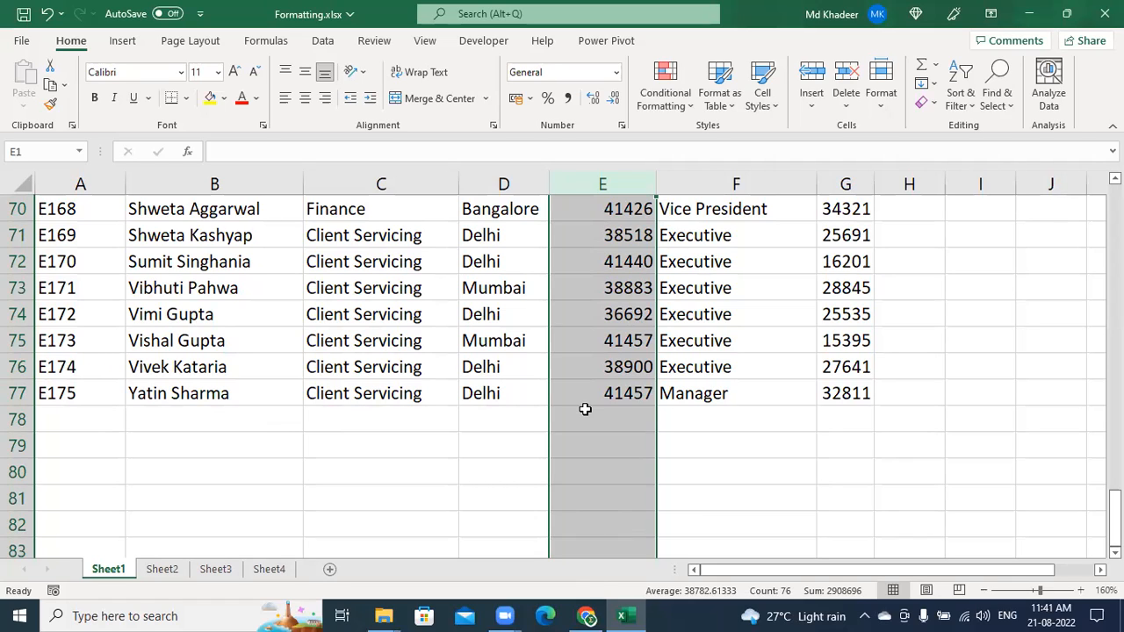
scroll(602, 406, up, 20)
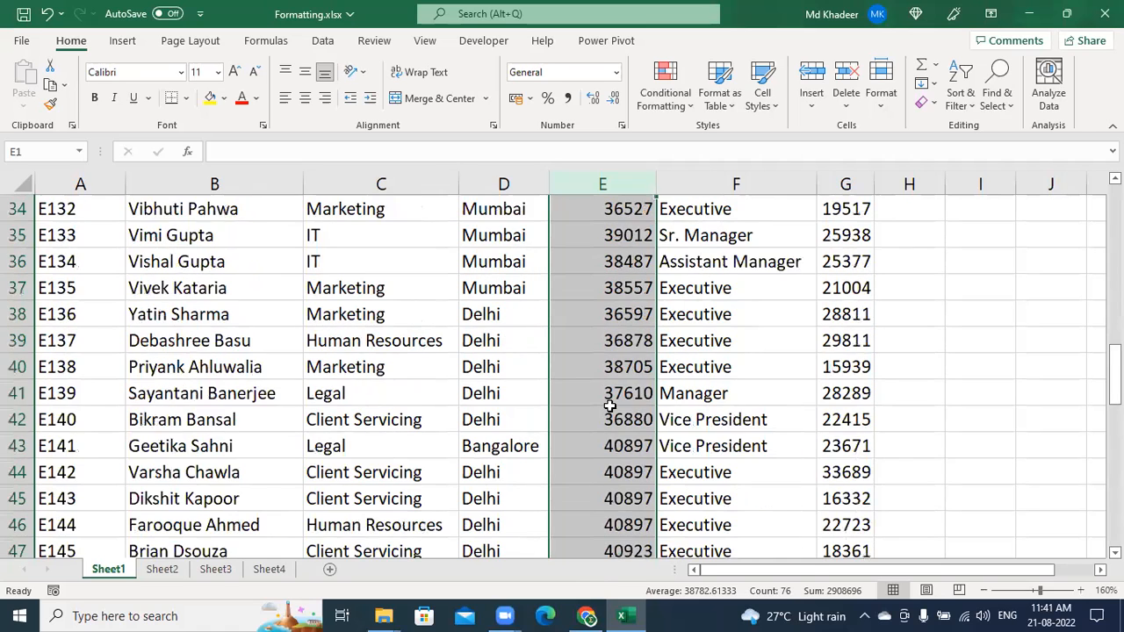
click(621, 259)
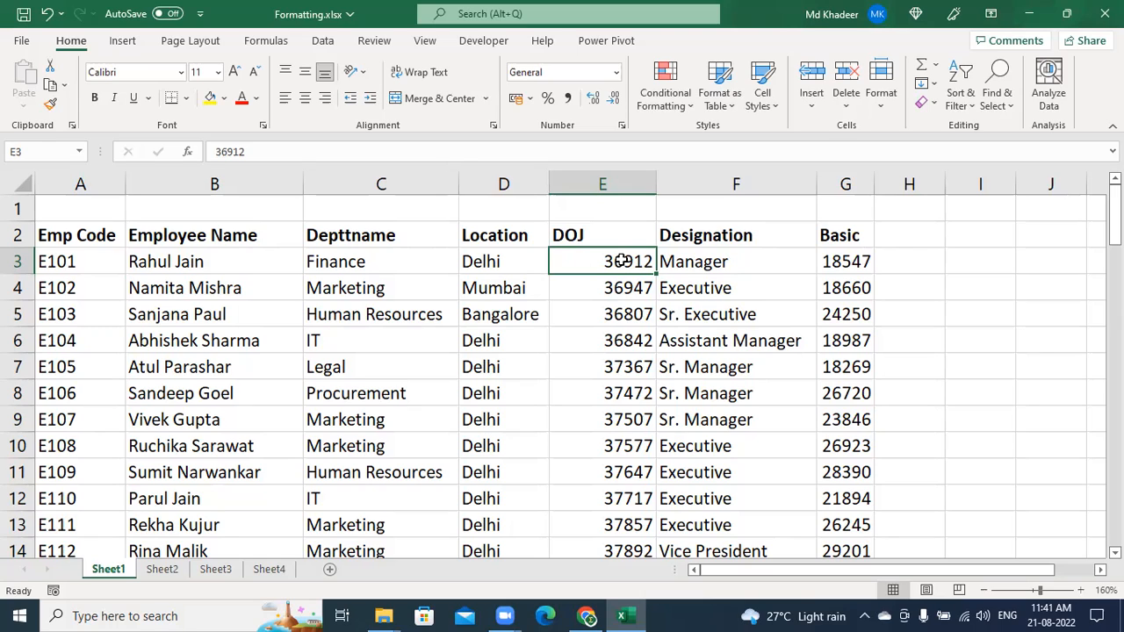
key(shift+Down)
key(shift+Down)
key(shift+Down)
key(shift+Down)
key(shift+Down)
key(shift+Down)
key(shift+Down)
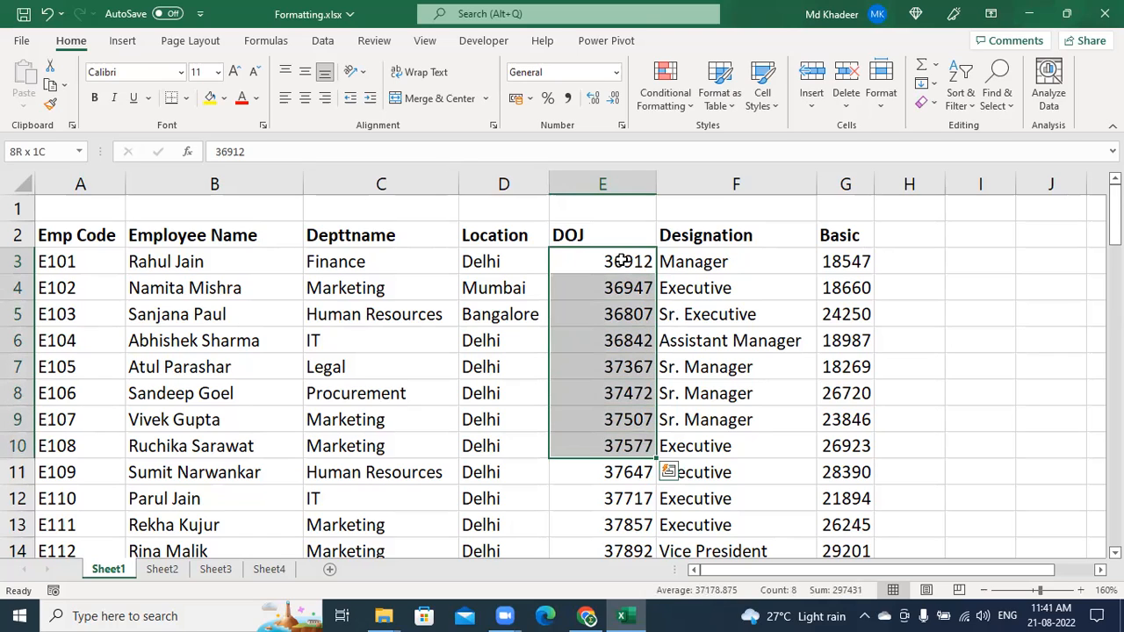
key(Up)
key(Up)
key(Down)
key(Down)
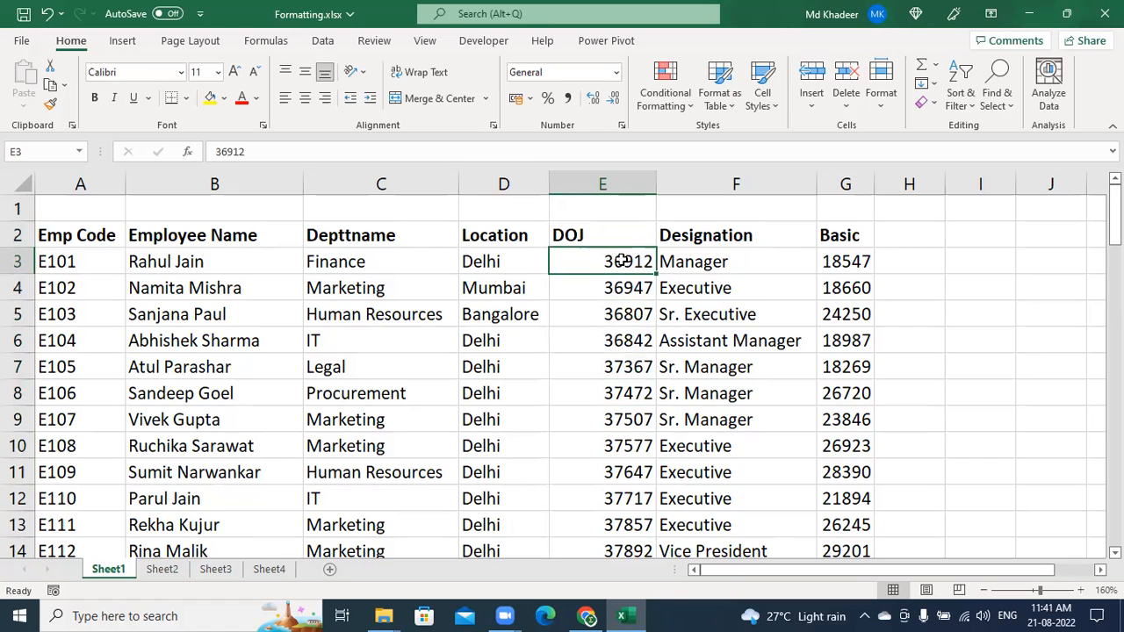
key(ctrl+shift+Down)
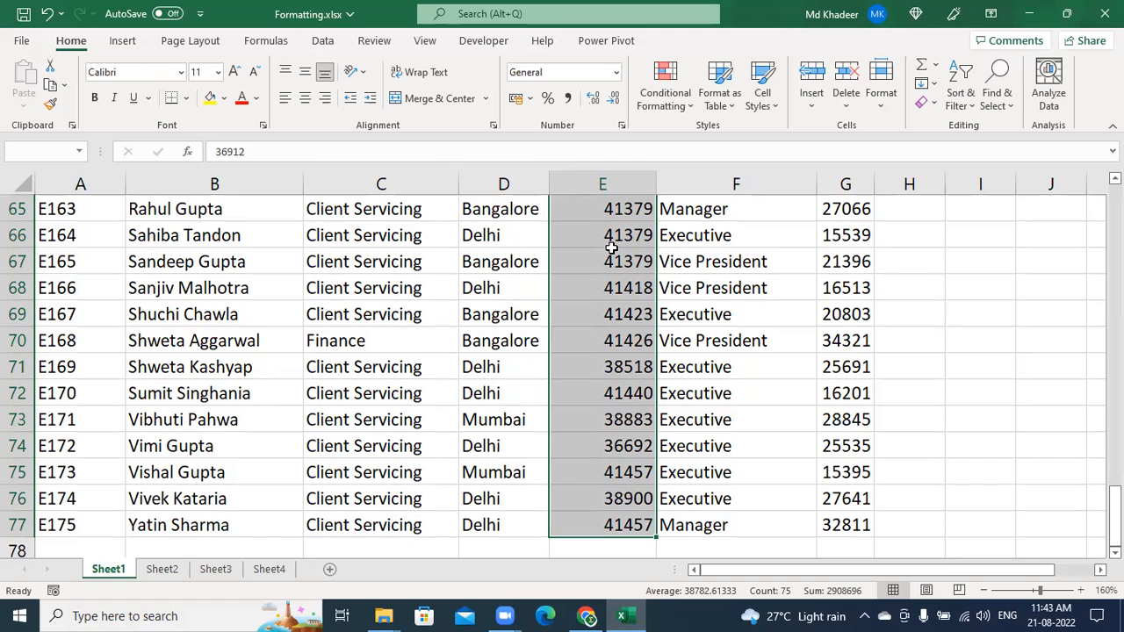
Select the DOJ column from E77 up through its header in E2
click(635, 338)
key(ctrl+Up)
key(Down)
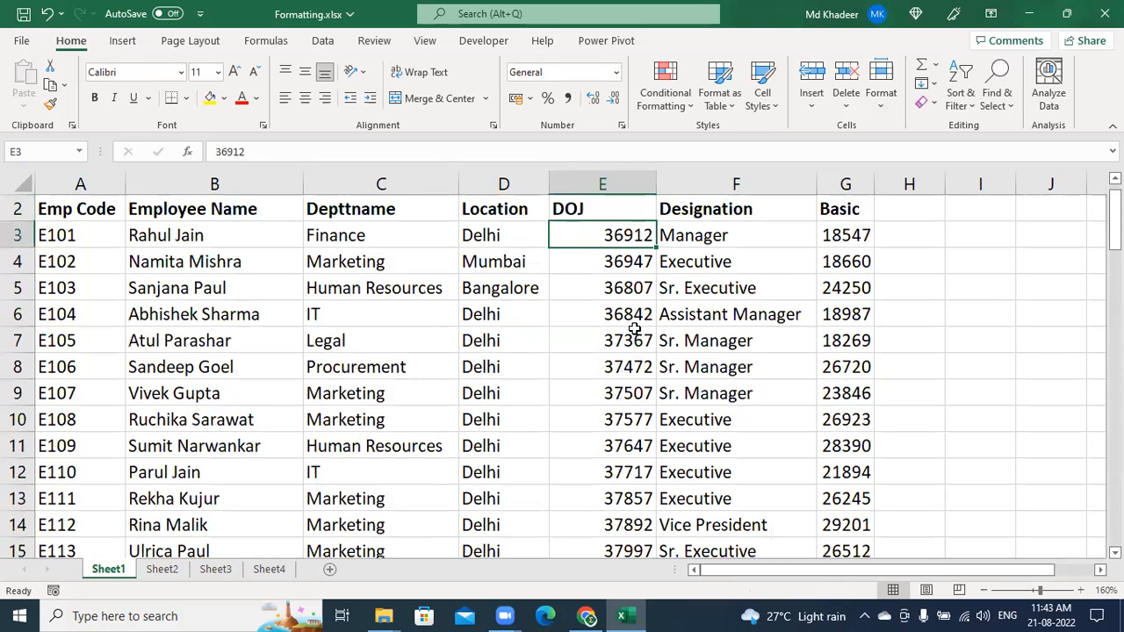
key(ctrl+Down)
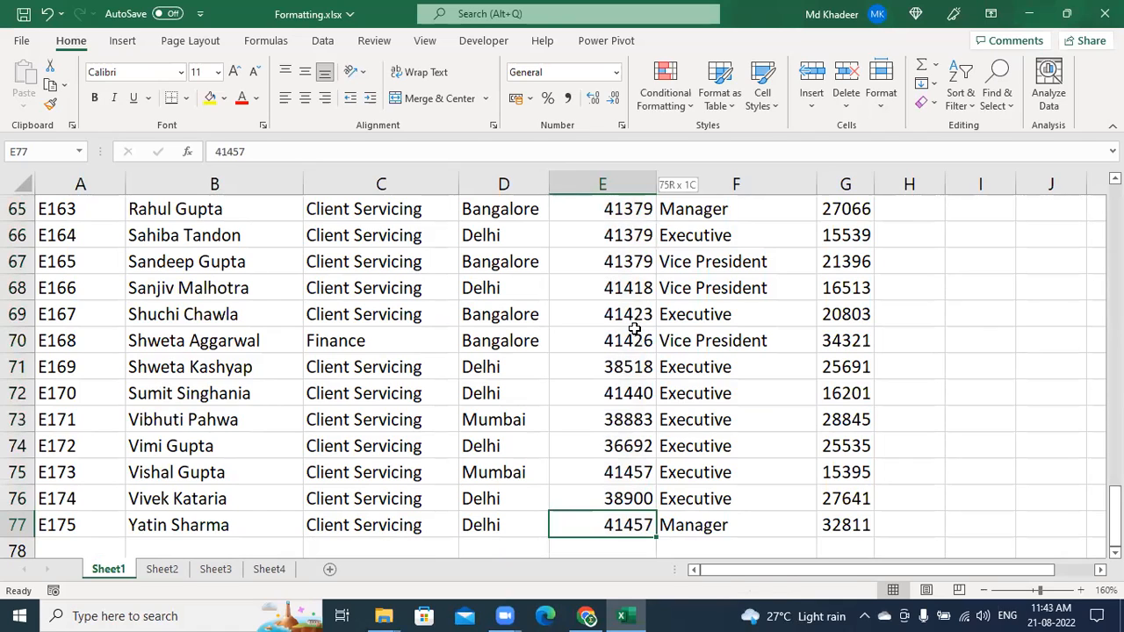
key(ctrl+shift+Up)
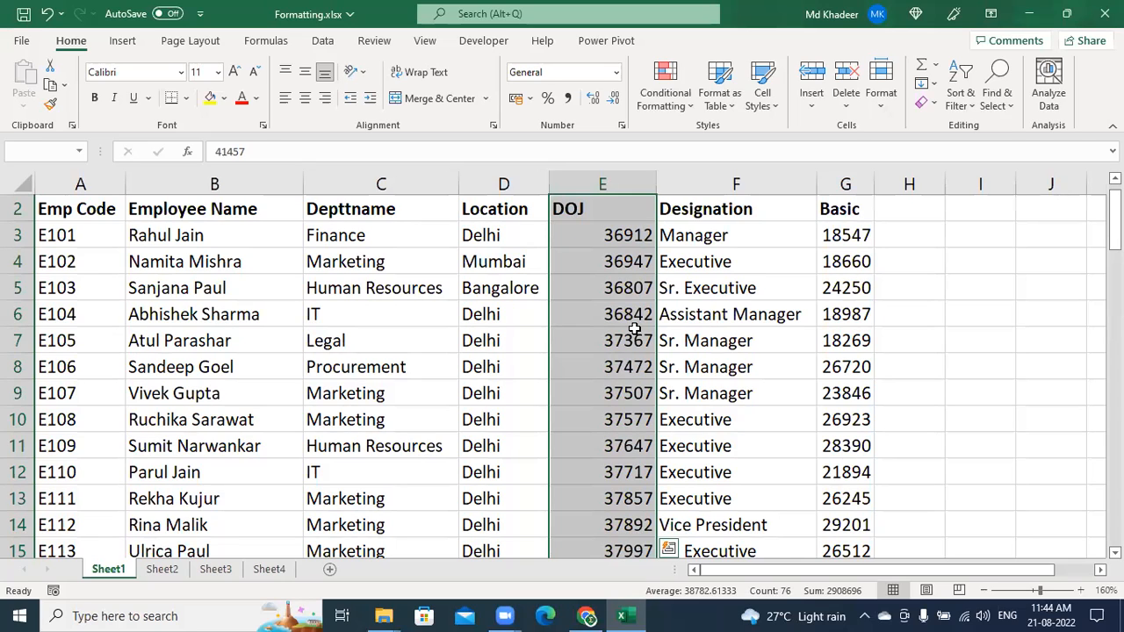
Select only the DOJ dates E3:E77, then scroll through the sheet to verify the selection
click(619, 234)
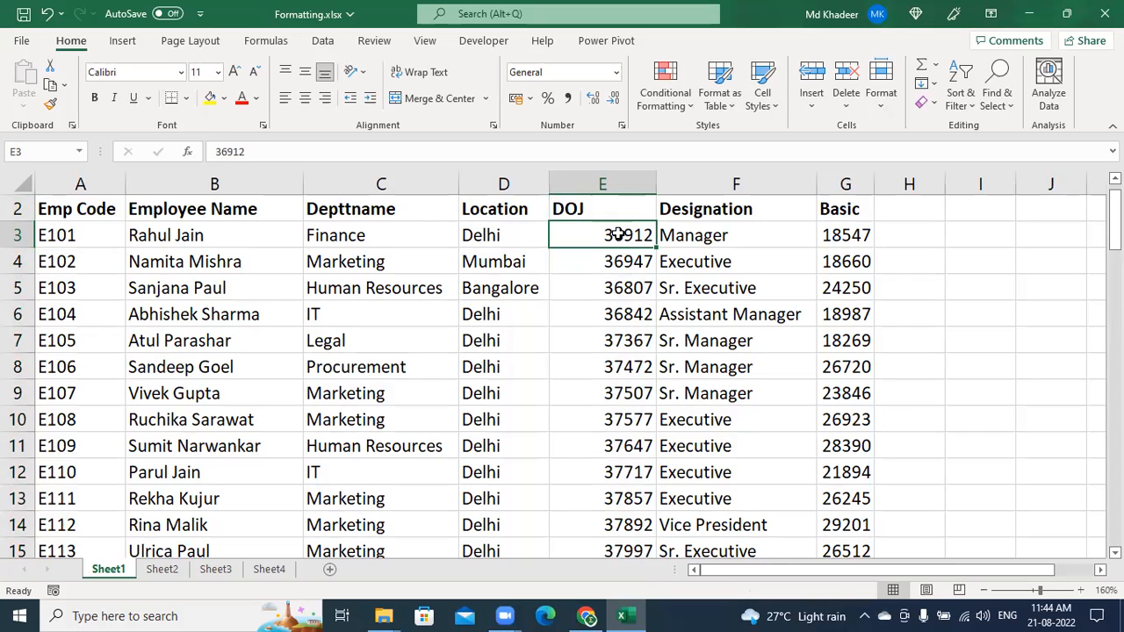
key(ctrl+shift+Down)
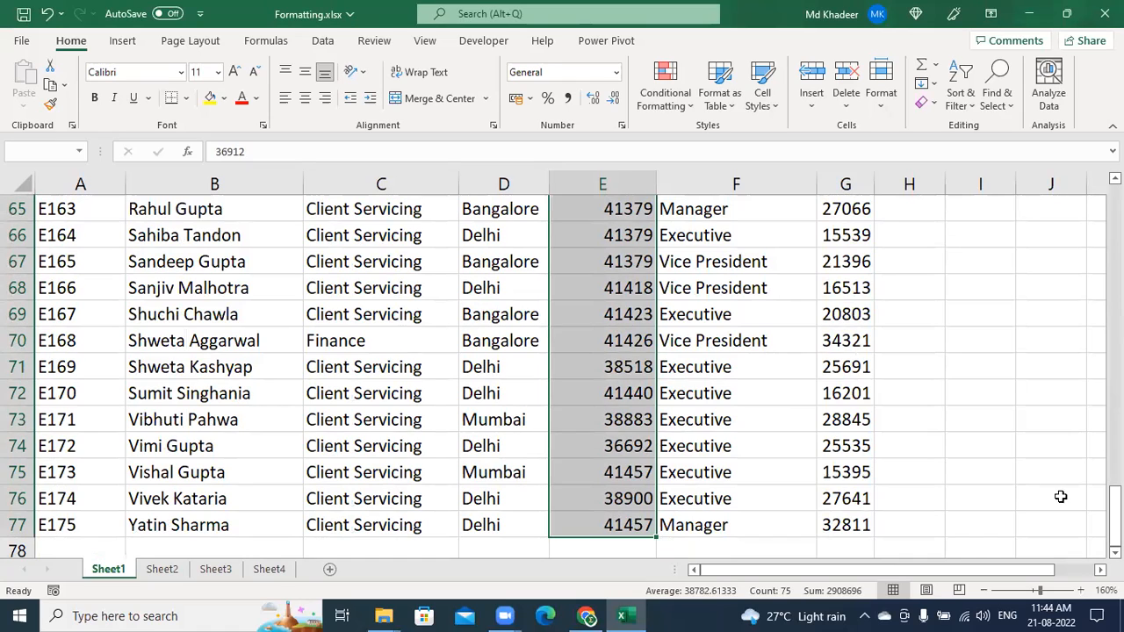
mouse_move(1114, 507)
mouse_down()
mouse_move(1114, 215)
mouse_move(1114, 516)
mouse_up()
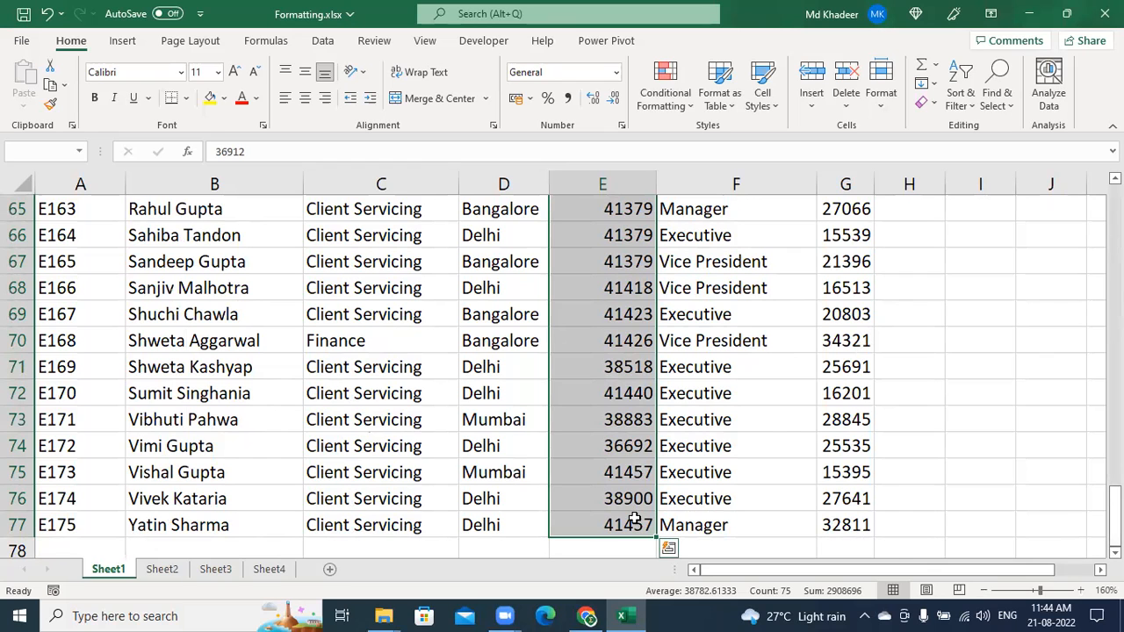
scroll(639, 562, up, 20)
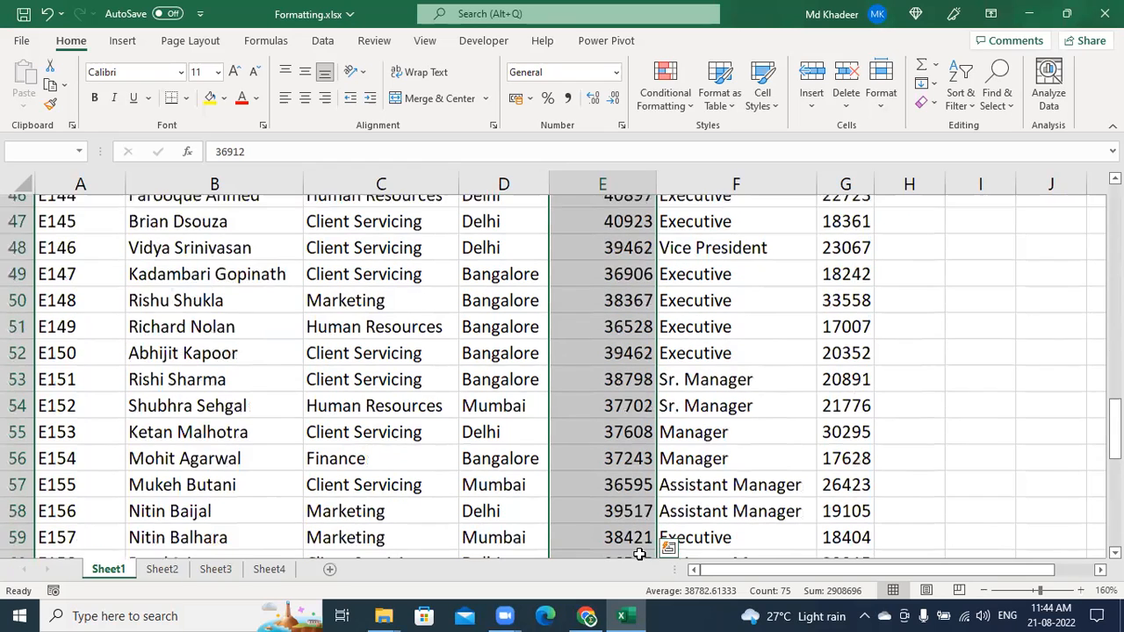
scroll(639, 554, down, 13)
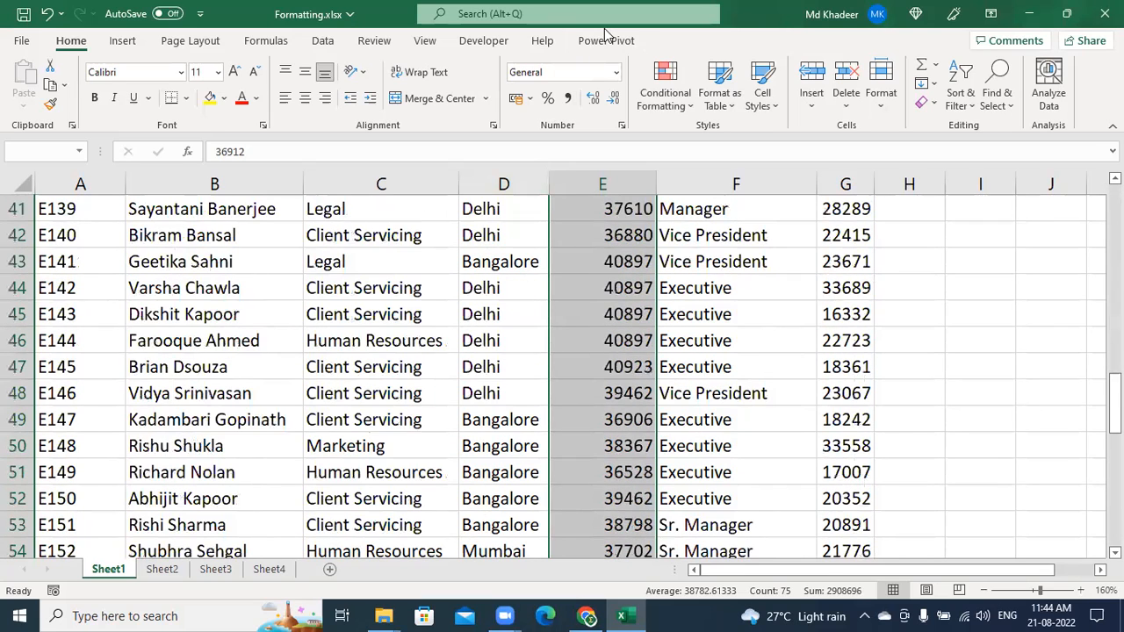
click(611, 354)
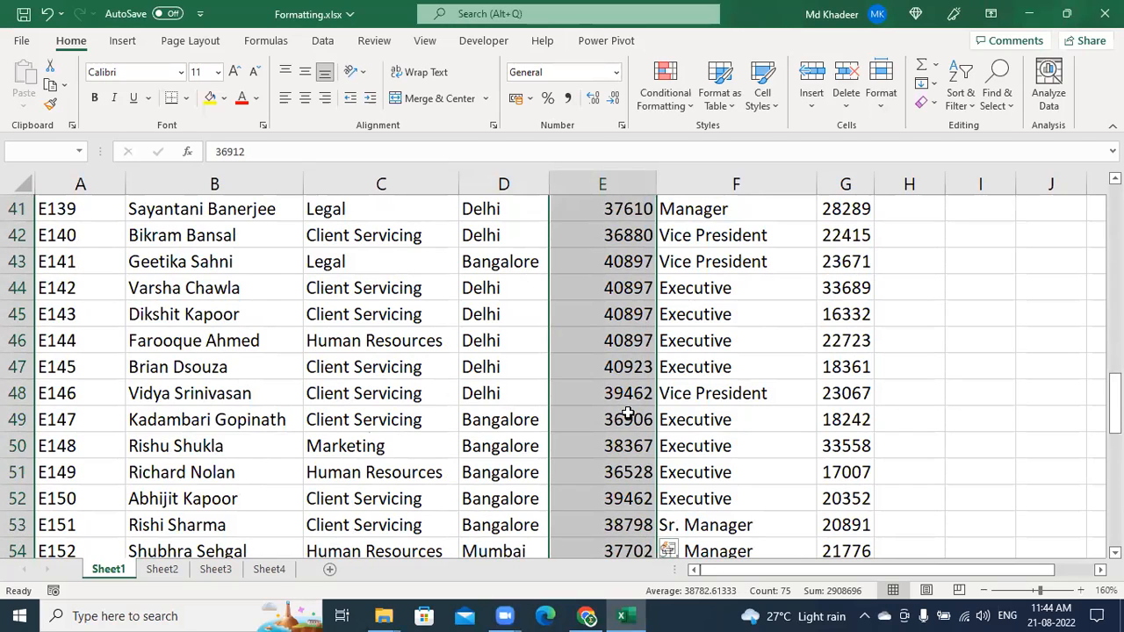
scroll(629, 413, down, 6)
scroll(628, 412, down, 6)
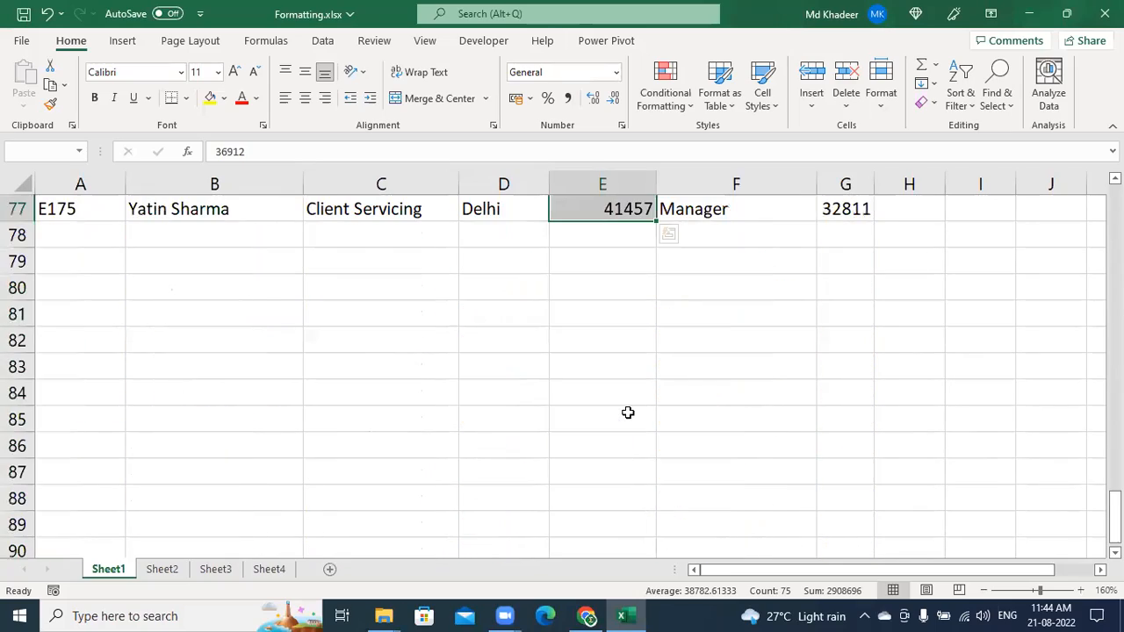
scroll(628, 413, up, 4)
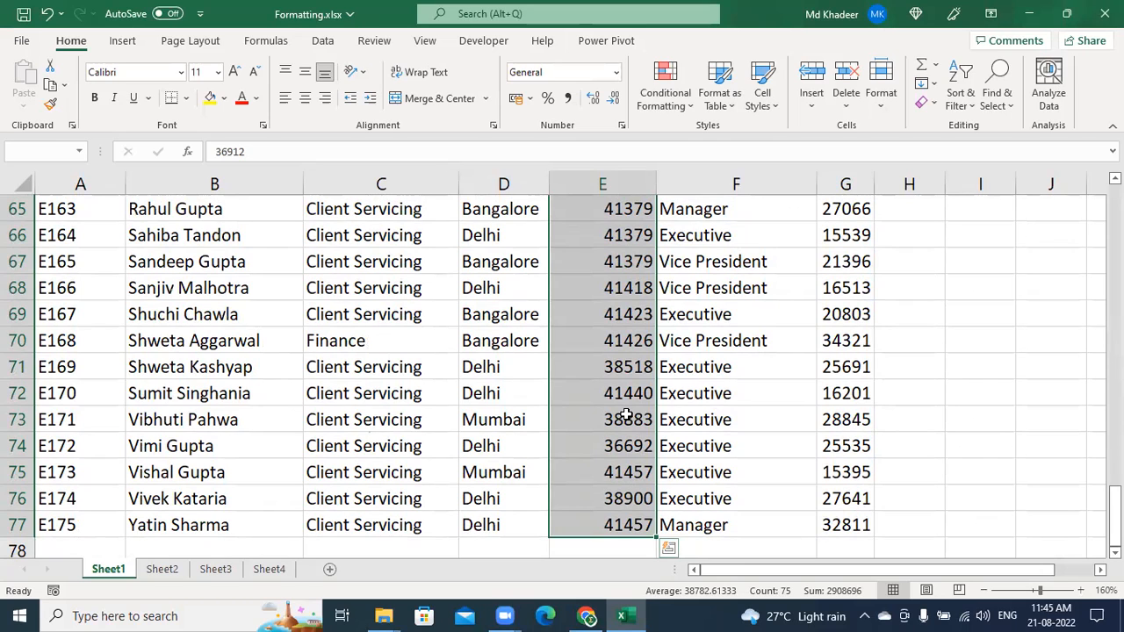
scroll(626, 415, up, 20)
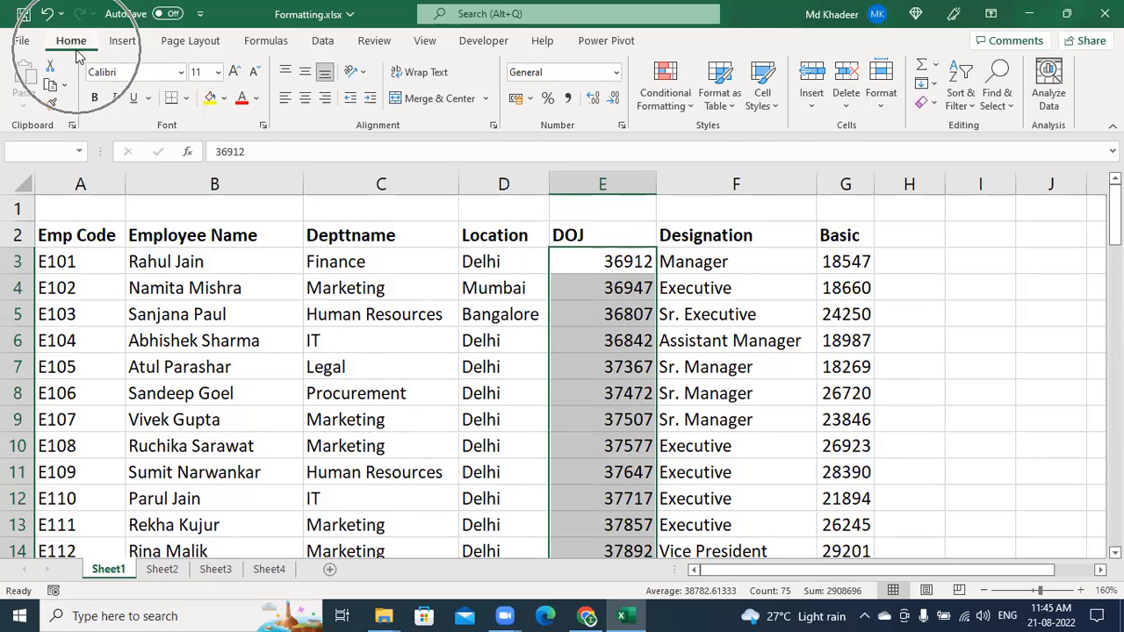
key(ctrl+q)
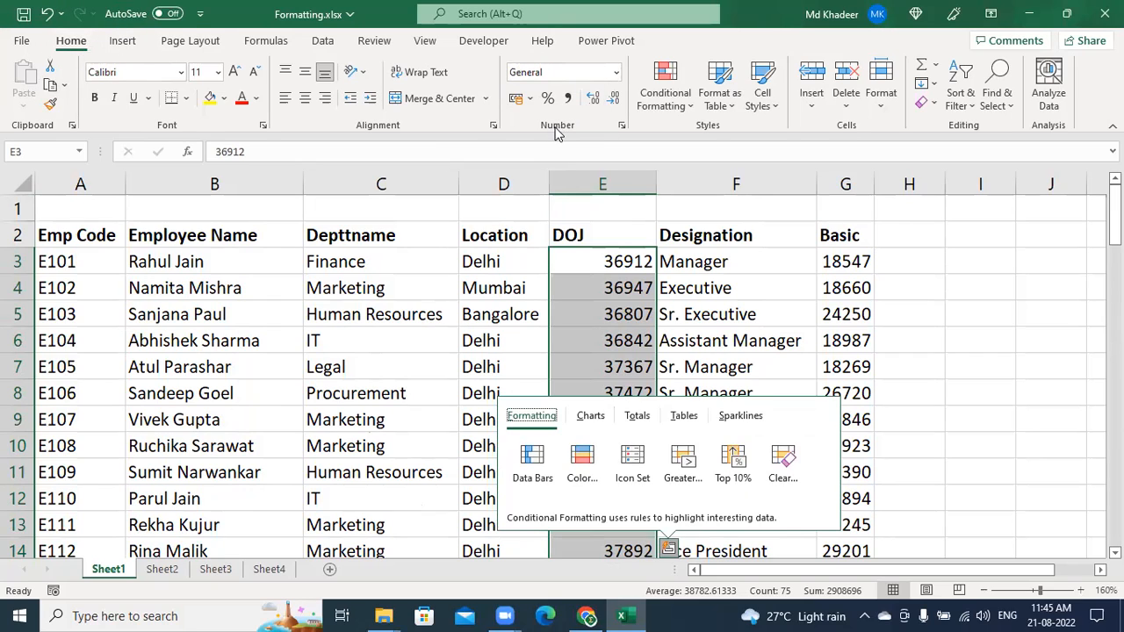
click(619, 74)
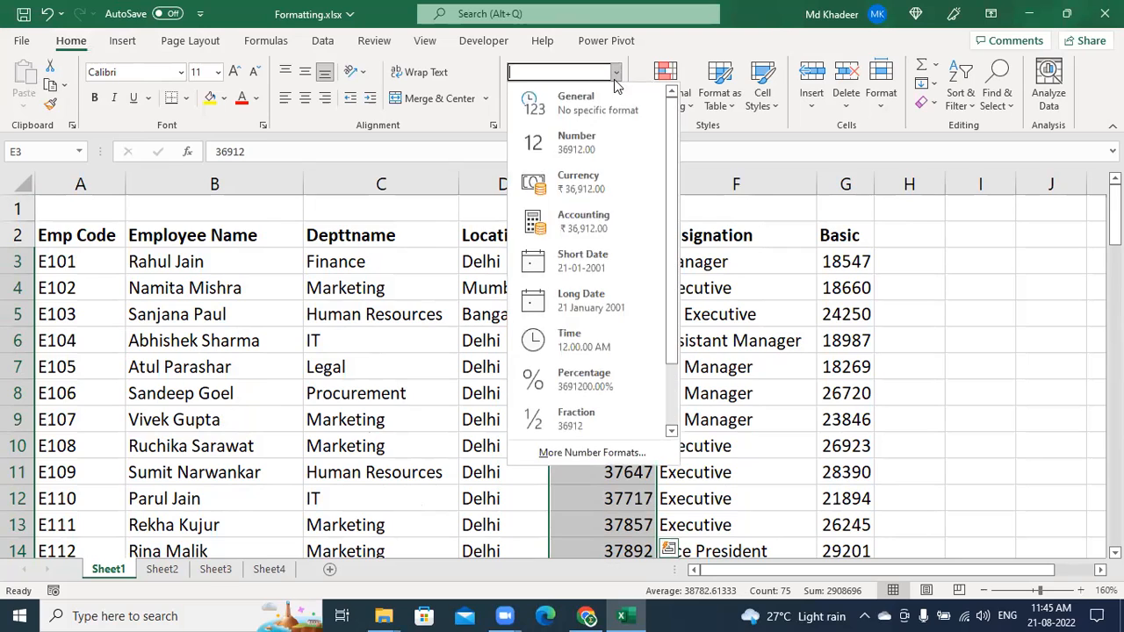
click(604, 260)
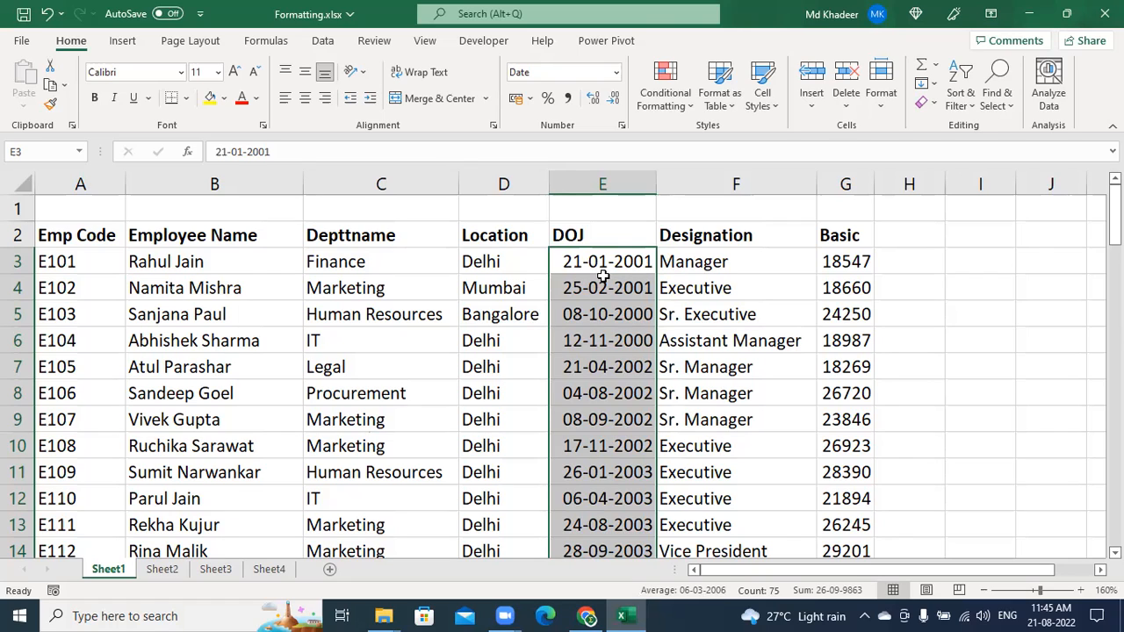
key(ctrl+z)
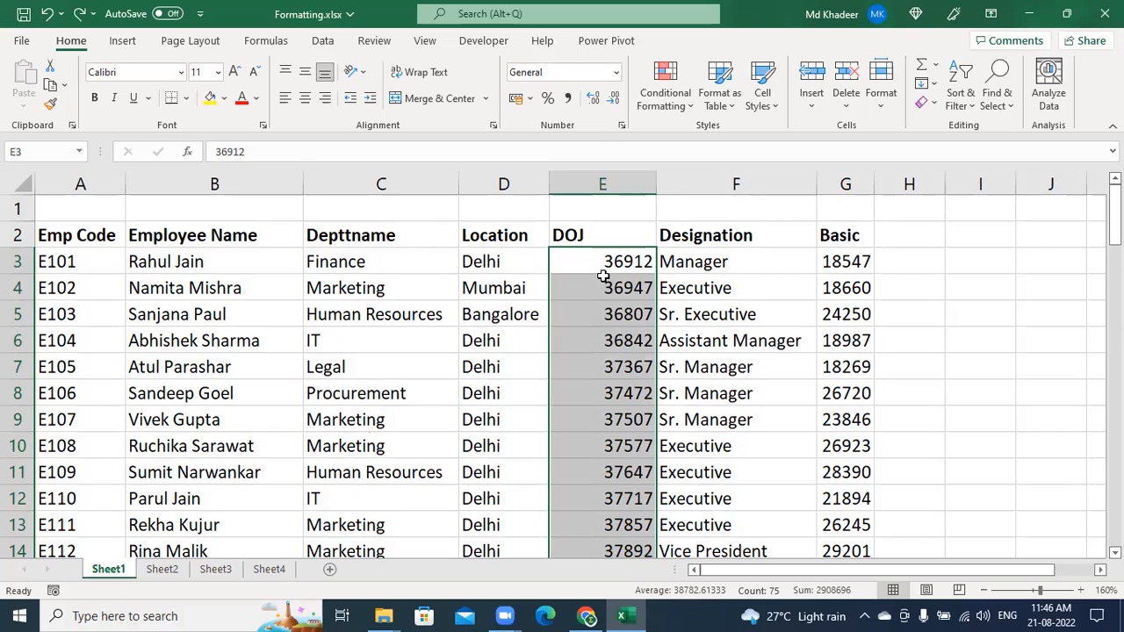
Apply the date format with Ctrl+Shift+# so E3 reads 21-Jan-01
key(ctrl+shift+numbersign)
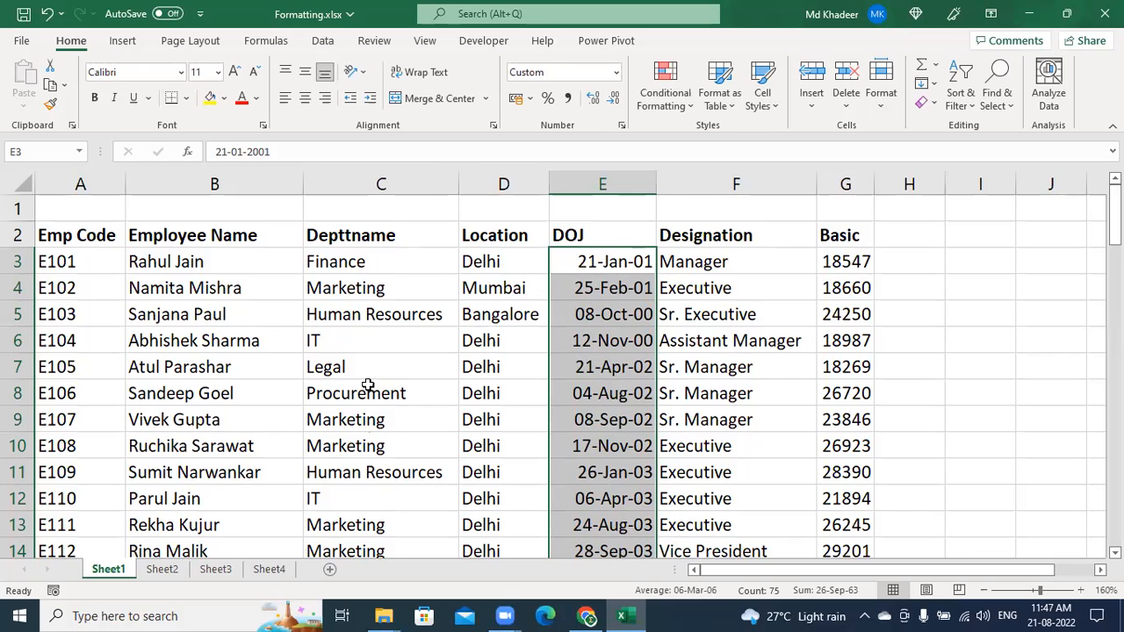
Check the finished employee table on Sheet3, then go back to Sheet1
click(219, 571)
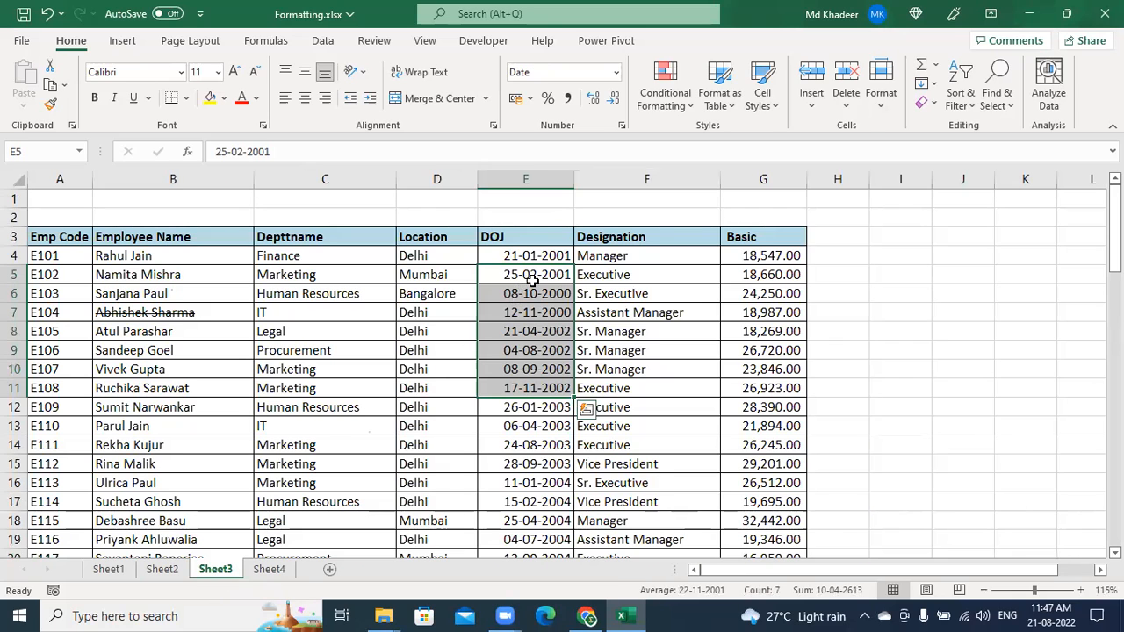
key(ctrl+q)
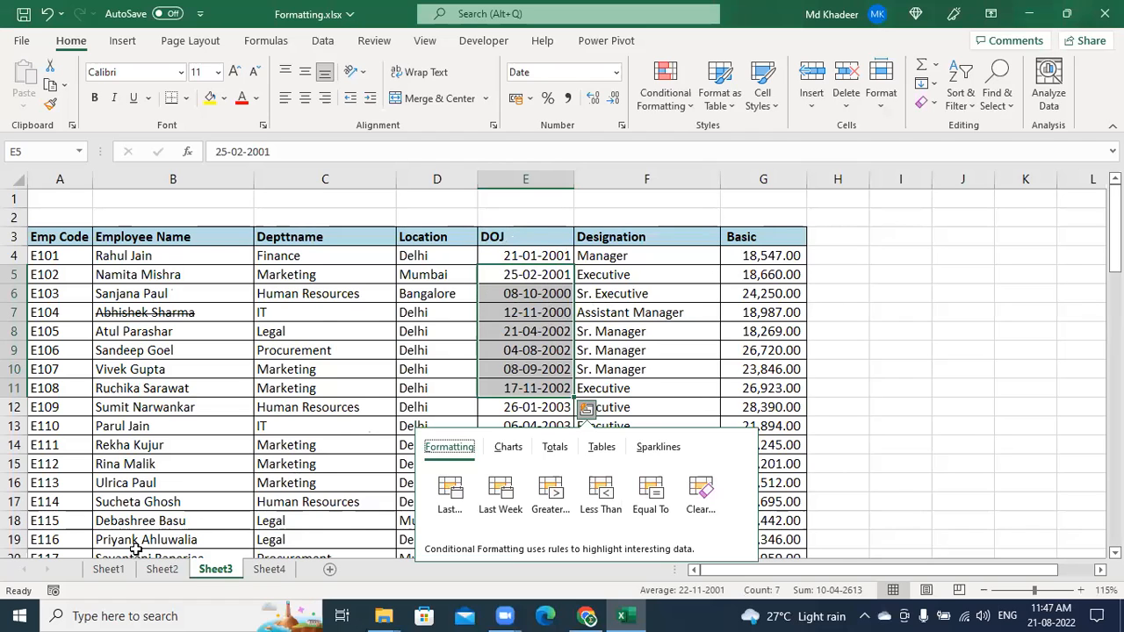
click(111, 570)
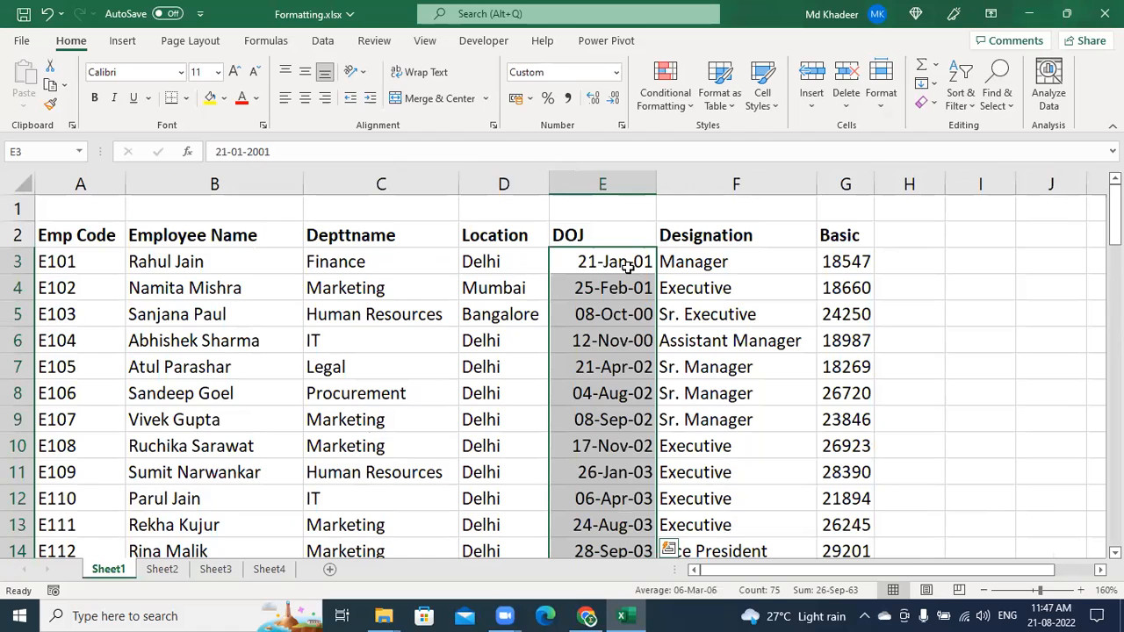
Open the Quick Analysis gallery for the selected DOJ dates in column E
key(ctrl+q)
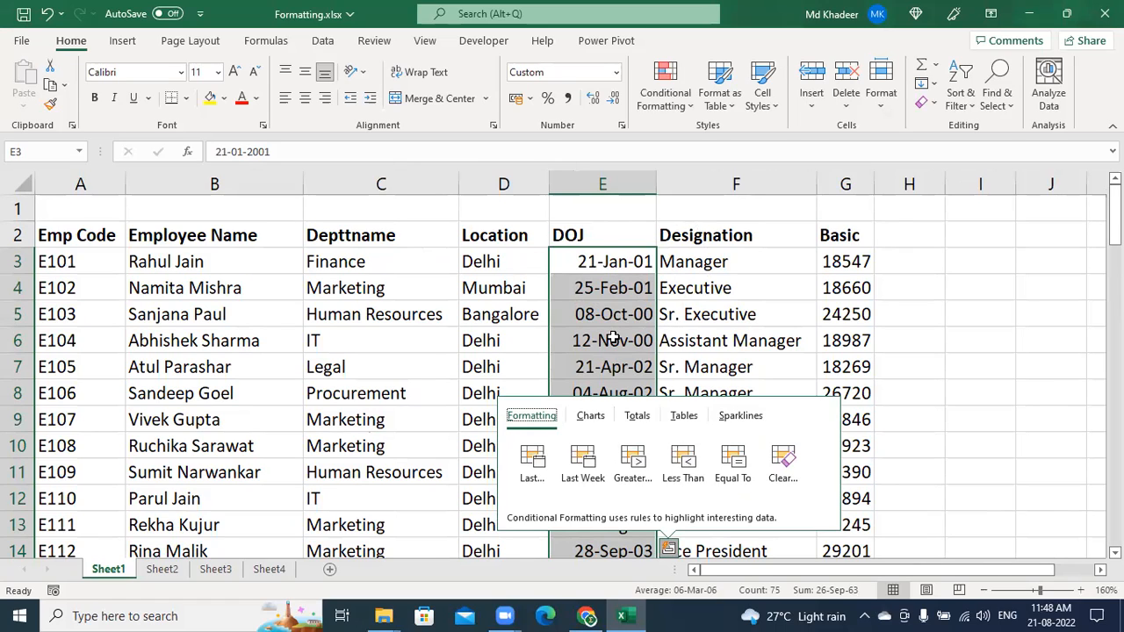
Select the DOJ dates E3:E77, scroll back to the top, and open their right-click menu
click(630, 268)
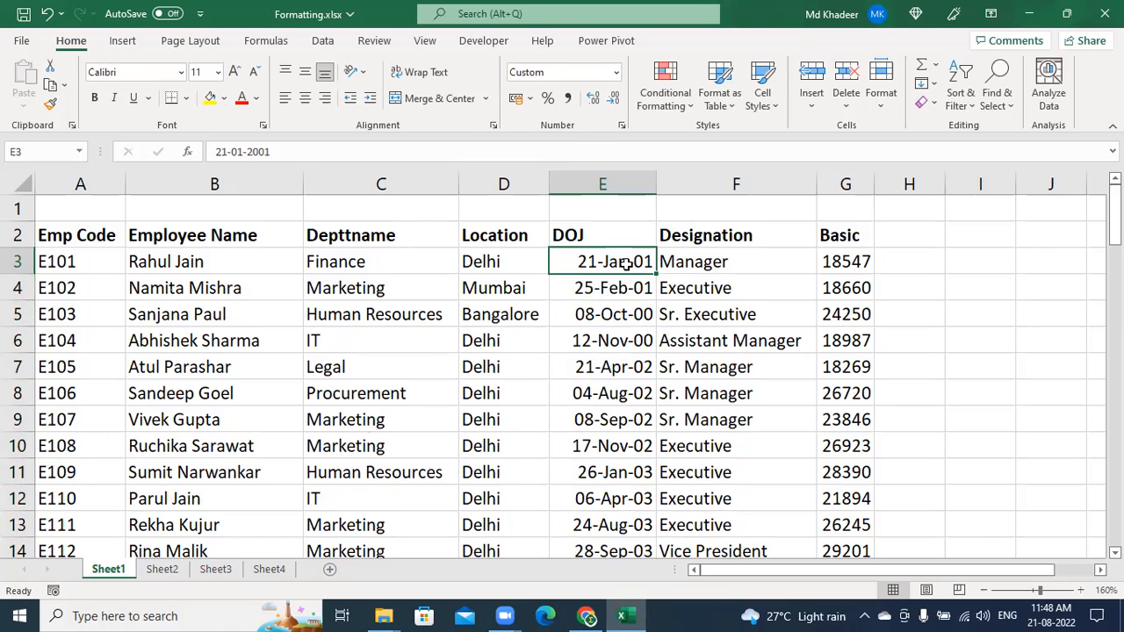
key(ctrl+shift+Down)
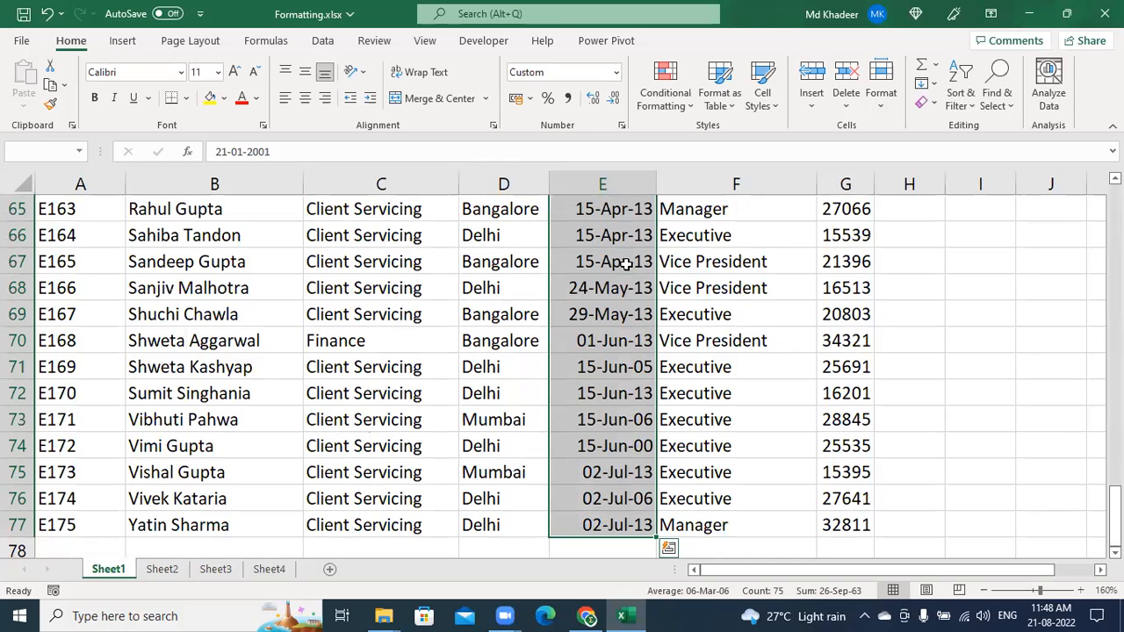
key(ctrl+BackSpace)
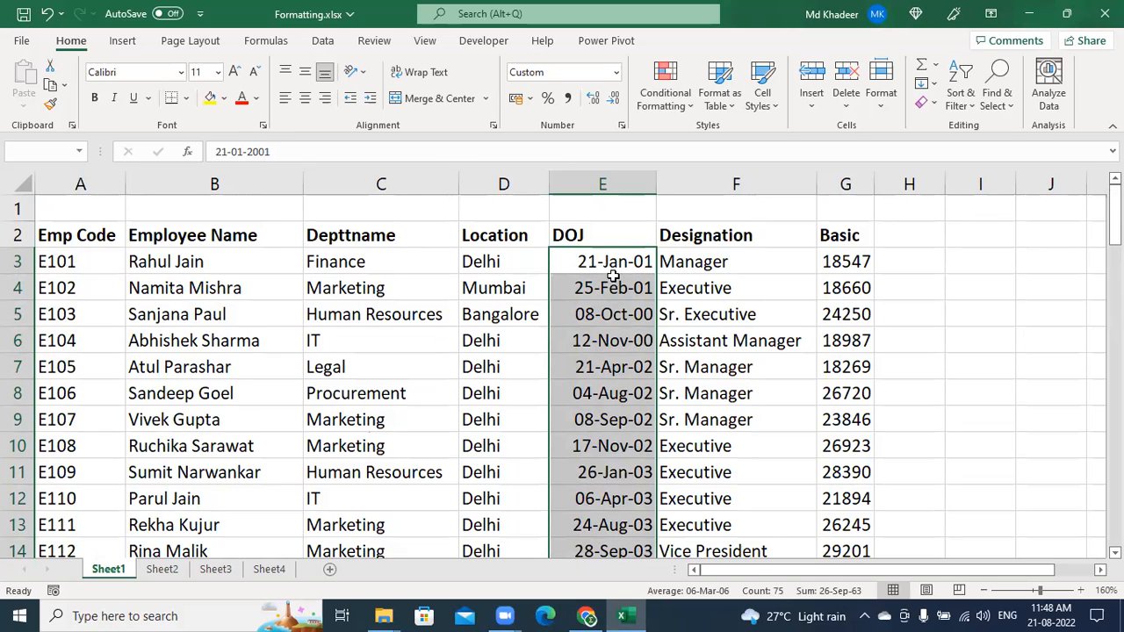
right_click(608, 262)
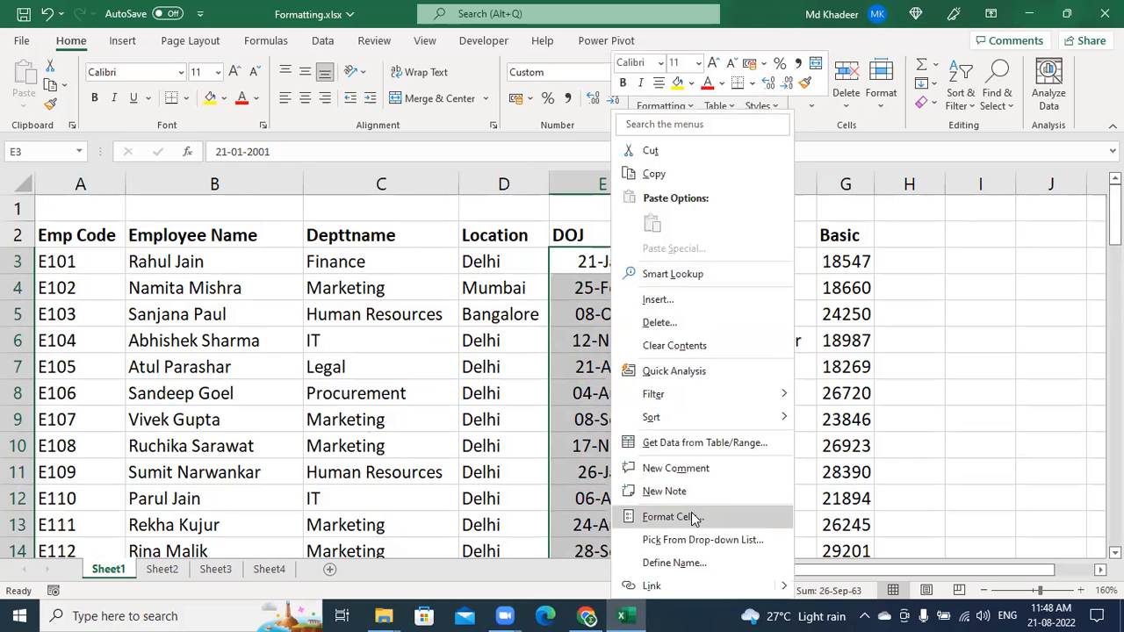
Open Format Cells for the DOJ dates, showing the custom dd-mmm-yy format (21-Jan-01)
click(587, 126)
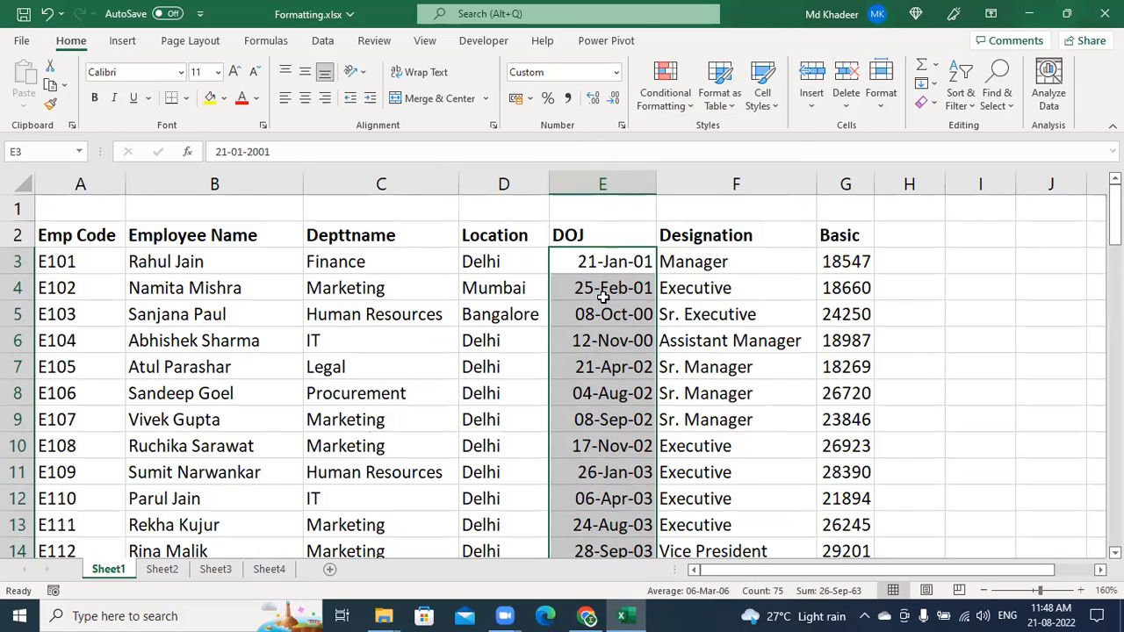
key(ctrl+1)
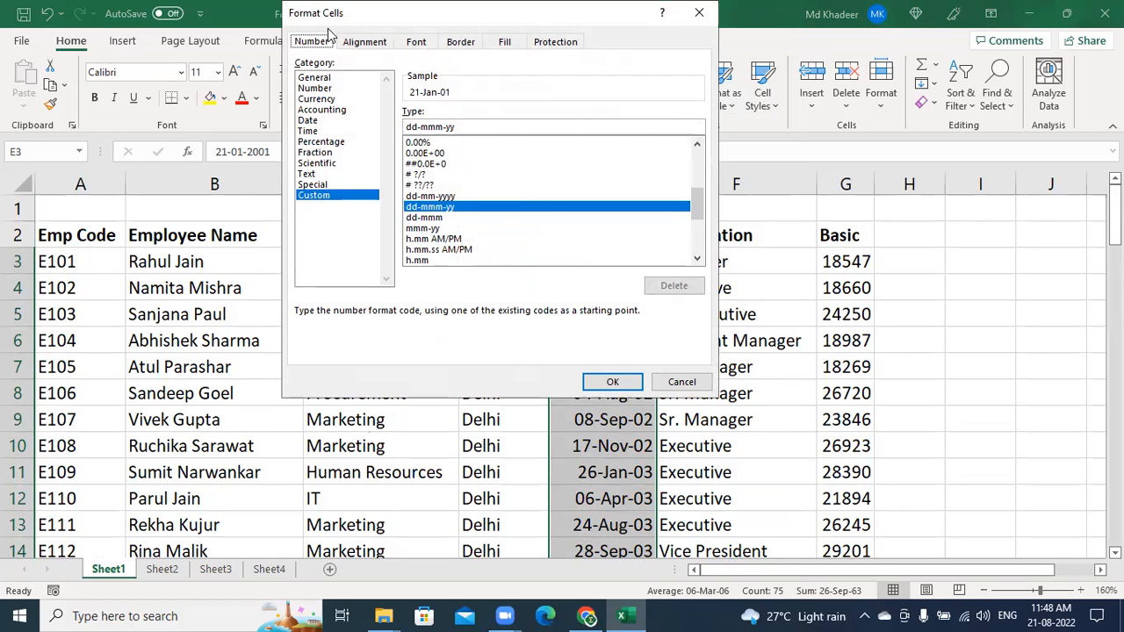
Change the DOJ custom format code from dd-mmm-yy to dd-mm-yyyy and apply it
drag(329, 26, 119, 88)
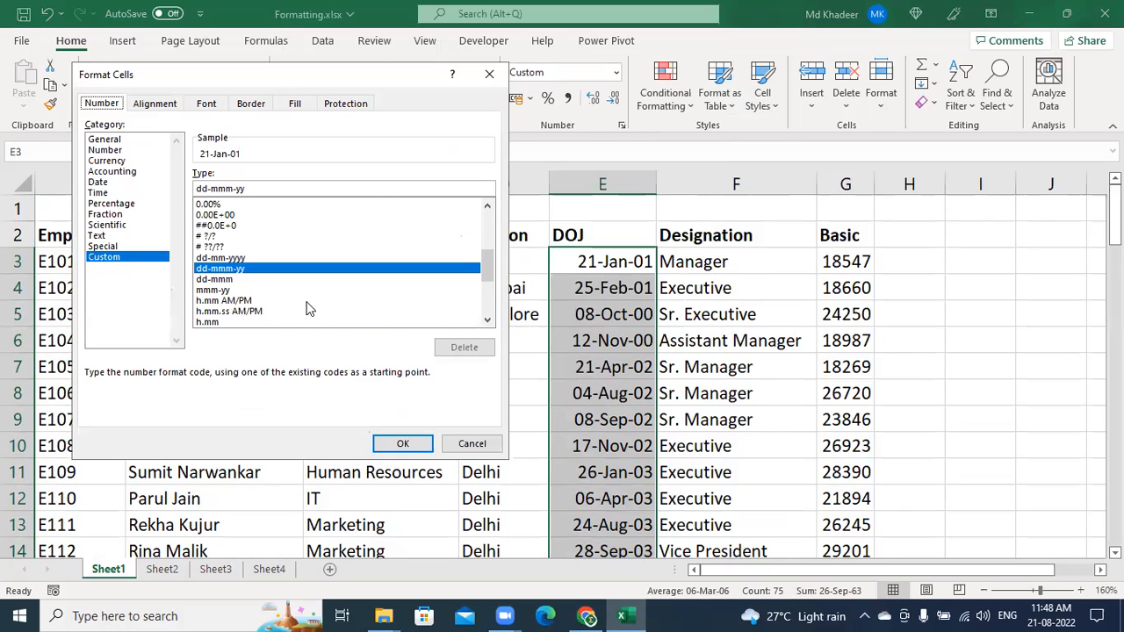
click(106, 262)
click(622, 266)
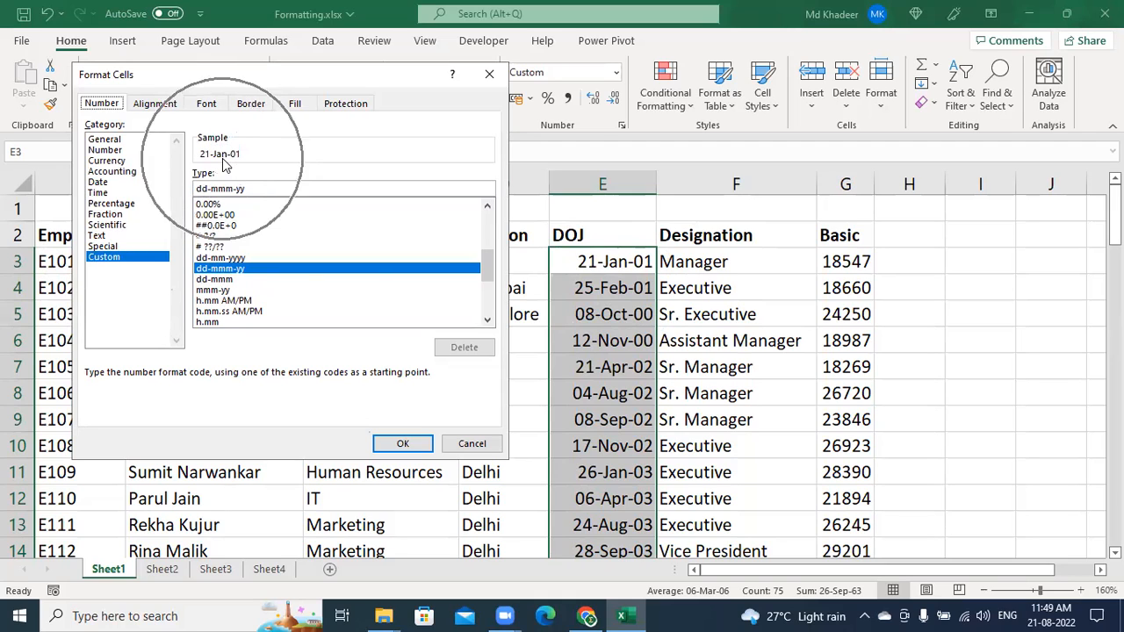
click(221, 189)
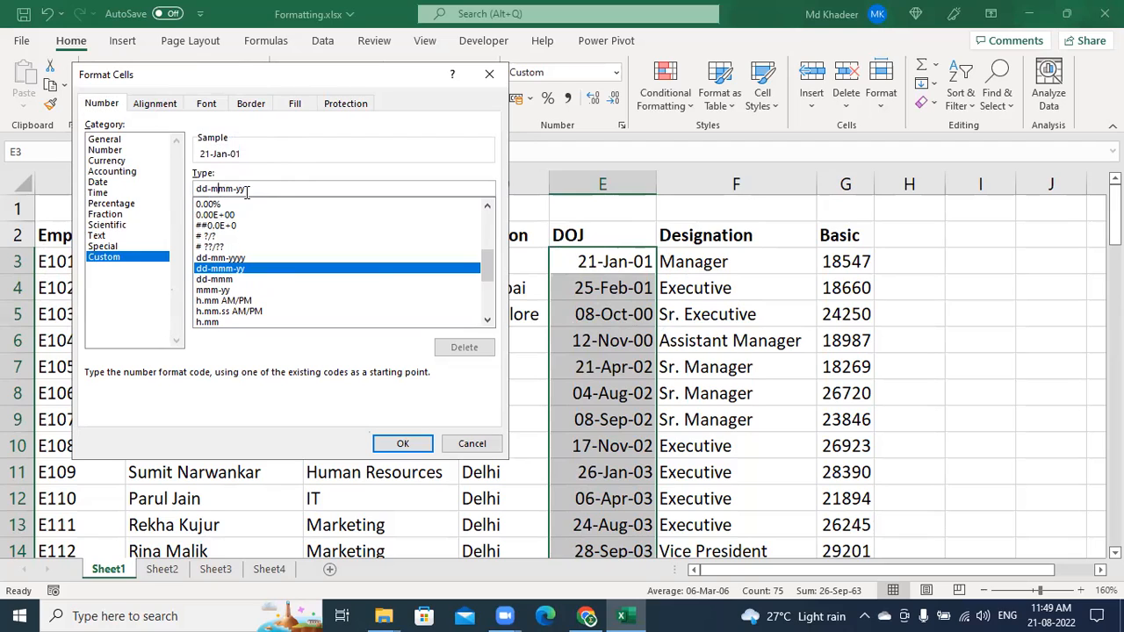
key(BackSpace)
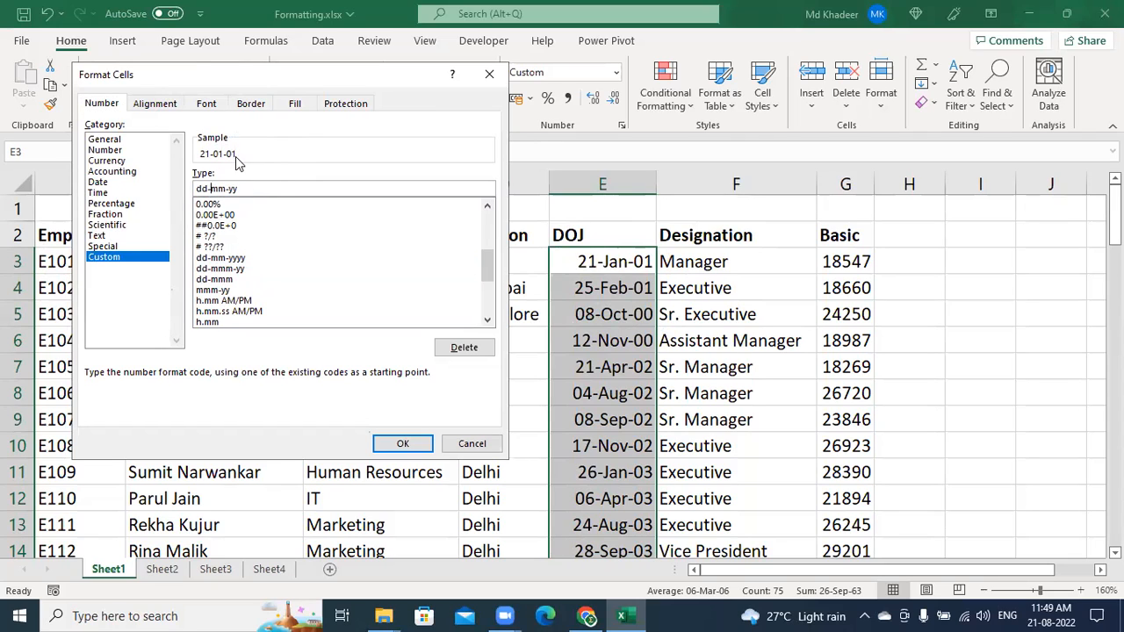
text(yy)
click(406, 443)
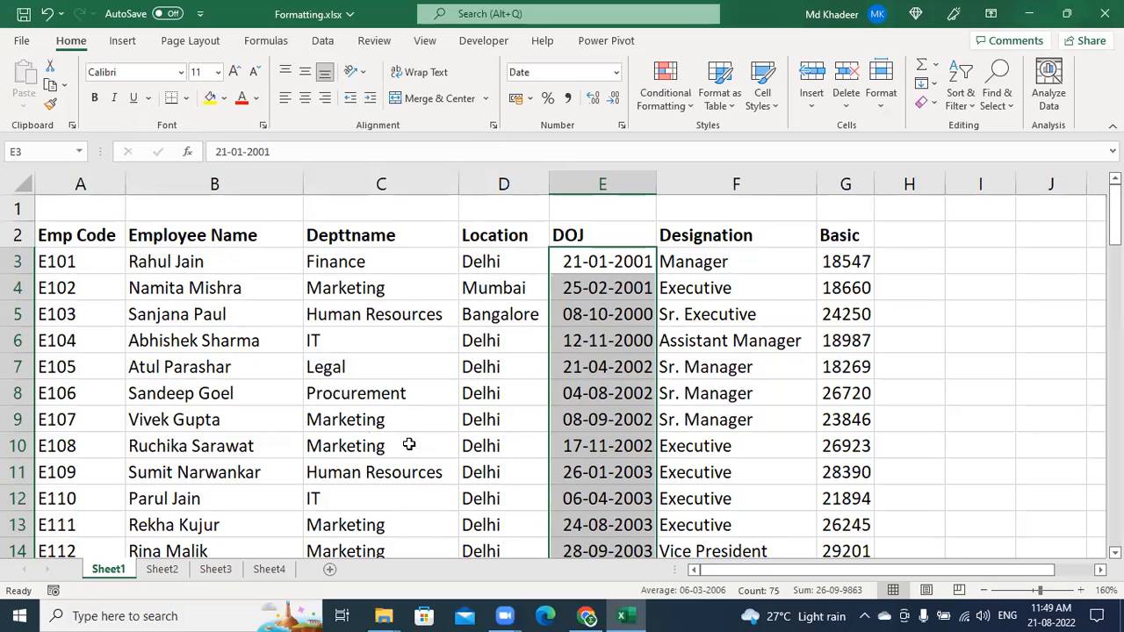
Select G3 and drag the column G header border to widen the Basic column
click(705, 313)
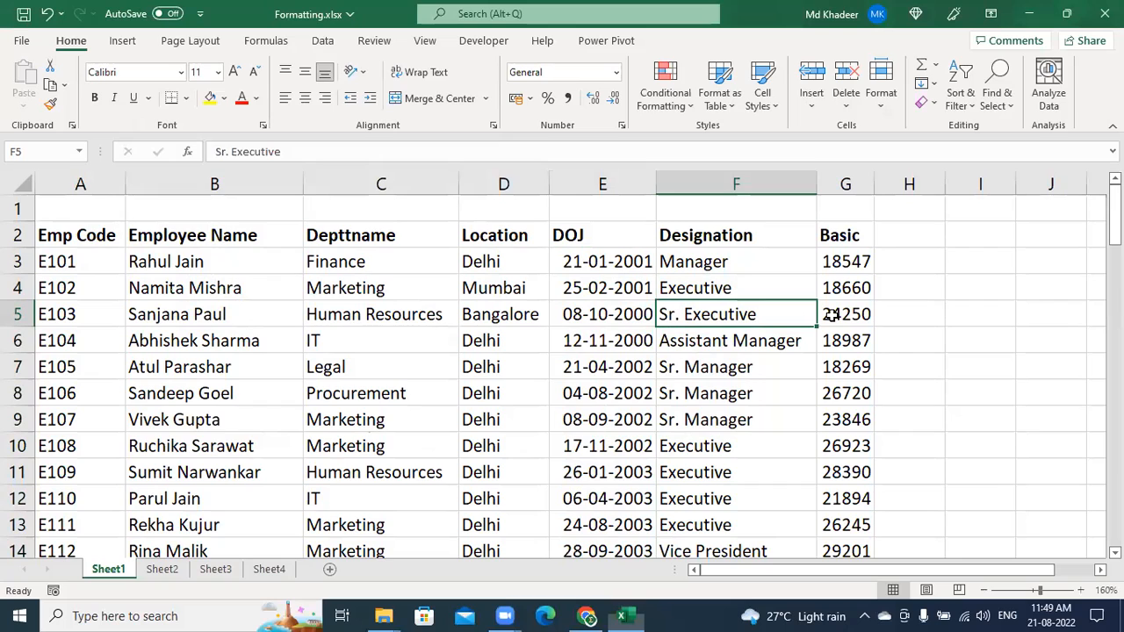
click(848, 261)
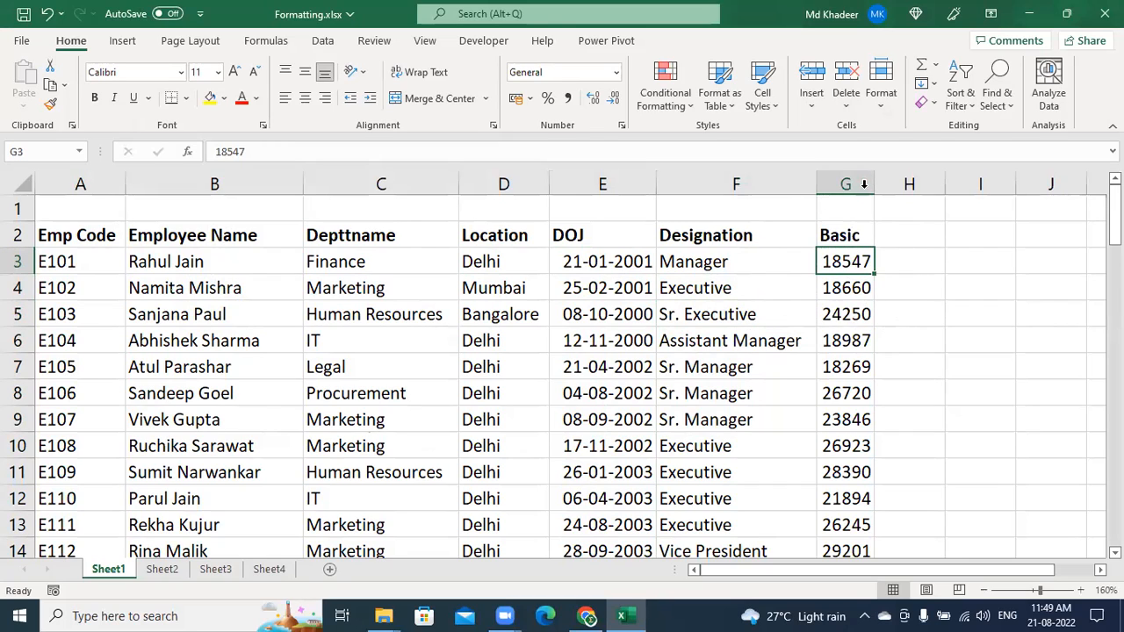
drag(874, 182, 913, 190)
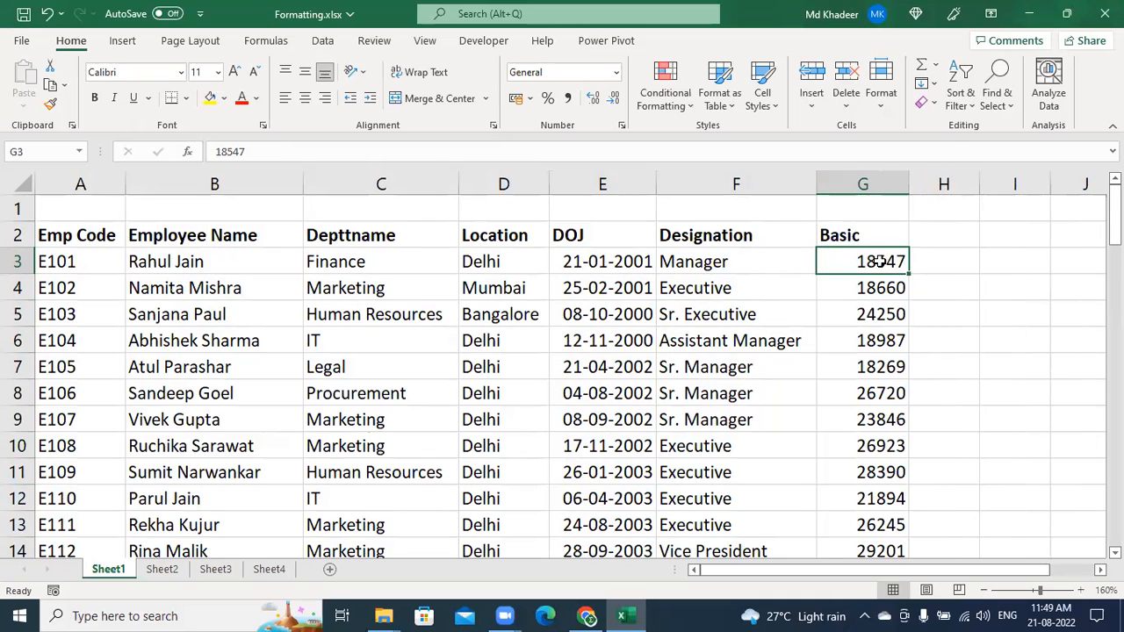
key(ctrl)
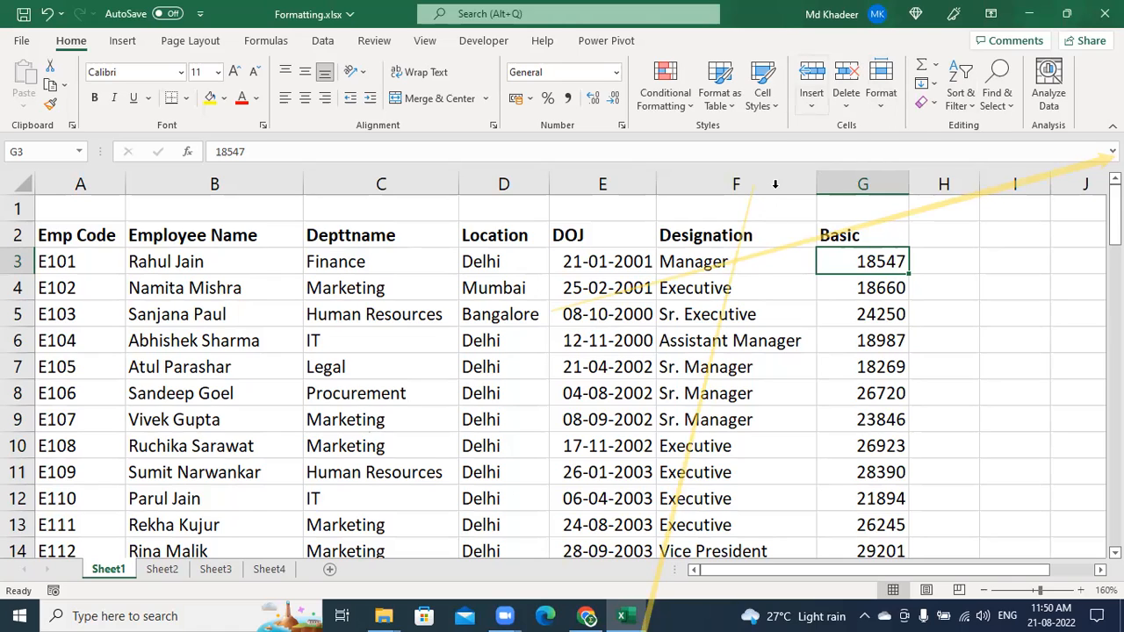
click(781, 46)
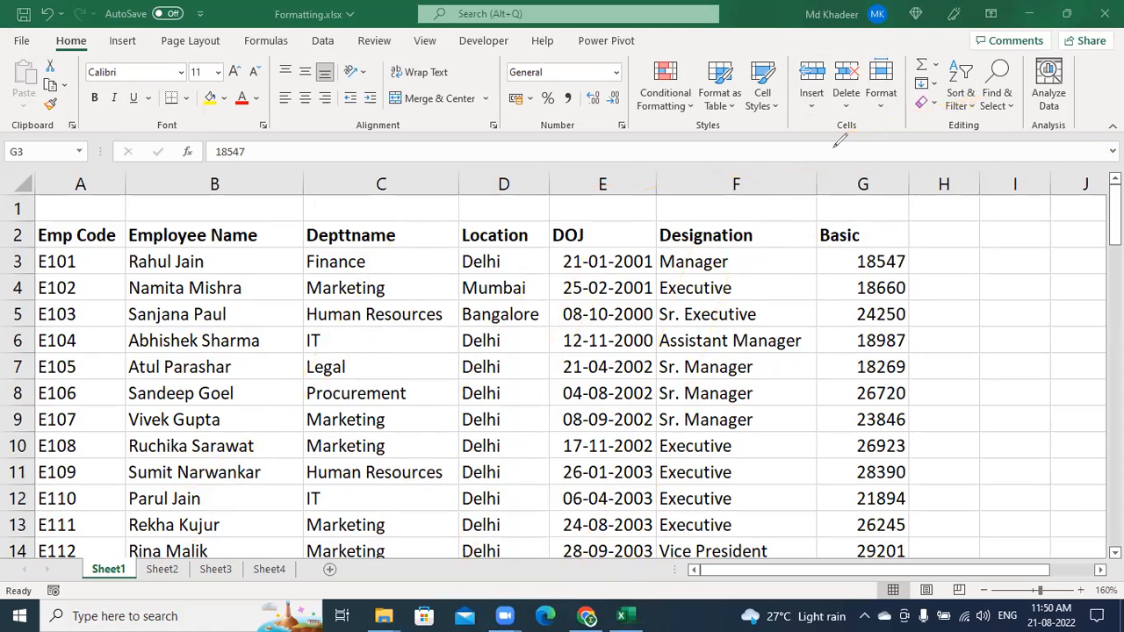
click(878, 268)
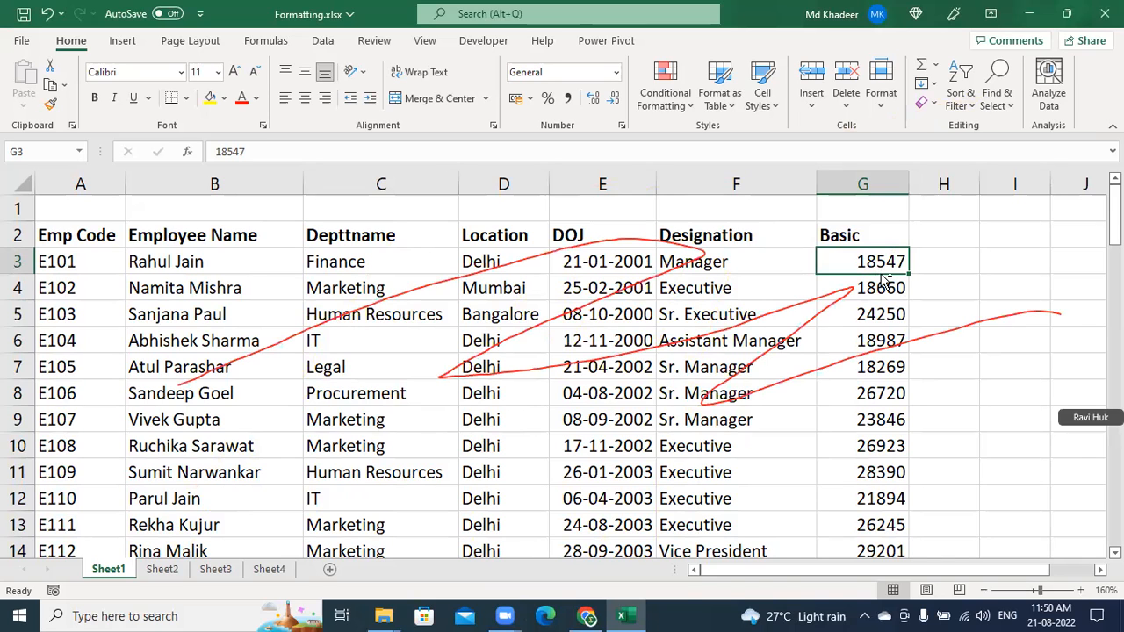
Select the Basic salaries G3 through G77, keeping the top of the sheet in view
key(ctrl+shift+Down)
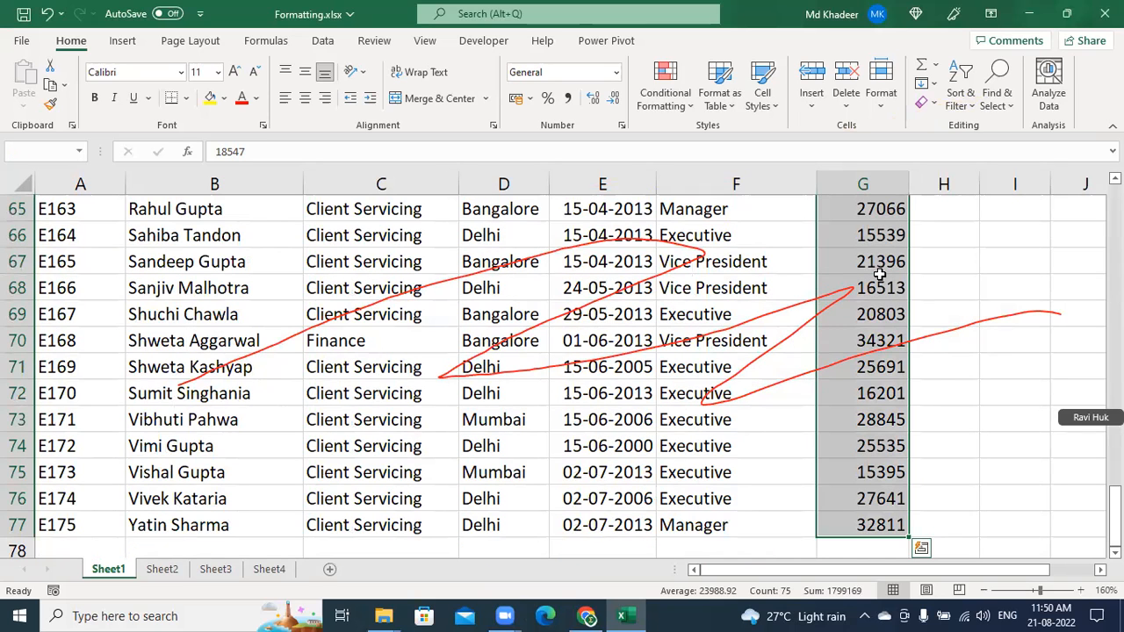
scroll(879, 275, up, 20)
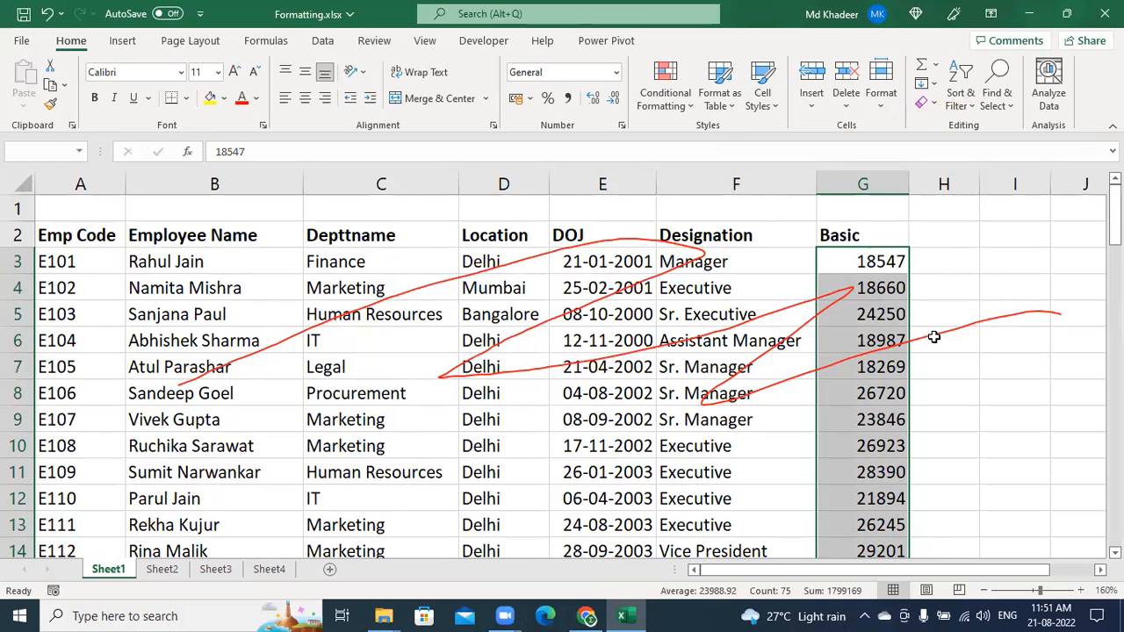
click(934, 35)
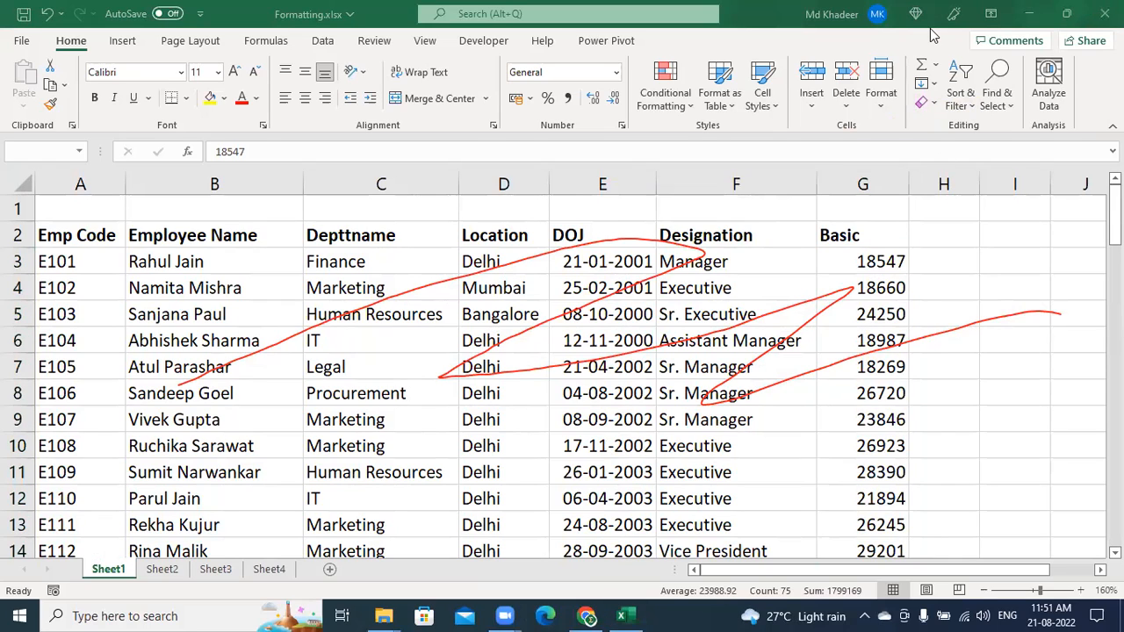
click(934, 35)
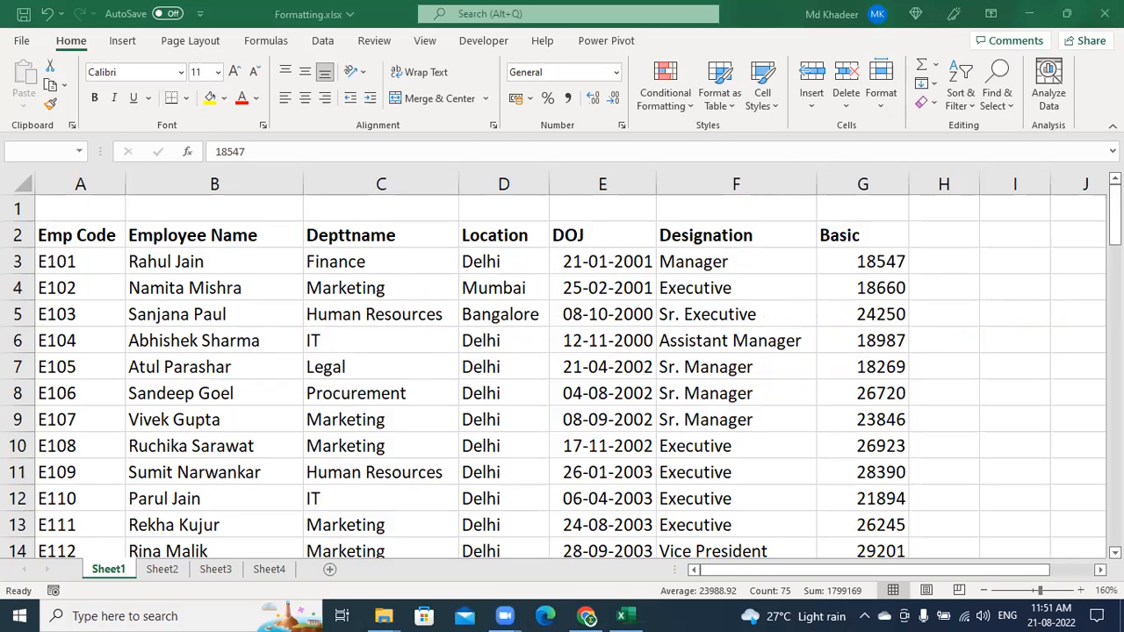
click(876, 269)
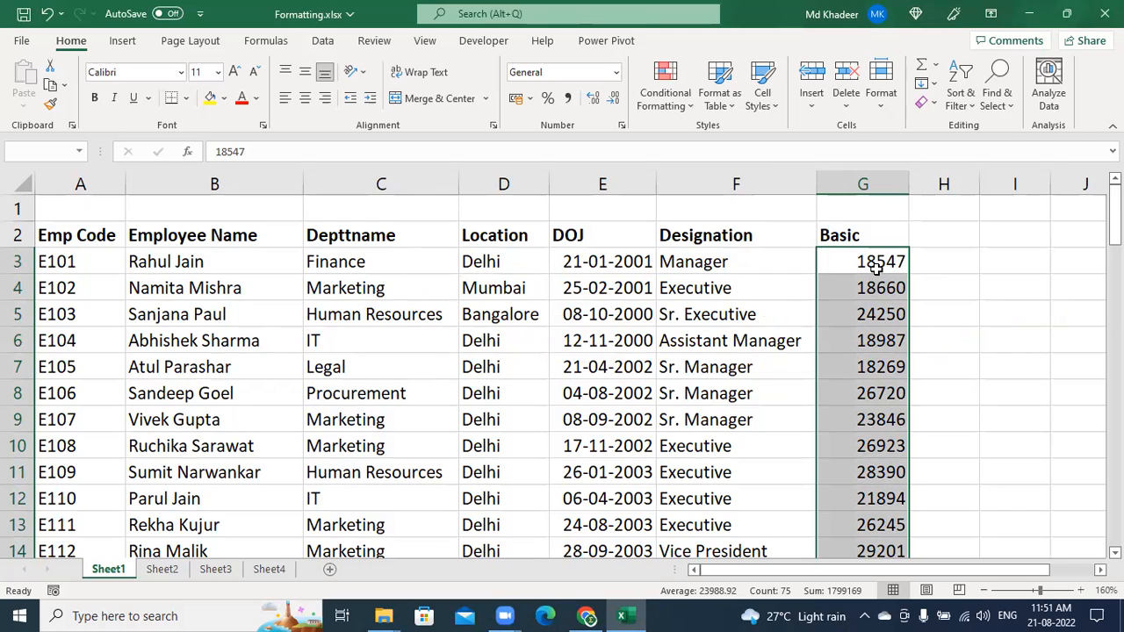
click(876, 268)
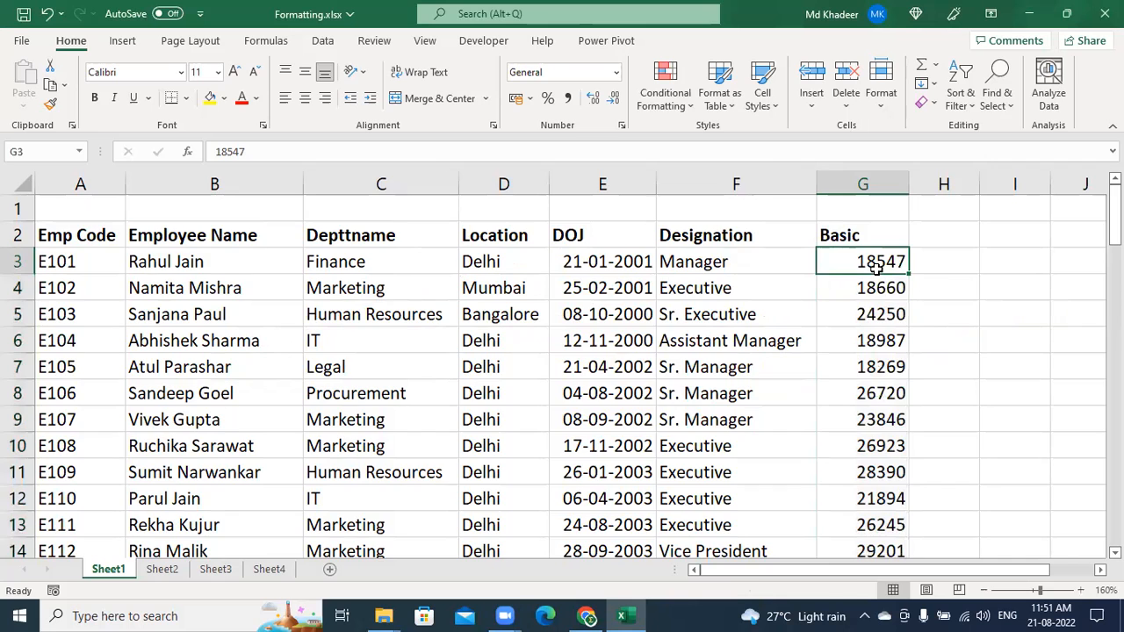
key(ctrl+shift+Down)
key(ctrl+BackSpace)
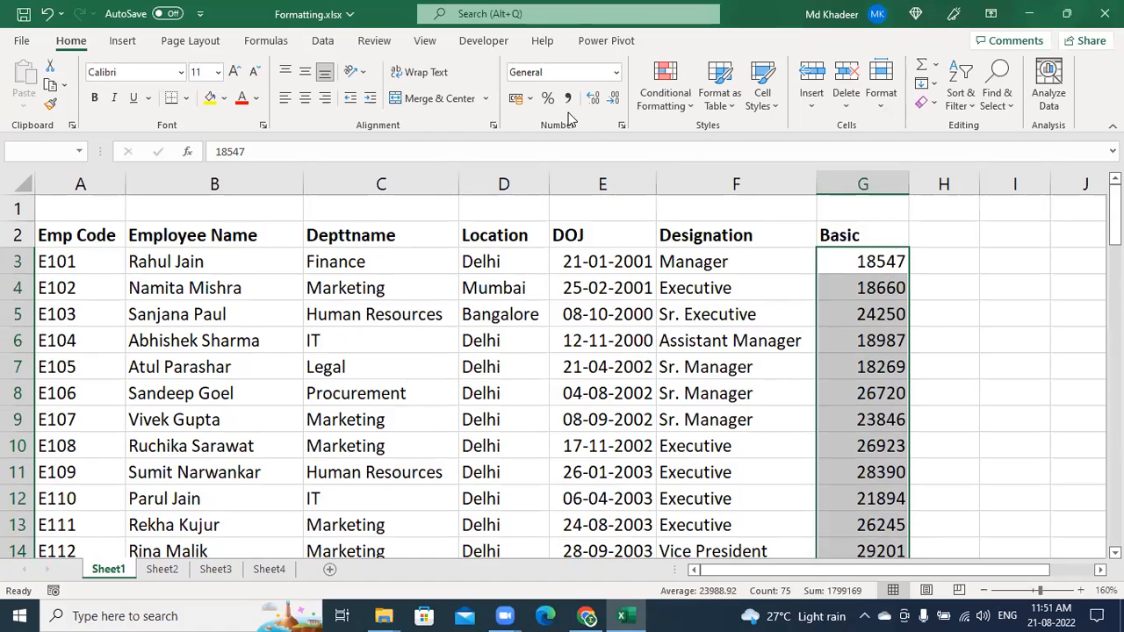
Apply Comma Style to the Basic values and widen column G to show 18,547.00
key(ctrl+q)
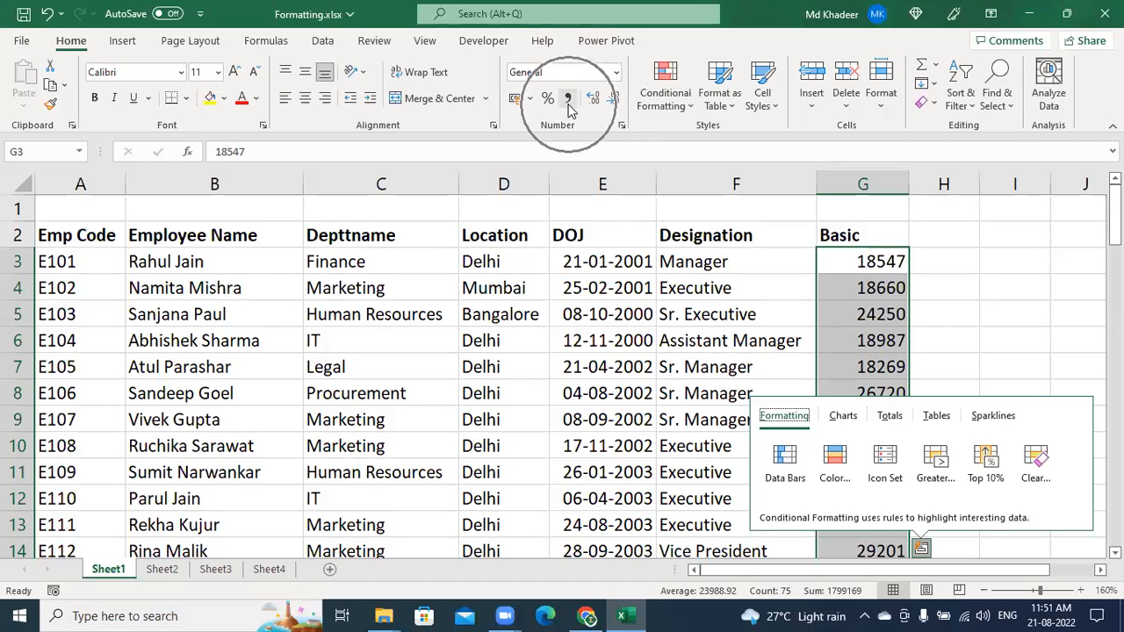
click(570, 102)
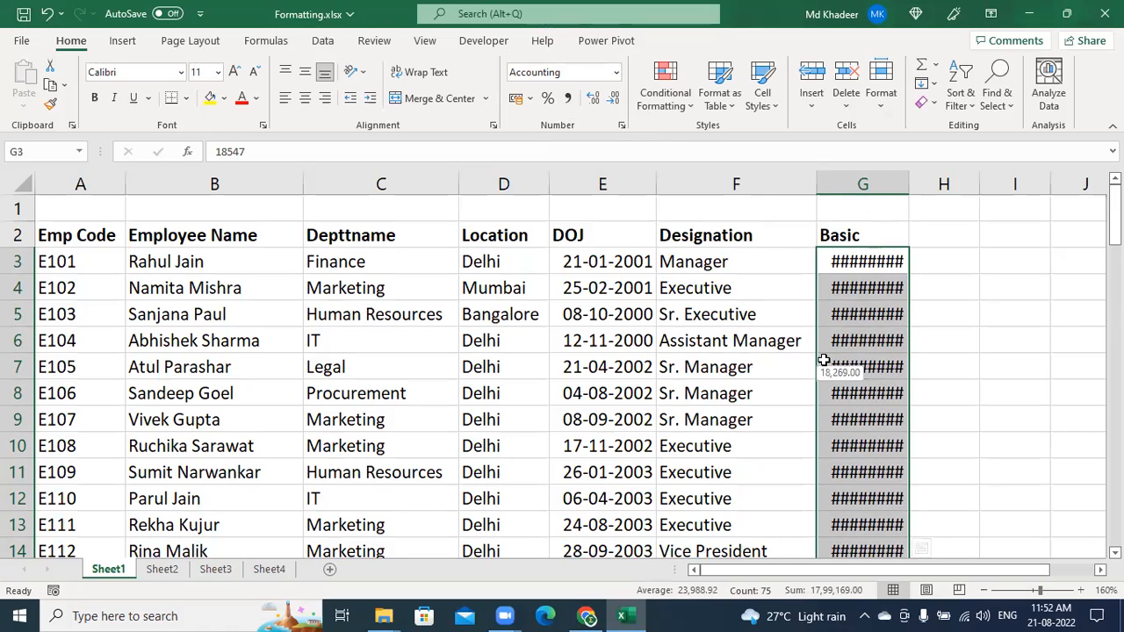
double_click(912, 184)
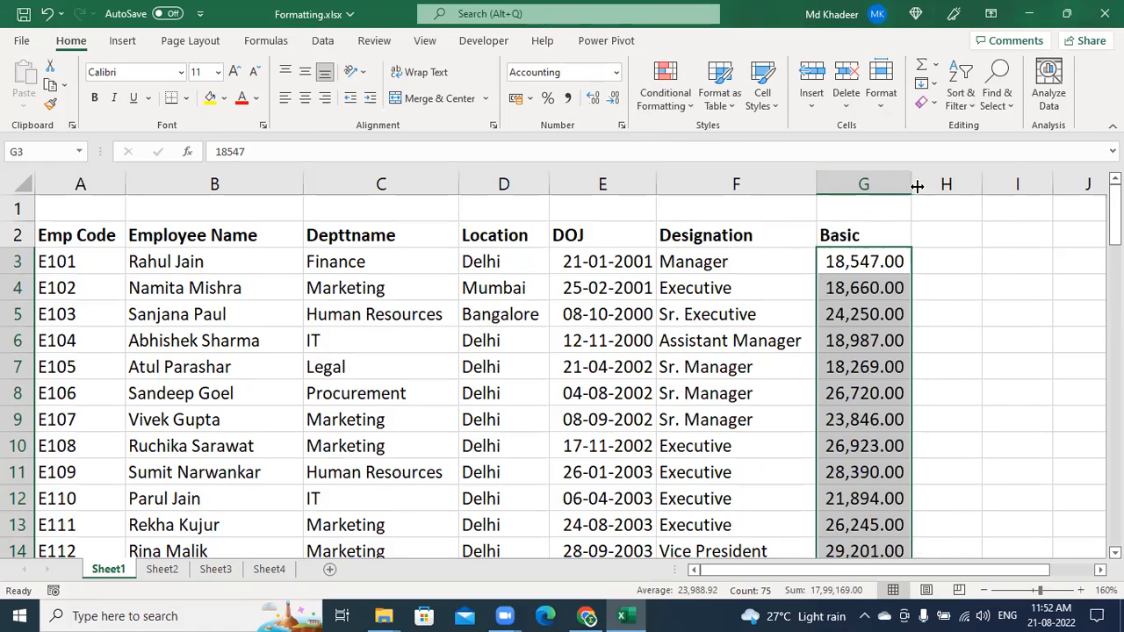
drag(909, 187, 920, 186)
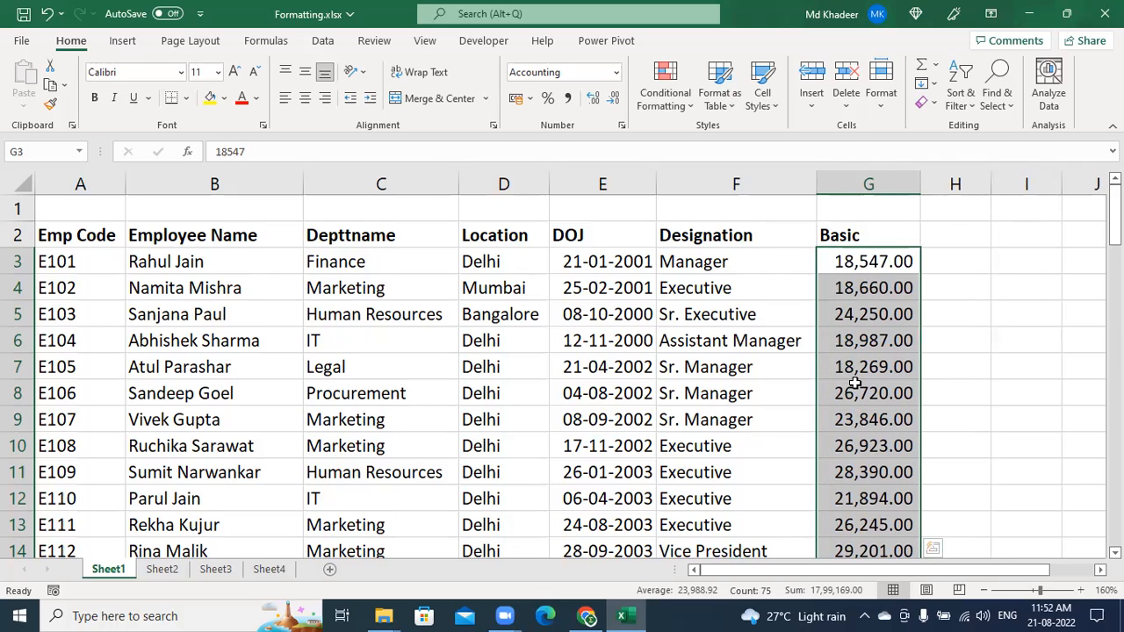
Undo the comma style, rewiden column G, and apply Number format showing 18,547.00
key(ctrl+z)
key(ctrl+z)
key(ctrl+z)
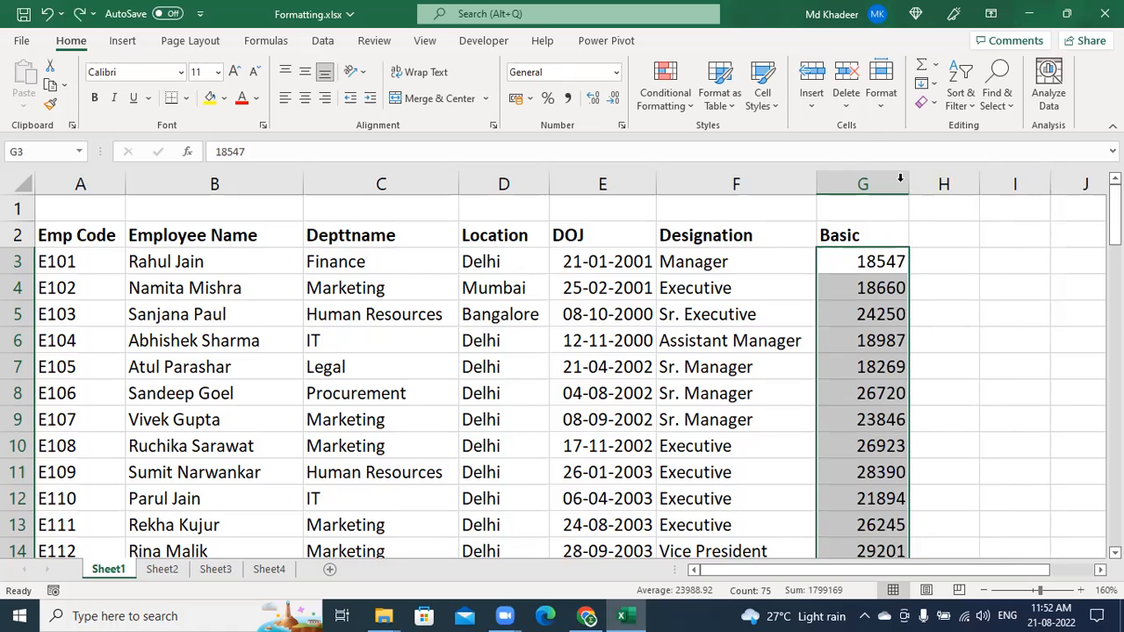
drag(908, 184, 919, 187)
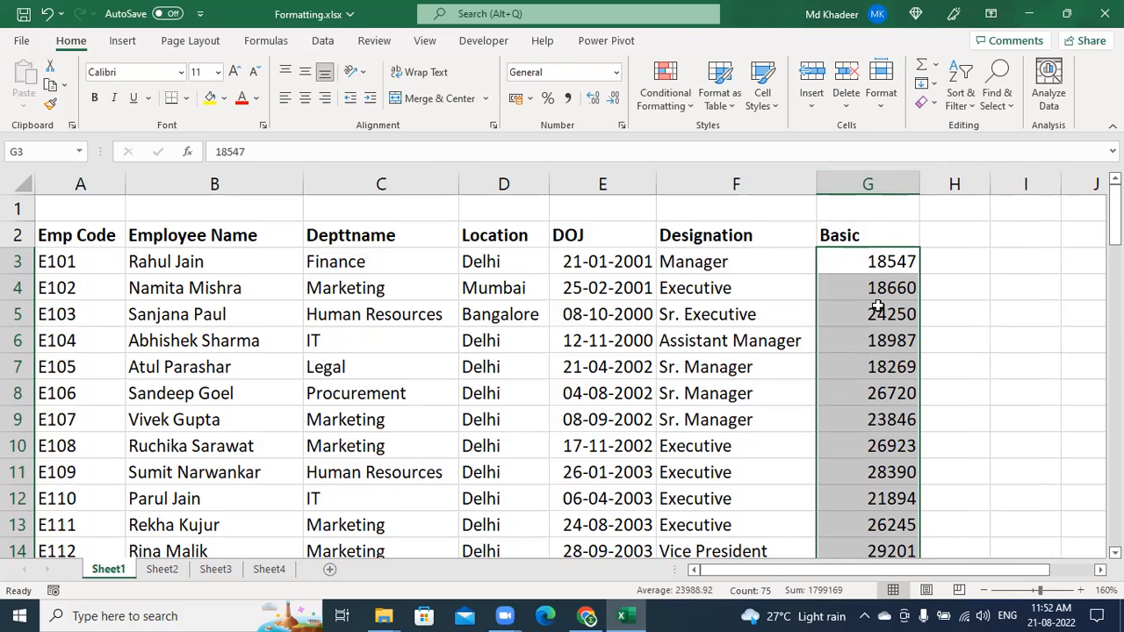
key(ctrl+shift+1)
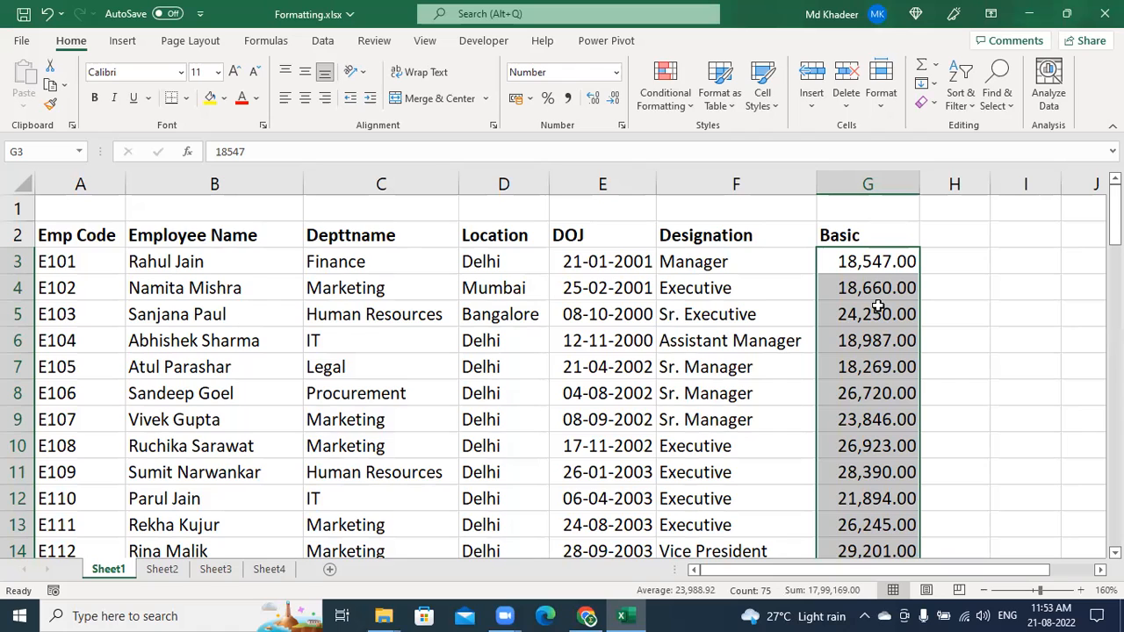
Enter 652324 in K3 and format it as Number, displaying 6,52,324.00
key(Right)
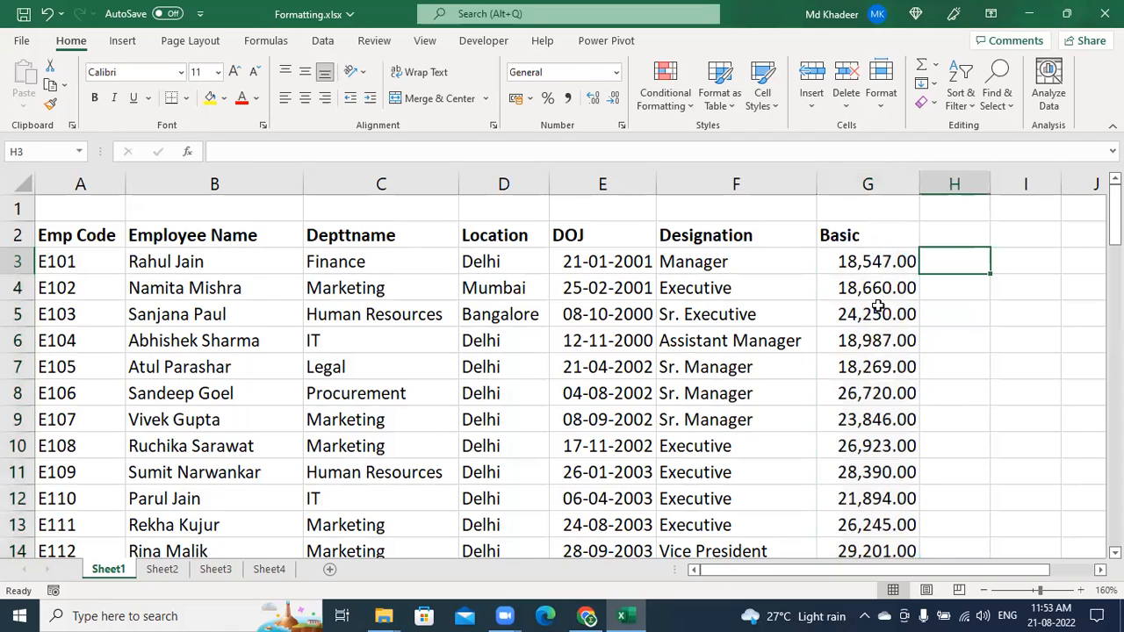
key(Right)
key(Right)
key(Right)
key(Right)
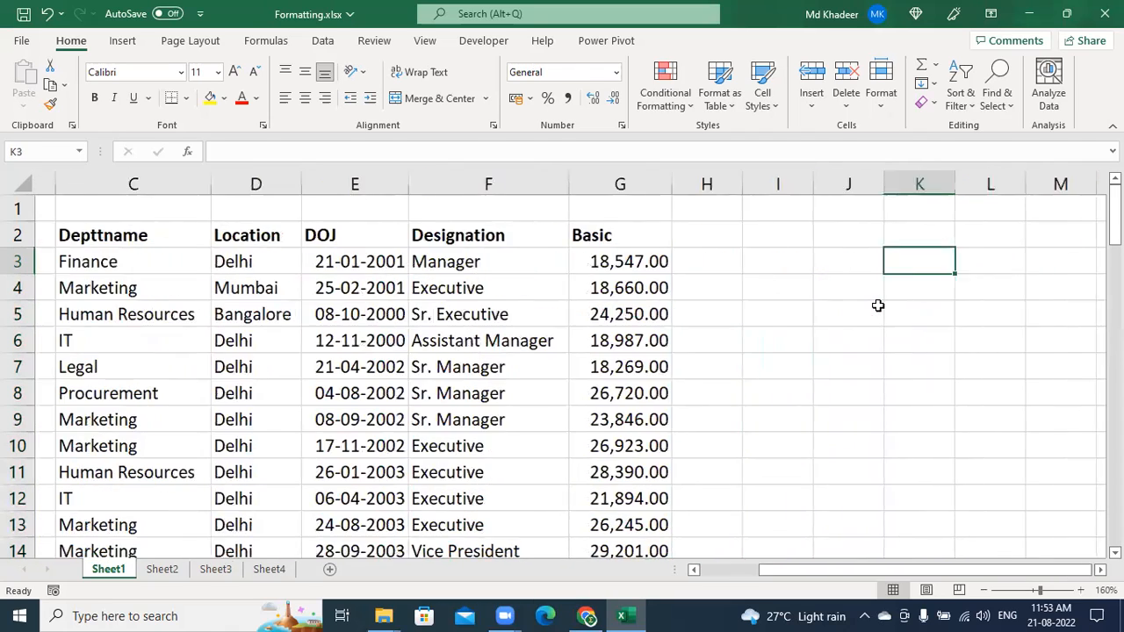
key(Left)
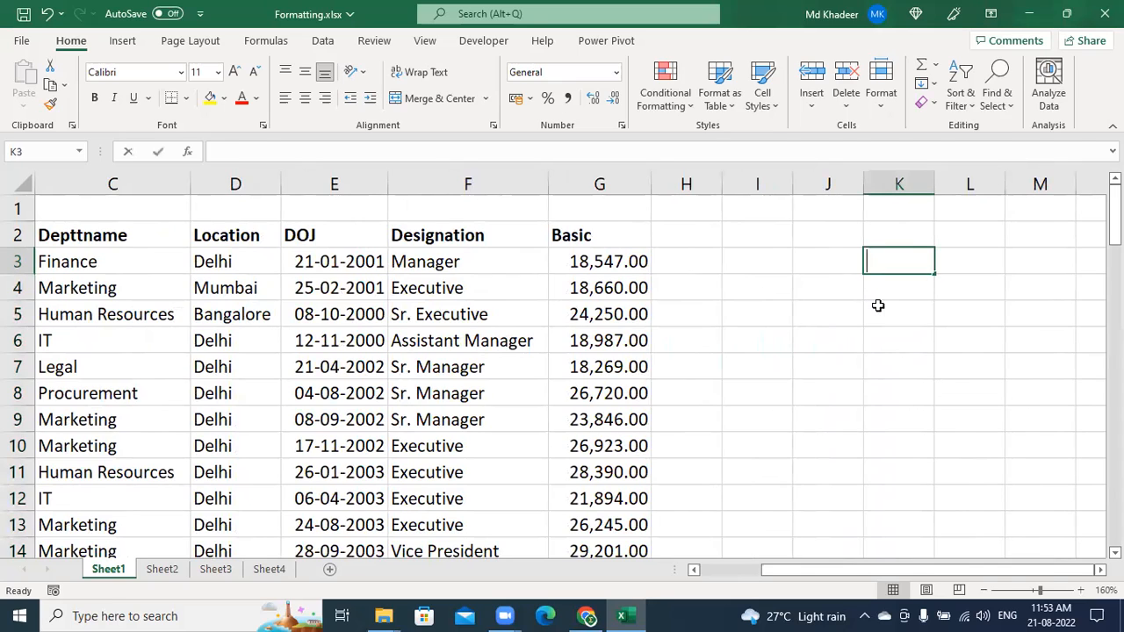
text(652324)
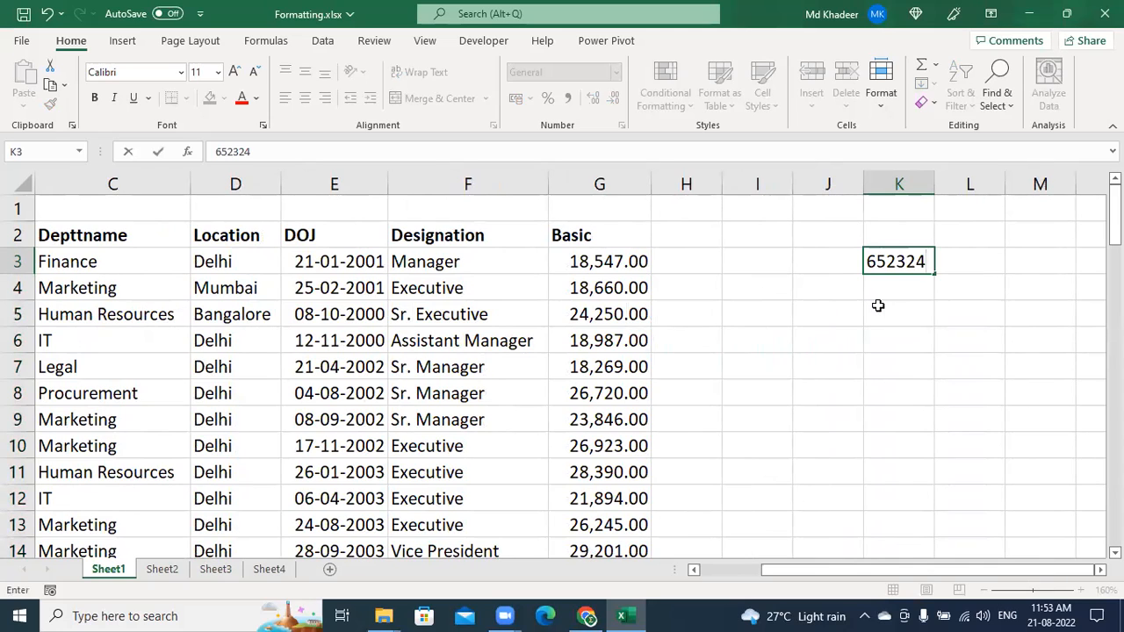
key(ctrl+Return)
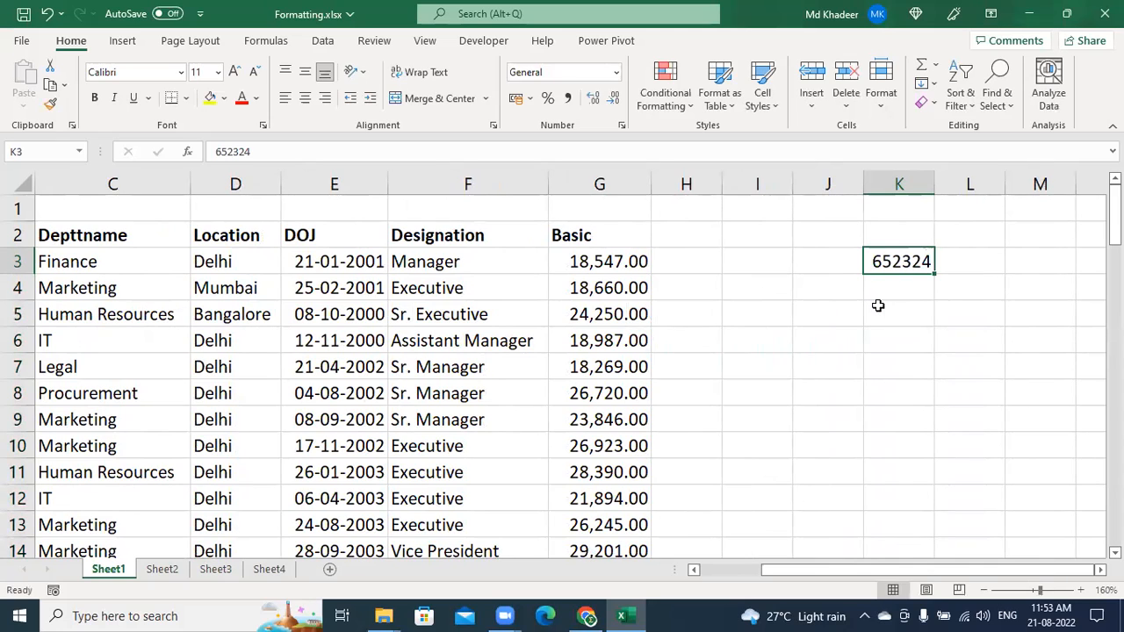
key(ctrl+shift+1)
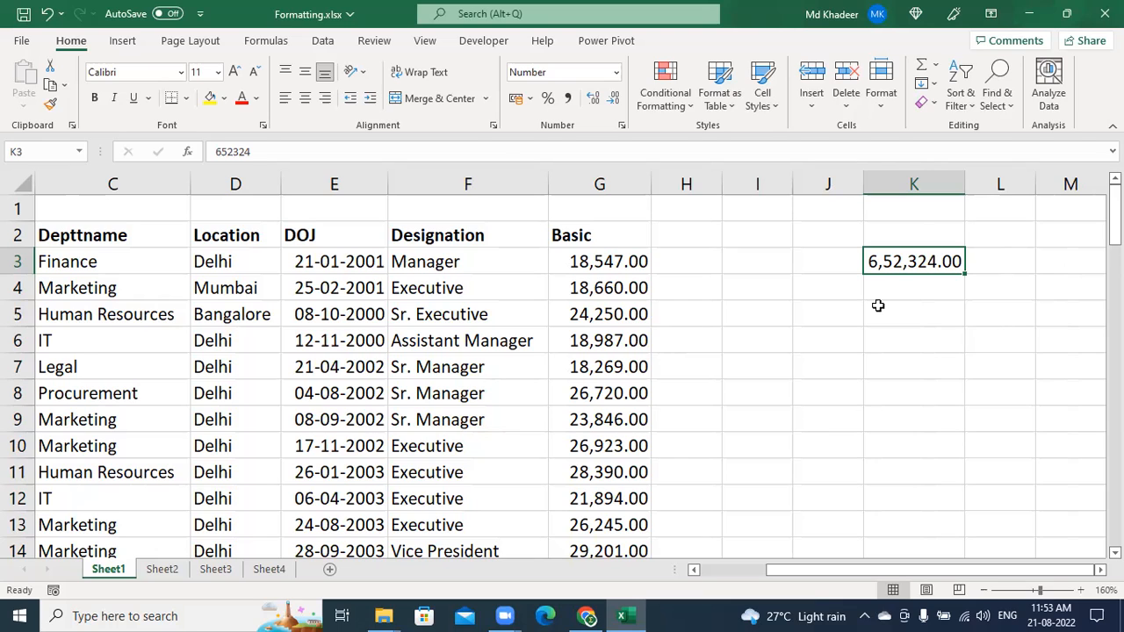
key(ctrl+1)
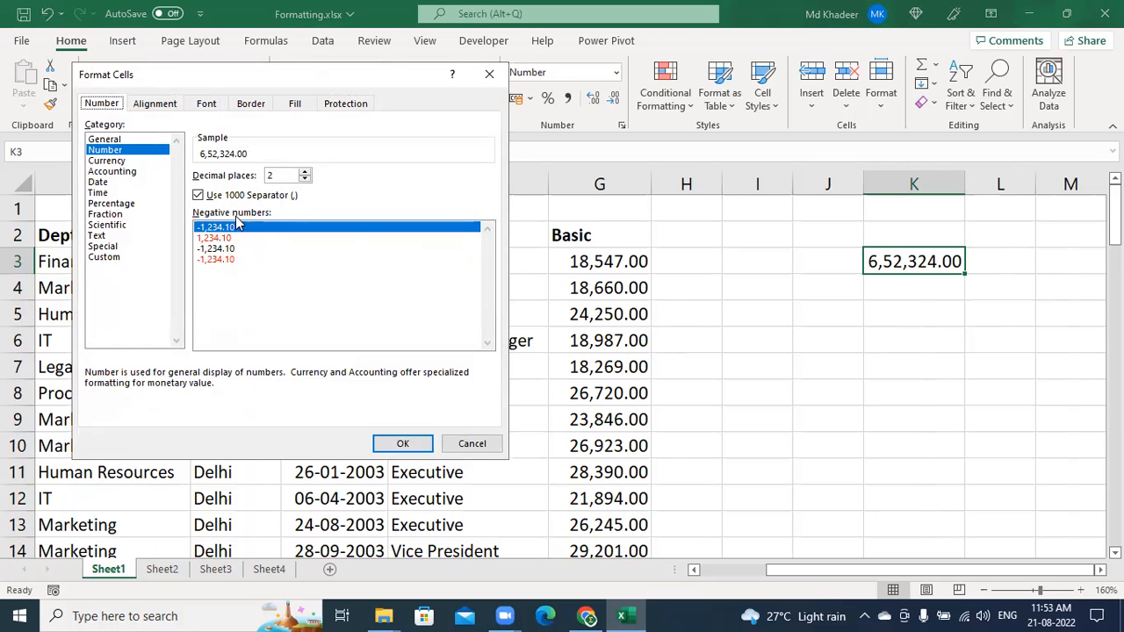
click(204, 199)
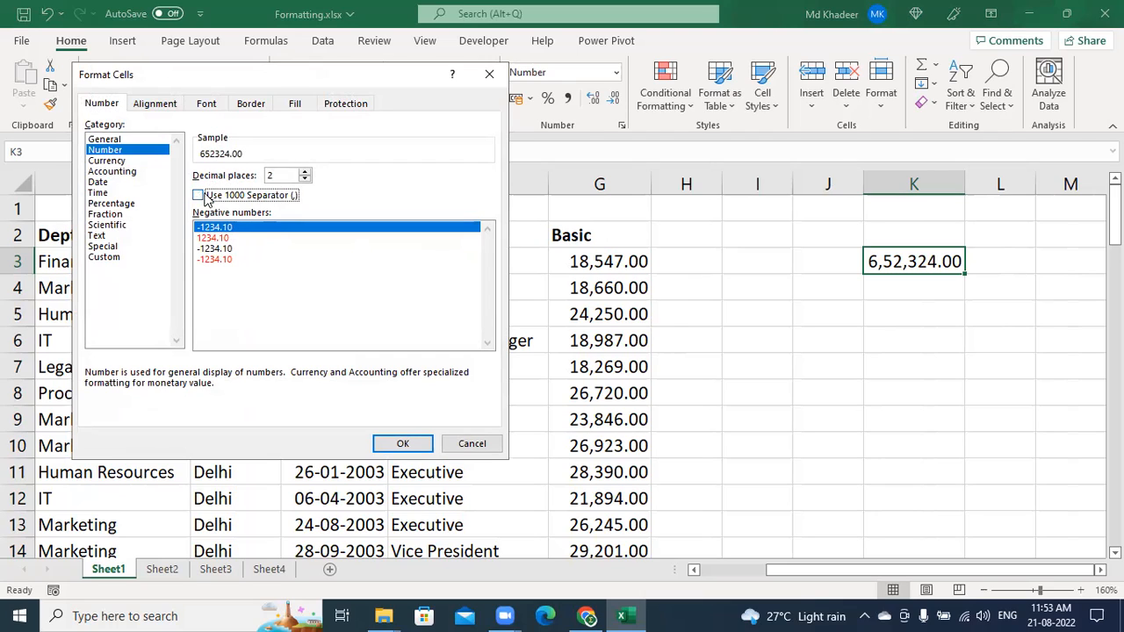
click(201, 196)
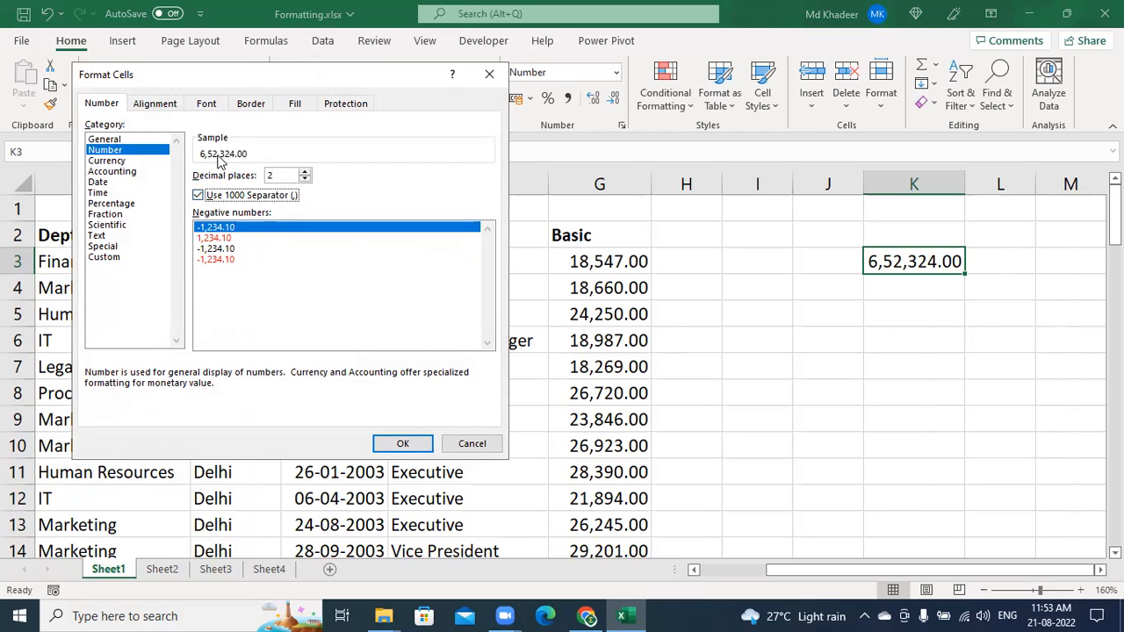
click(125, 261)
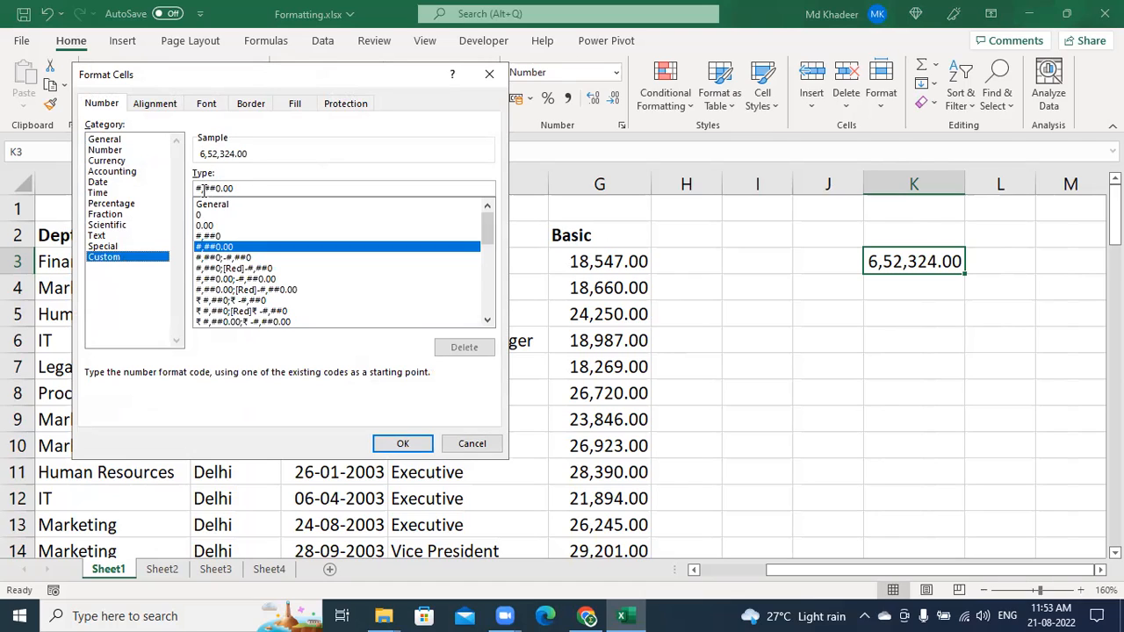
click(215, 240)
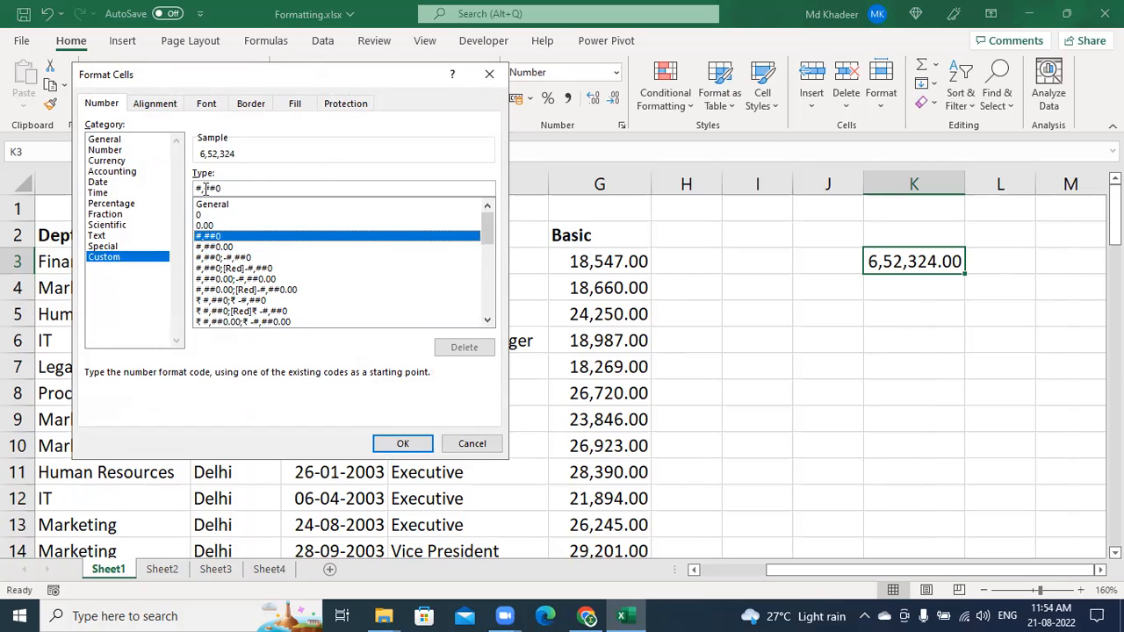
key(BackSpace)
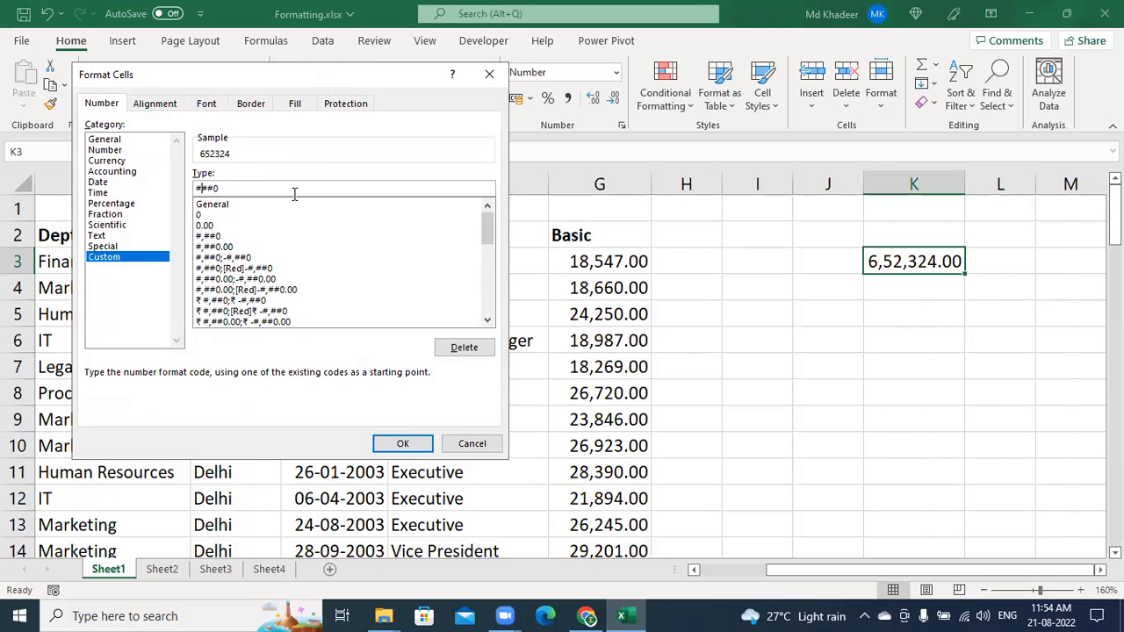
click(197, 188)
text(,)
key(BackSpace)
key(Right)
text(,)
text(##,)
click(233, 268)
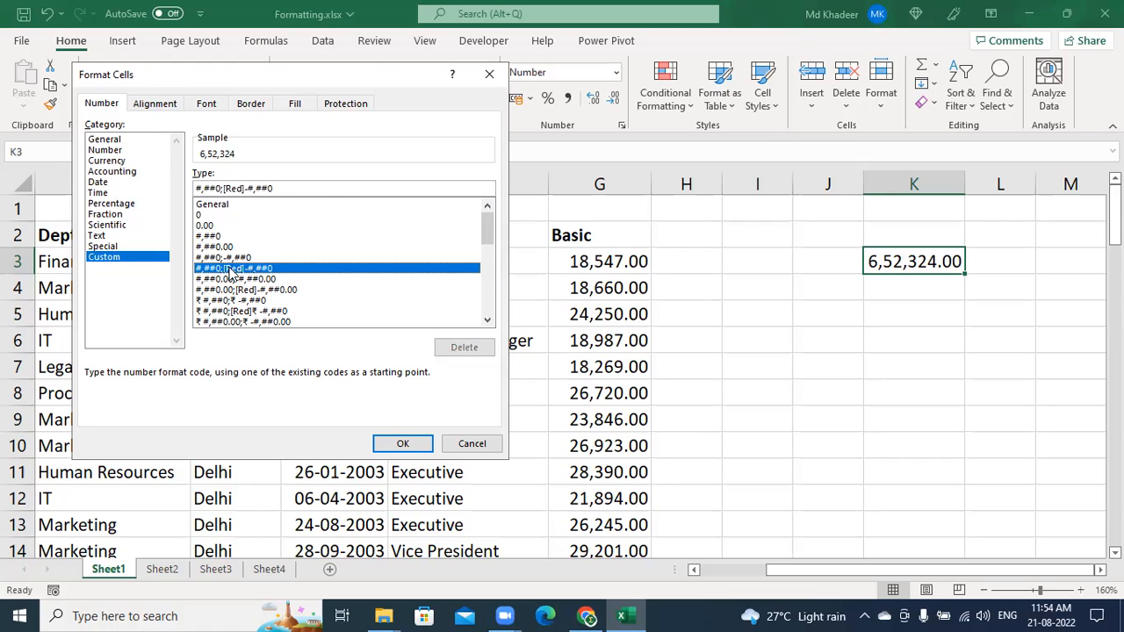
click(227, 258)
click(233, 301)
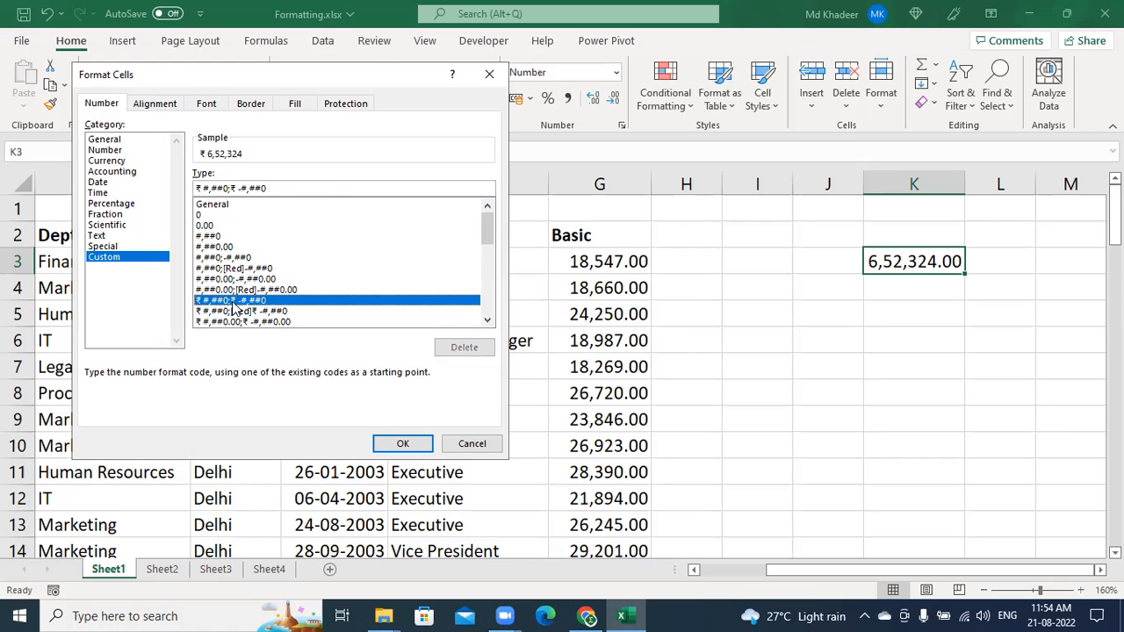
click(264, 322)
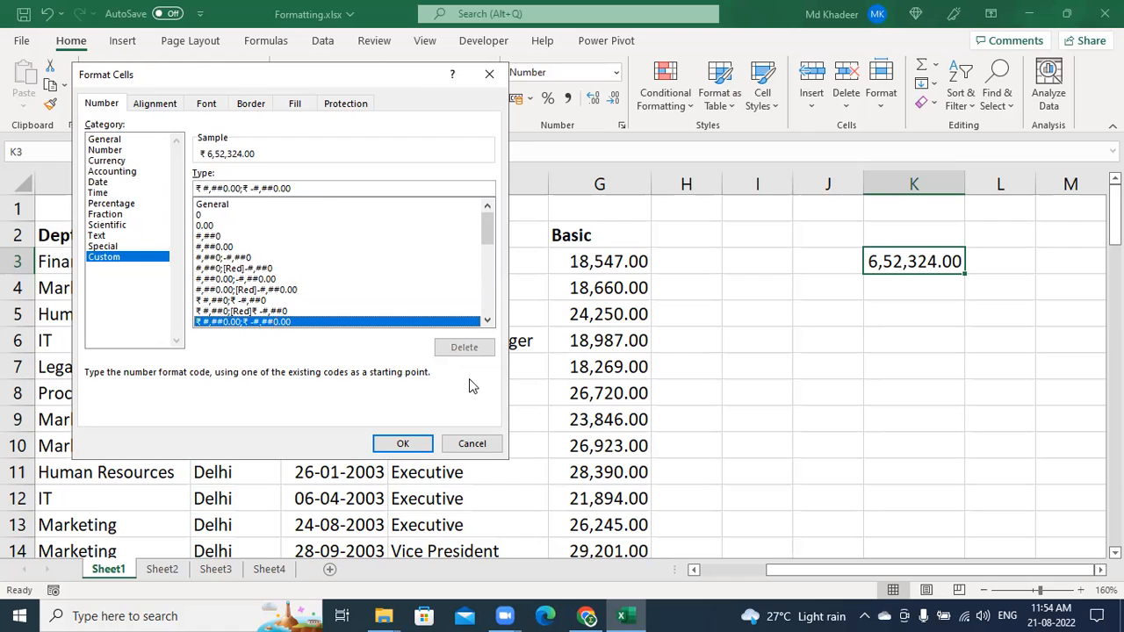
click(490, 75)
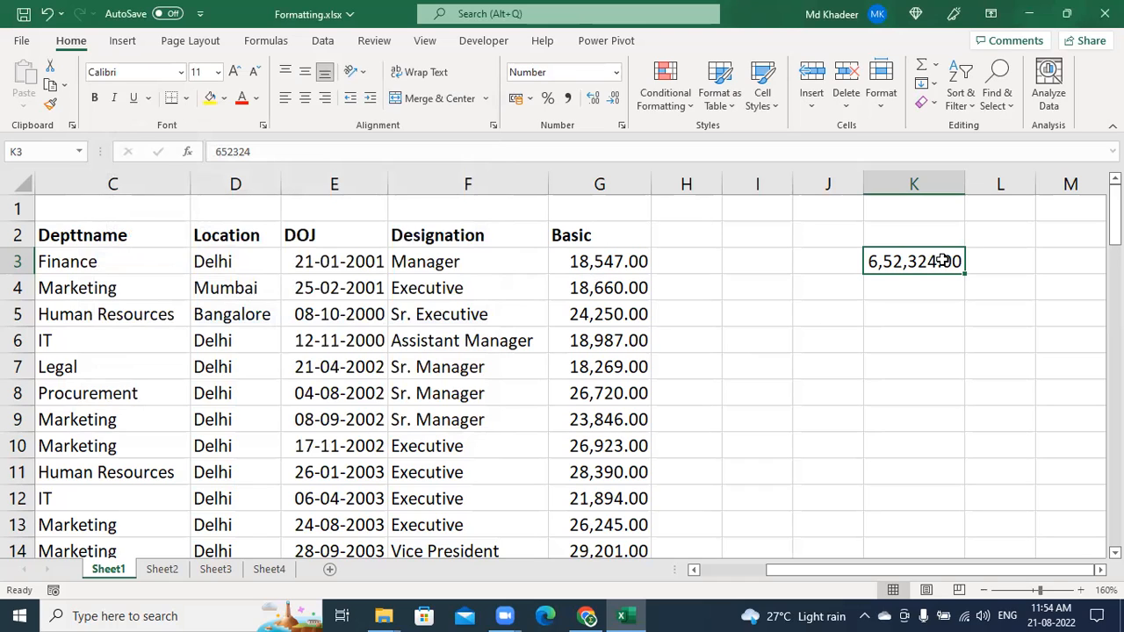
key(ctrl+1)
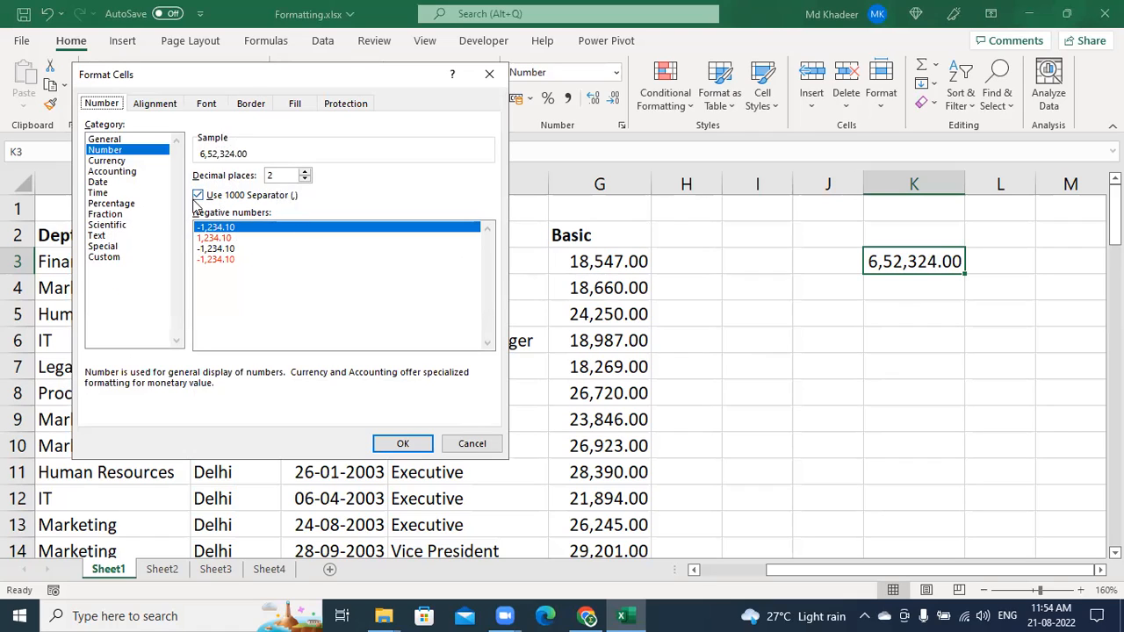
click(121, 260)
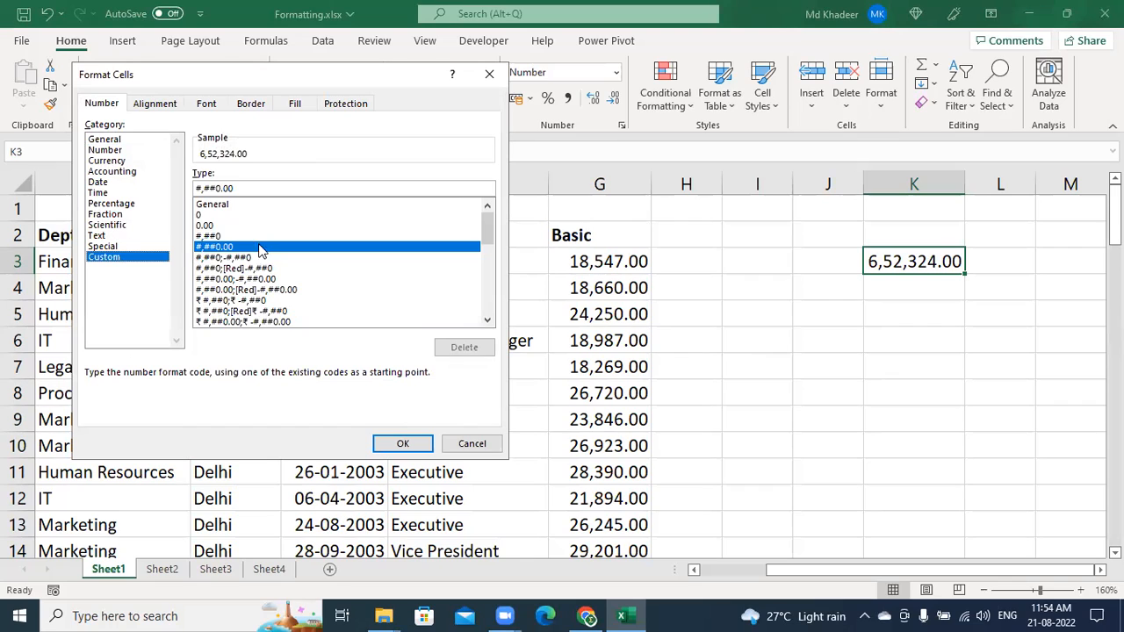
click(205, 188)
key(BackSpace)
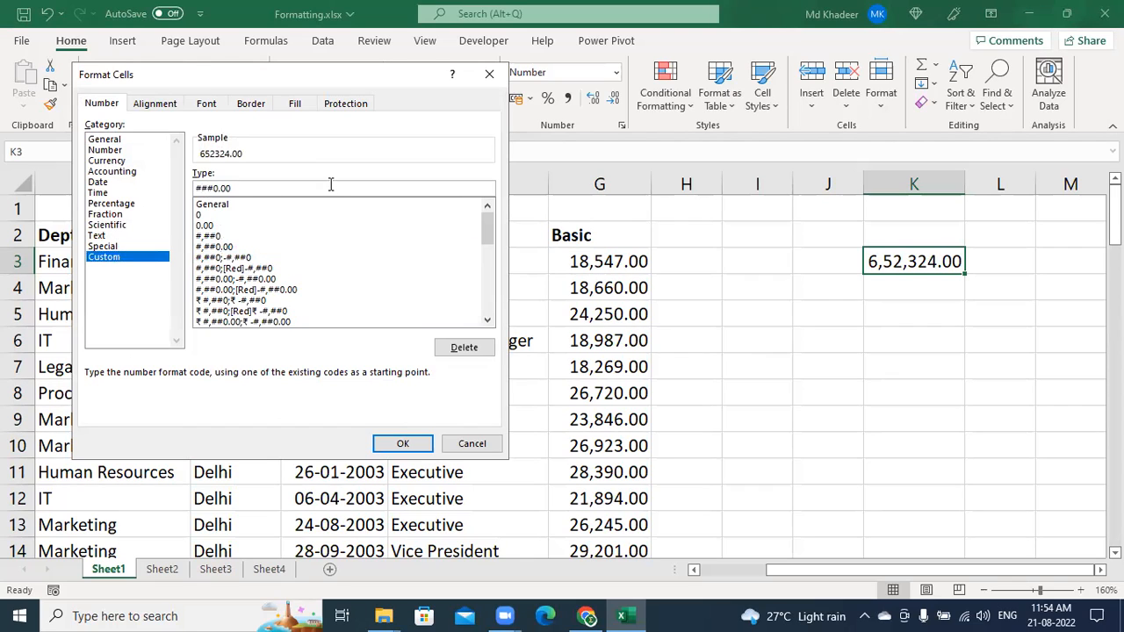
text(,)
text(##)
click(238, 187)
key(BackSpace)
click(217, 188)
key(BackSpace)
click(257, 189)
key(BackSpace)
key(BackSpace)
key(BackSpace)
key(Left)
key(Left)
key(Left)
text(,)
click(489, 74)
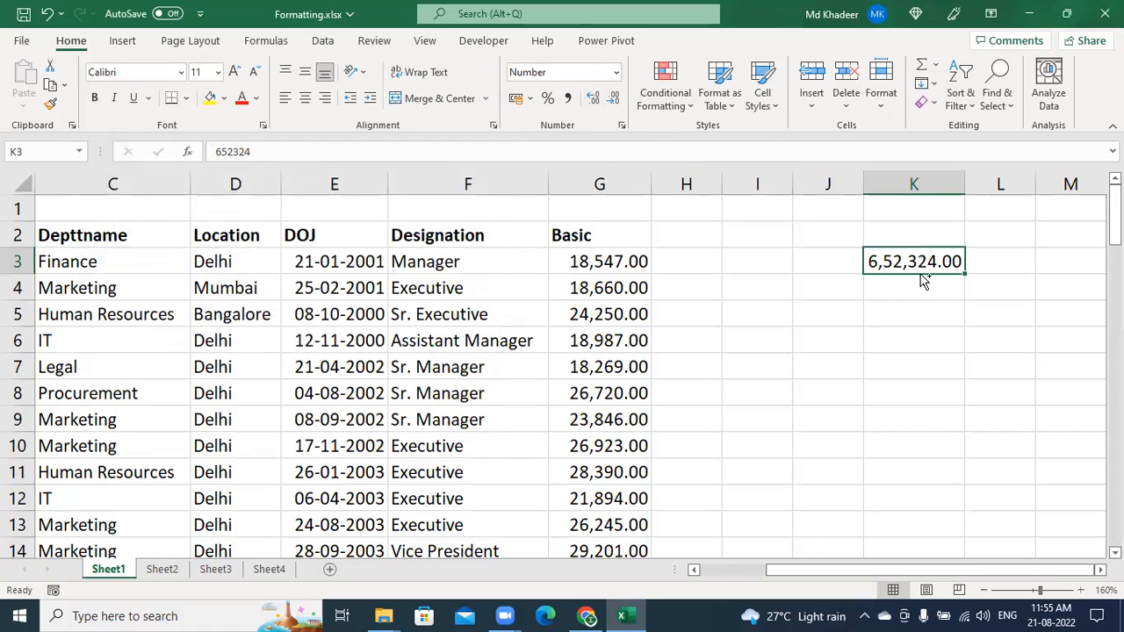
Reset K3 to General so it reads 652324, then pick the #,##0 Custom format code
key(ctrl+shift+asciitilde)
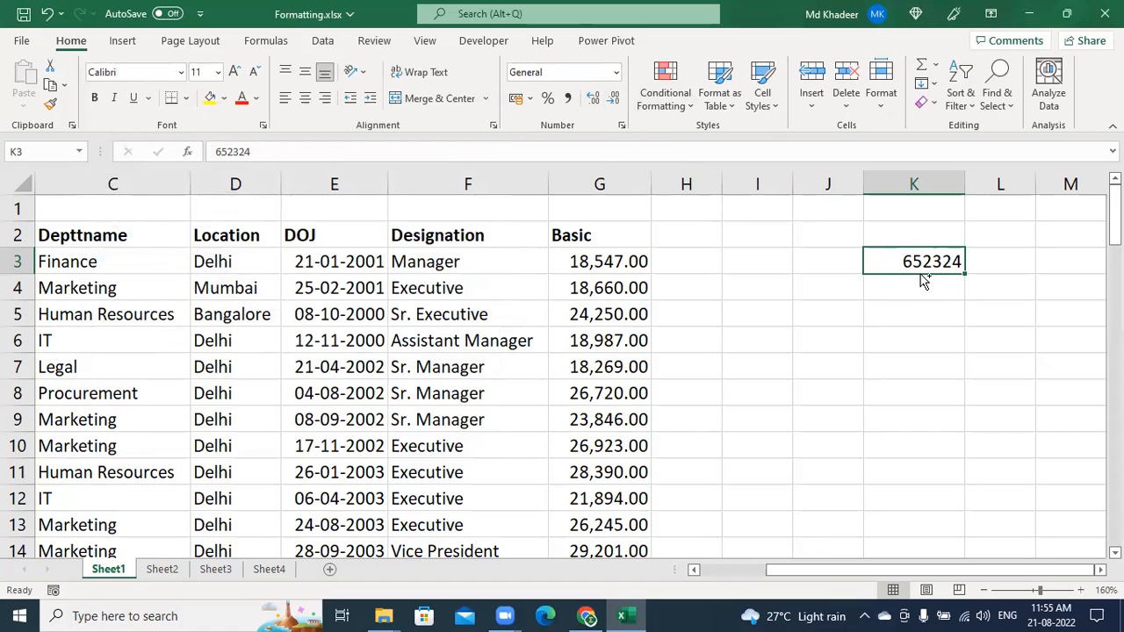
key(ctrl+1)
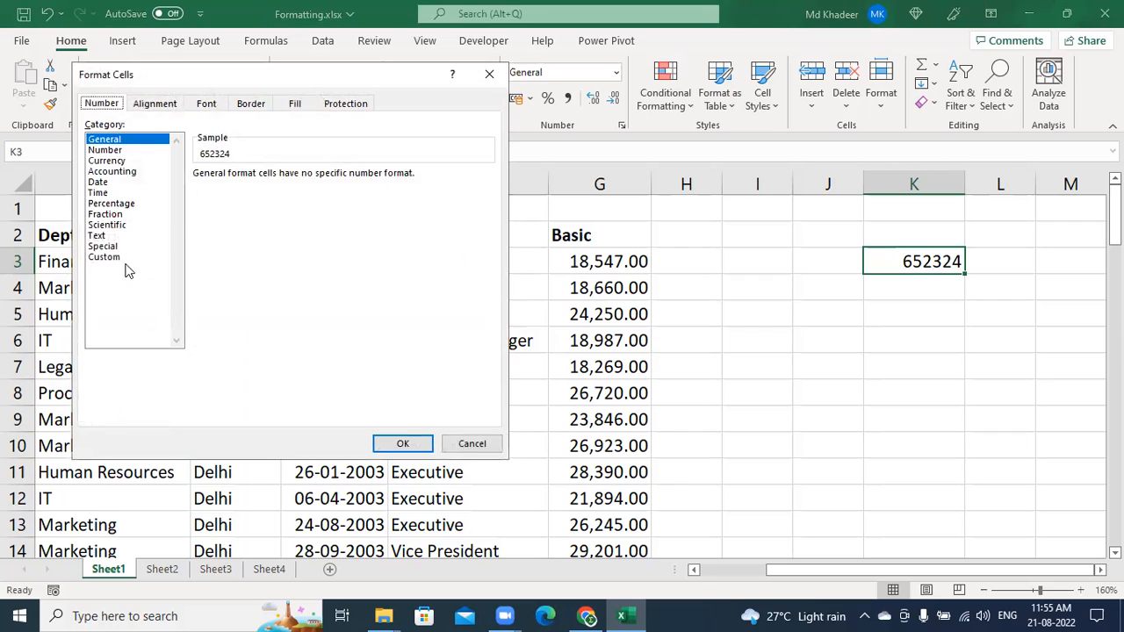
click(111, 258)
click(220, 237)
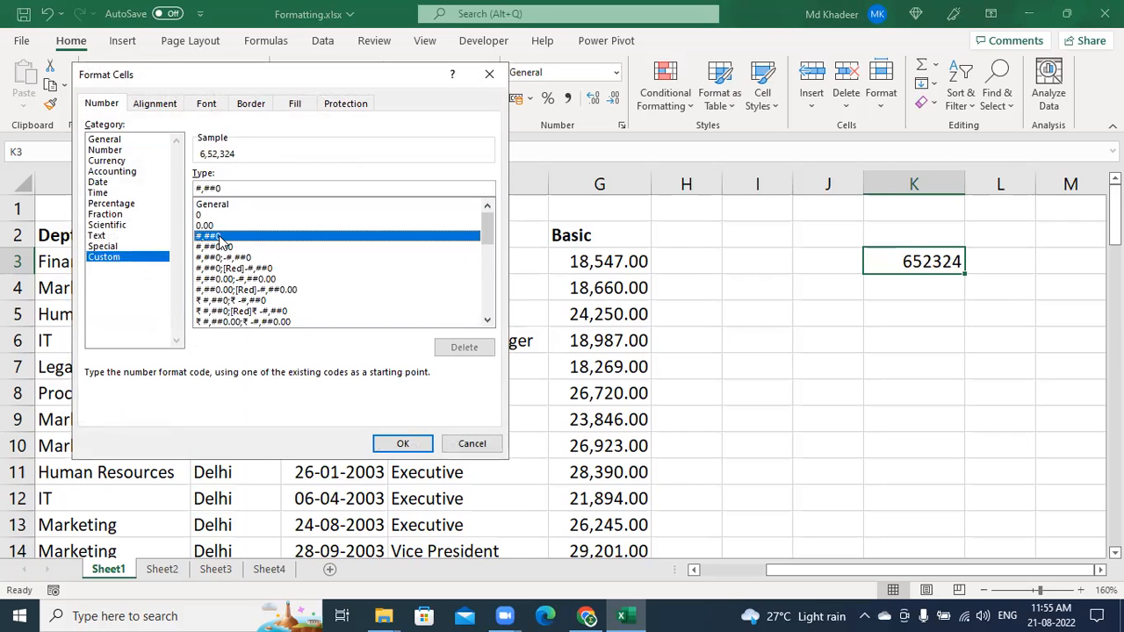
Edit the Custom code into ##,#0, then close Format Cells without applying it
click(206, 187)
key(BackSpace)
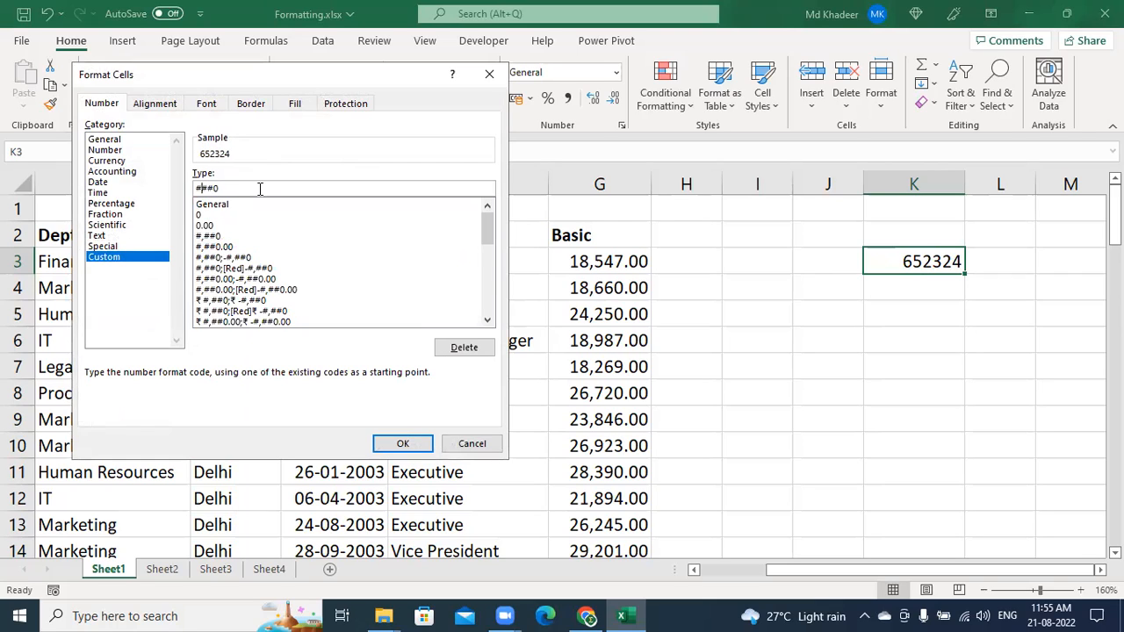
key(Right)
text(,)
click(489, 73)
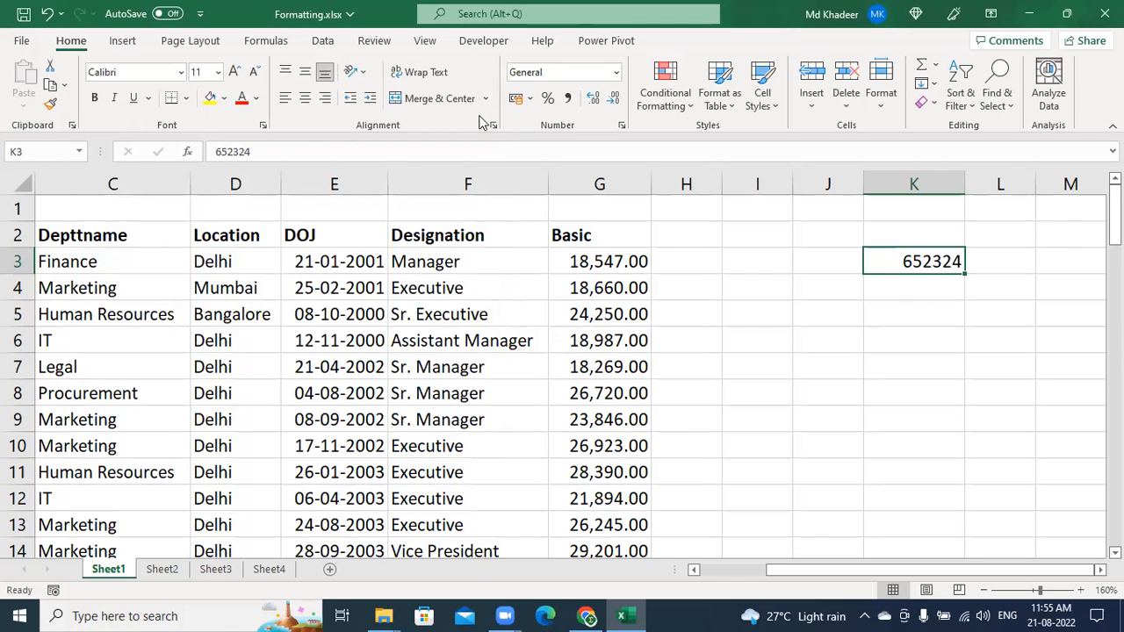
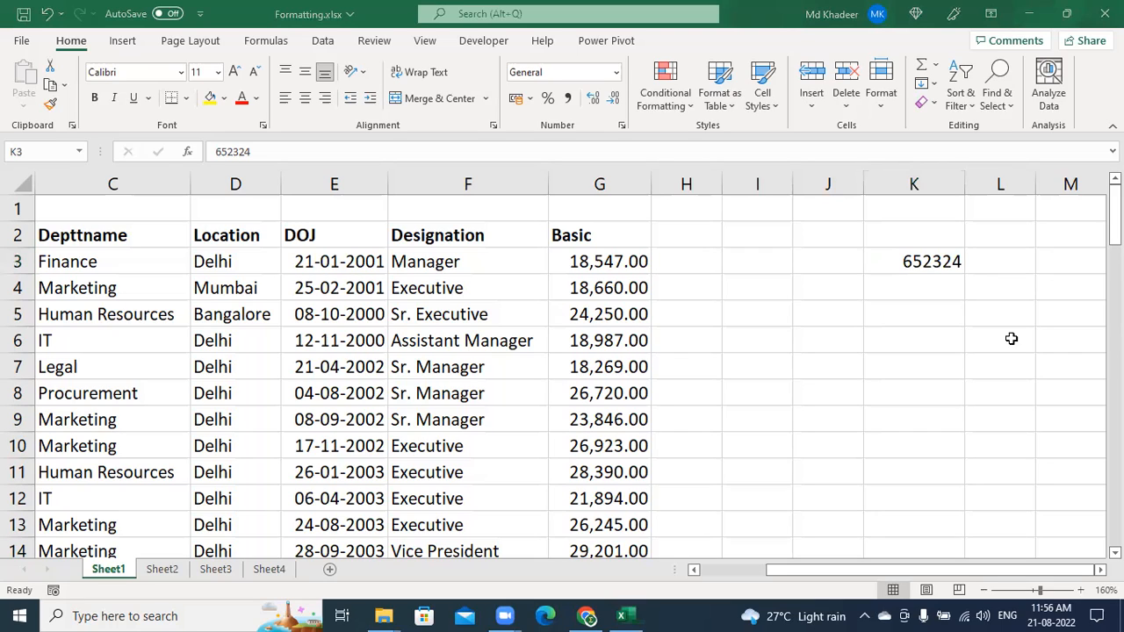
Return focus to Formatting.xlsx on cell K3, which holds 652324
click(920, 256)
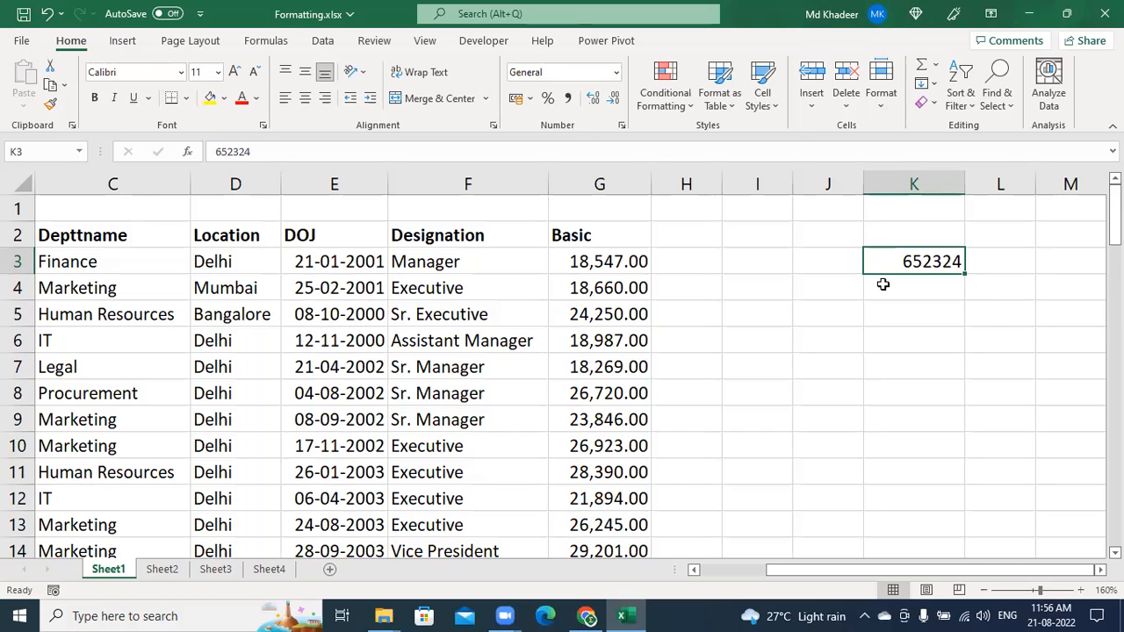
click(621, 129)
click(118, 257)
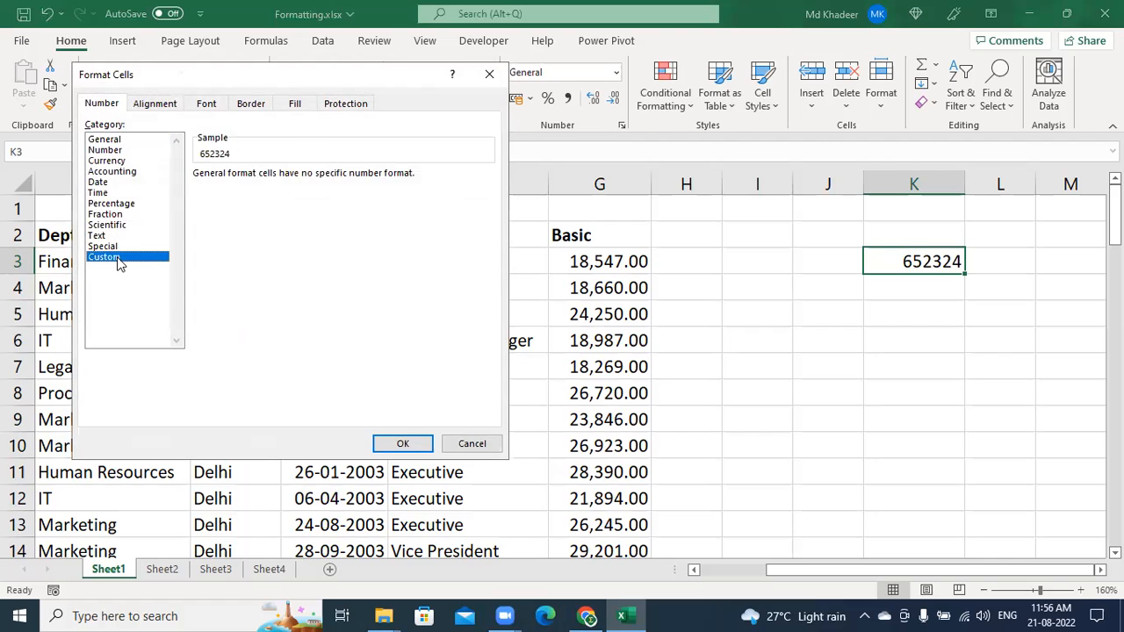
key(Escape)
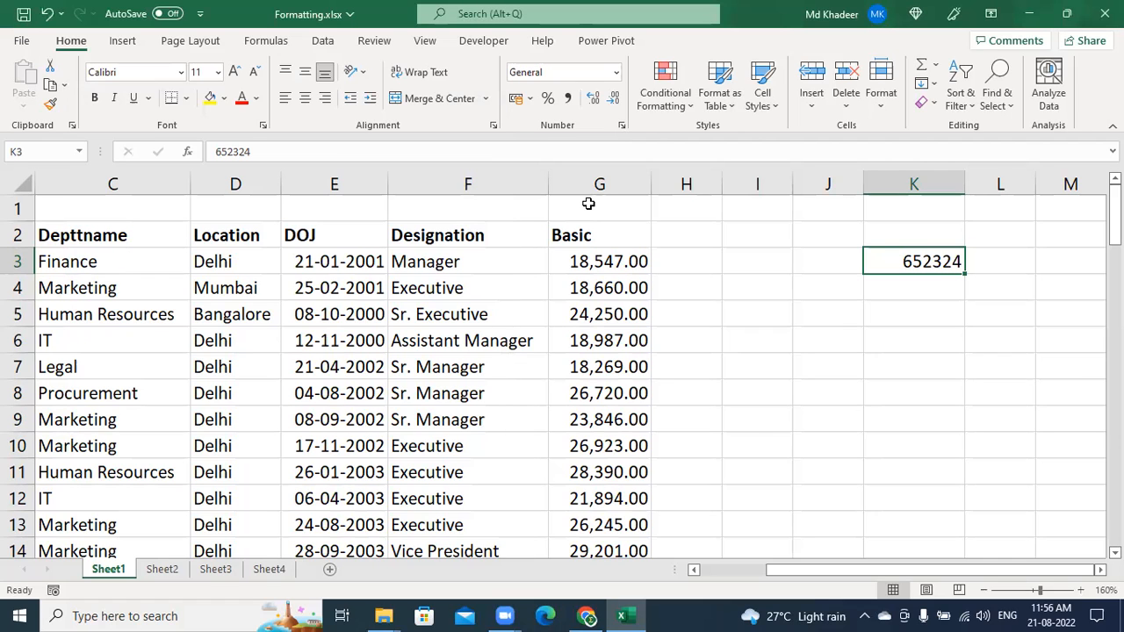
key(ctrl+1)
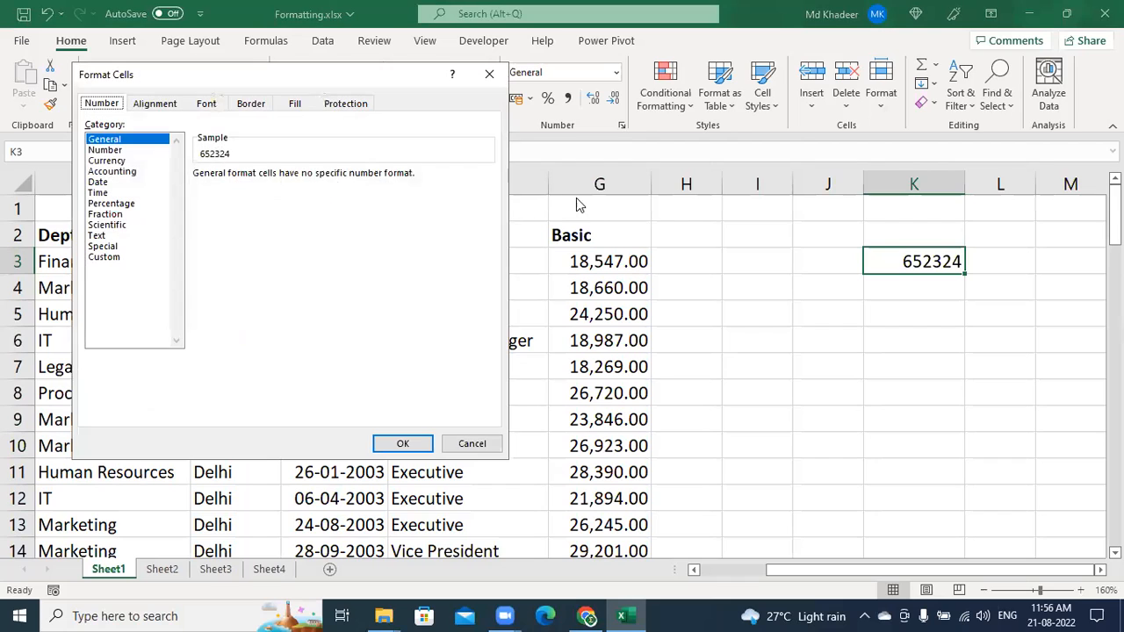
click(103, 257)
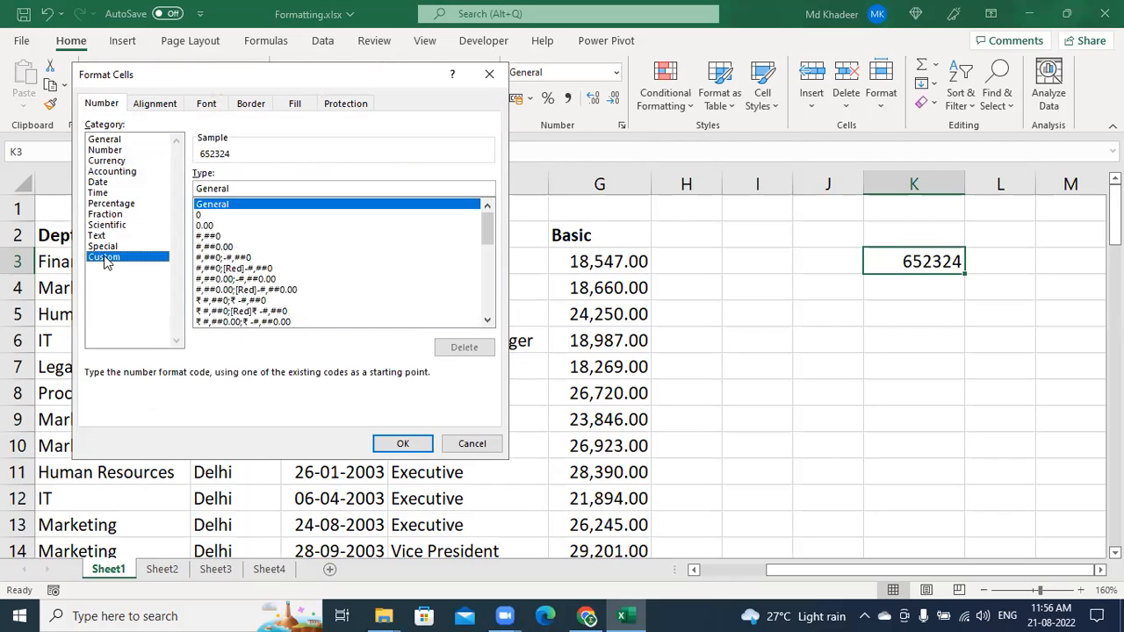
click(236, 257)
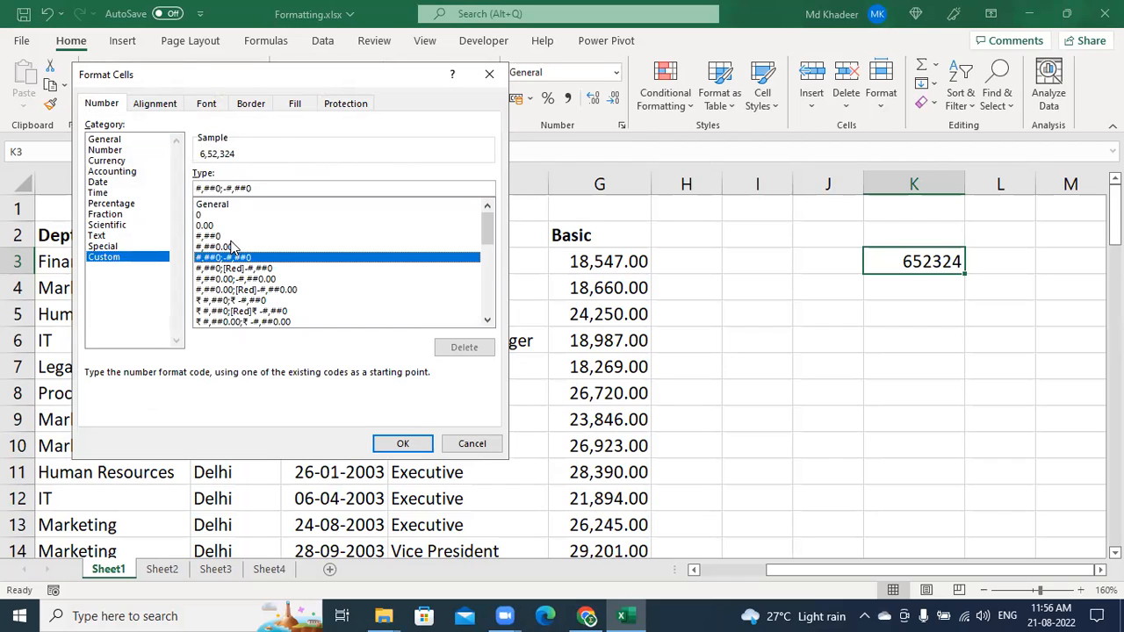
click(232, 238)
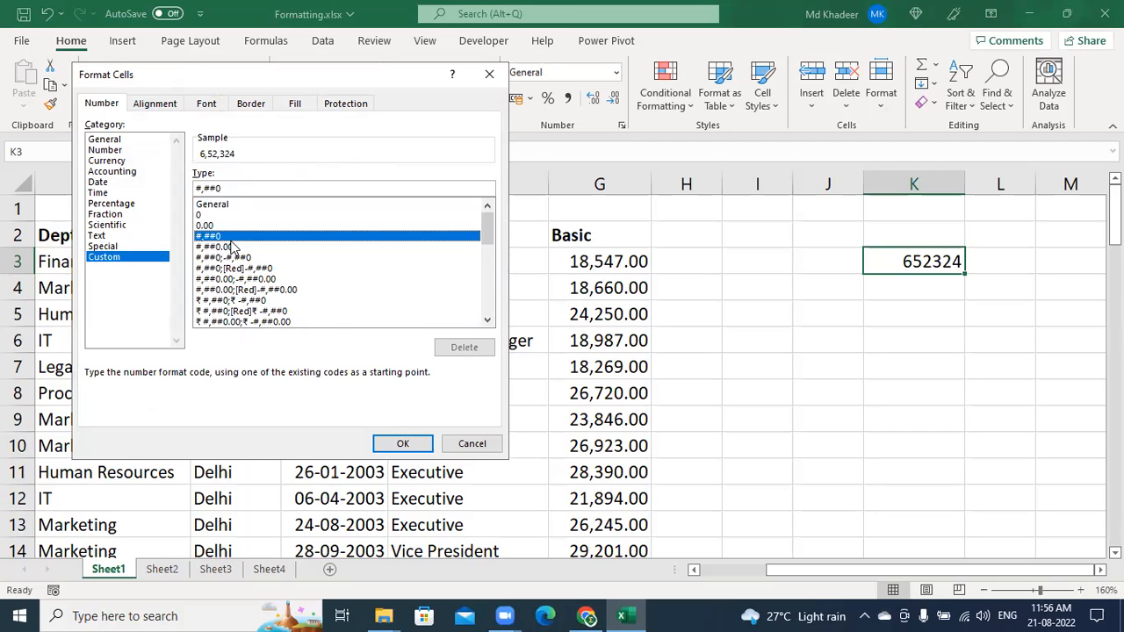
click(276, 323)
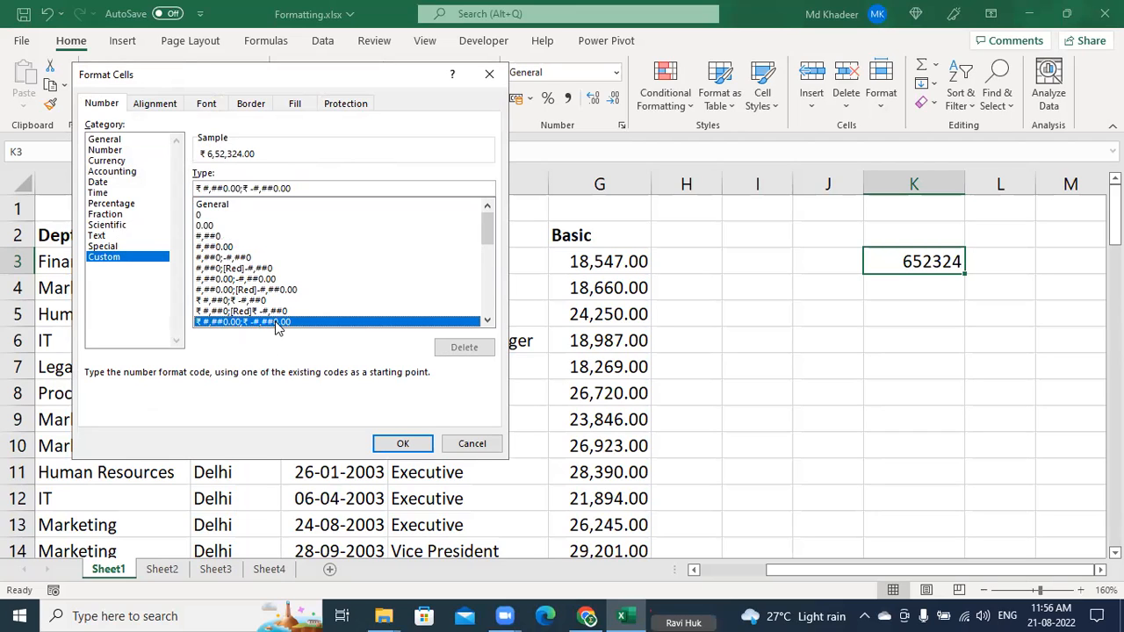
click(474, 443)
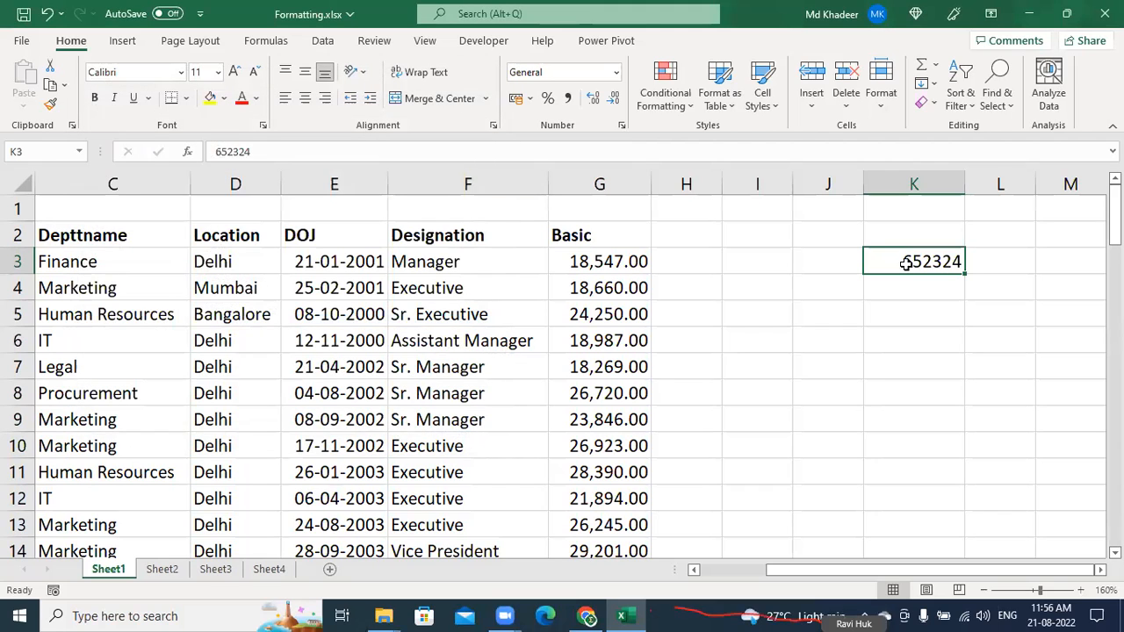
click(582, 307)
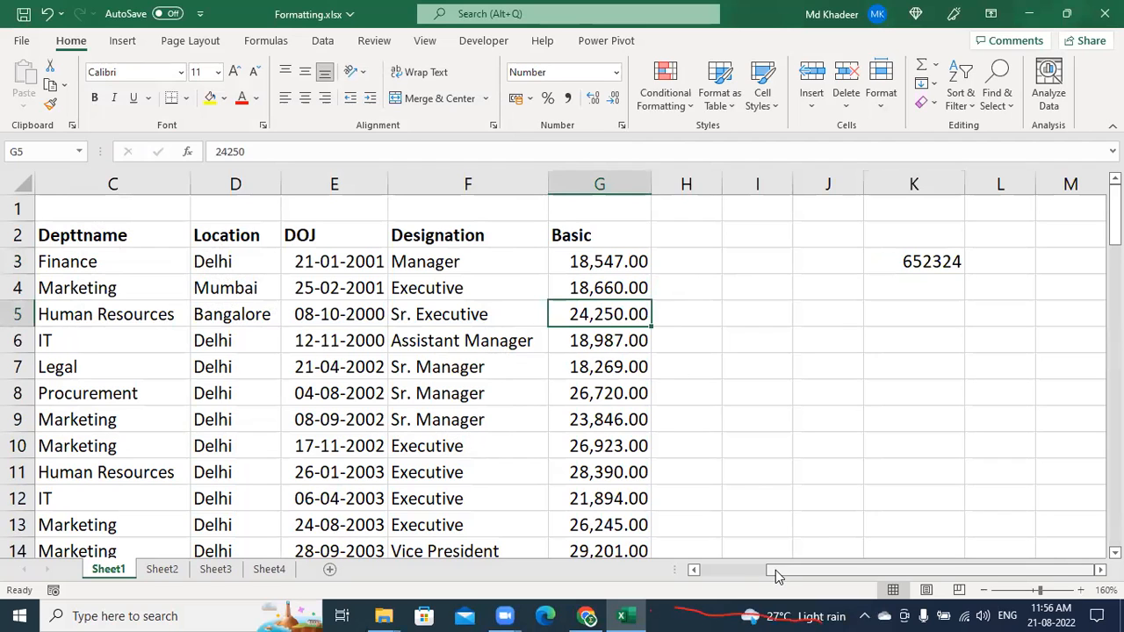
click(718, 568)
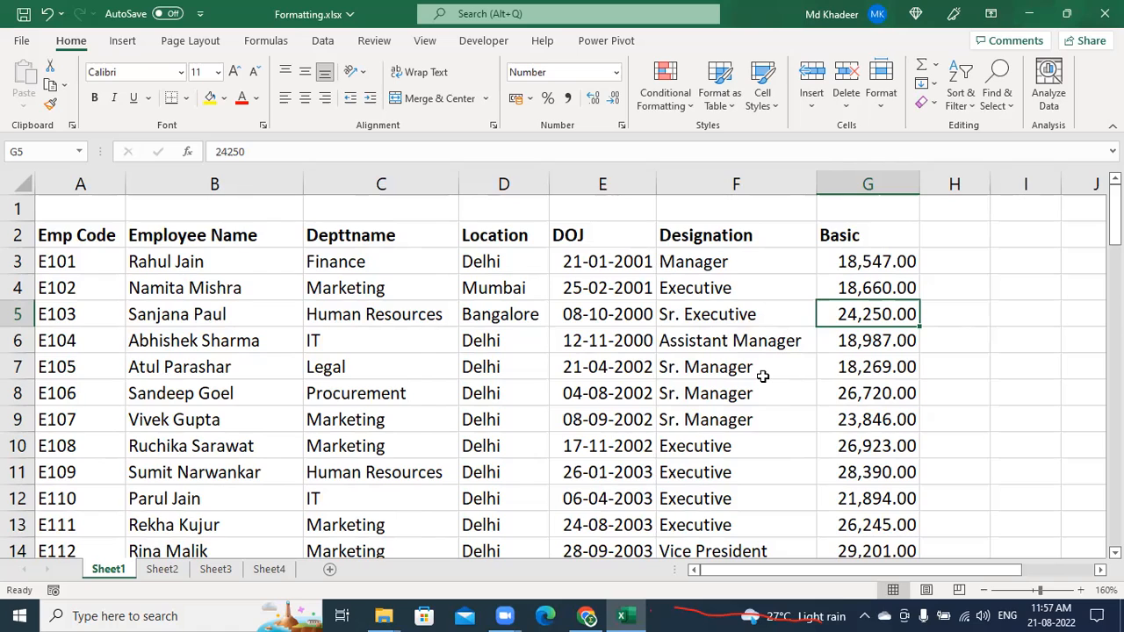
click(400, 349)
click(428, 416)
click(569, 449)
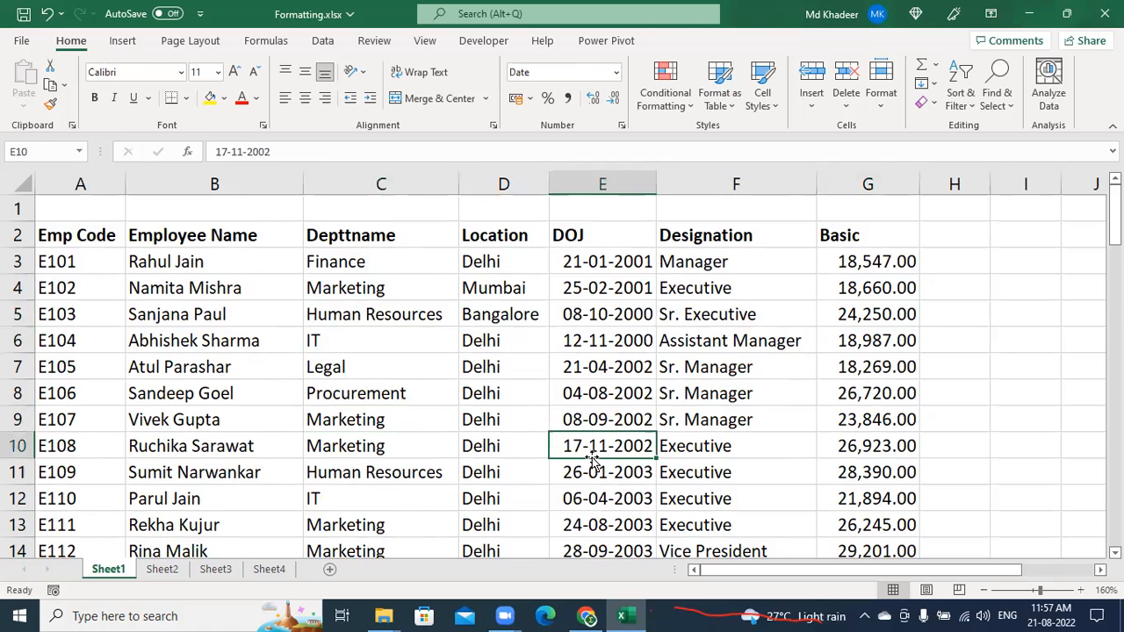
key(ctrl+a)
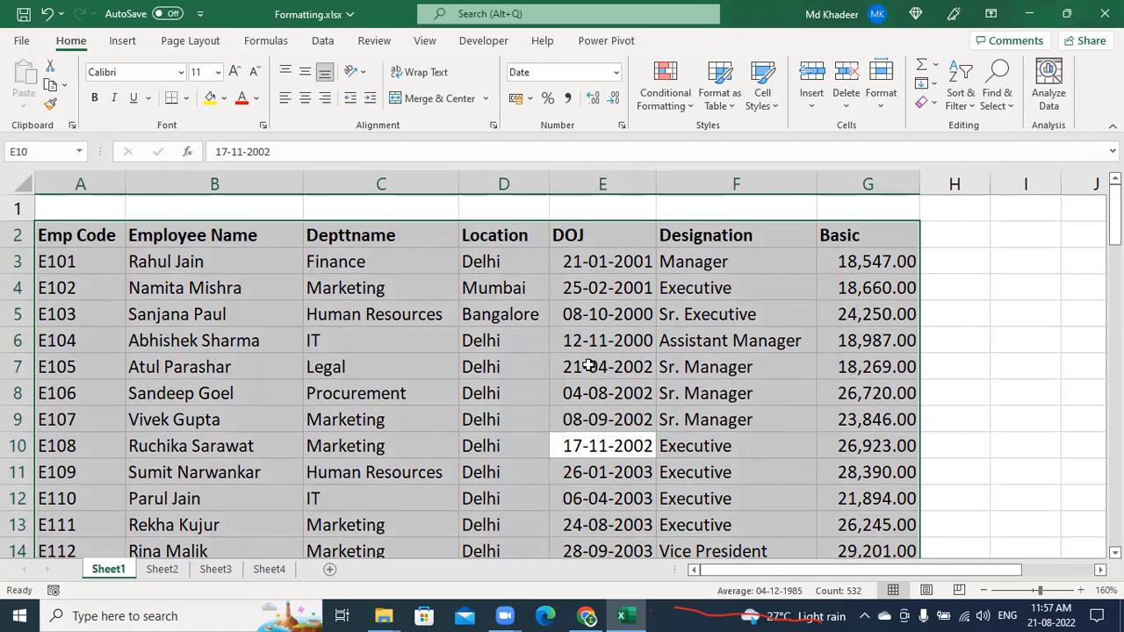
drag(755, 572, 816, 573)
click(773, 436)
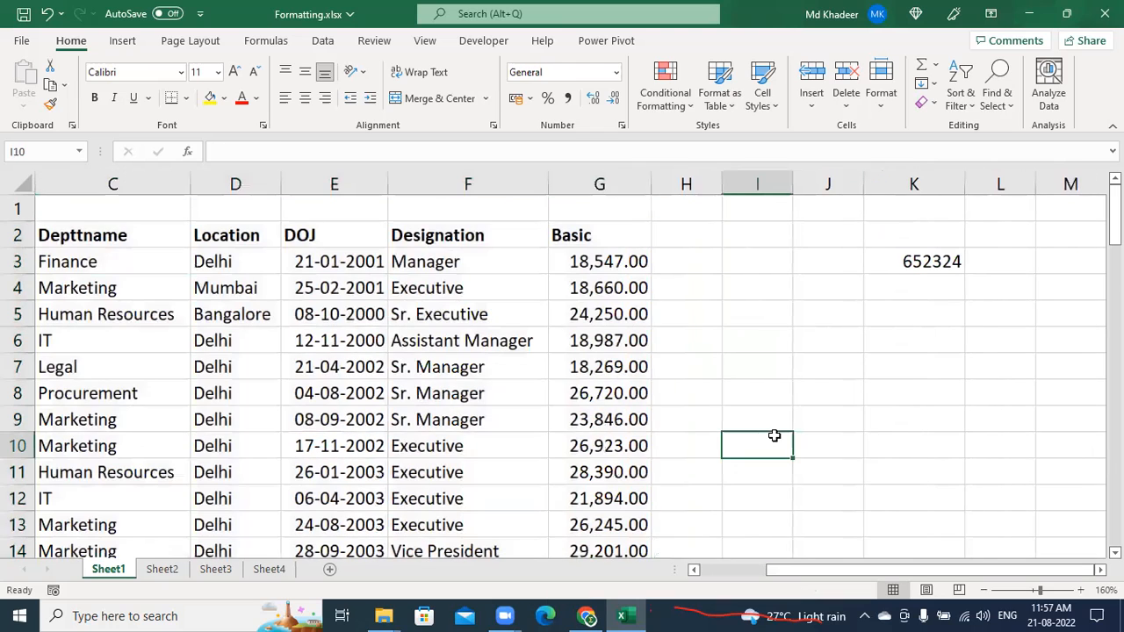
click(910, 444)
click(932, 262)
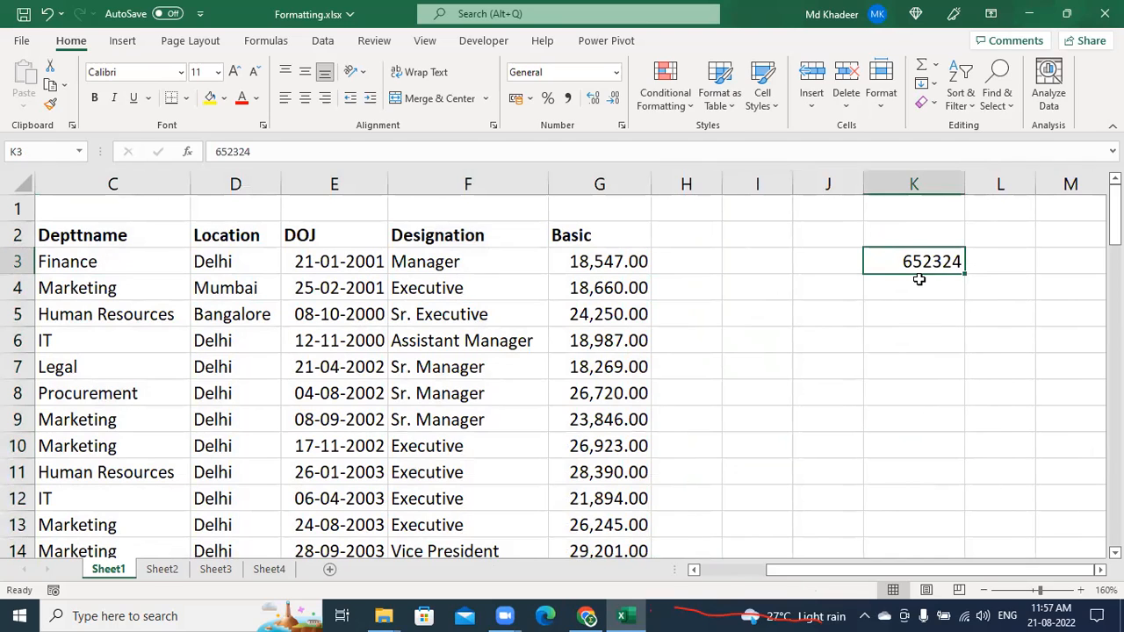
key(ctrl+a)
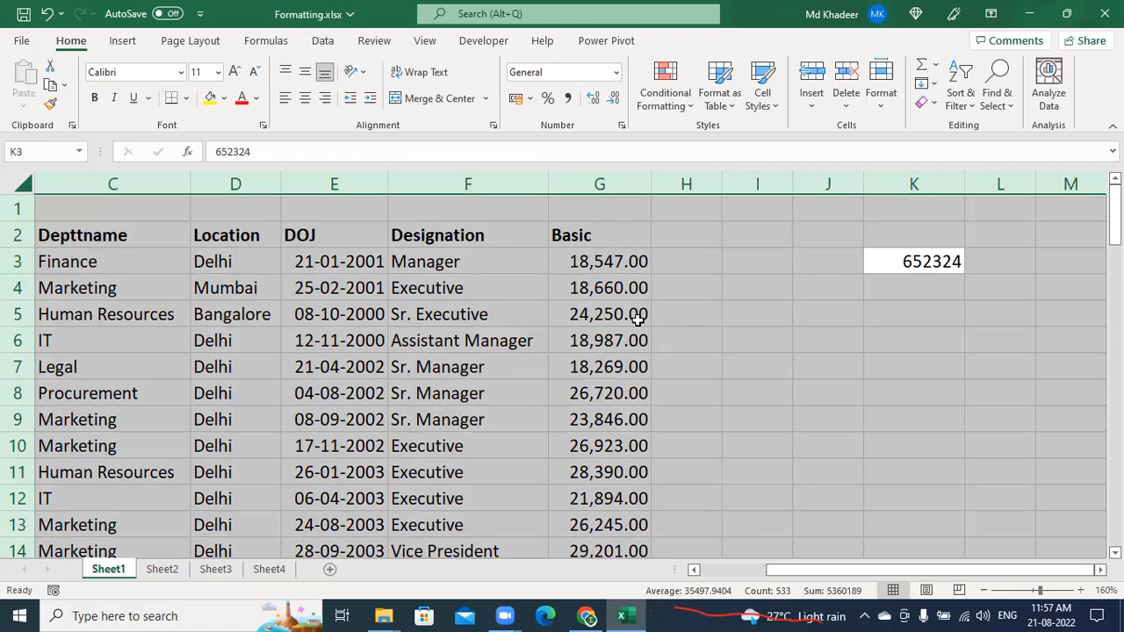
click(1051, 319)
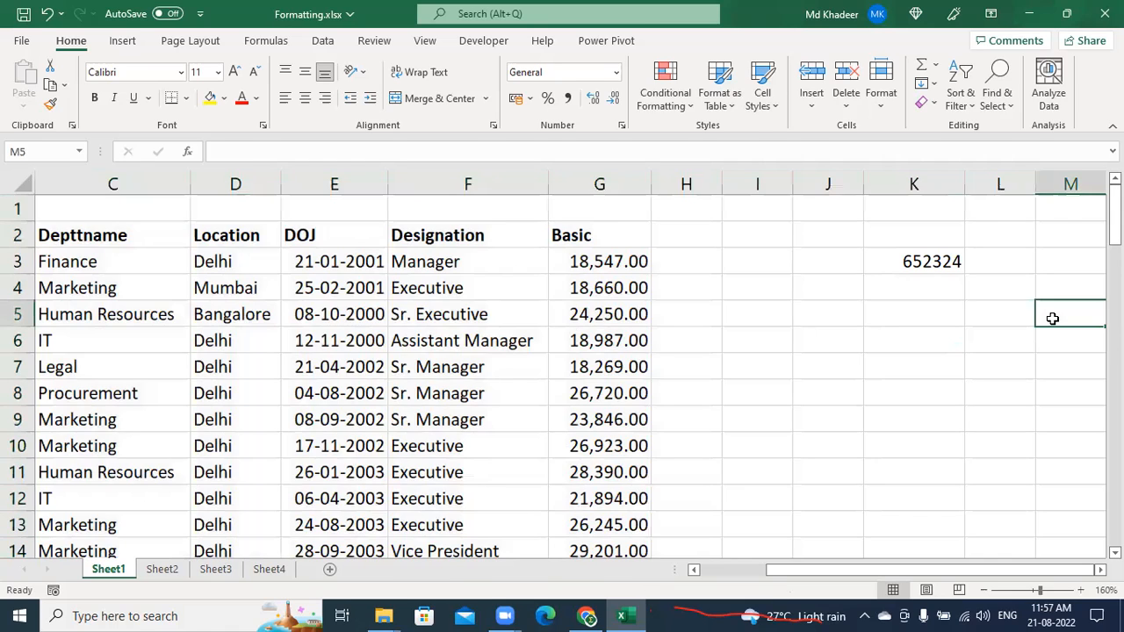
click(222, 357)
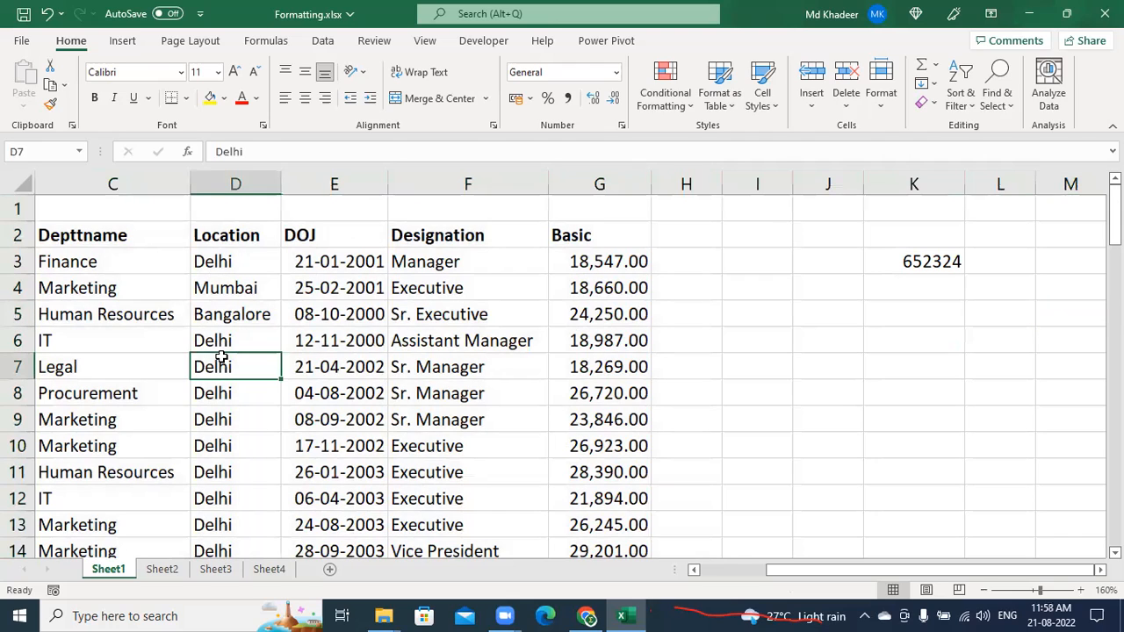
key(ctrl+a)
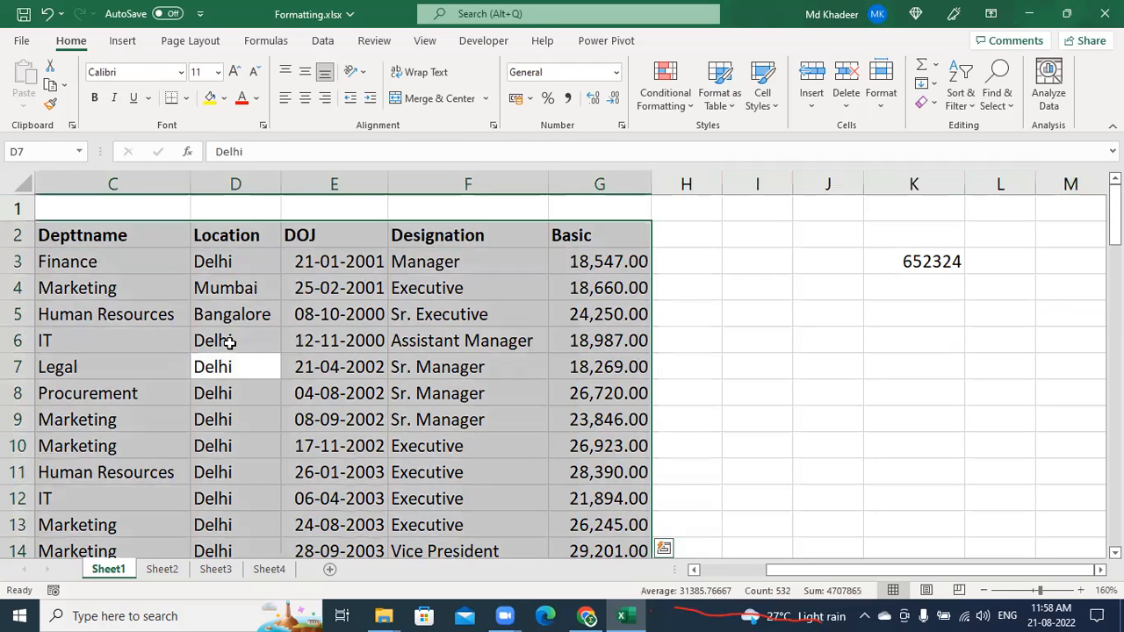
click(408, 389)
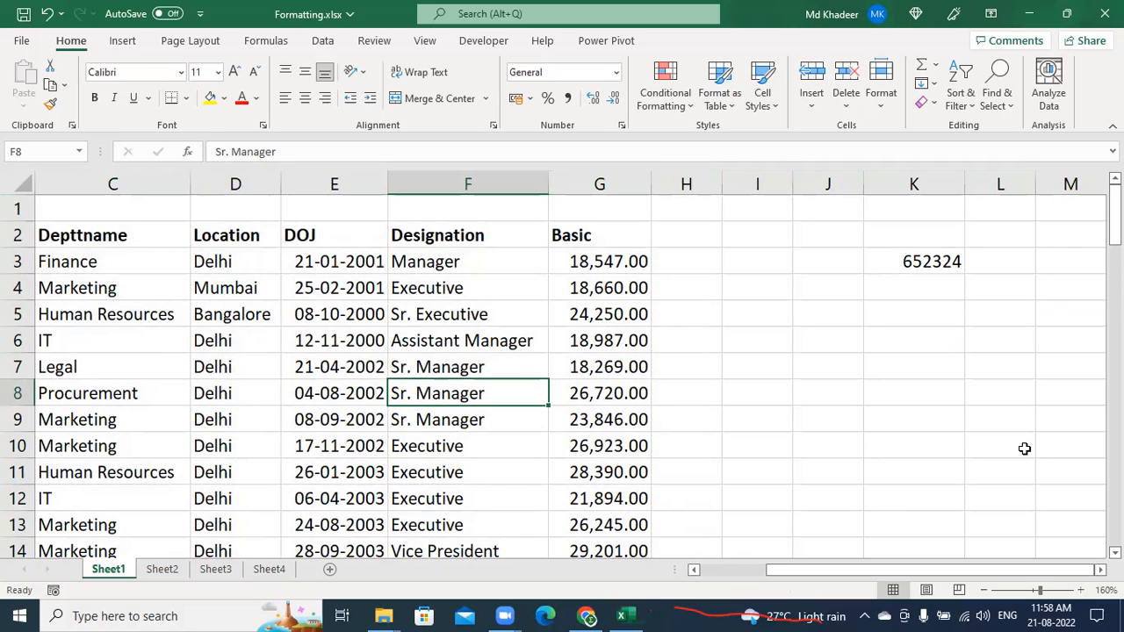
click(332, 362)
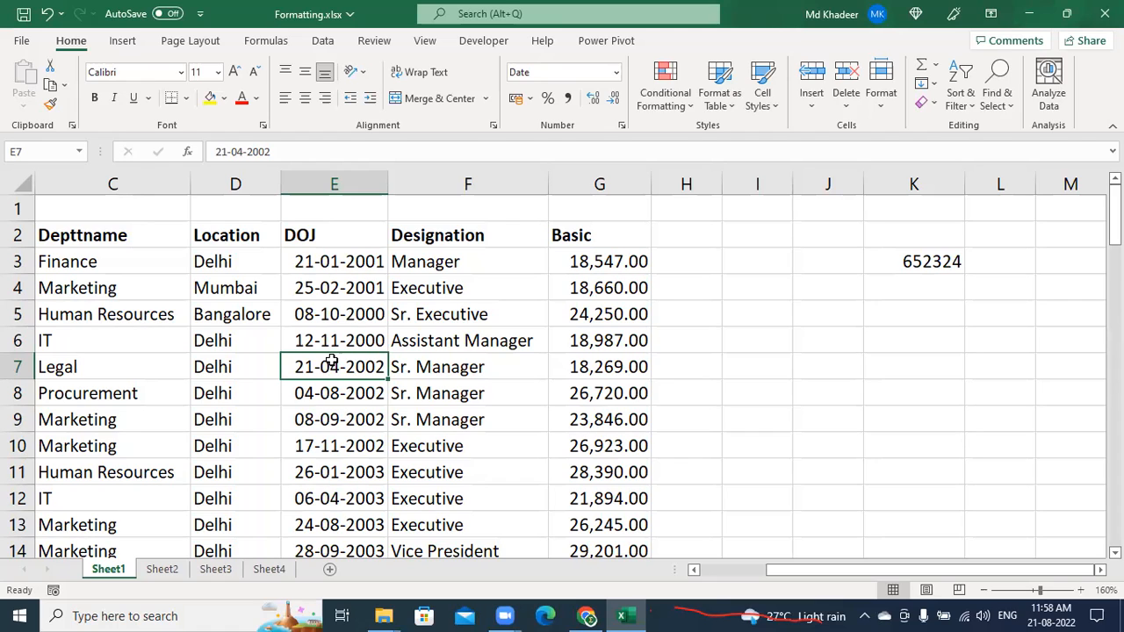
click(314, 344)
key(ctrl+a)
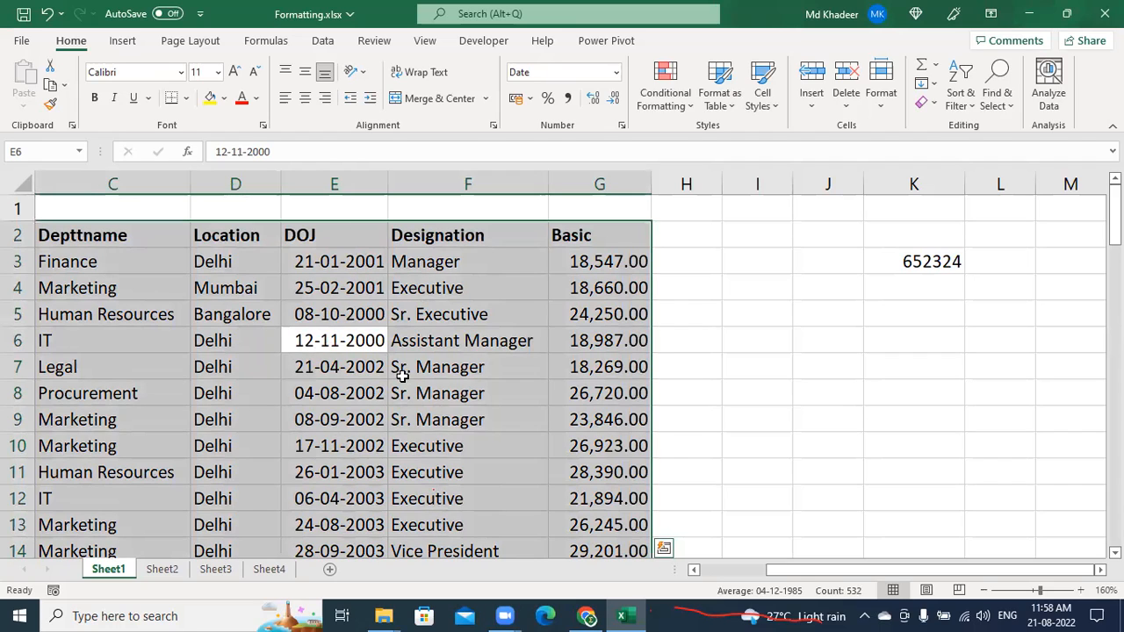
click(432, 344)
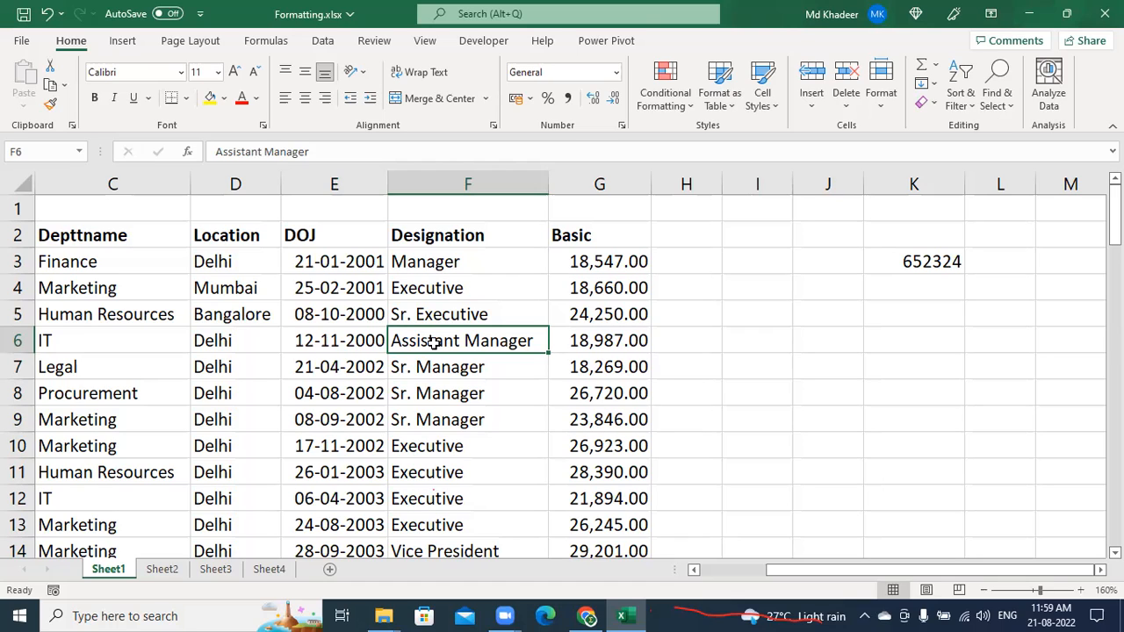
click(396, 283)
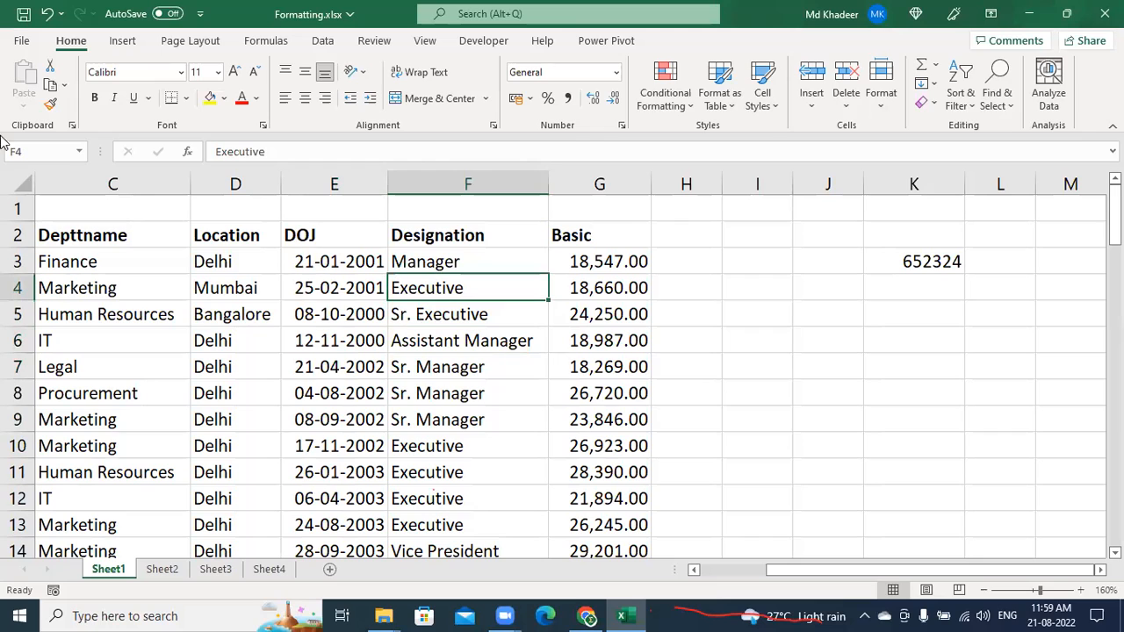
click(23, 180)
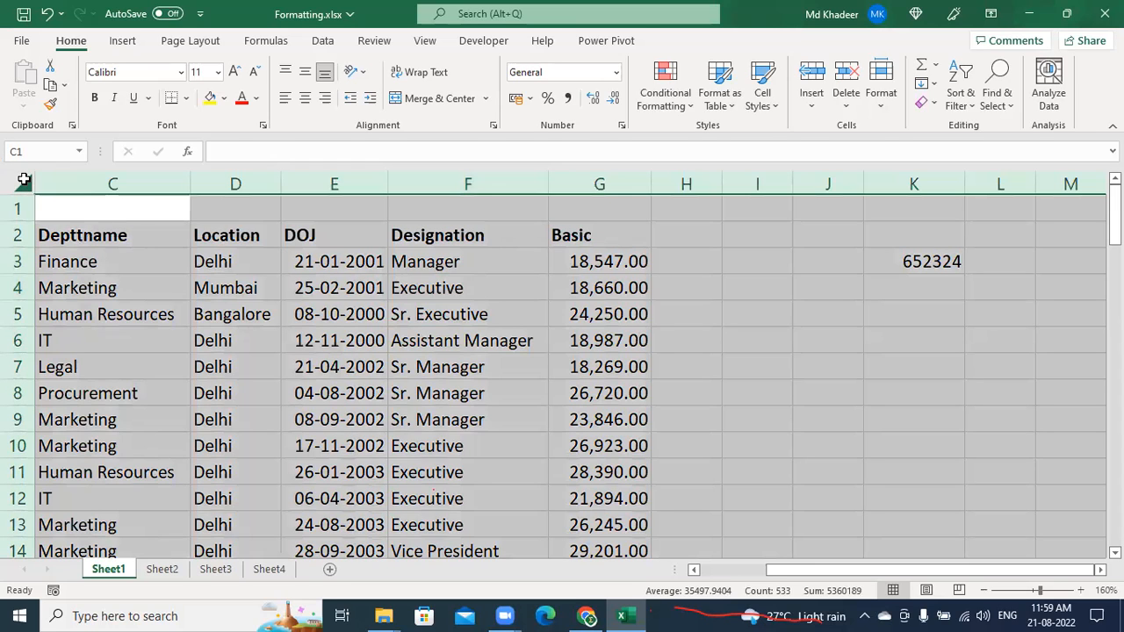
click(306, 332)
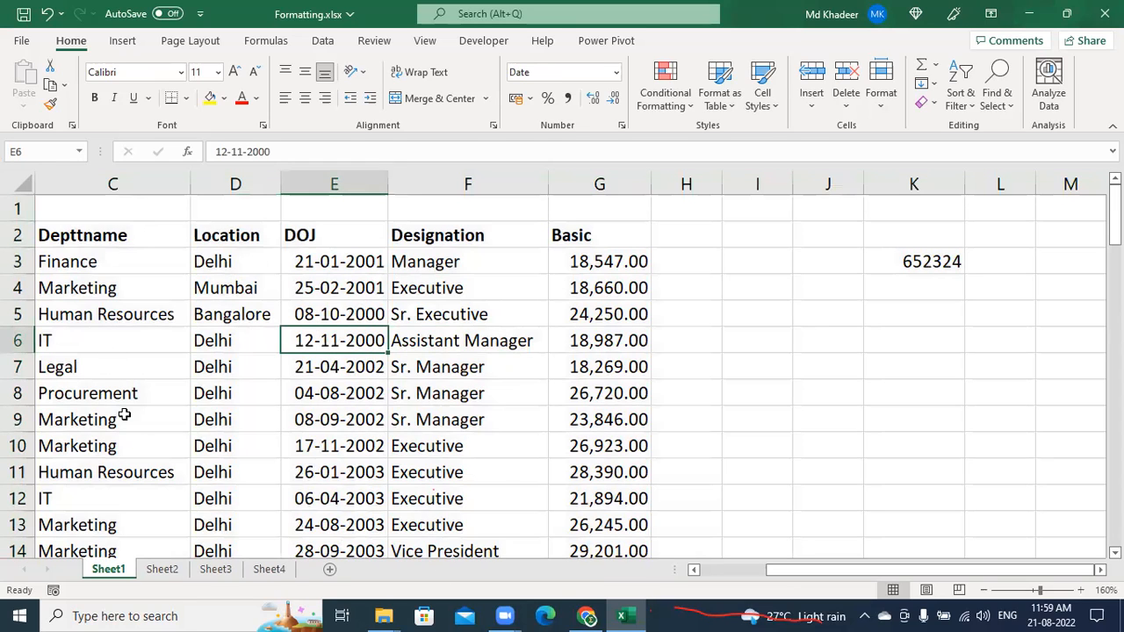
key(ctrl+a)
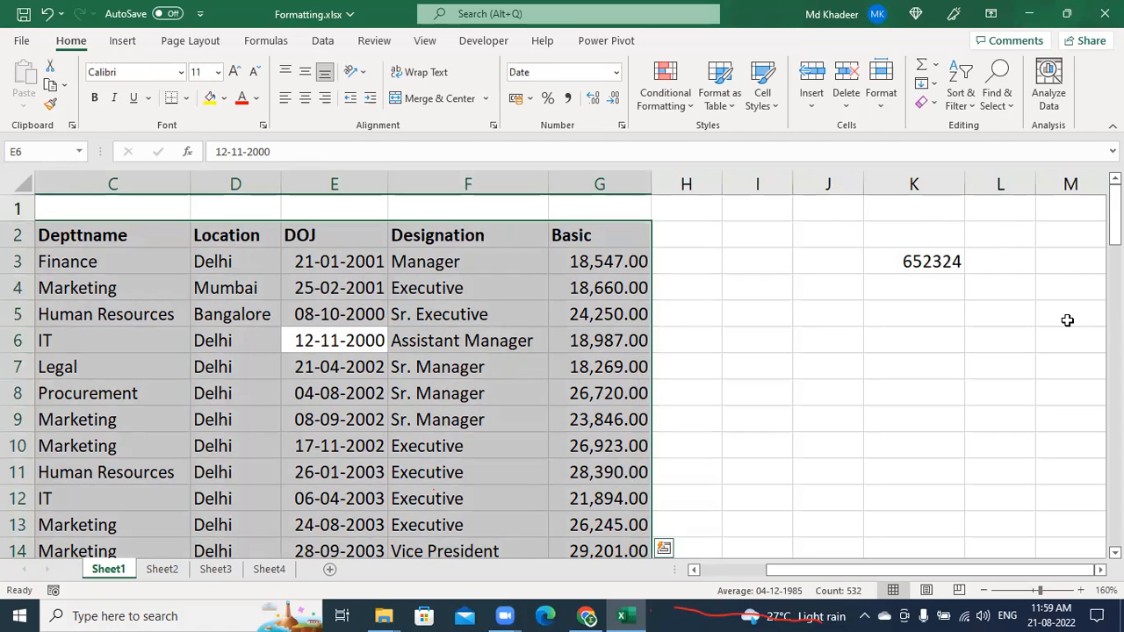
click(383, 347)
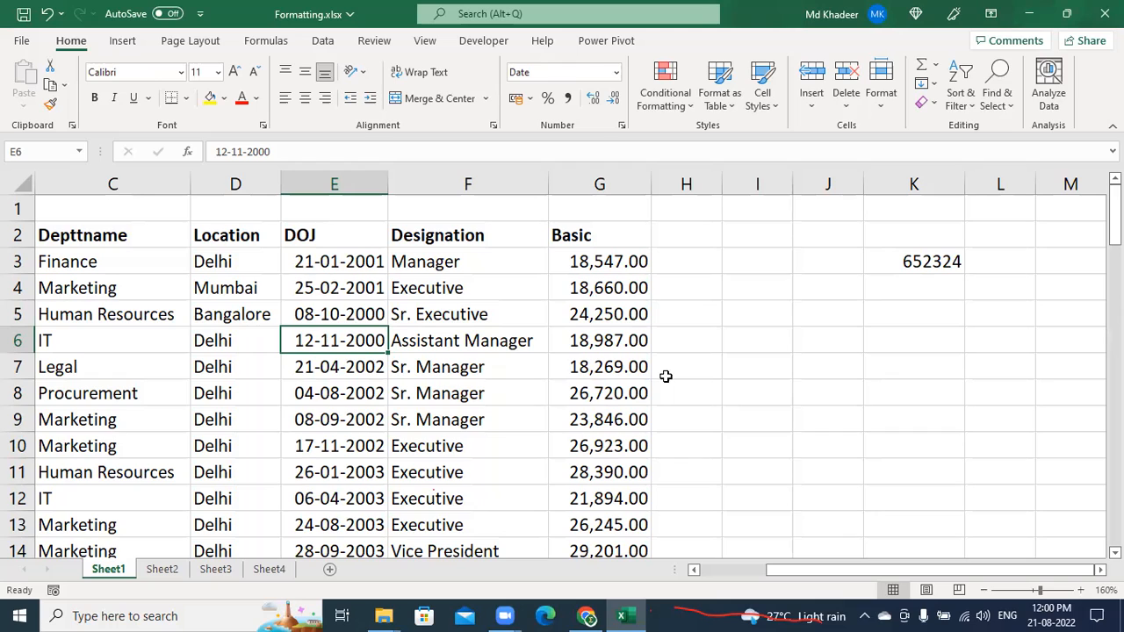
click(510, 380)
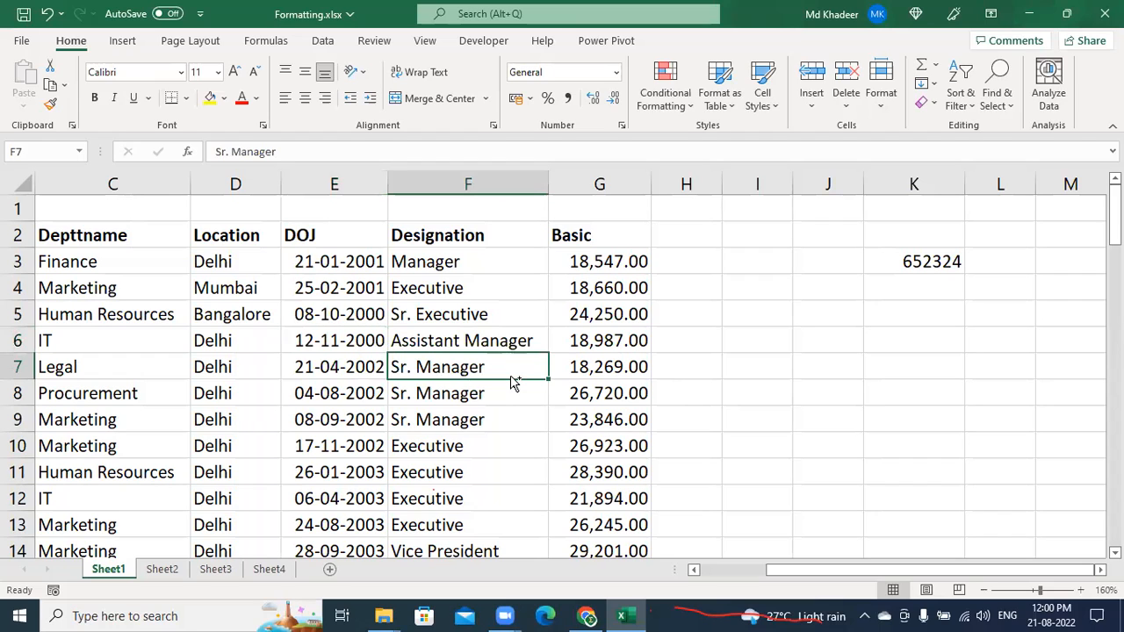
key(ctrl+a)
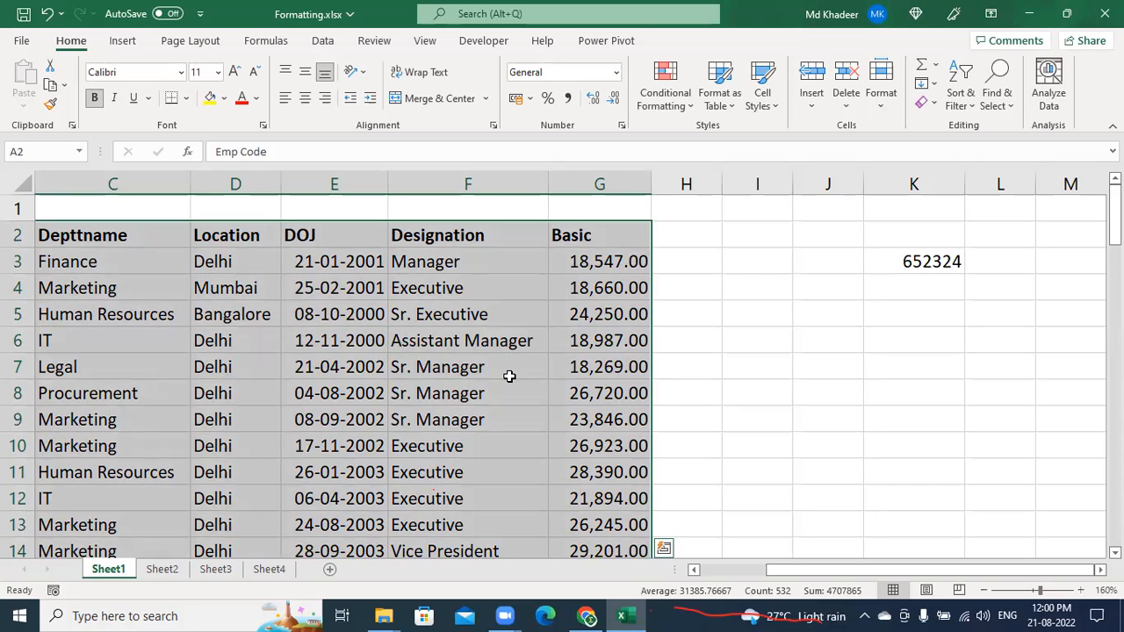
click(267, 367)
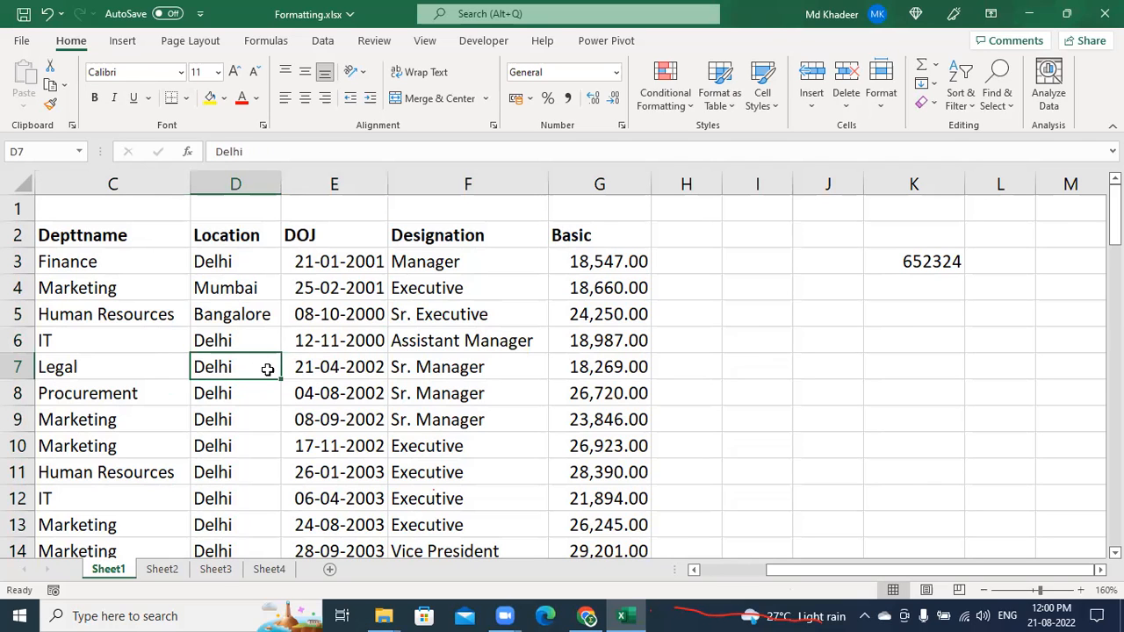
key(ctrl+a)
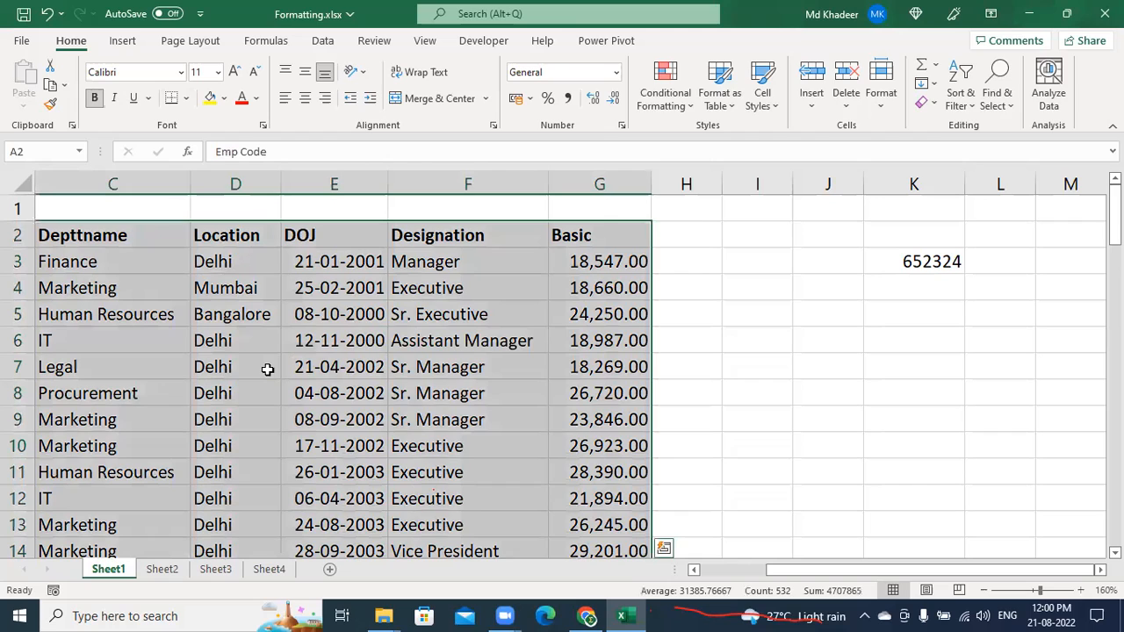
click(878, 239)
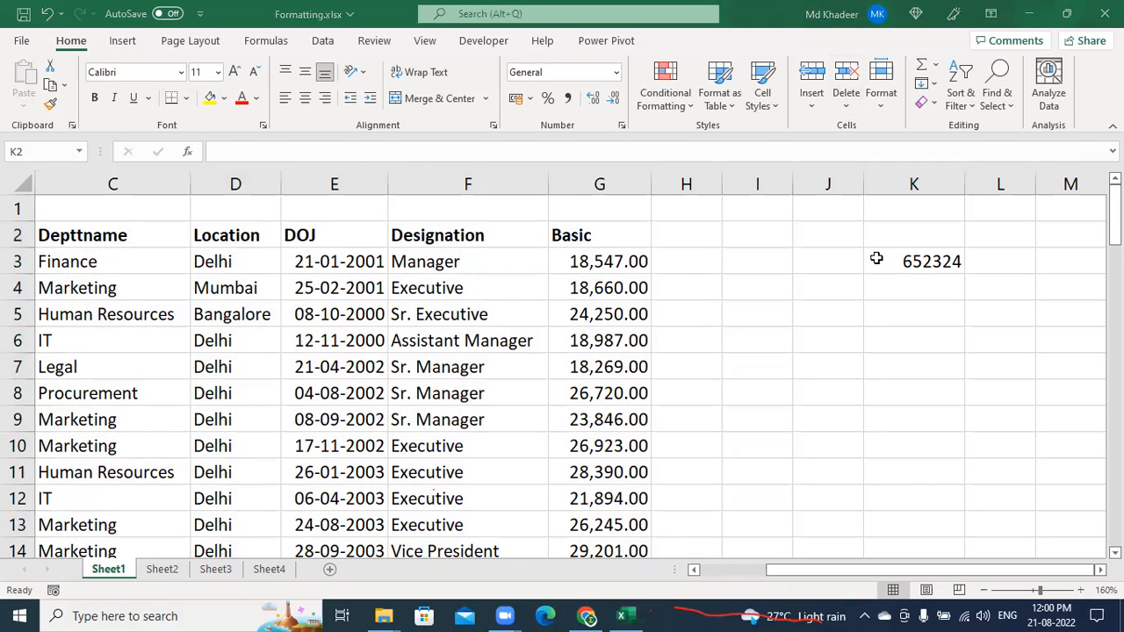
click(853, 340)
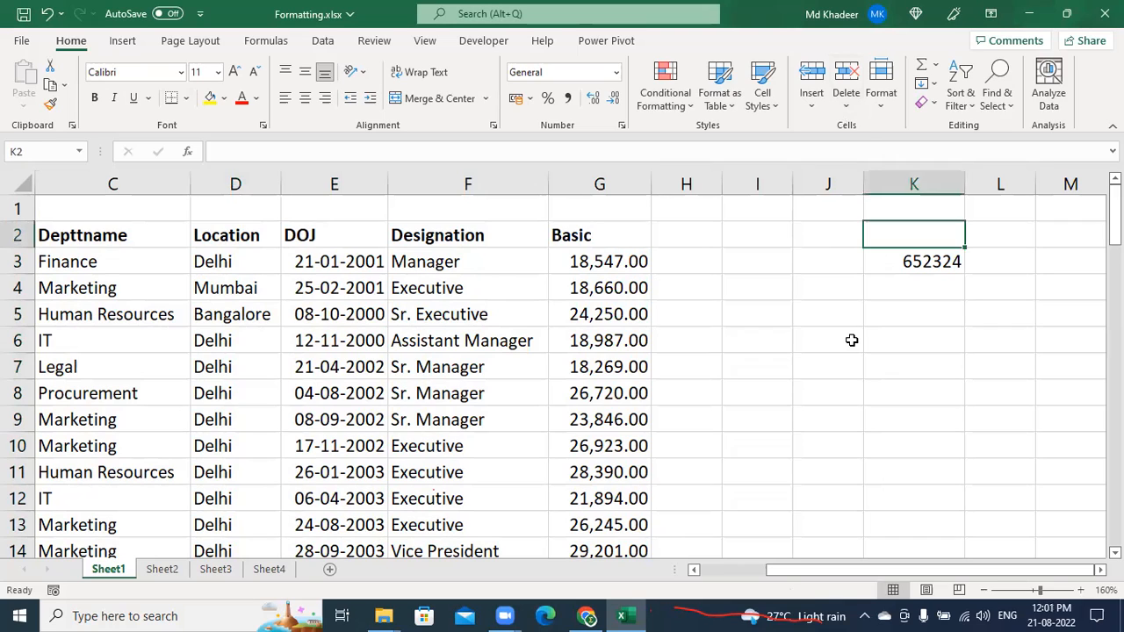
click(823, 384)
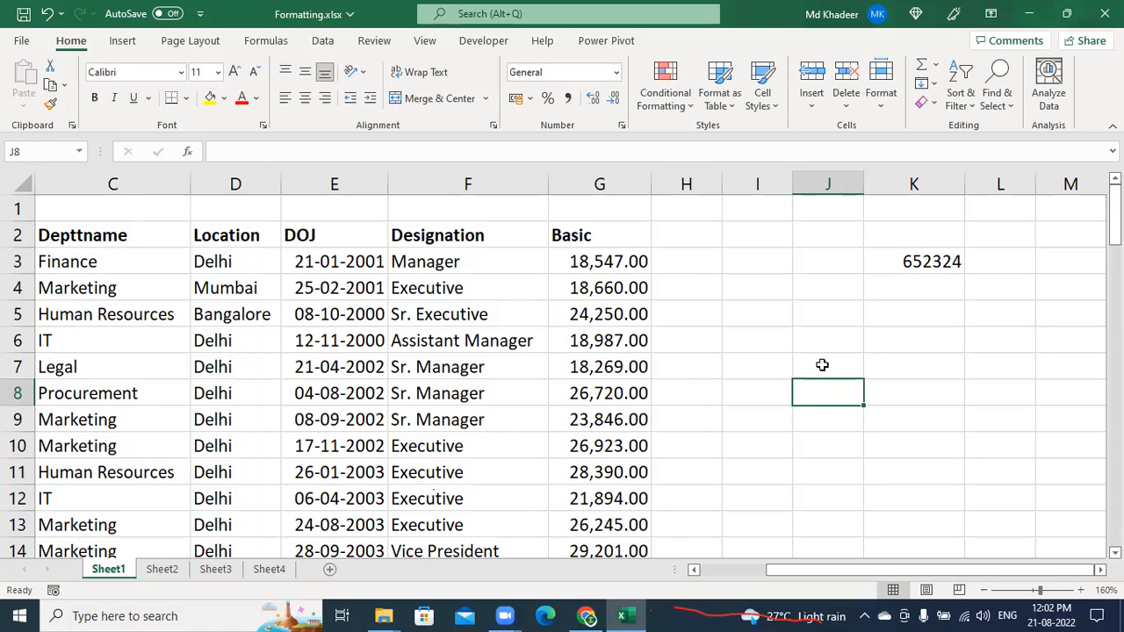
click(821, 365)
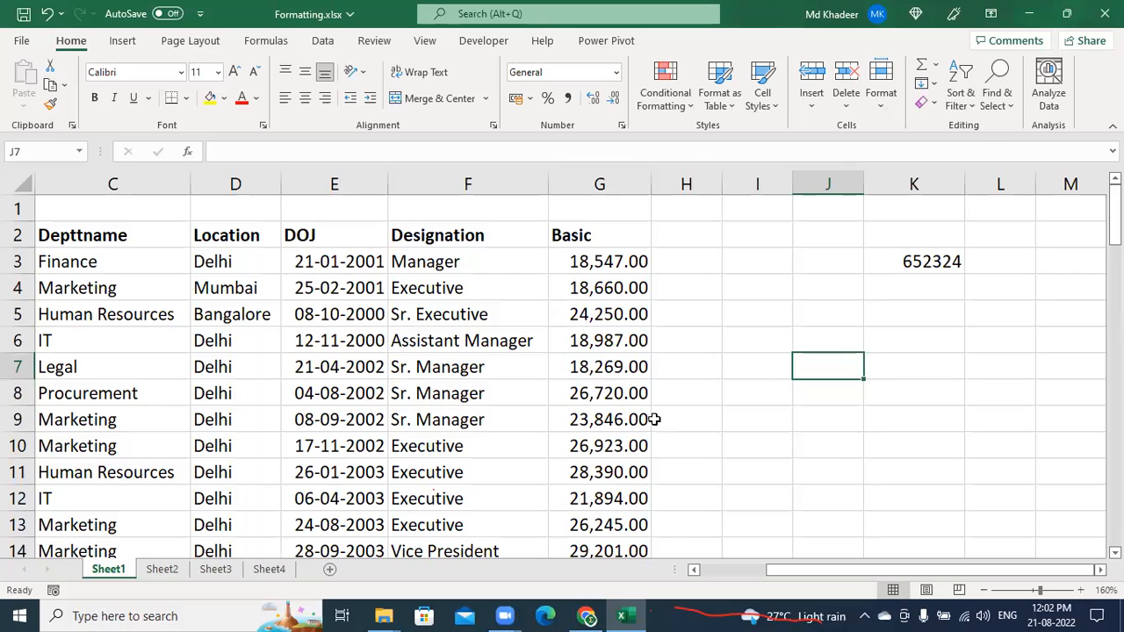
click(363, 419)
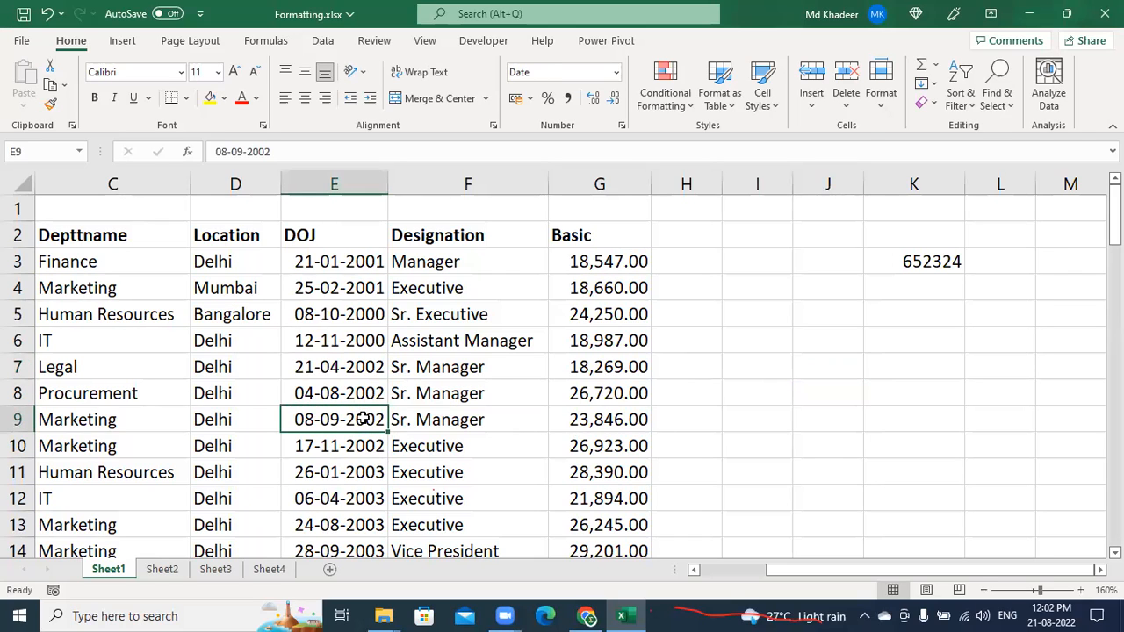
key(ctrl+a)
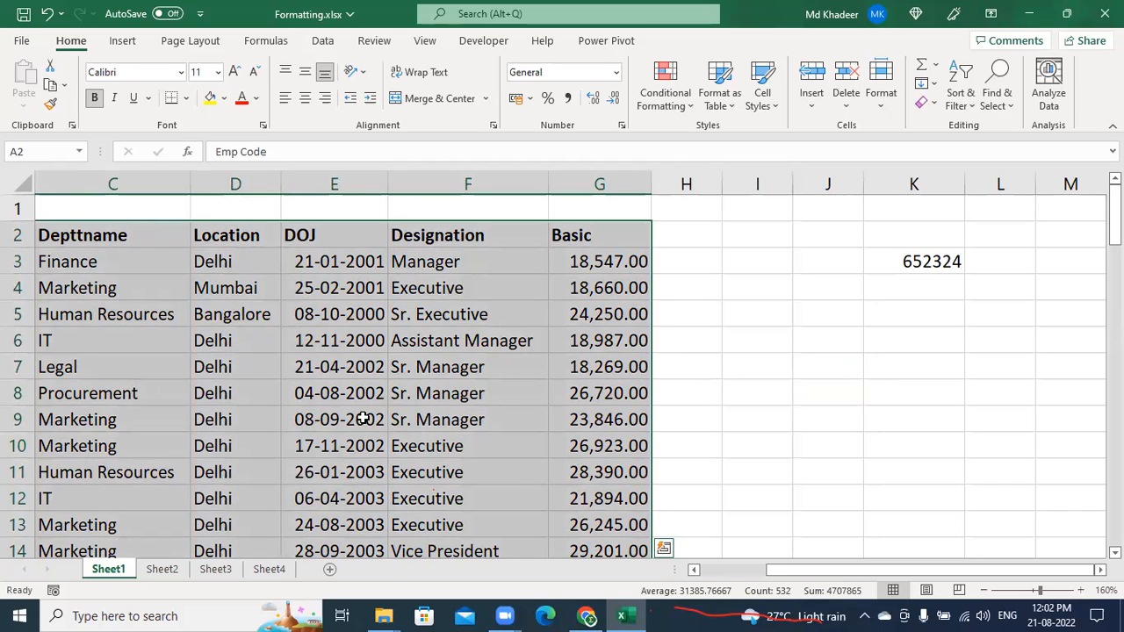
click(850, 418)
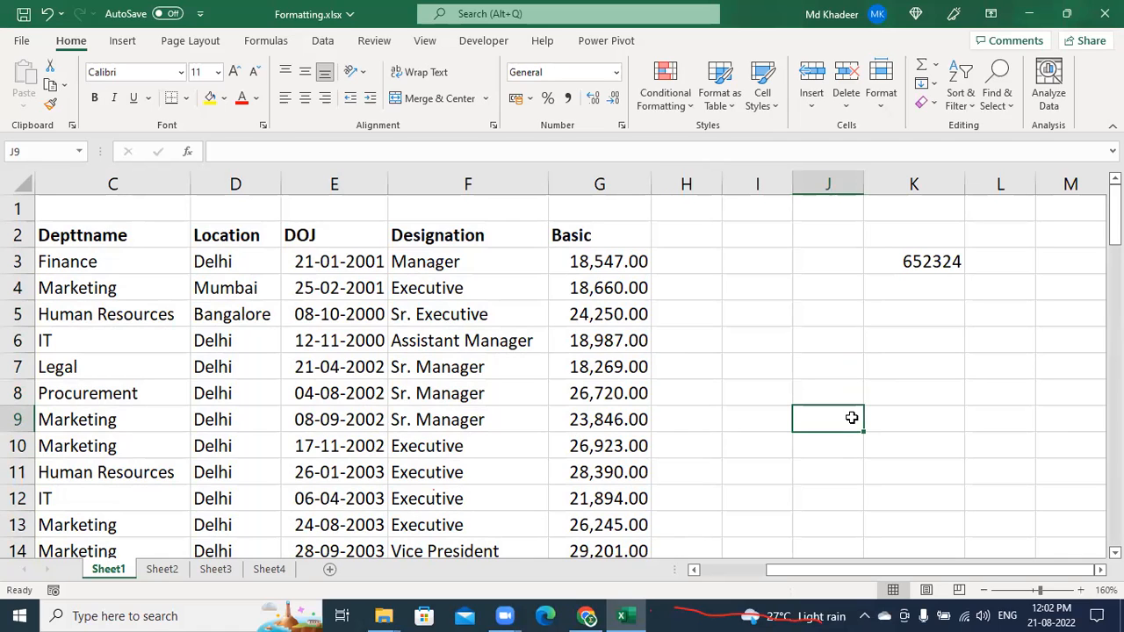
key(ctrl+a)
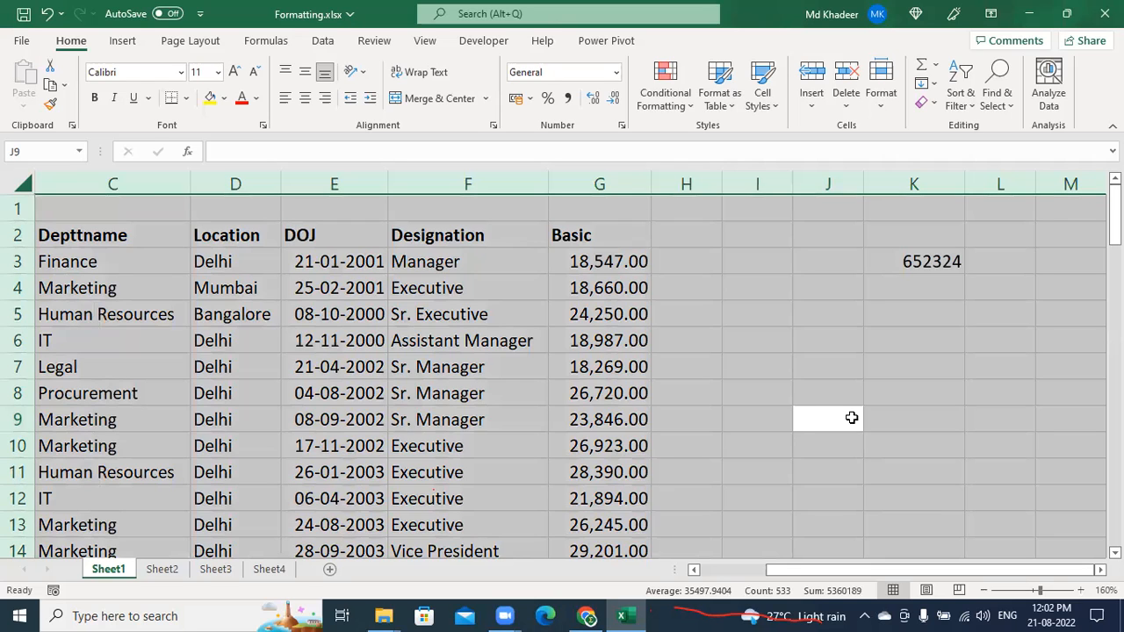
click(386, 423)
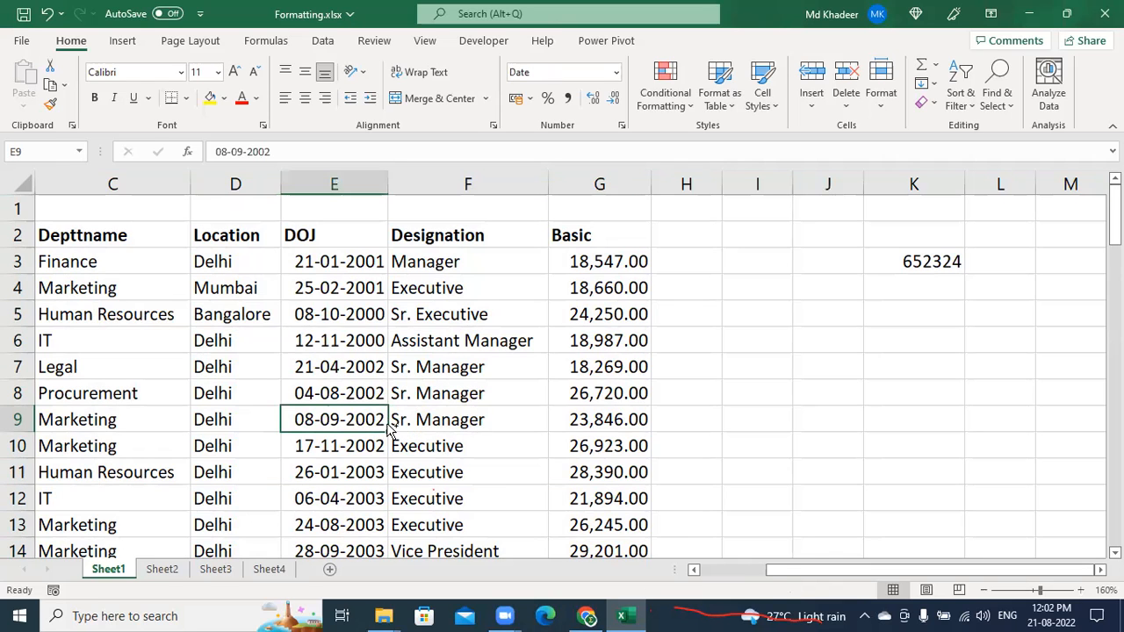
key(ctrl+a)
click(867, 409)
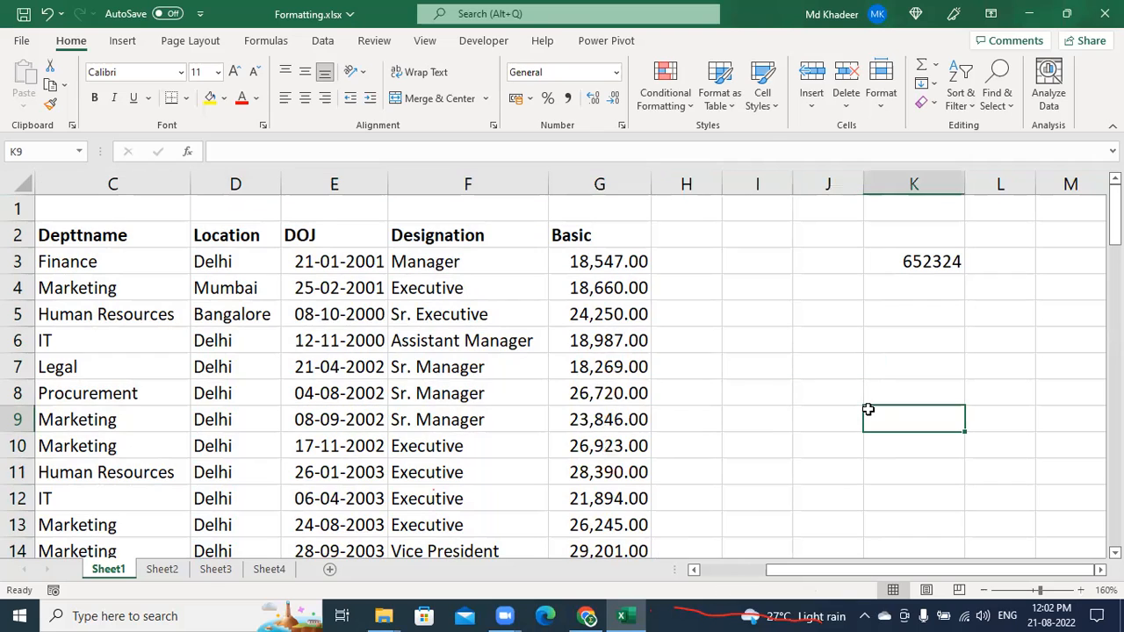
key(ctrl+a)
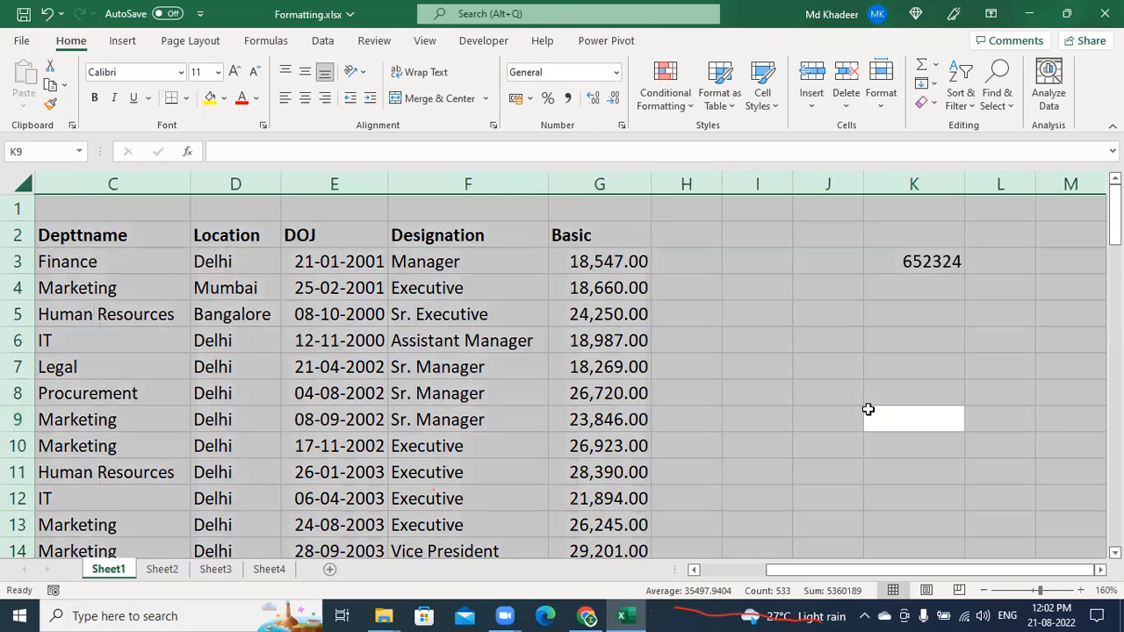
click(409, 359)
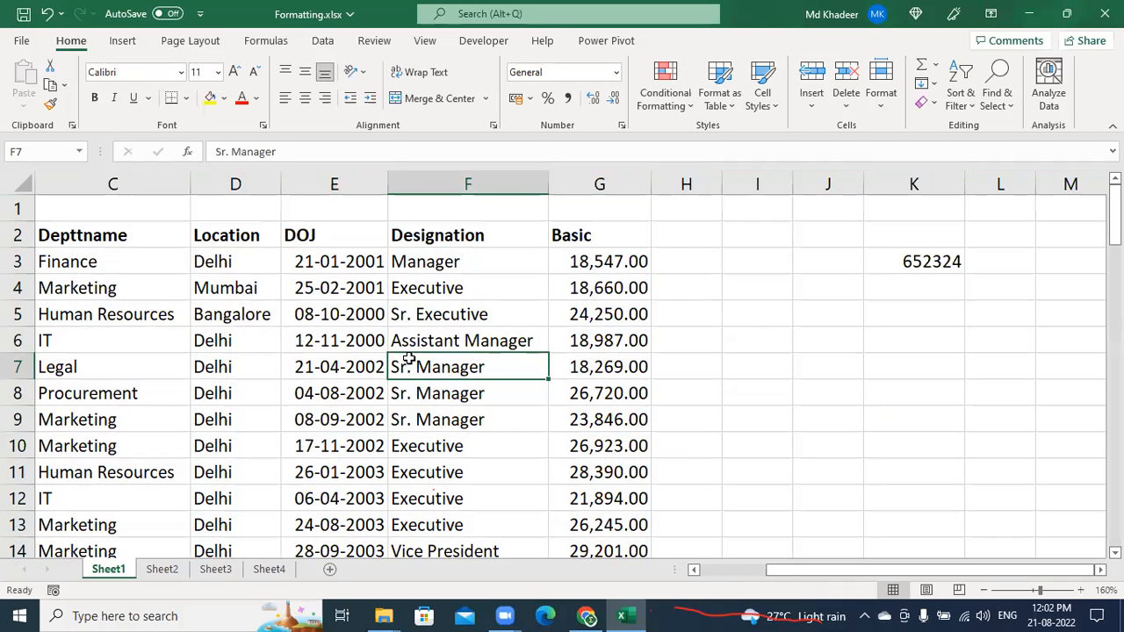
key(ctrl+a)
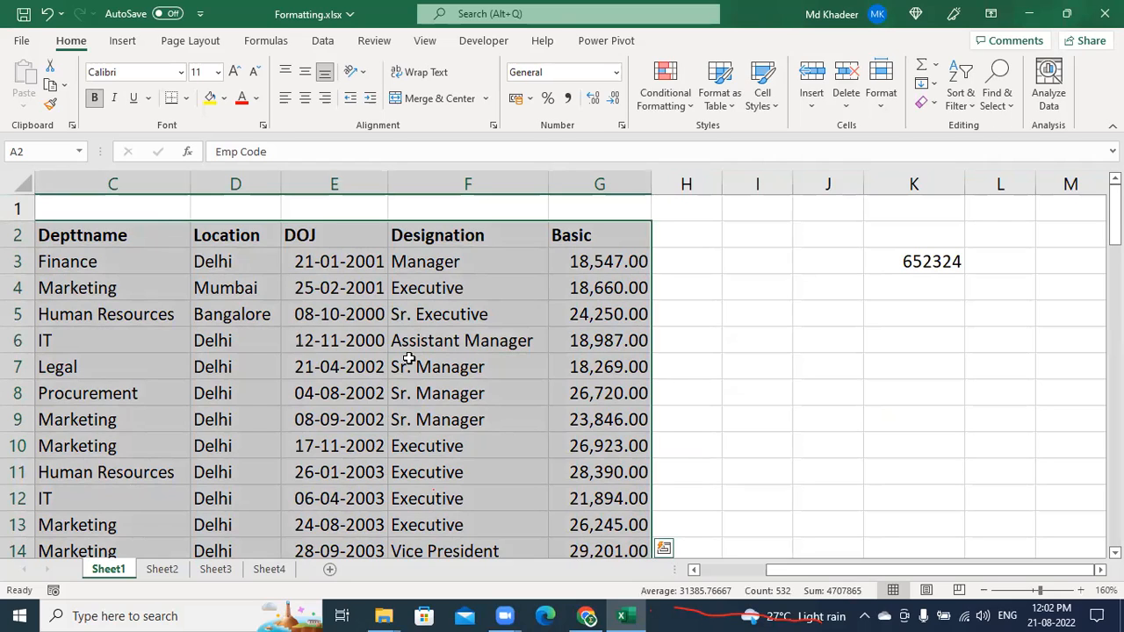
click(443, 399)
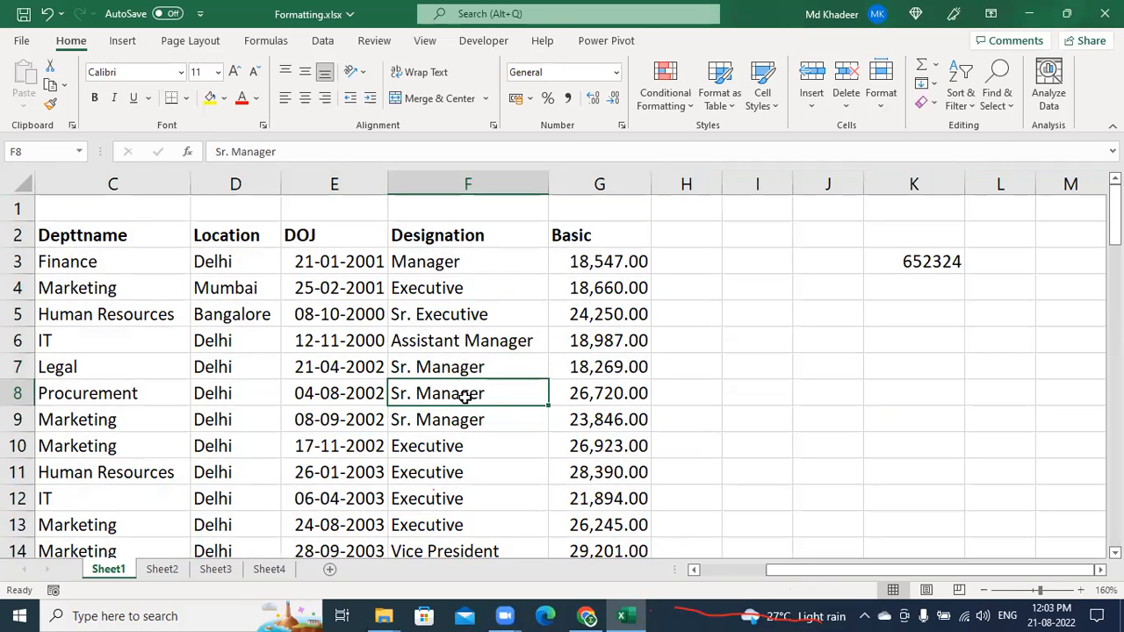
click(931, 409)
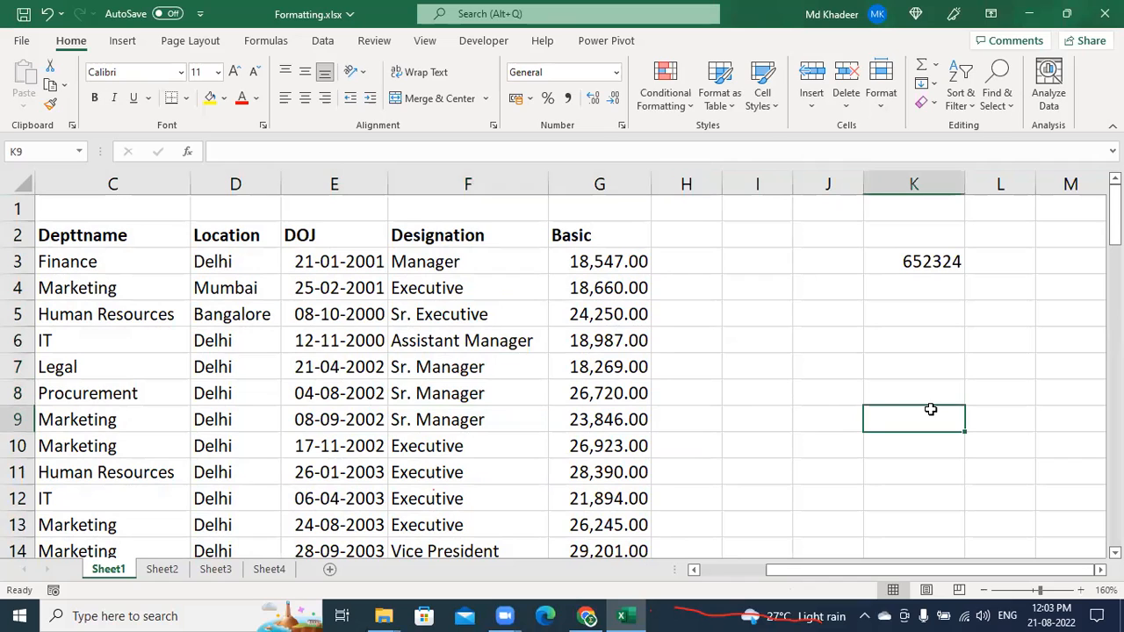
click(911, 393)
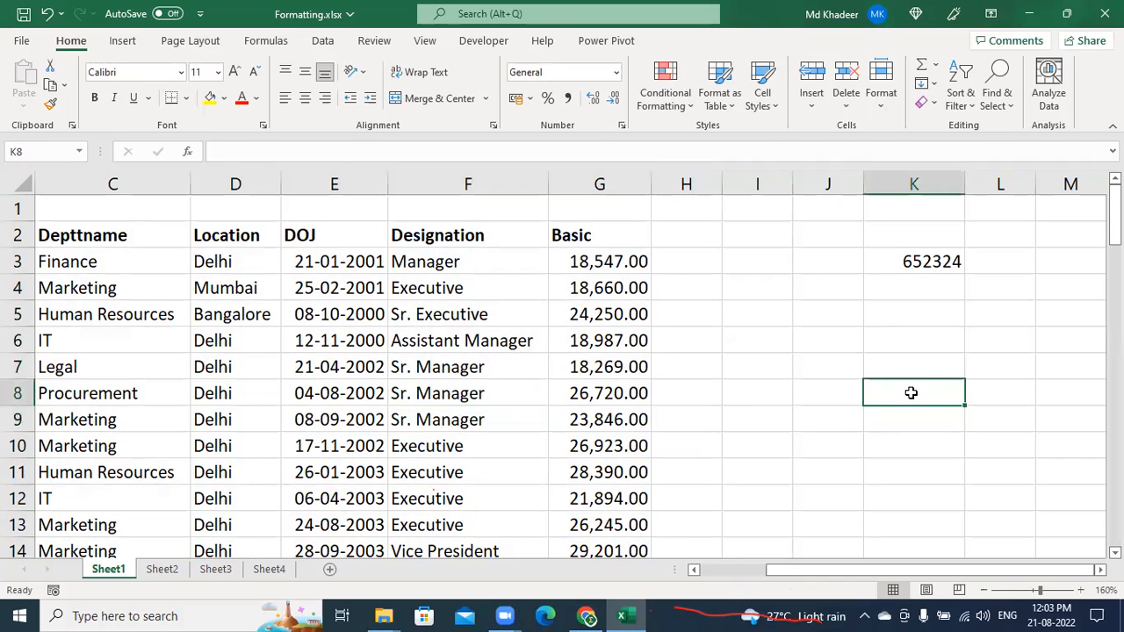
key(ctrl+a)
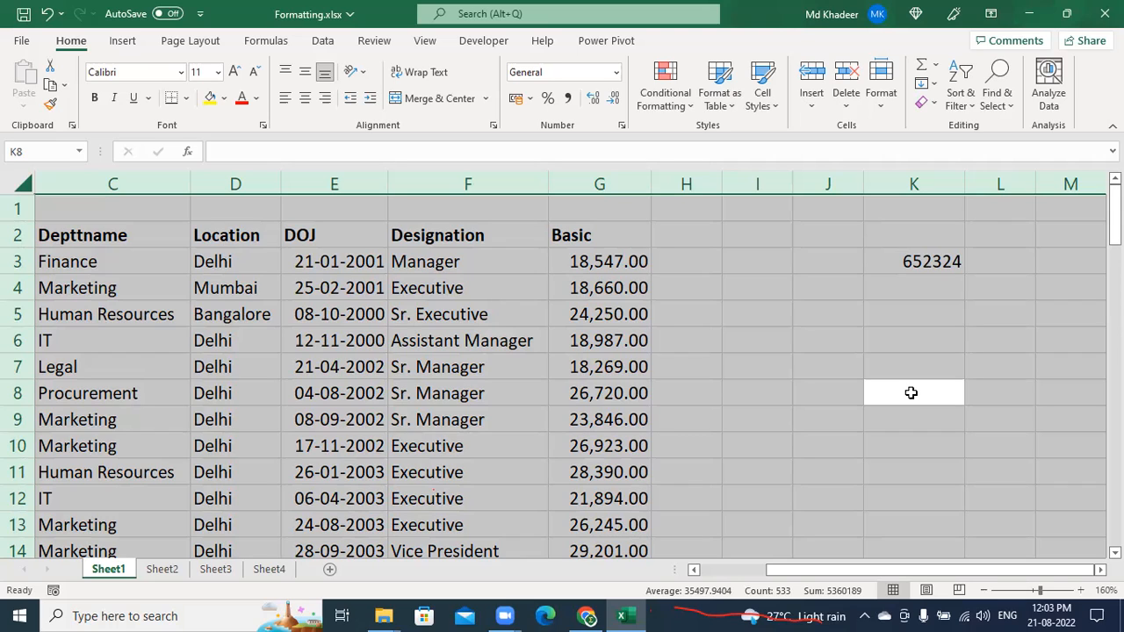
click(430, 394)
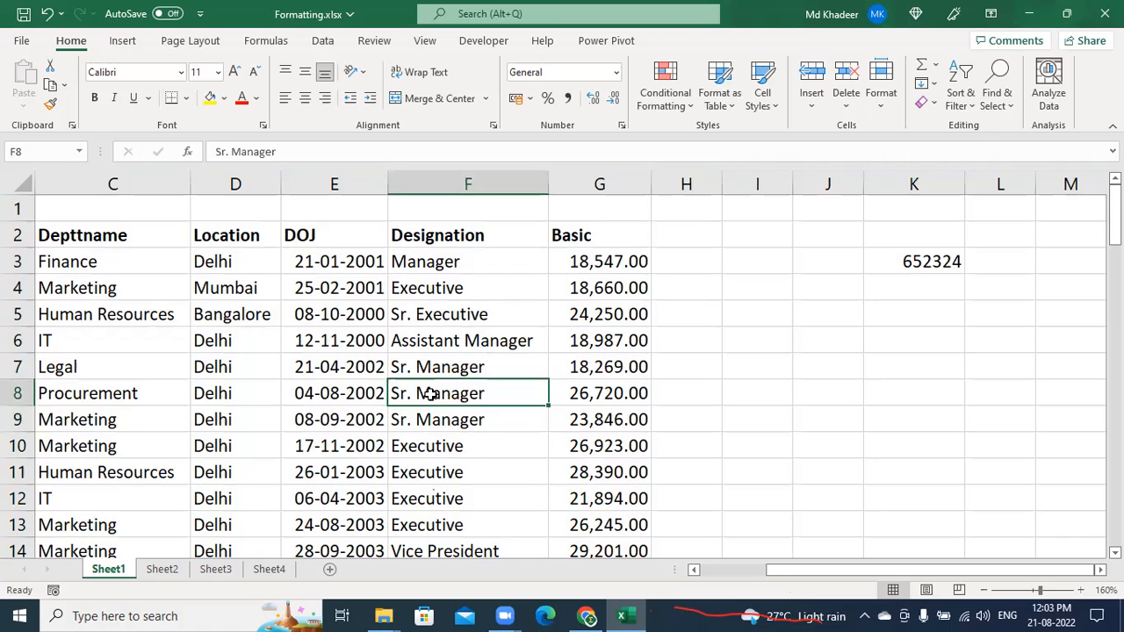
key(ctrl+a)
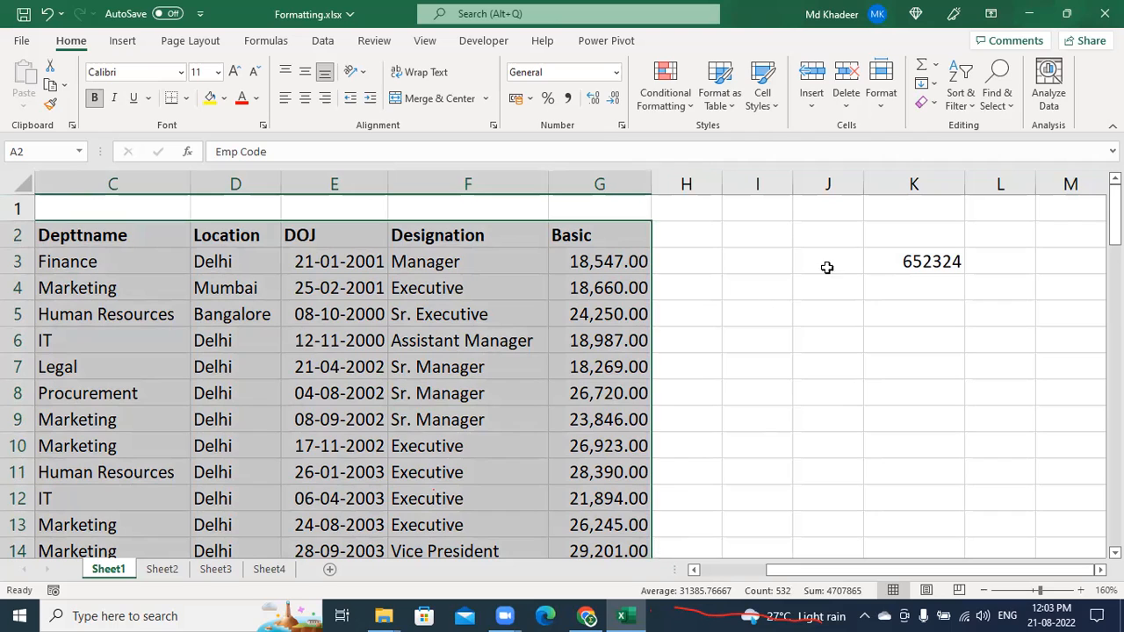
click(837, 336)
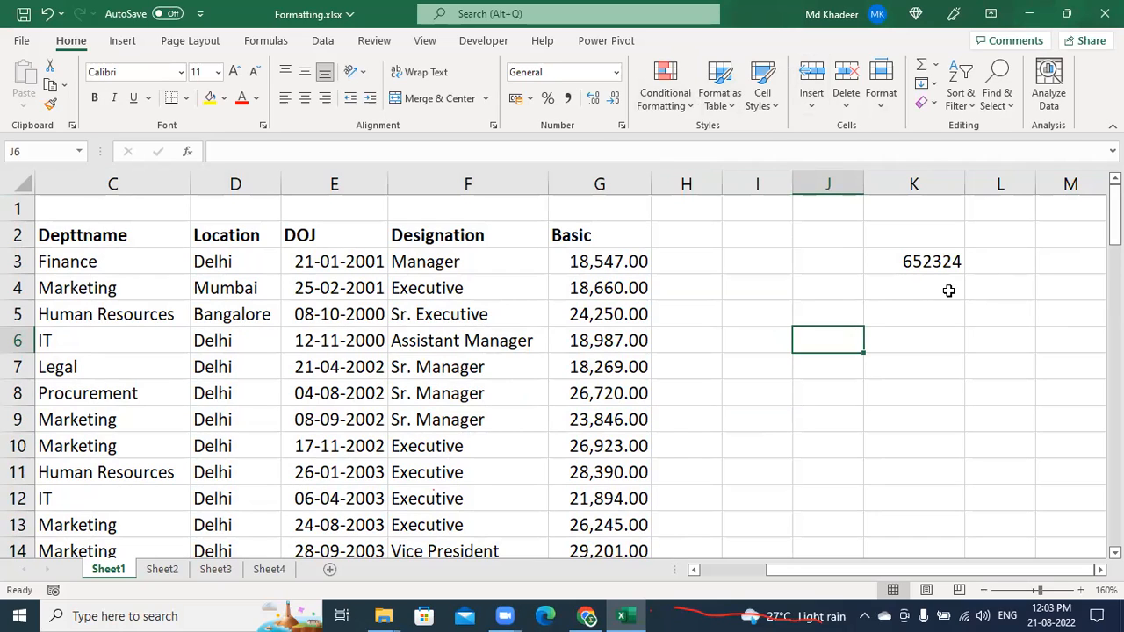
click(953, 362)
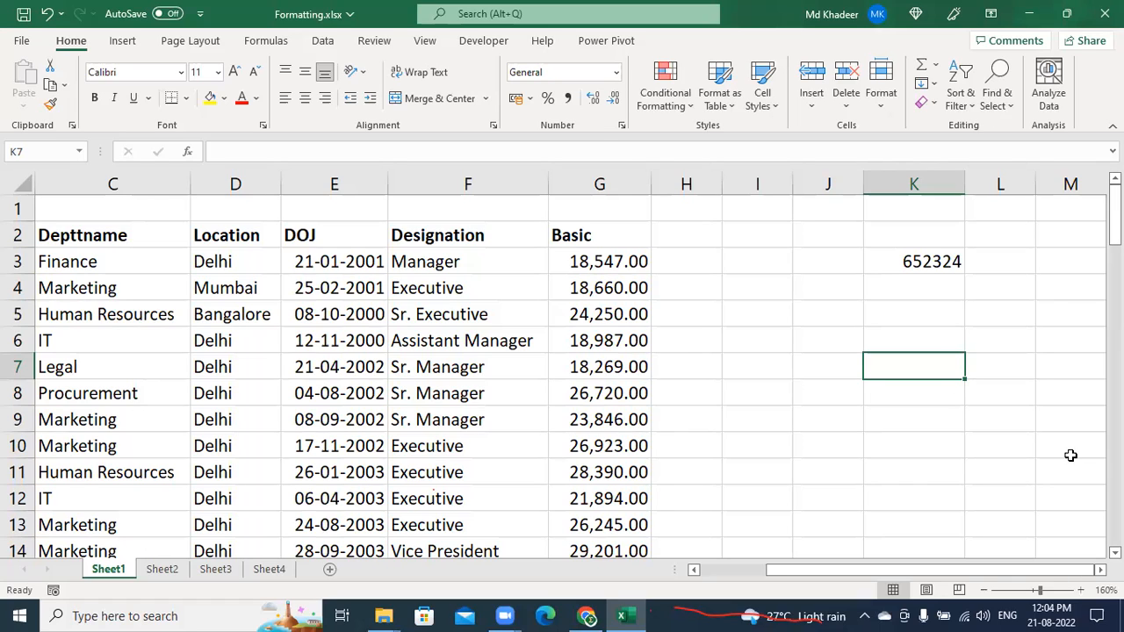
click(979, 423)
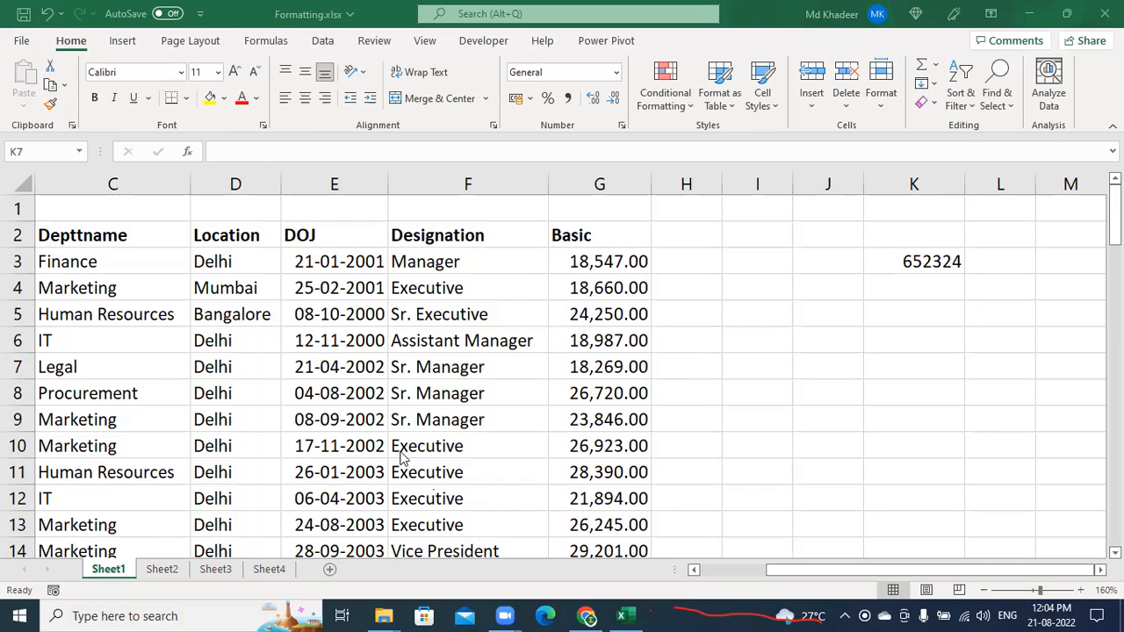
click(342, 443)
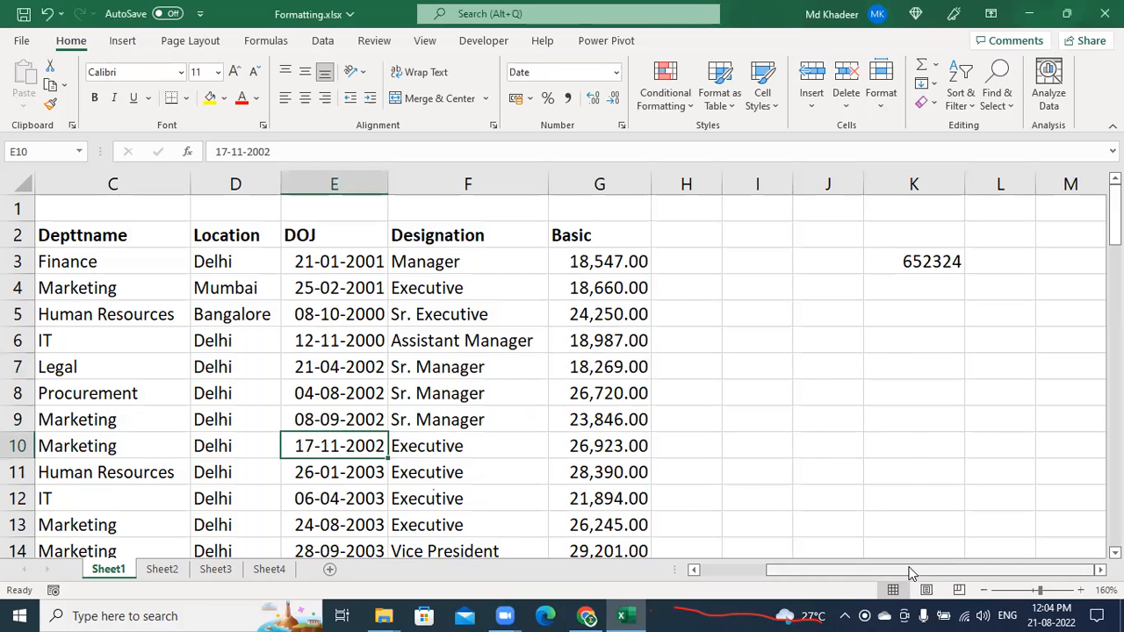
Select the whole employee table and give every cell All Borders
drag(910, 572, 841, 571)
click(428, 374)
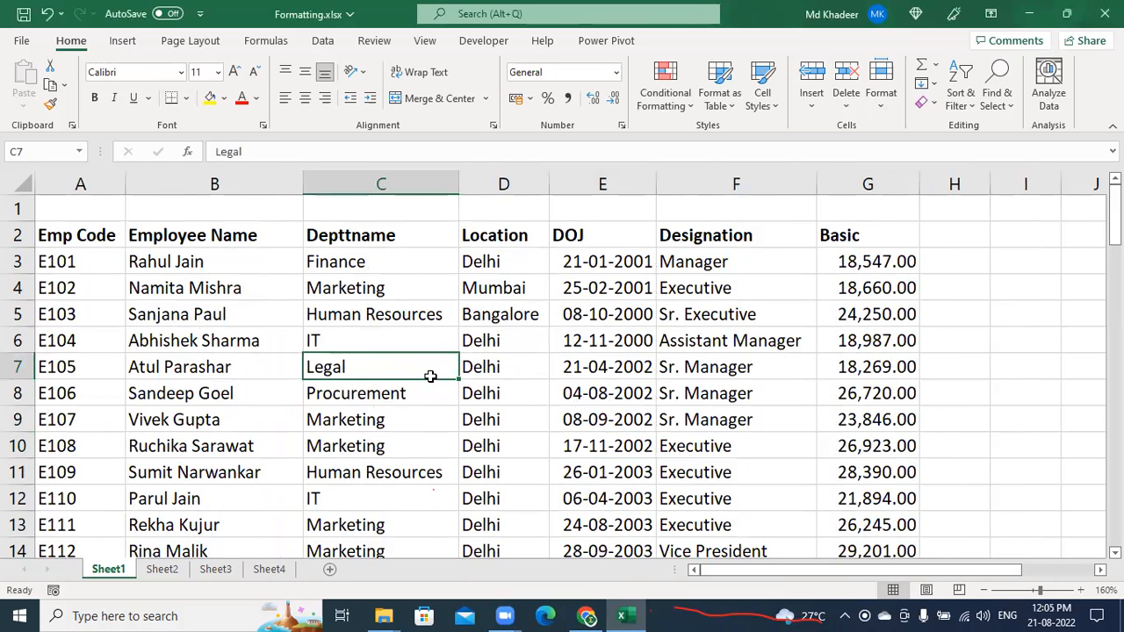
scroll(428, 374, down, 3)
key(ctrl+a)
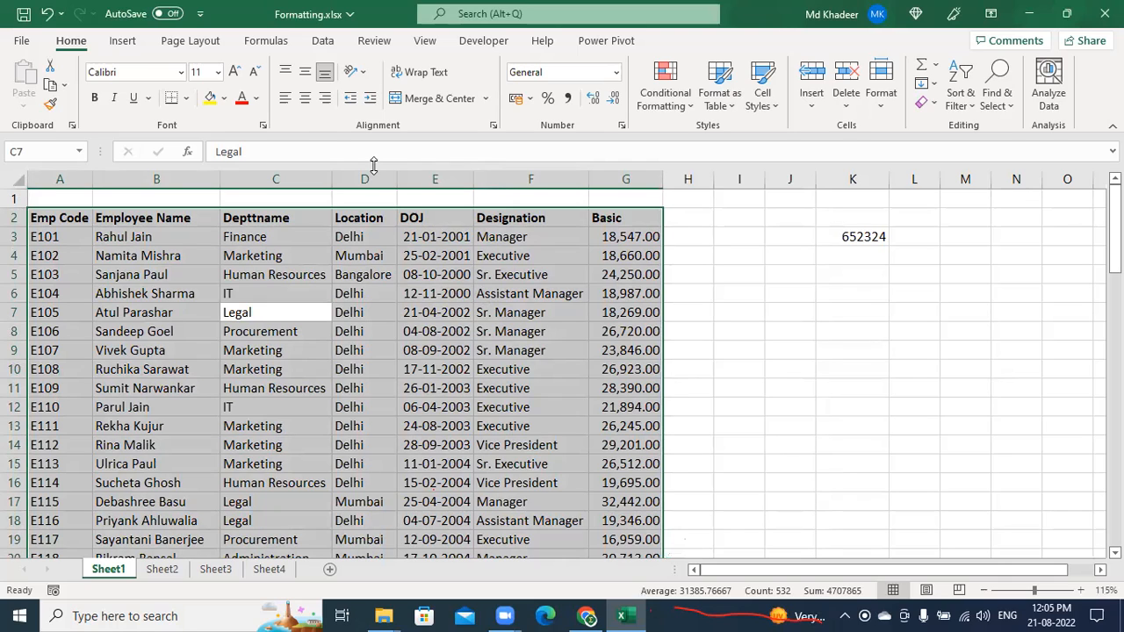
click(187, 101)
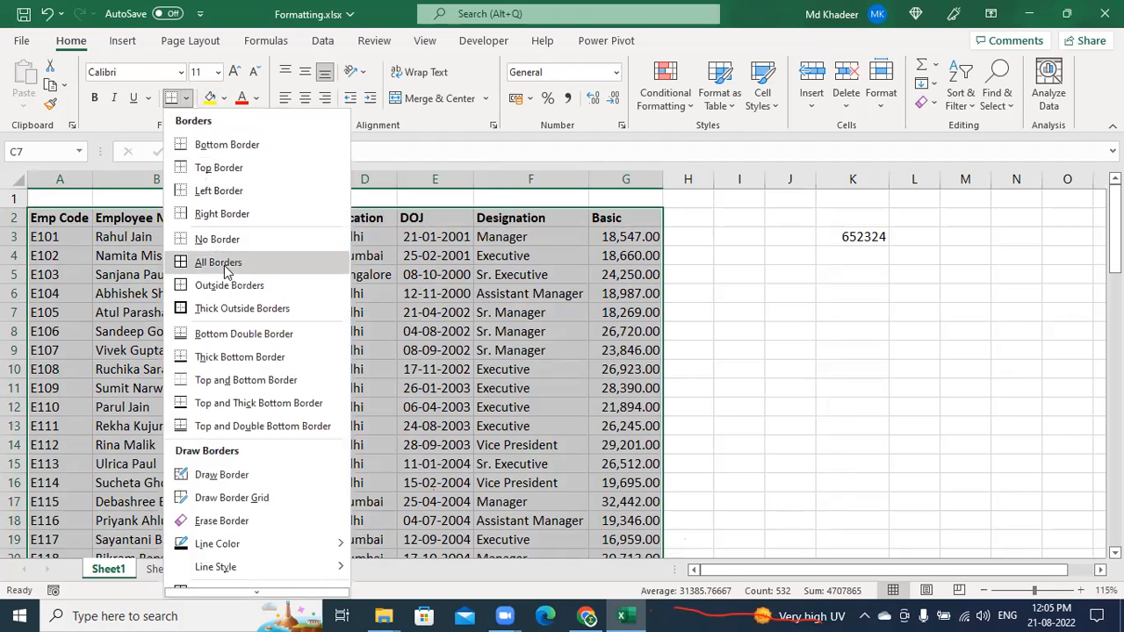
click(219, 262)
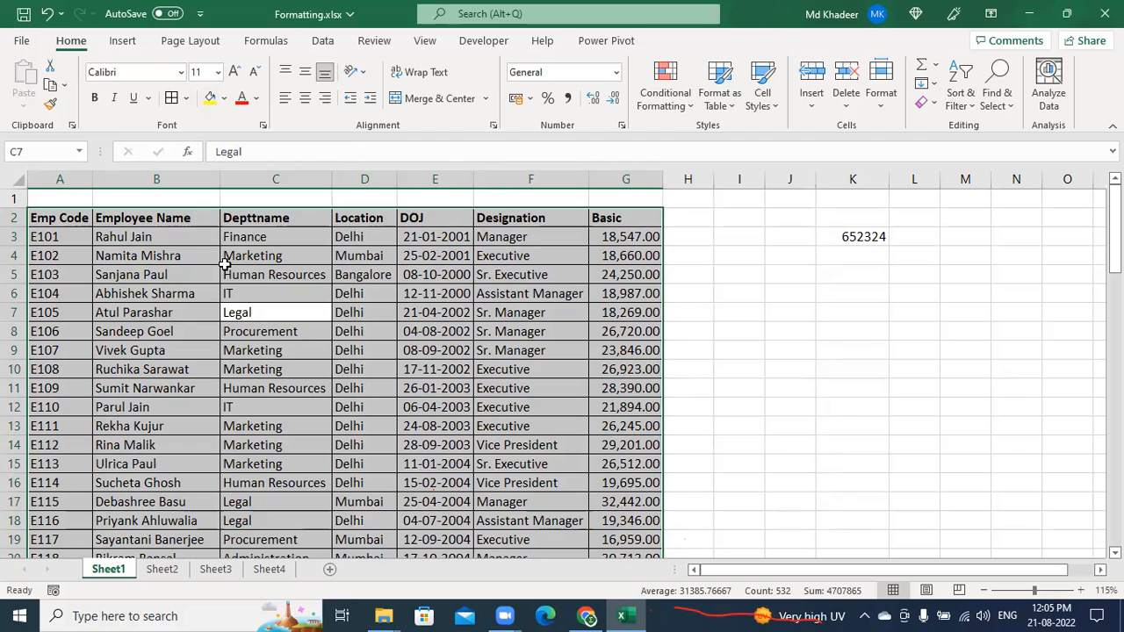
Undo, redo, then undo the All Borders change again
key(ctrl+z)
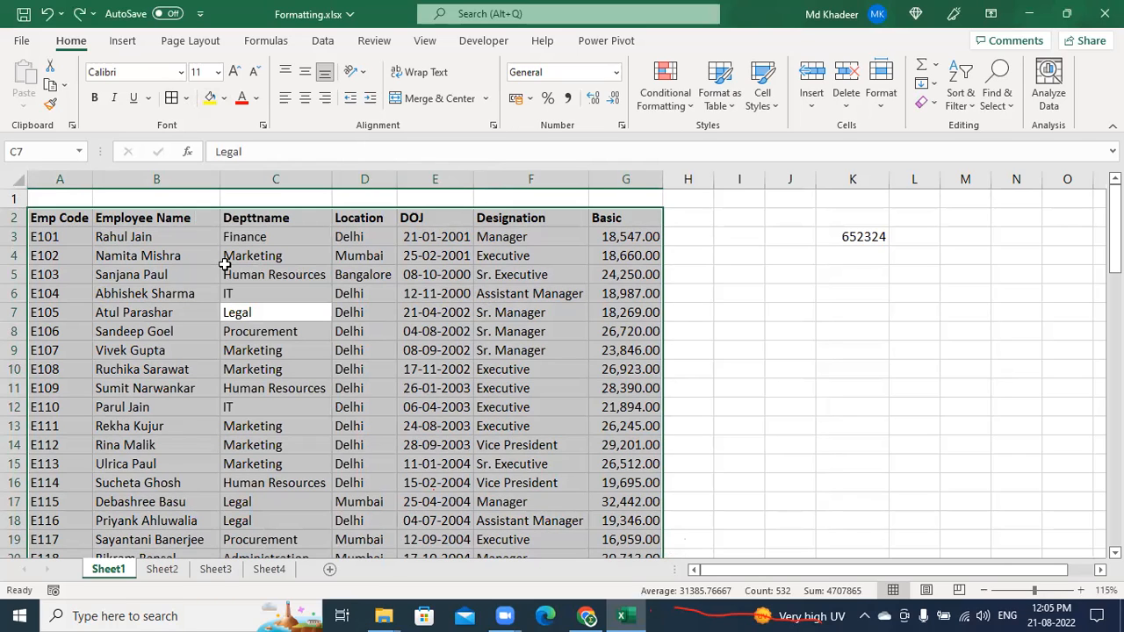
key(alt)
key(ctrl+y)
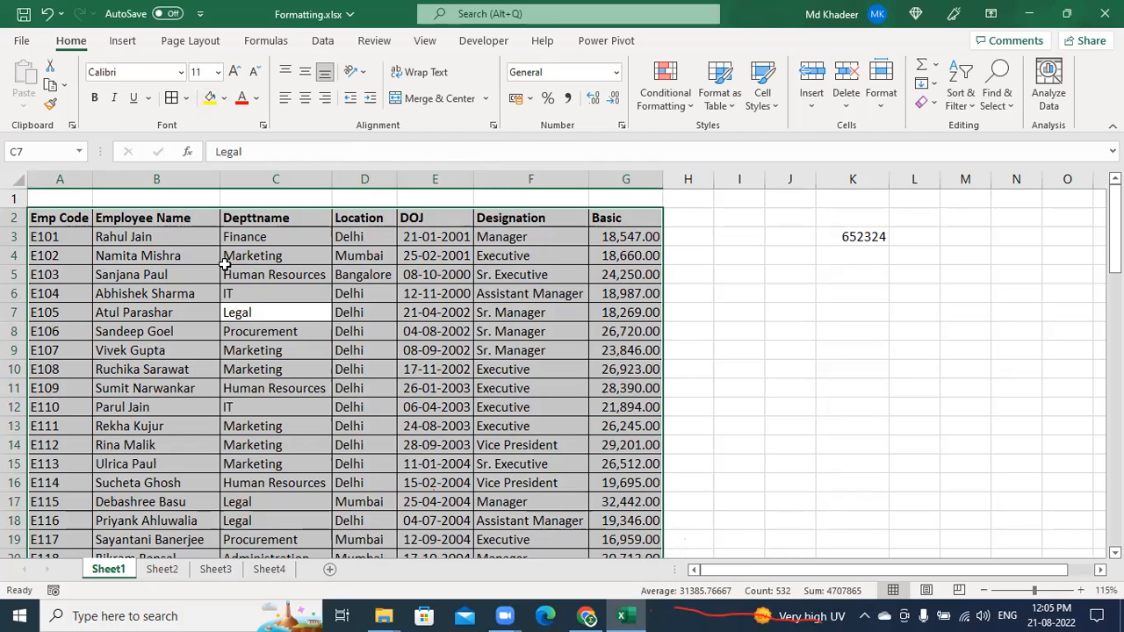
key(ctrl+z)
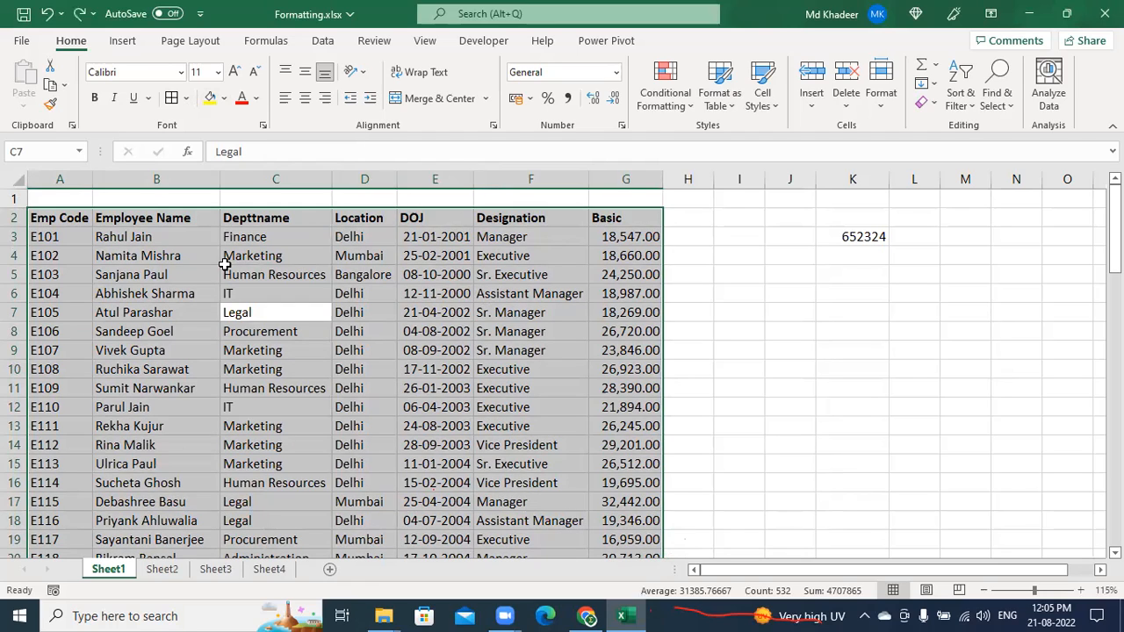
Show the Home KeyTips, then open and close the Fill Color choices
click(81, 48)
key(h)
key(b)
key(alt)
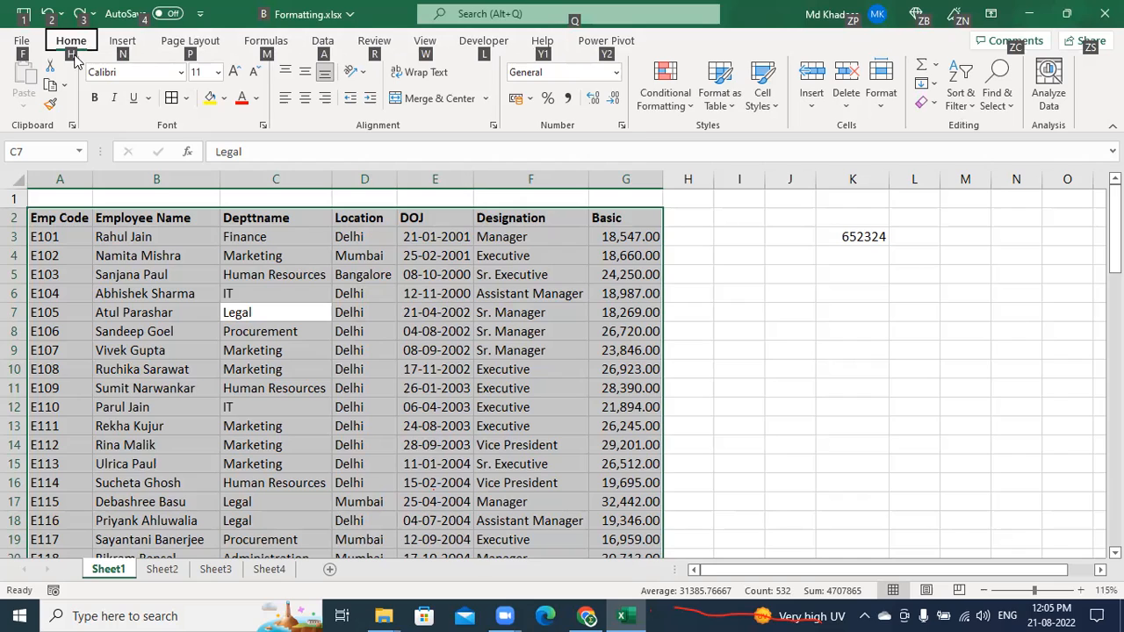
key(h)
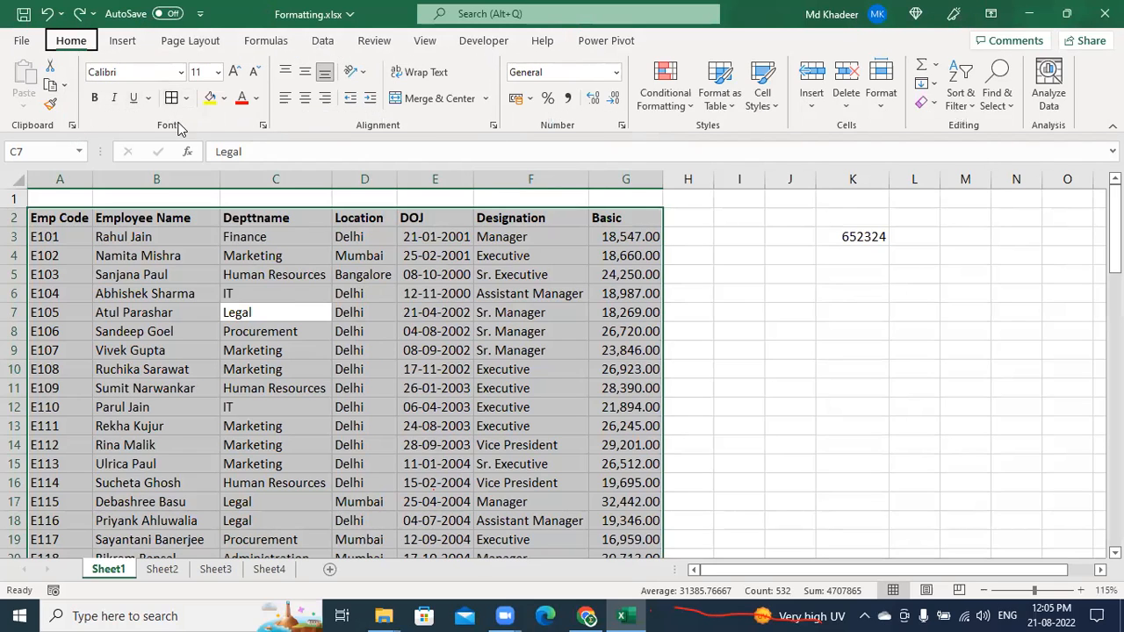
key(h)
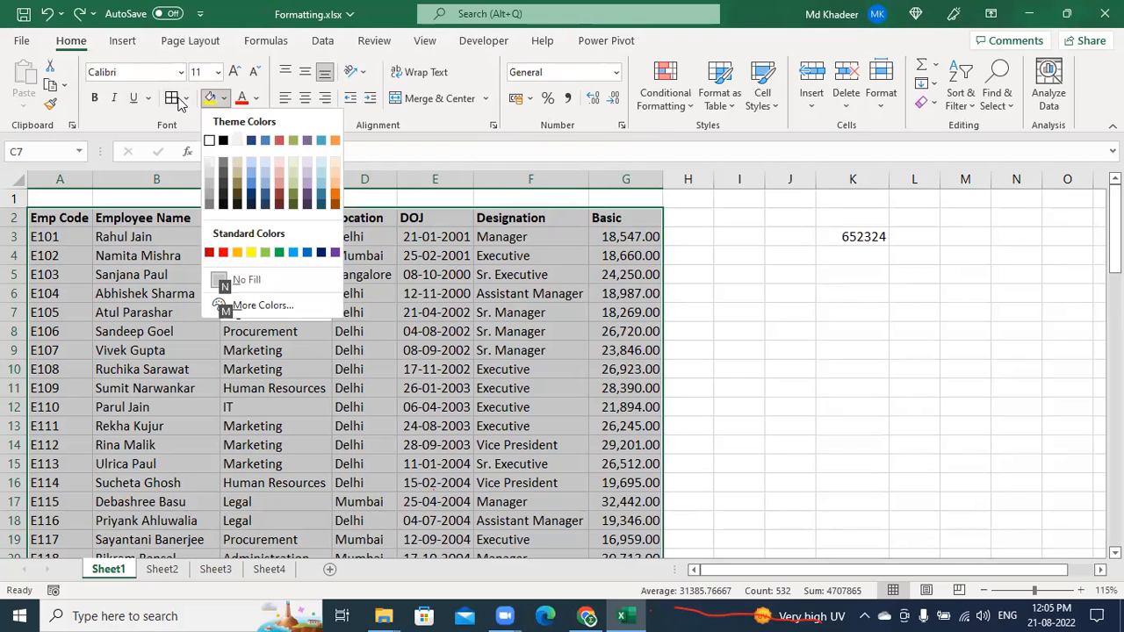
key(n)
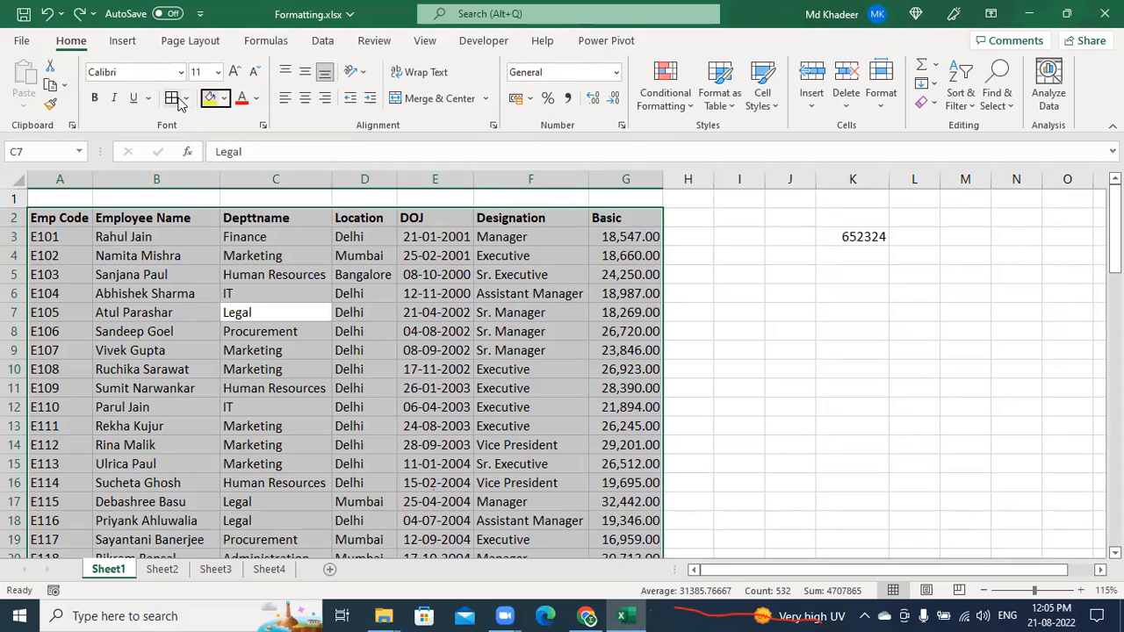
Apply All Borders to every table cell through the Alt+H, B KeyTips
key(alt+h)
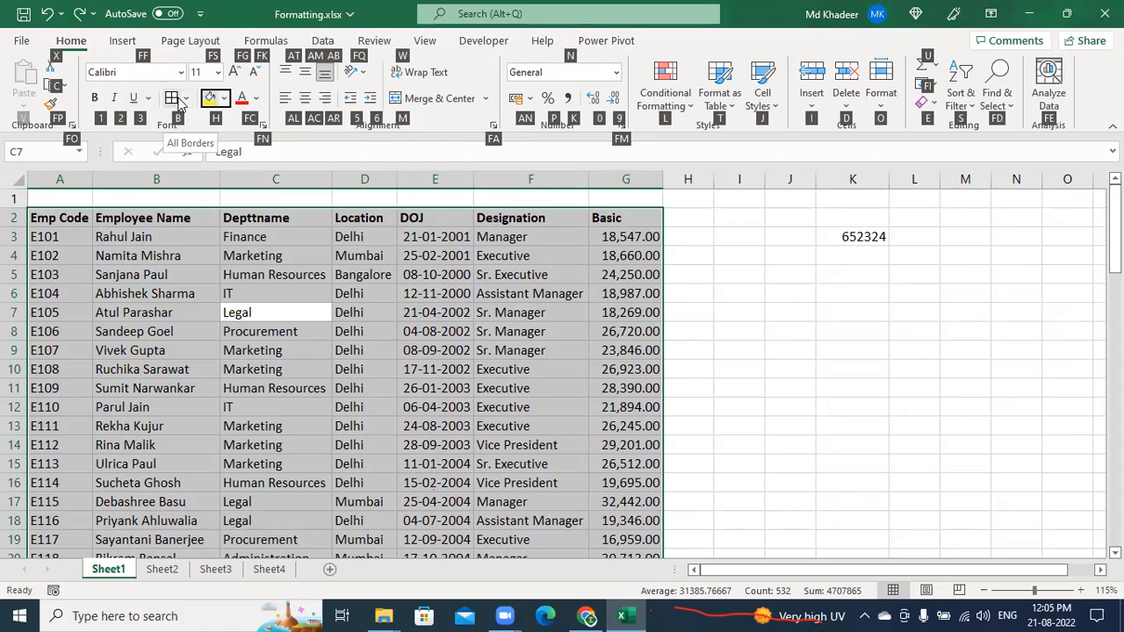
key(b)
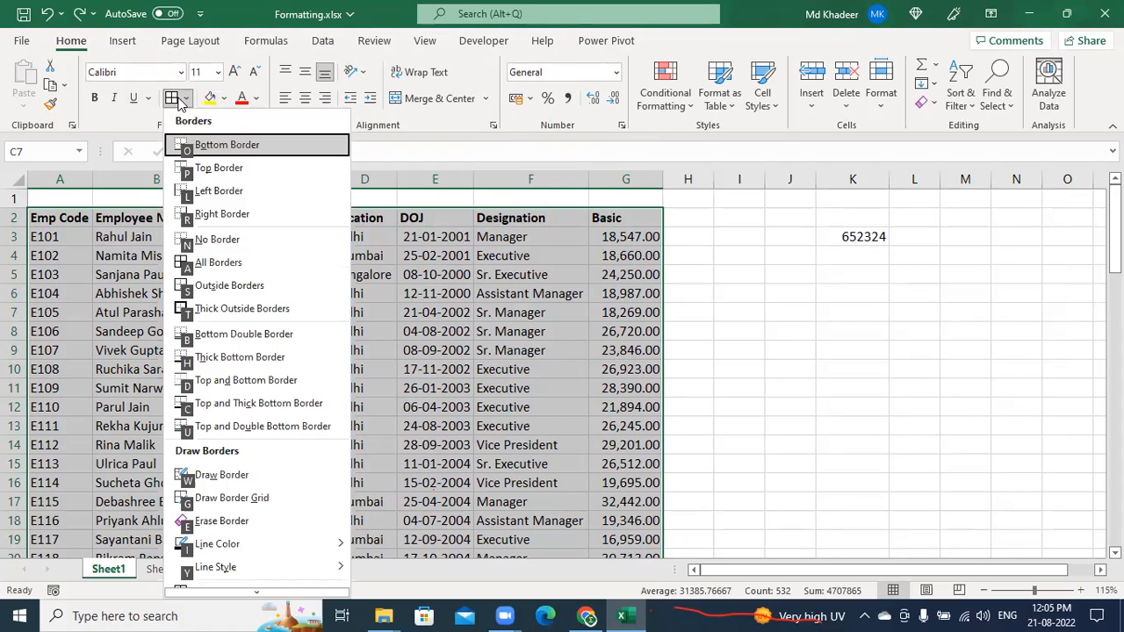
click(200, 268)
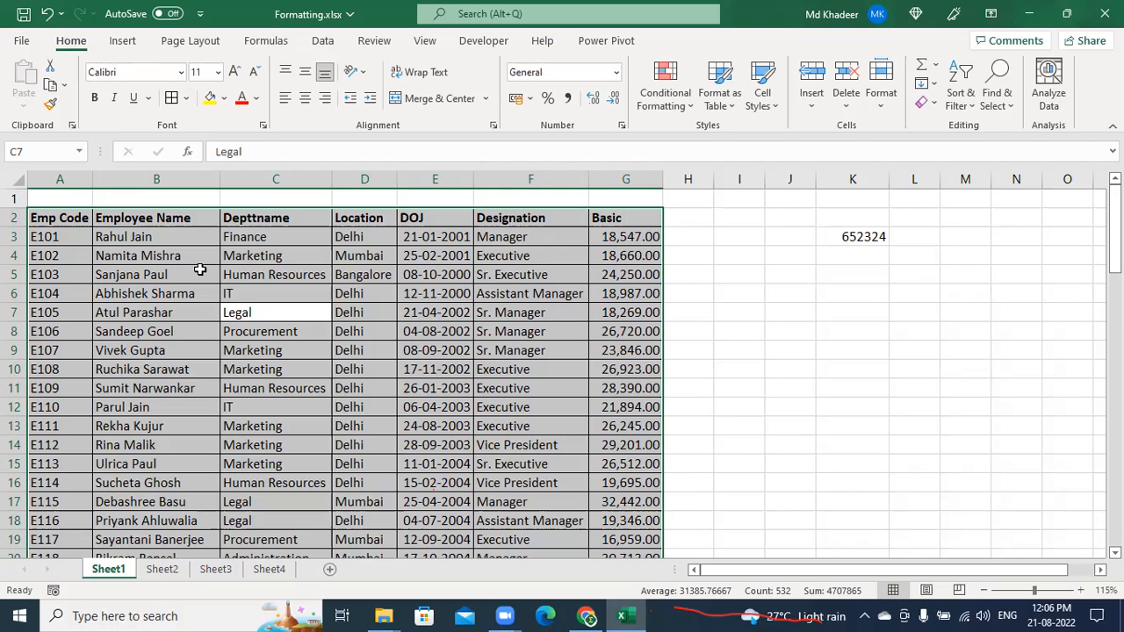
key(alt+h)
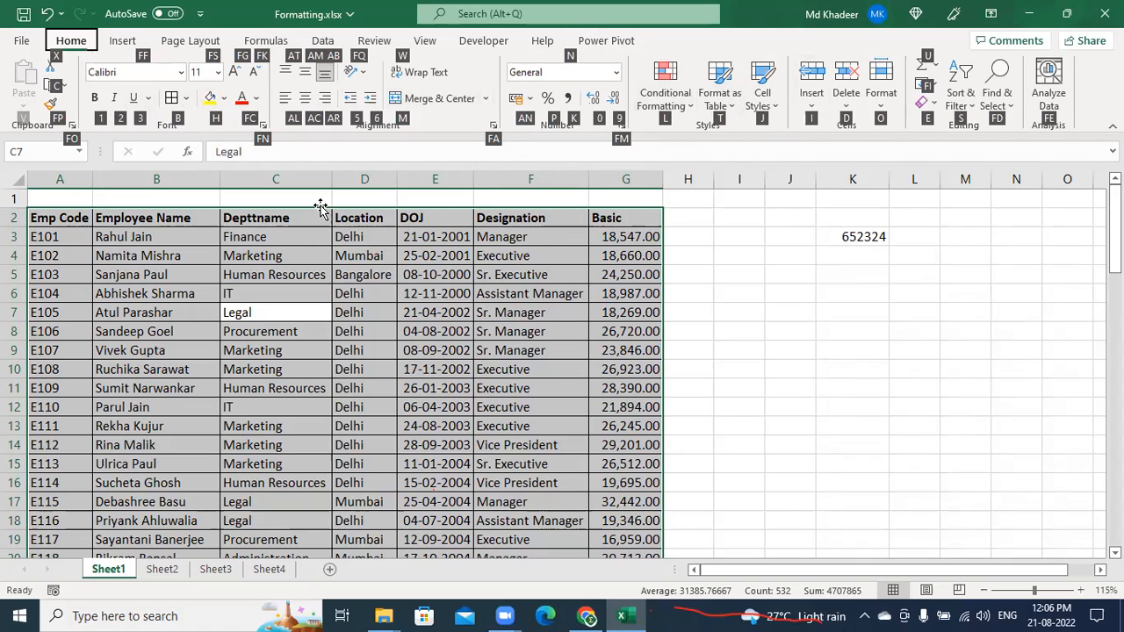
key(alt)
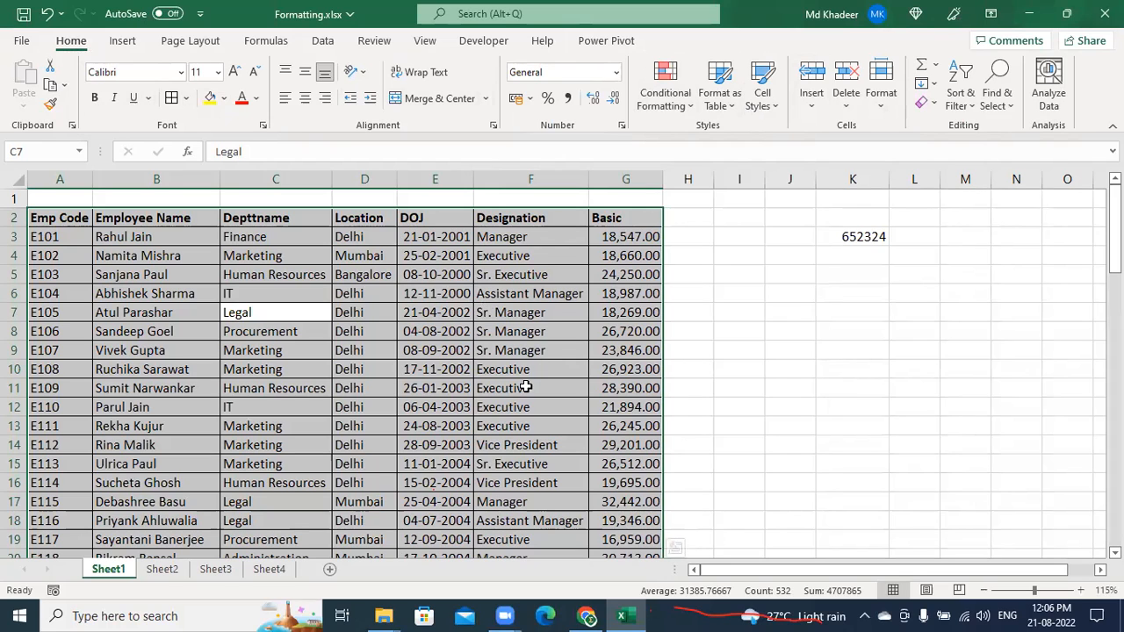
Copy the Depttname-through-Basic block C36:G46 of the employee table
click(484, 394)
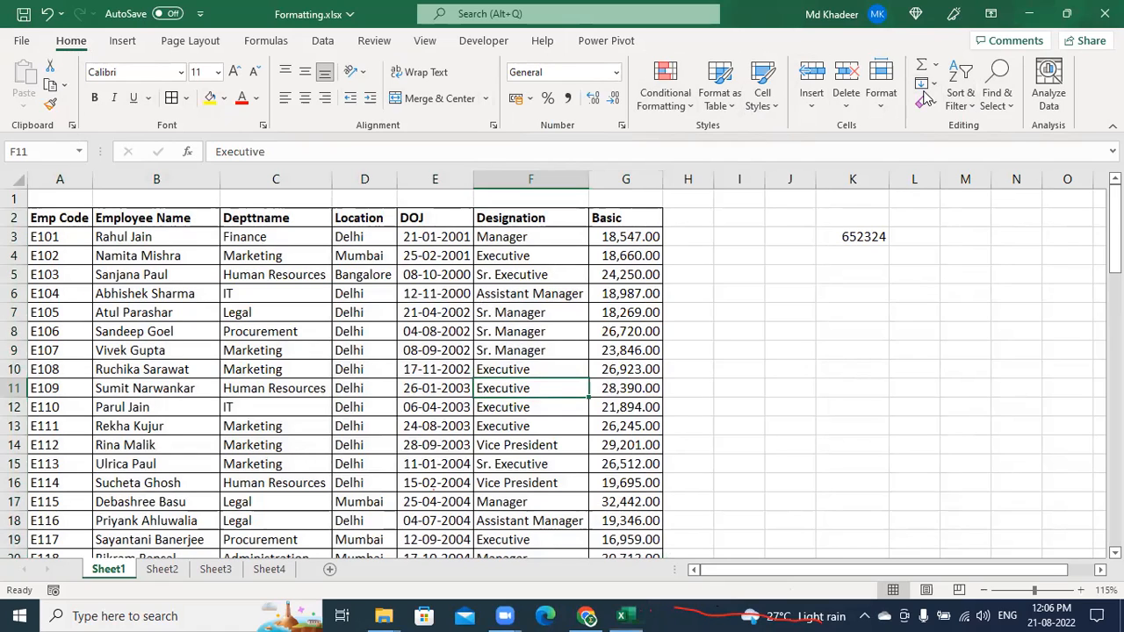
click(461, 428)
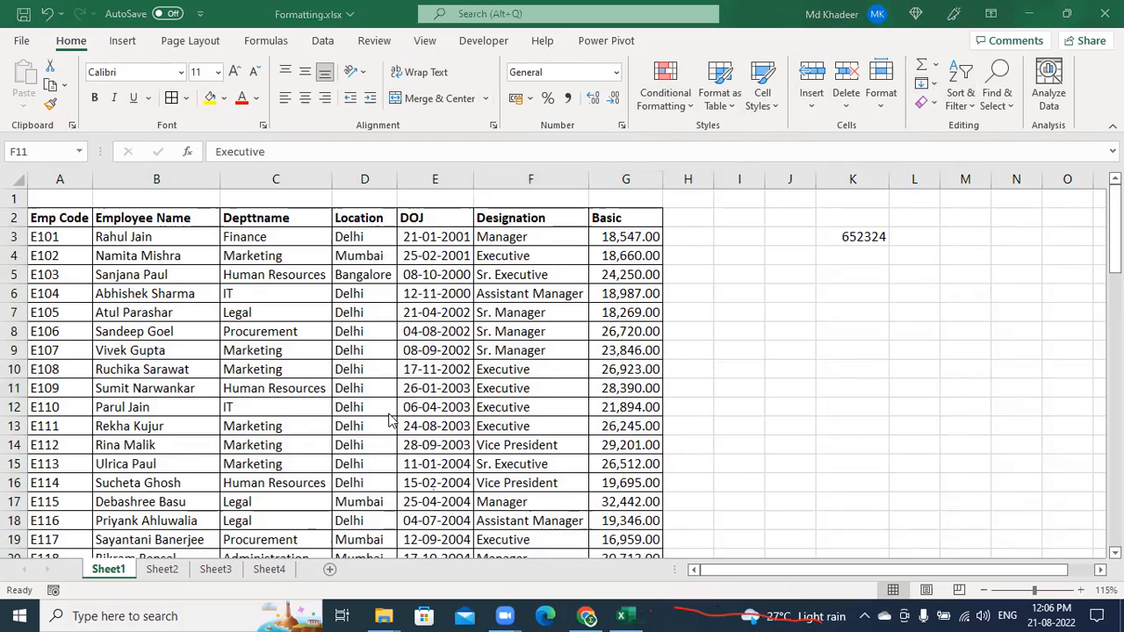
scroll(401, 409, down, 3)
scroll(351, 360, down, 6)
drag(230, 348, 655, 538)
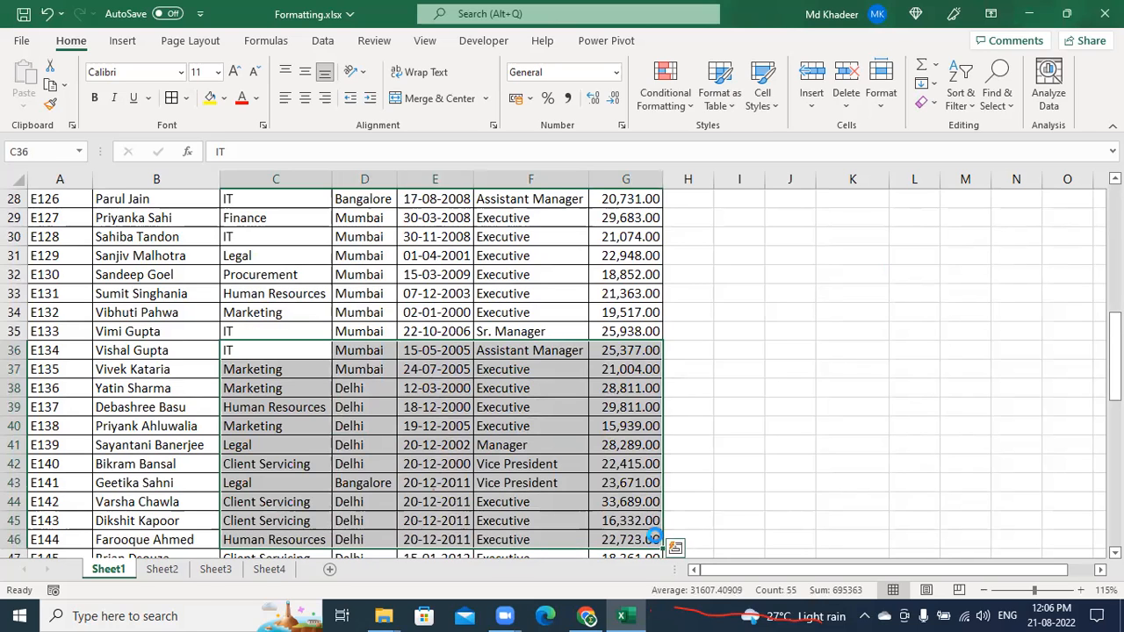
key(ctrl+c)
Paste the copied employee block at L33, then undo the paste
click(926, 297)
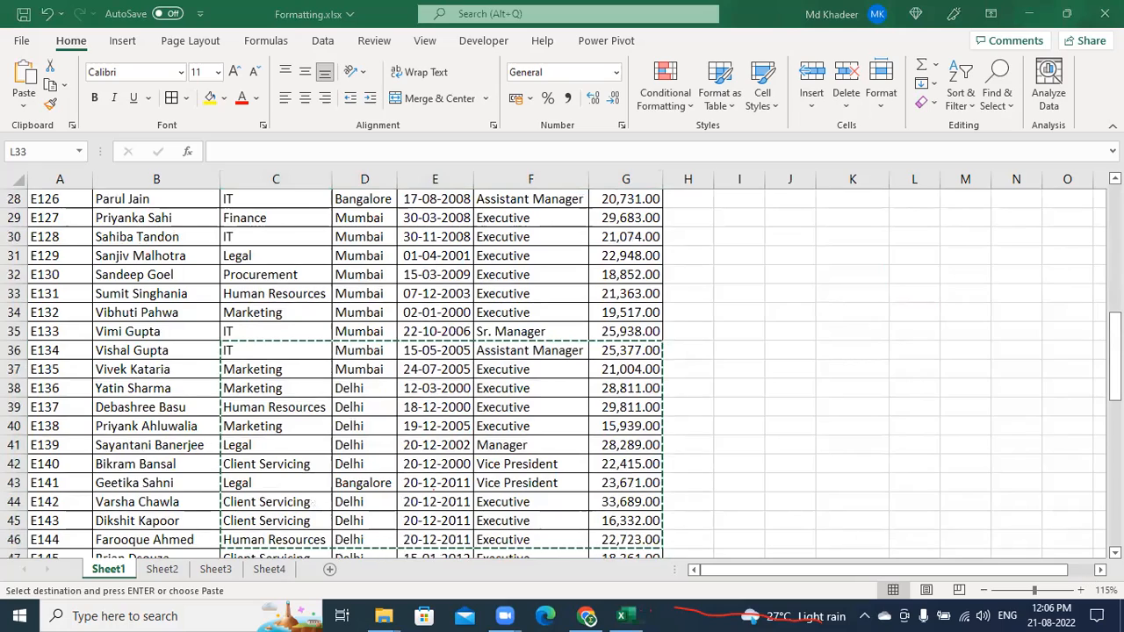
scroll(1089, 575, right, 2)
scroll(886, 491, right, 2)
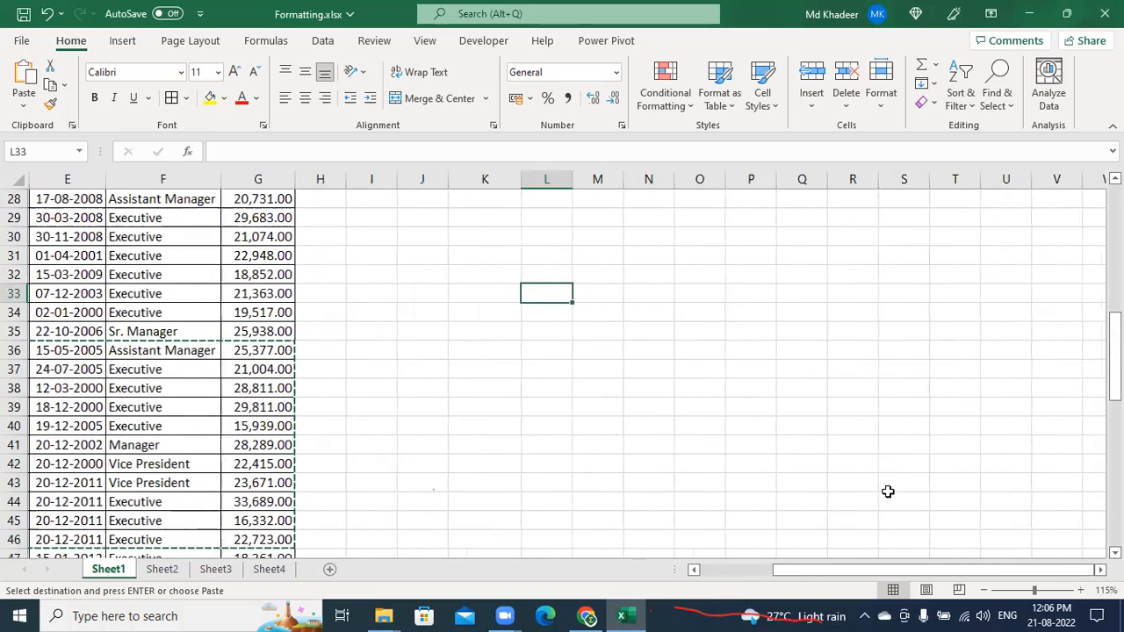
key(ctrl+v)
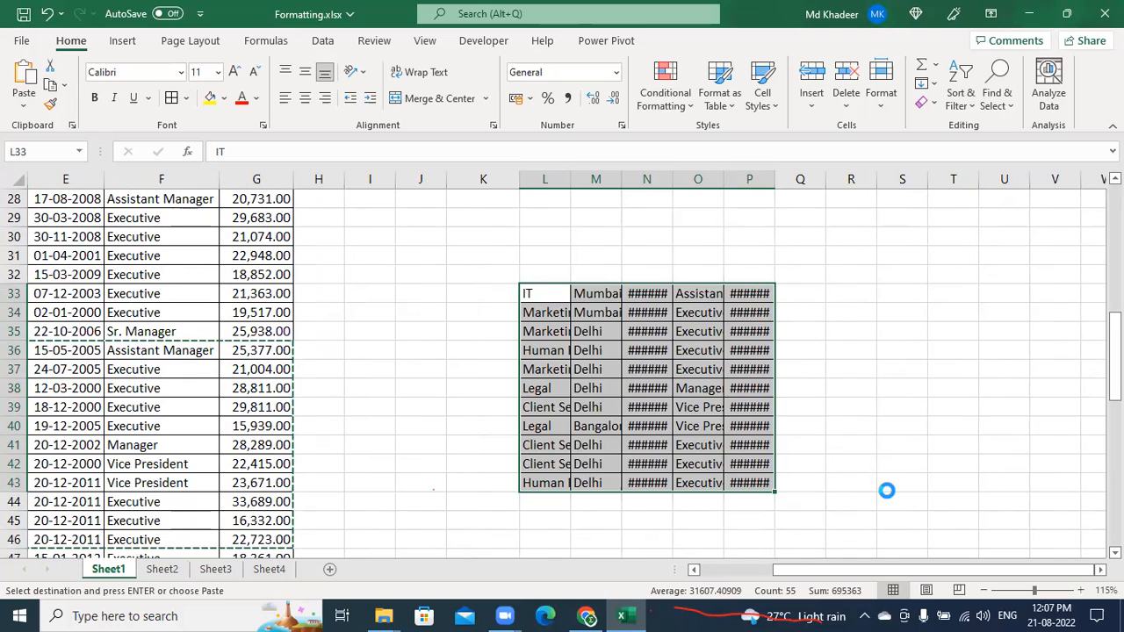
key(ctrl+z)
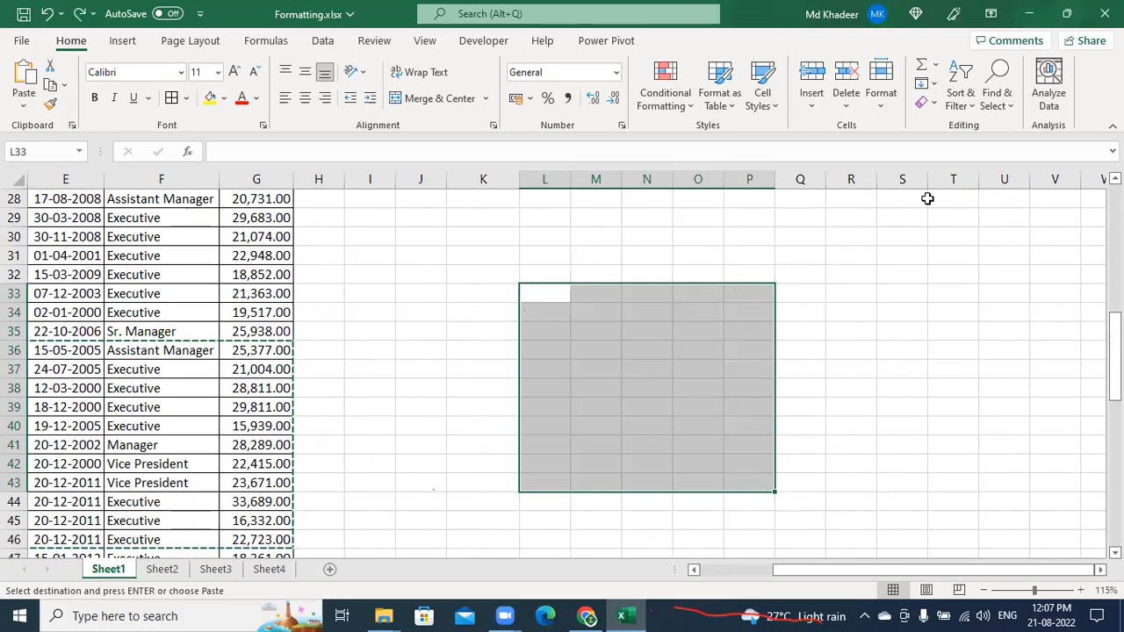
click(786, 218)
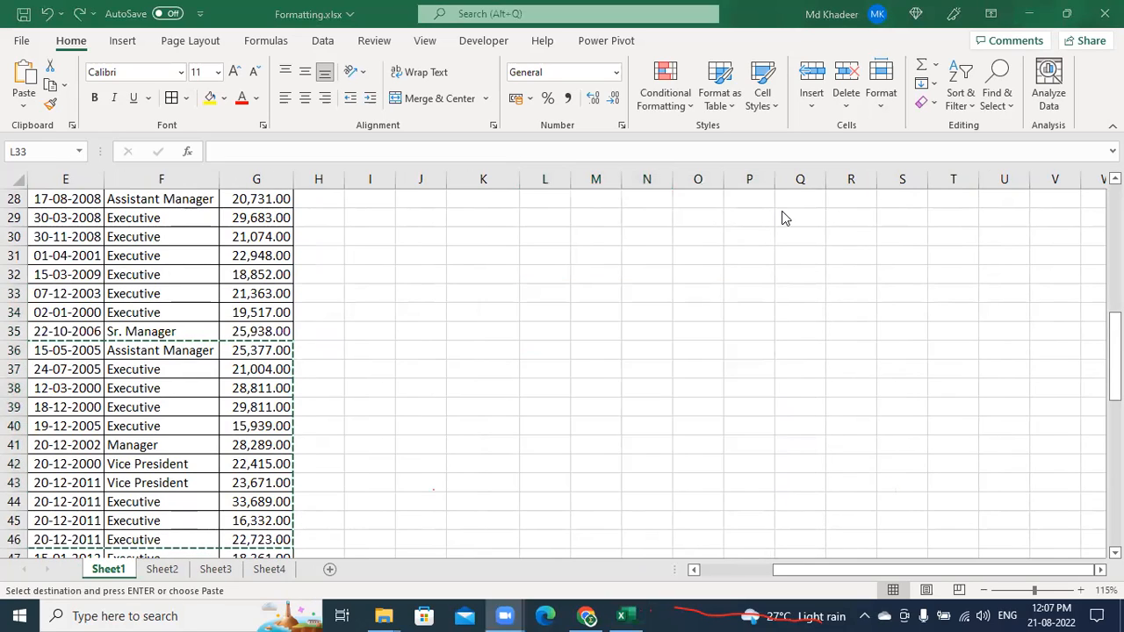
click(545, 295)
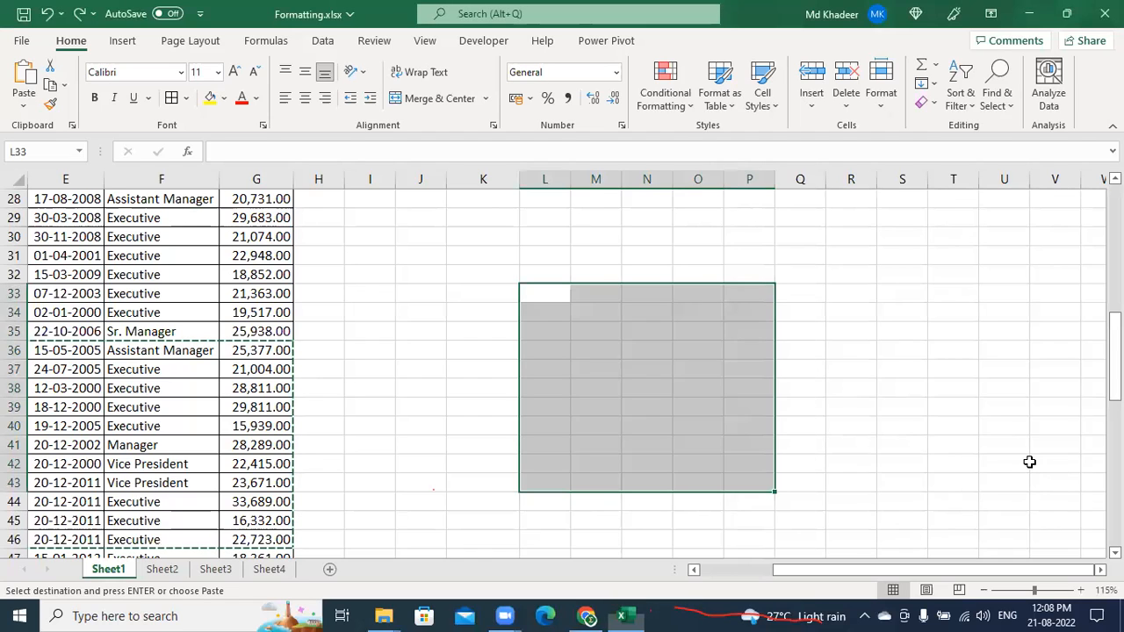
key(ctrl+n)
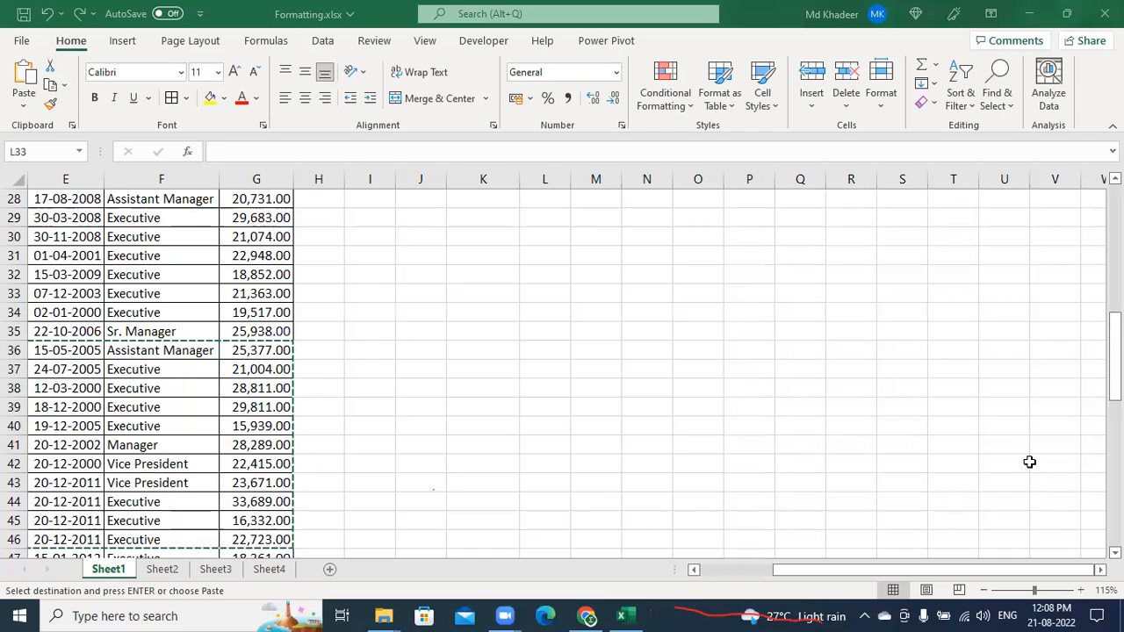
click(643, 284)
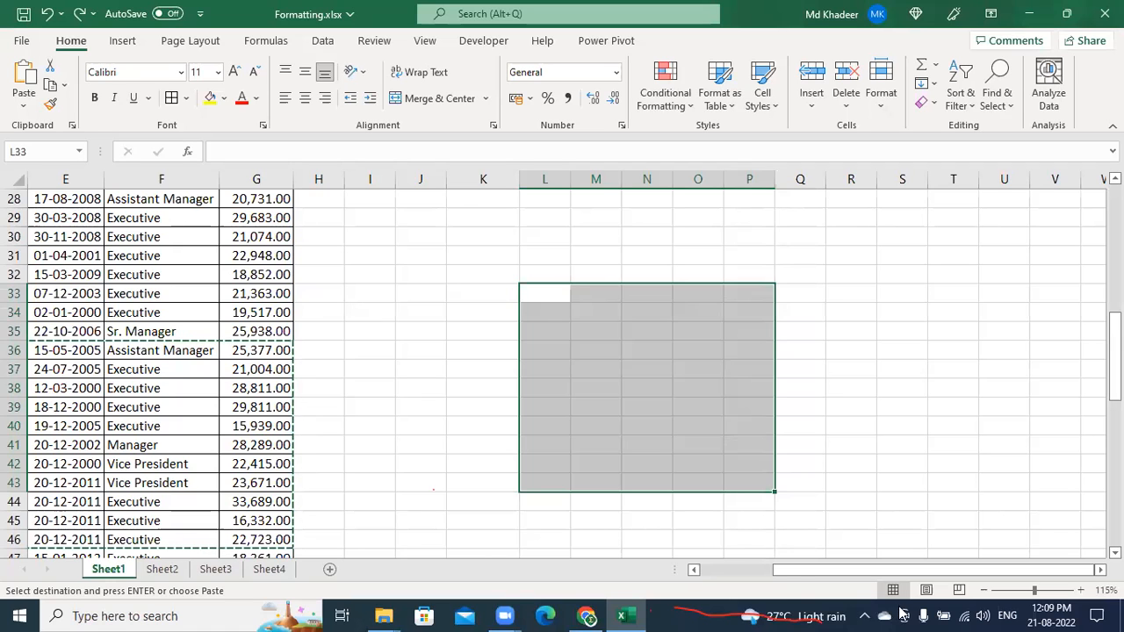
Paste the copied employee block into L33 once more, then undo it with Ctrl+Z
drag(795, 577, 741, 576)
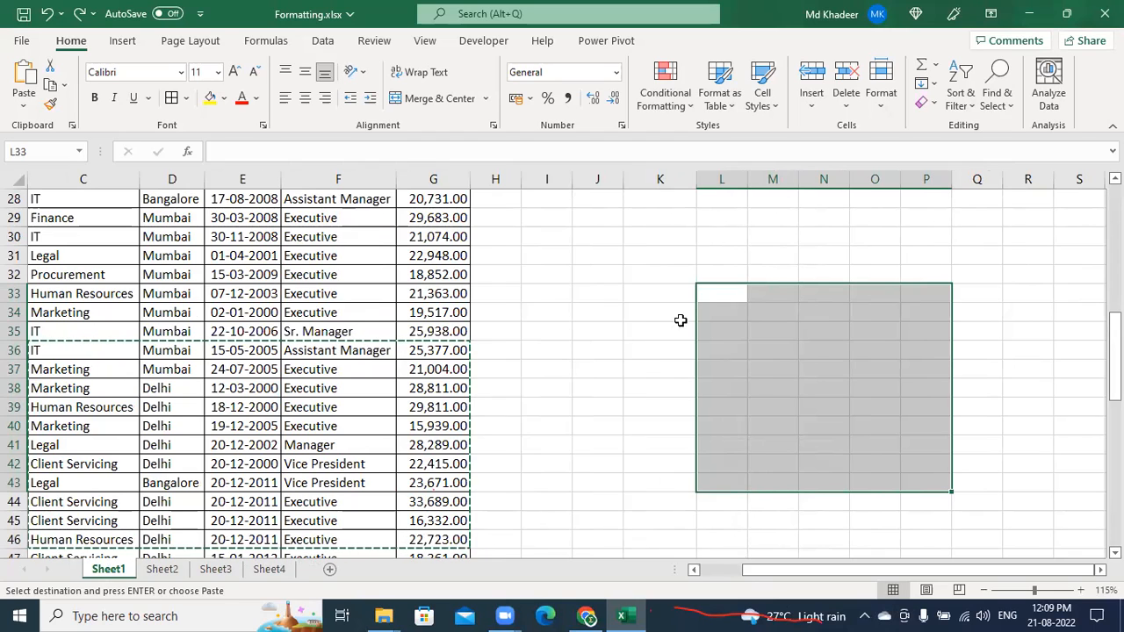
click(703, 294)
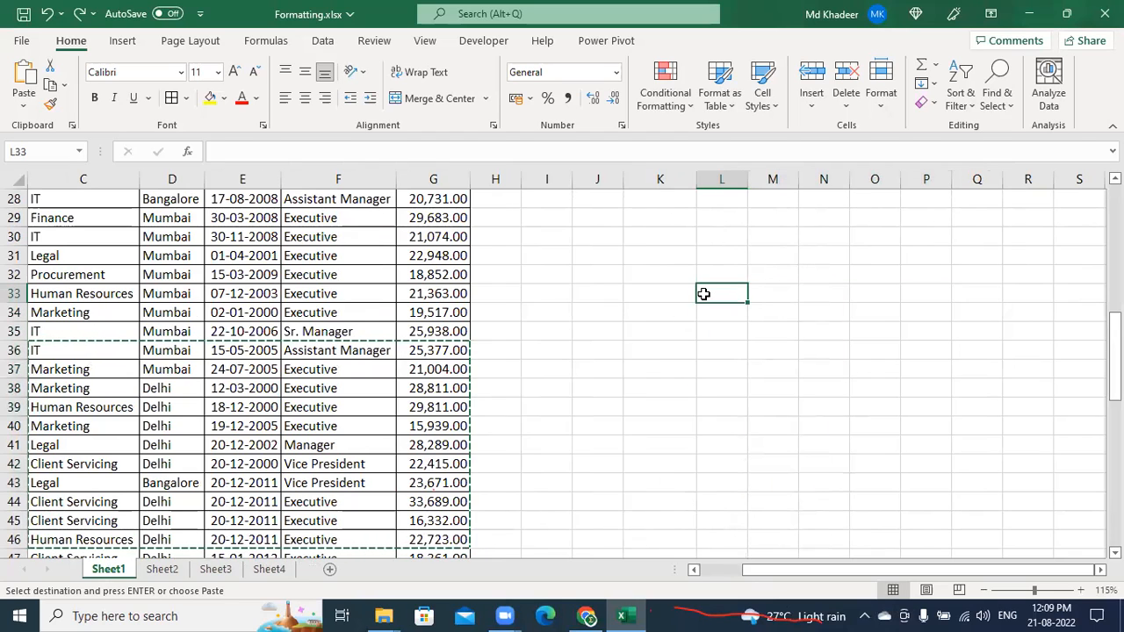
key(ctrl+v)
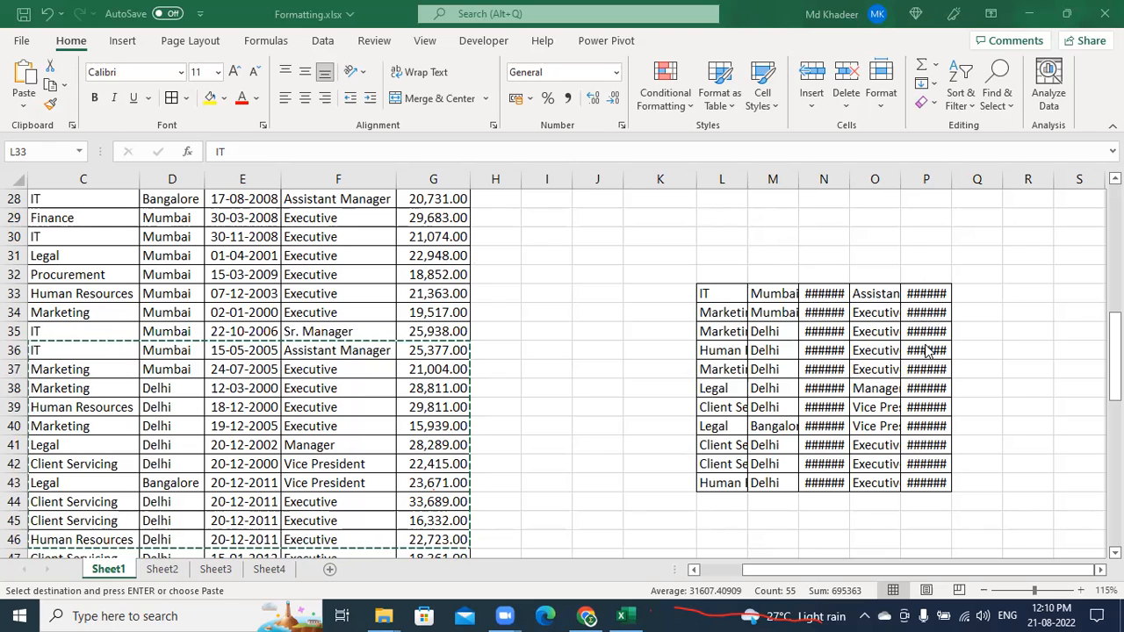
click(812, 342)
key(ctrl+z)
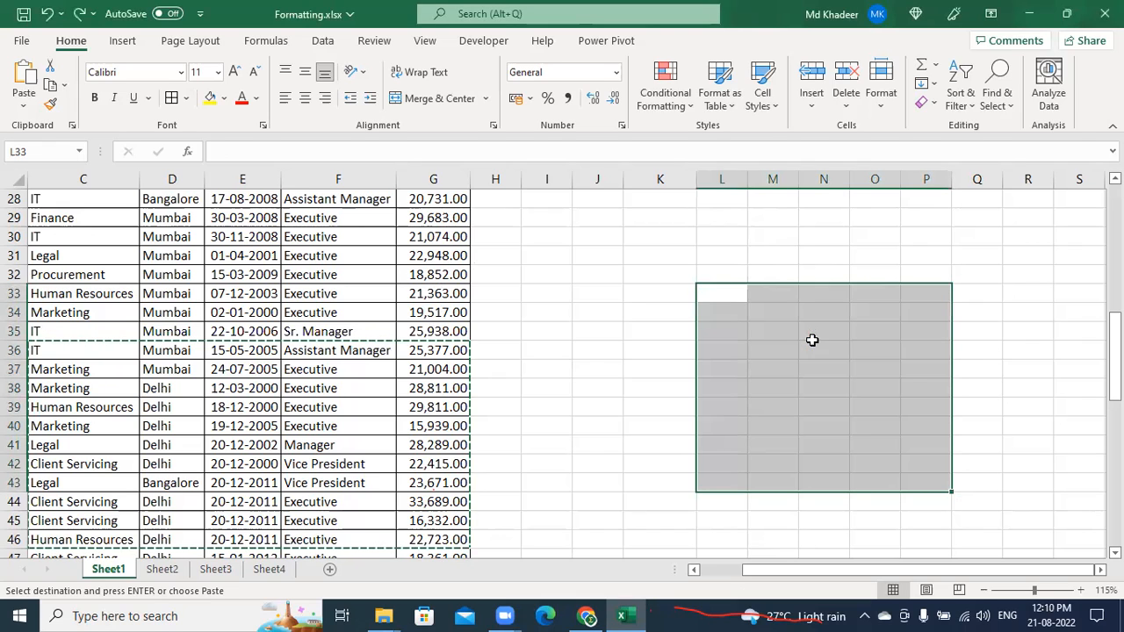
Paste the employee rows at L33 using Paste Special's Keep Source Column Widths
right_click(730, 293)
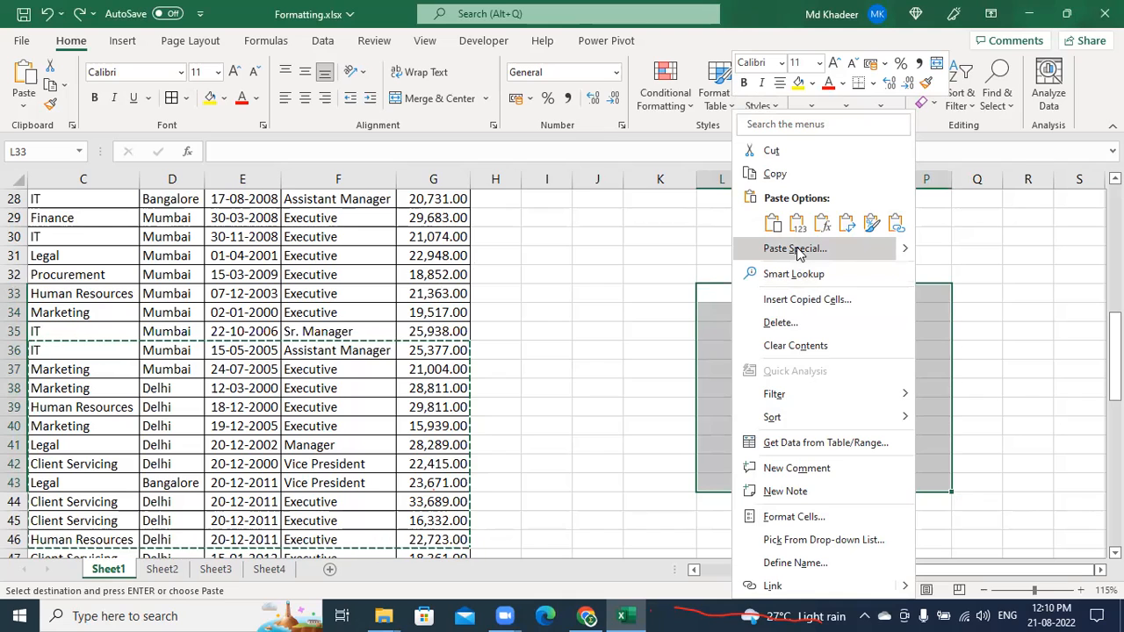
mouse_move(904, 253)
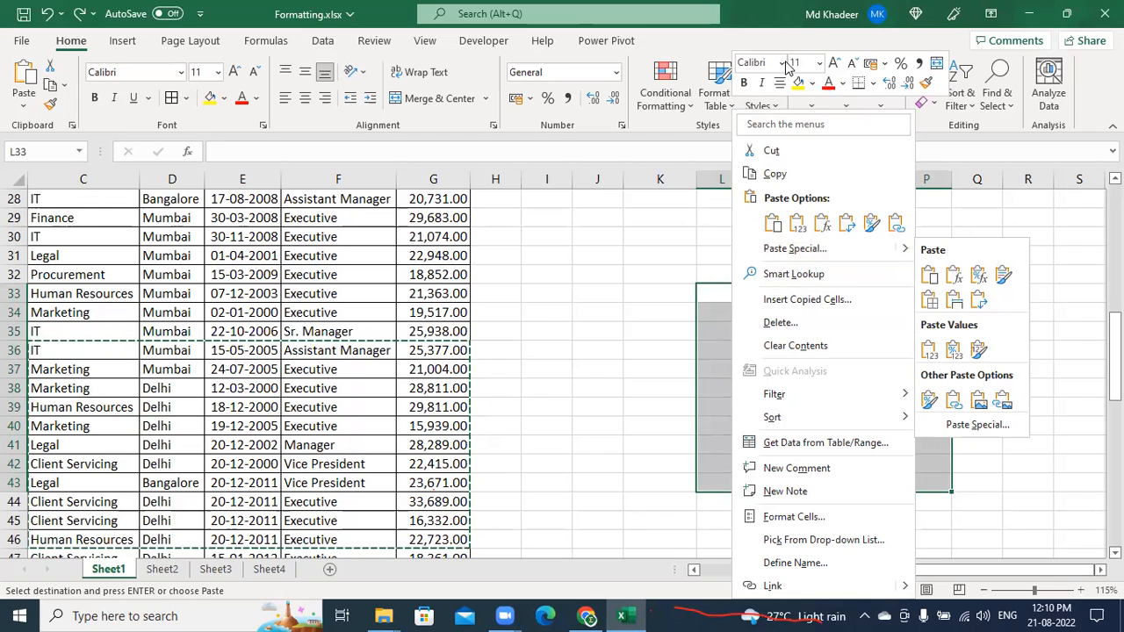
key(Escape)
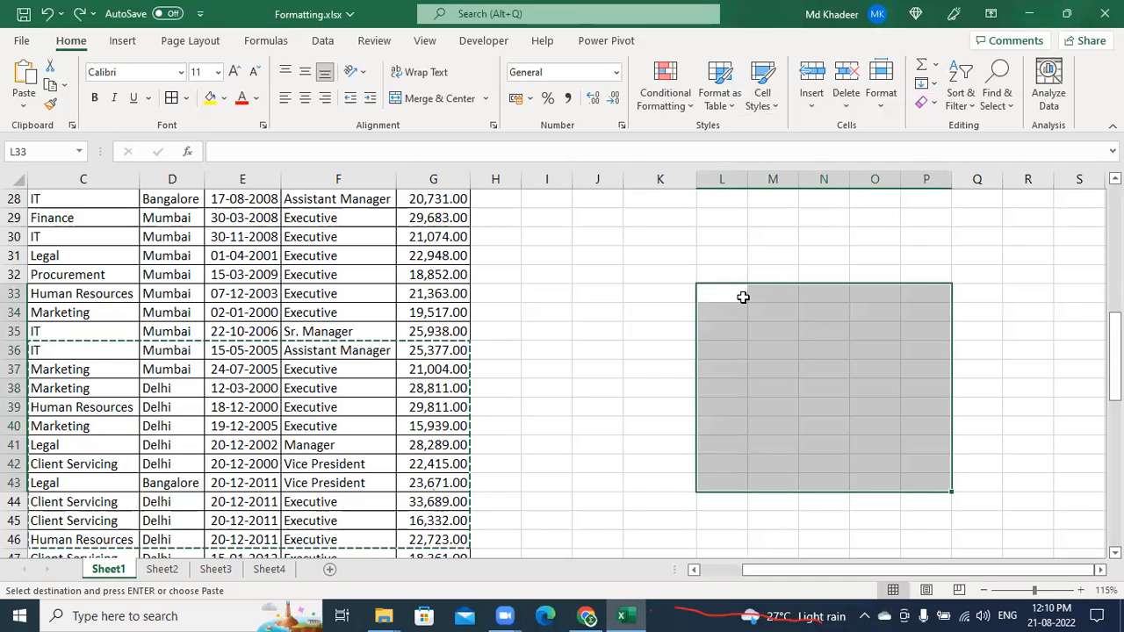
right_click(745, 296)
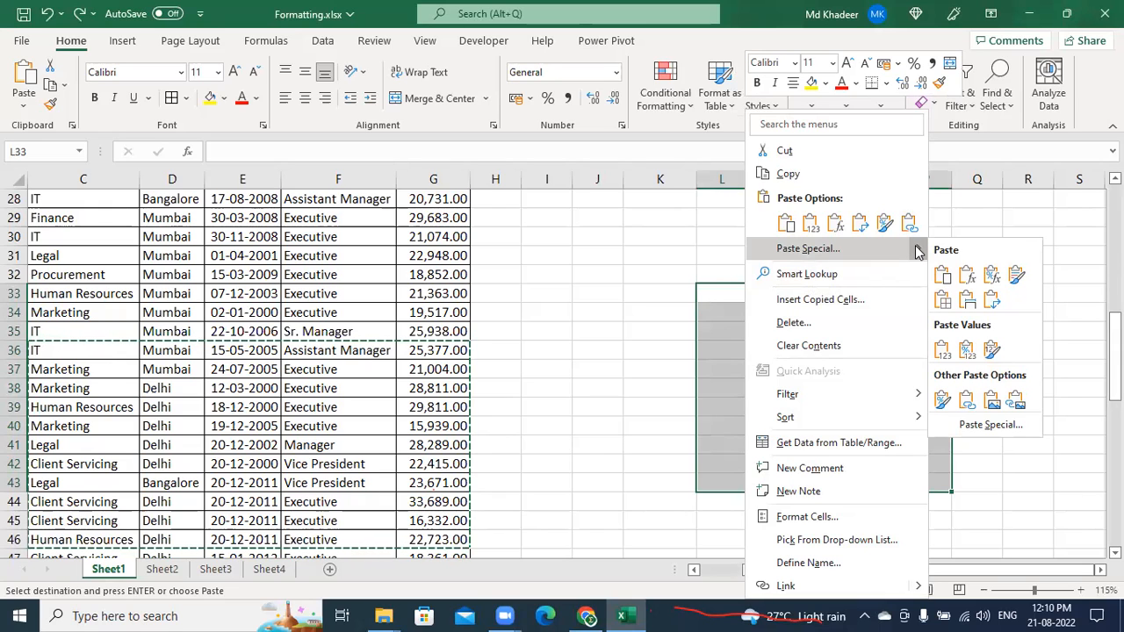
click(966, 299)
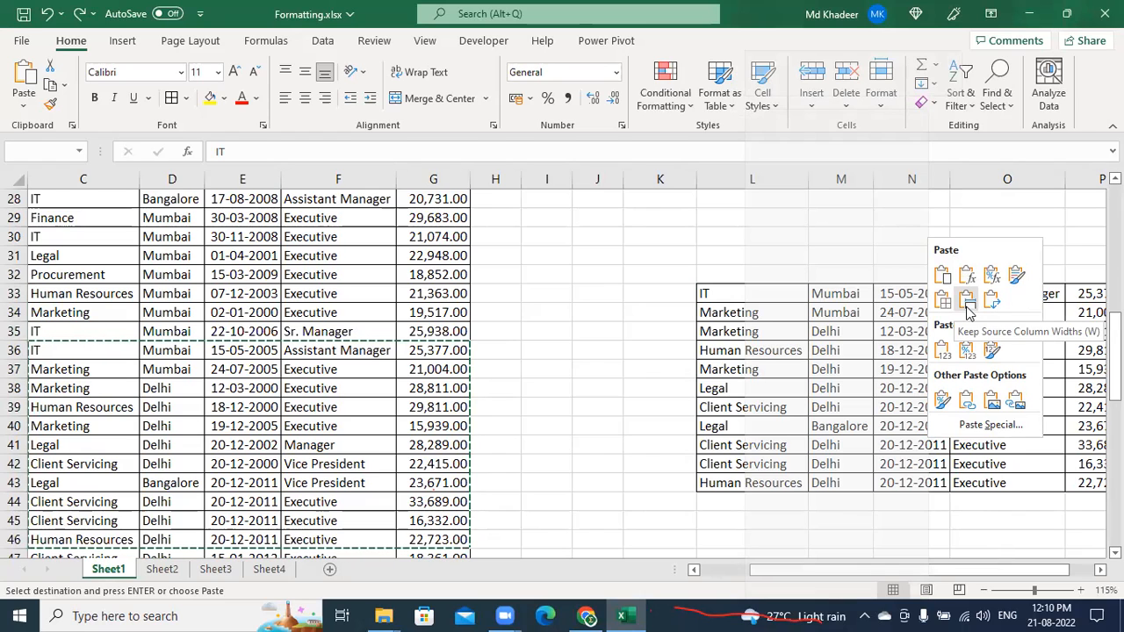
click(968, 304)
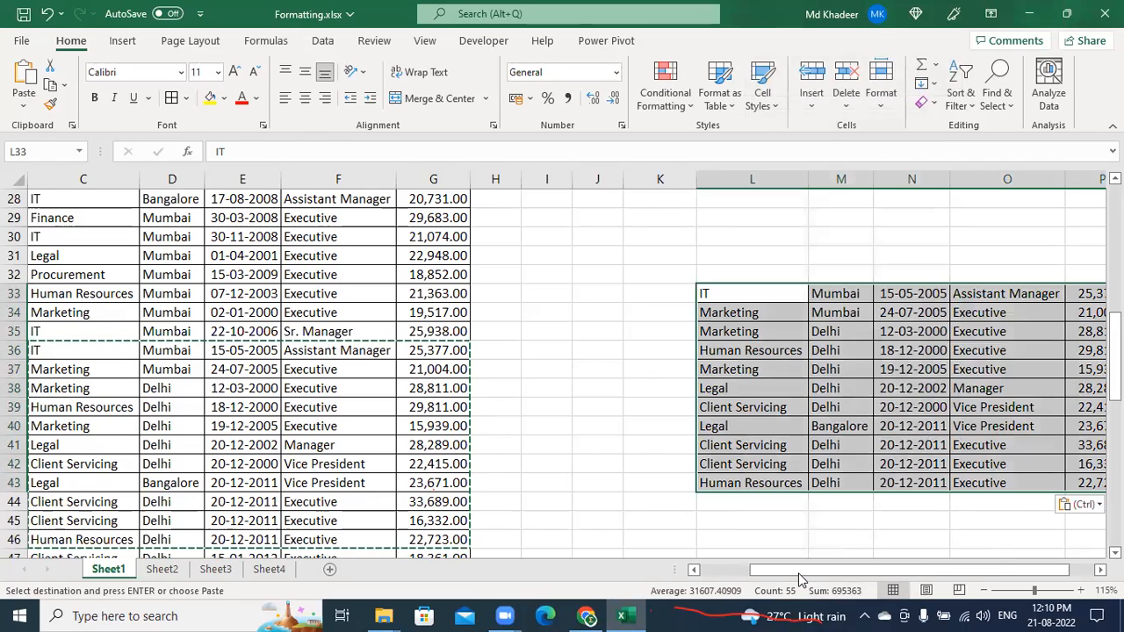
drag(799, 578, 819, 577)
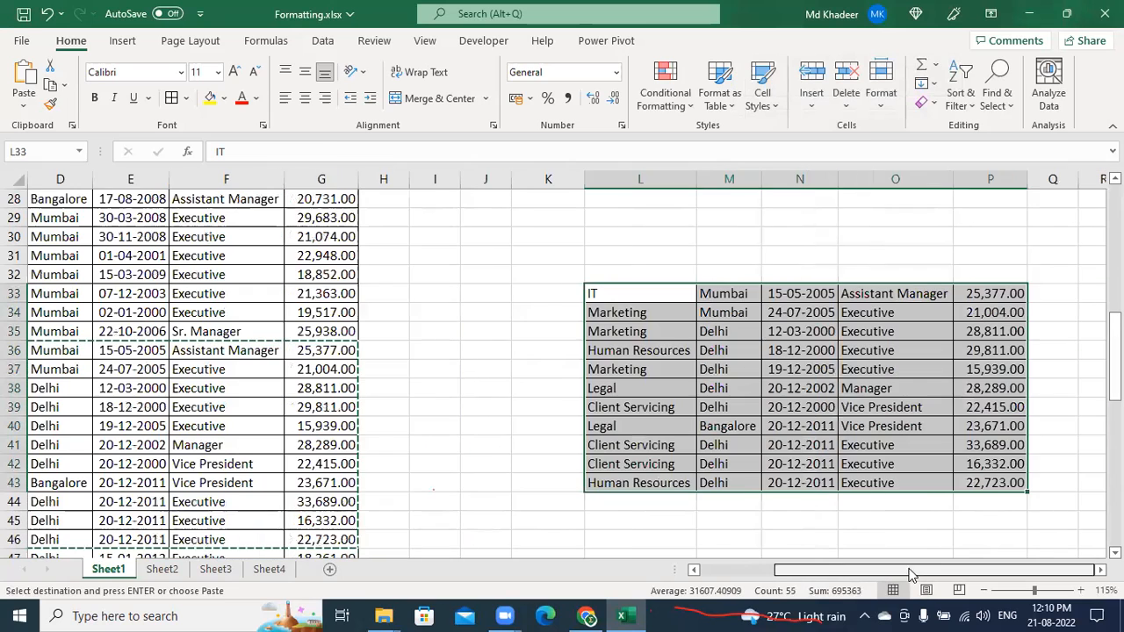
Re-paste with Keep Source Column Widths and check the pasted cells, e.g. 19-12-2005 in N37
click(24, 105)
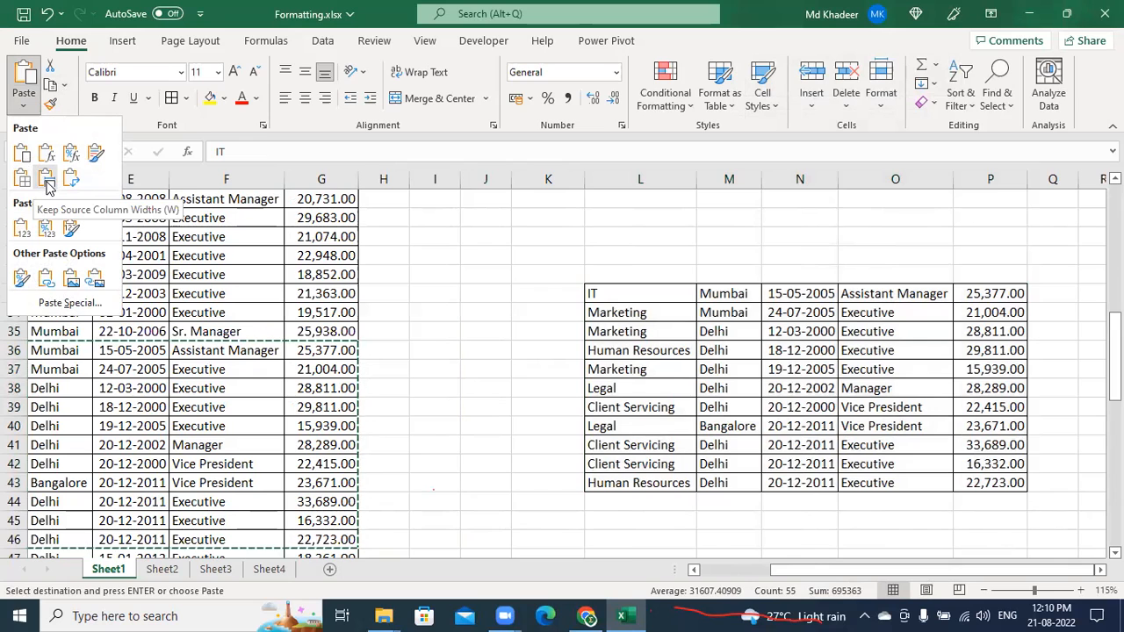
click(47, 182)
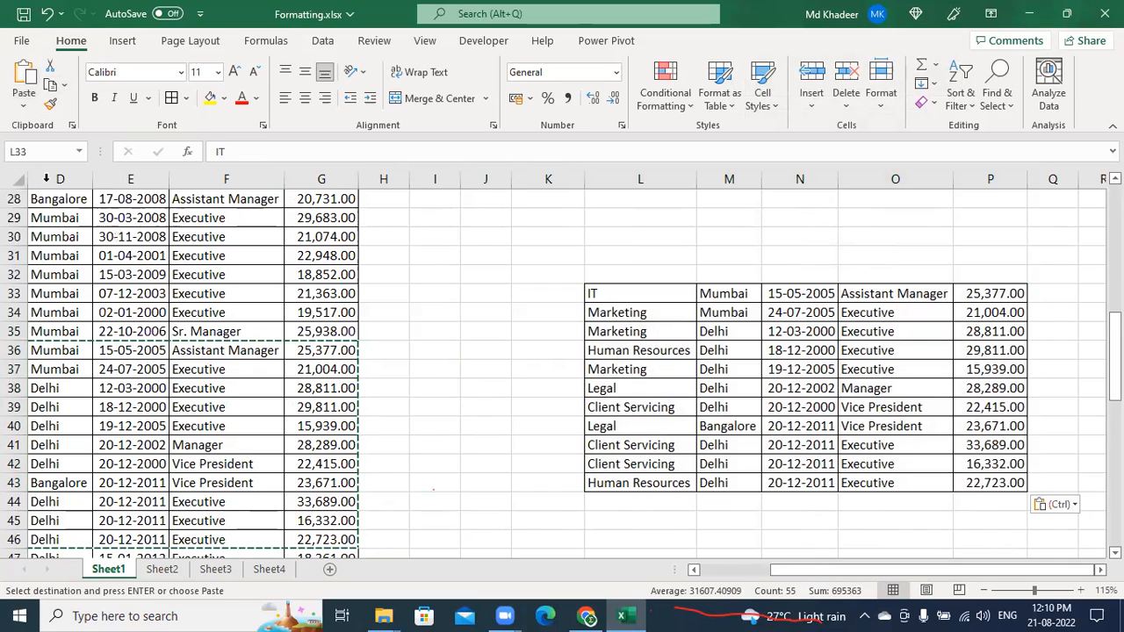
click(869, 426)
key(Right)
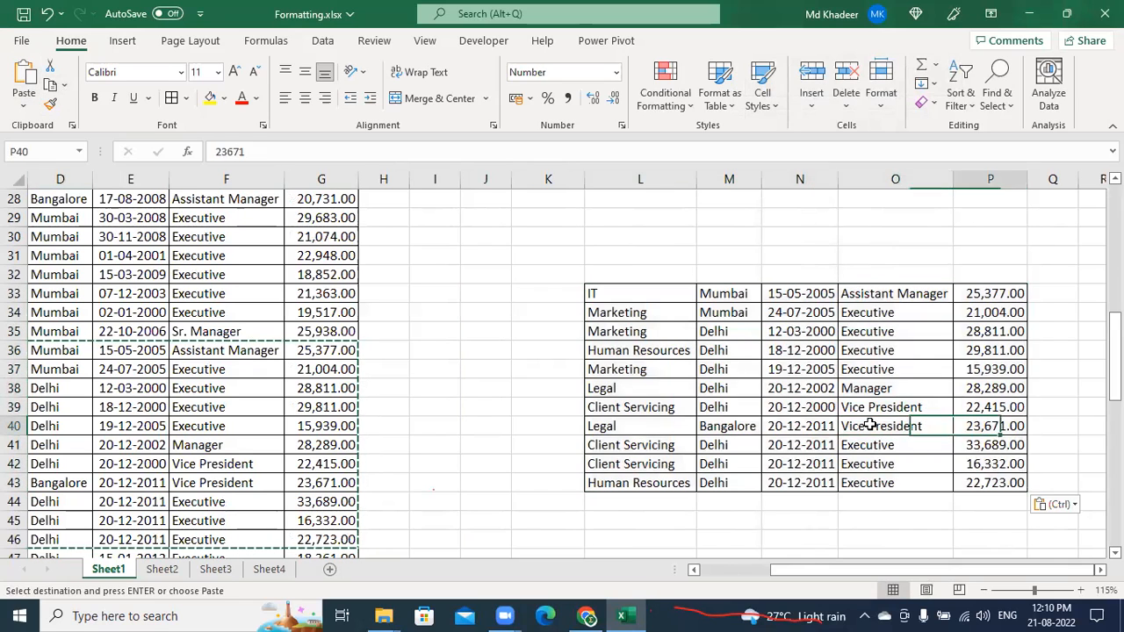
key(Right)
key(Right)
key(Right)
key(Right)
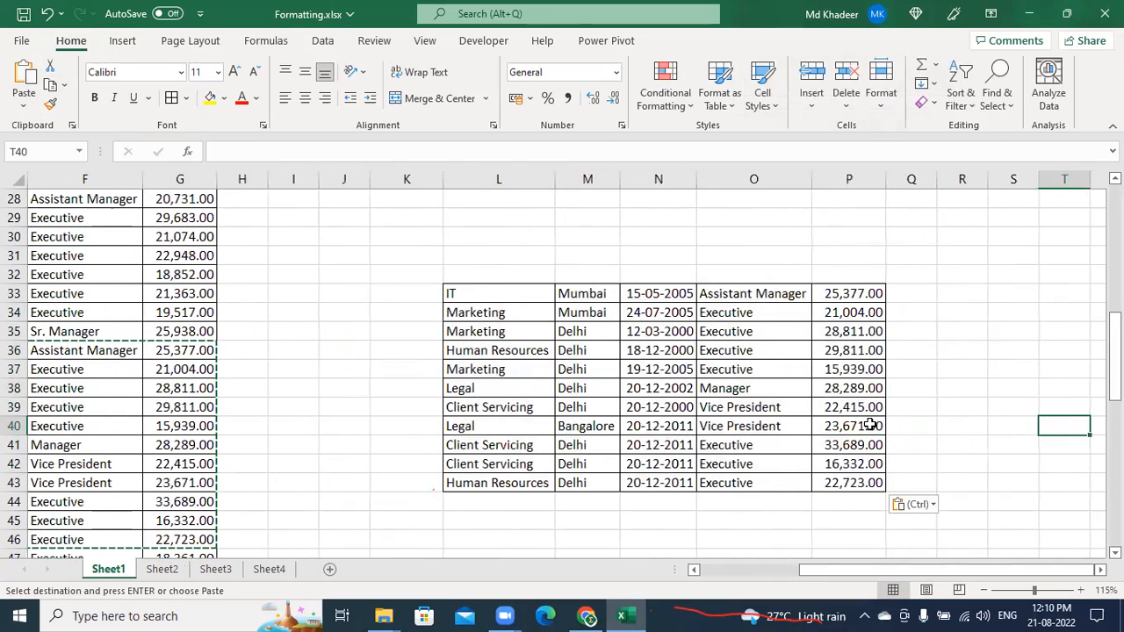
click(625, 378)
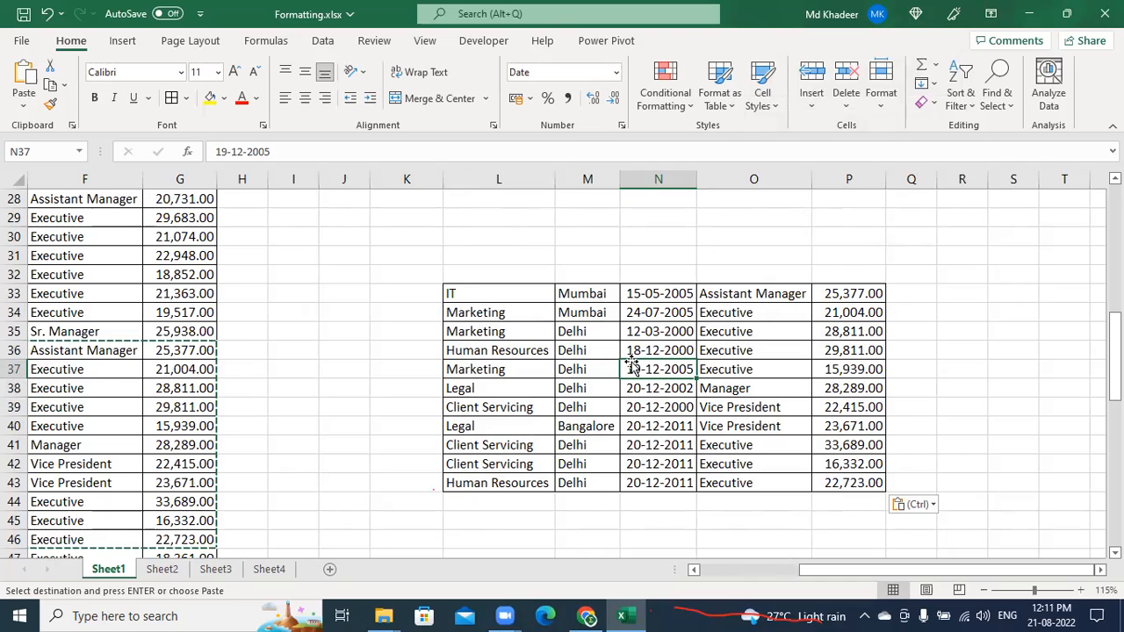
Preview other paste styles at L45 without pasting, then cancel copy mode with Esc
click(24, 103)
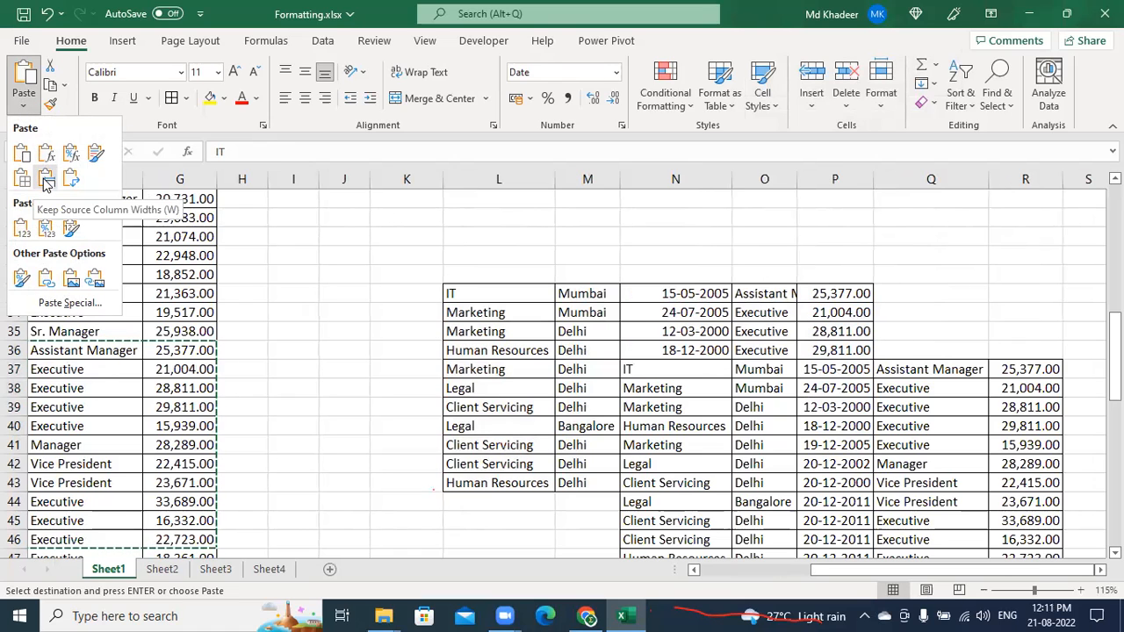
click(518, 524)
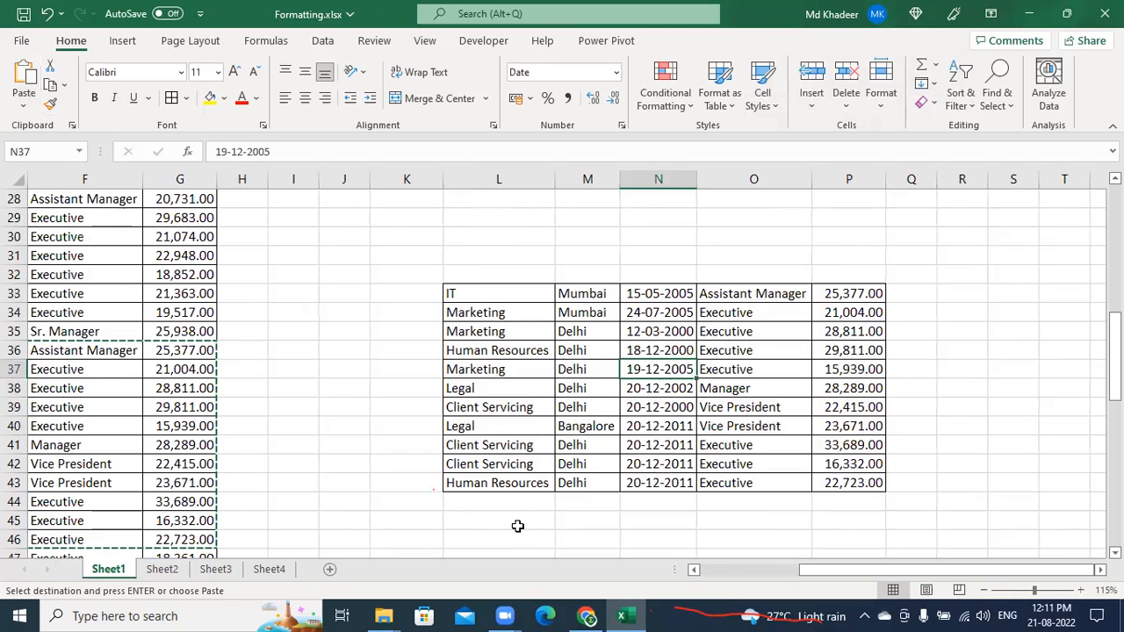
click(24, 104)
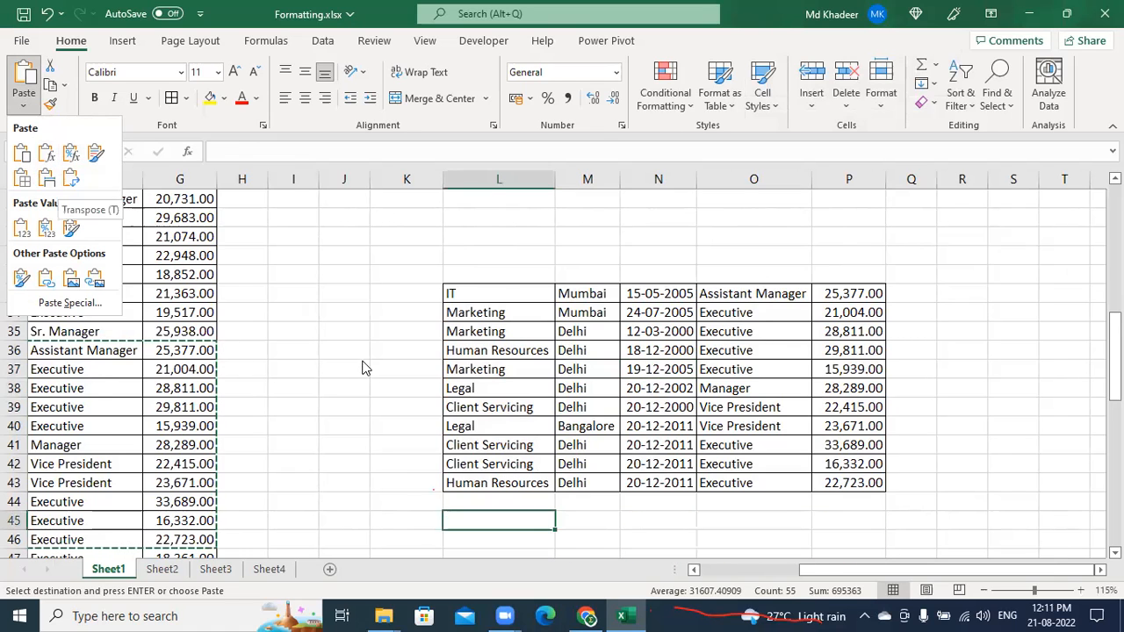
scroll(364, 367, down, 2)
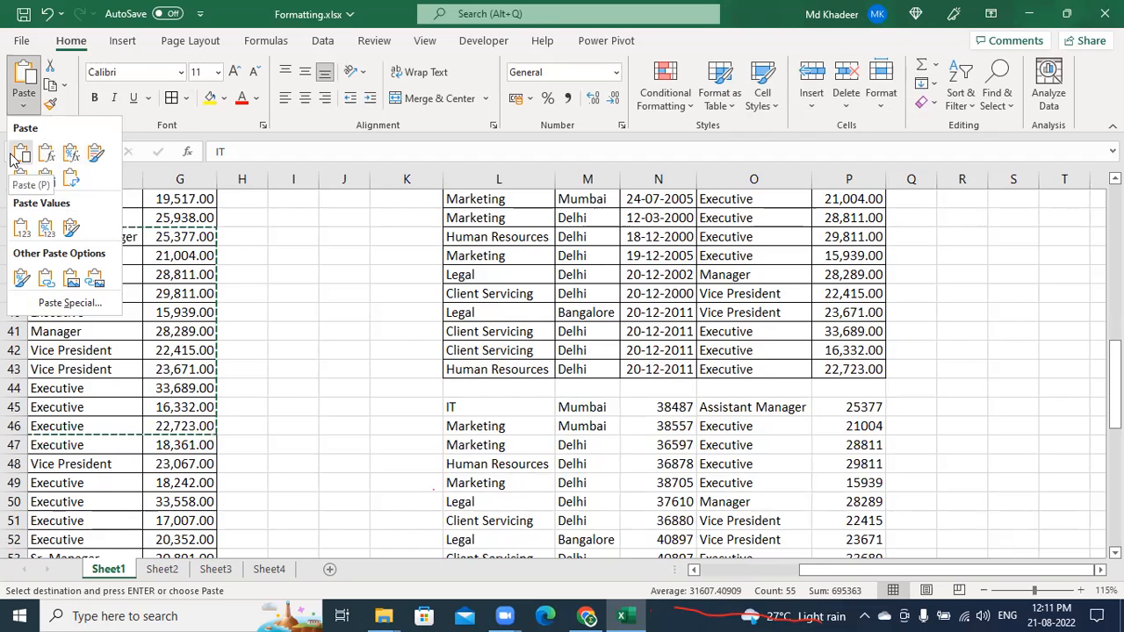
click(650, 277)
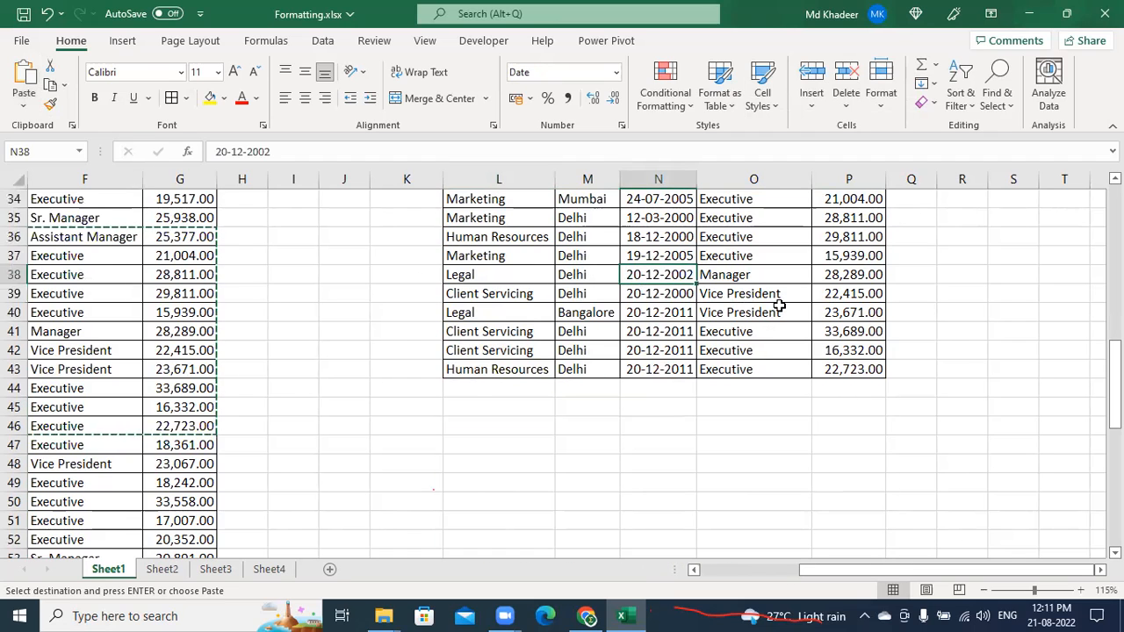
scroll(778, 306, up, 2)
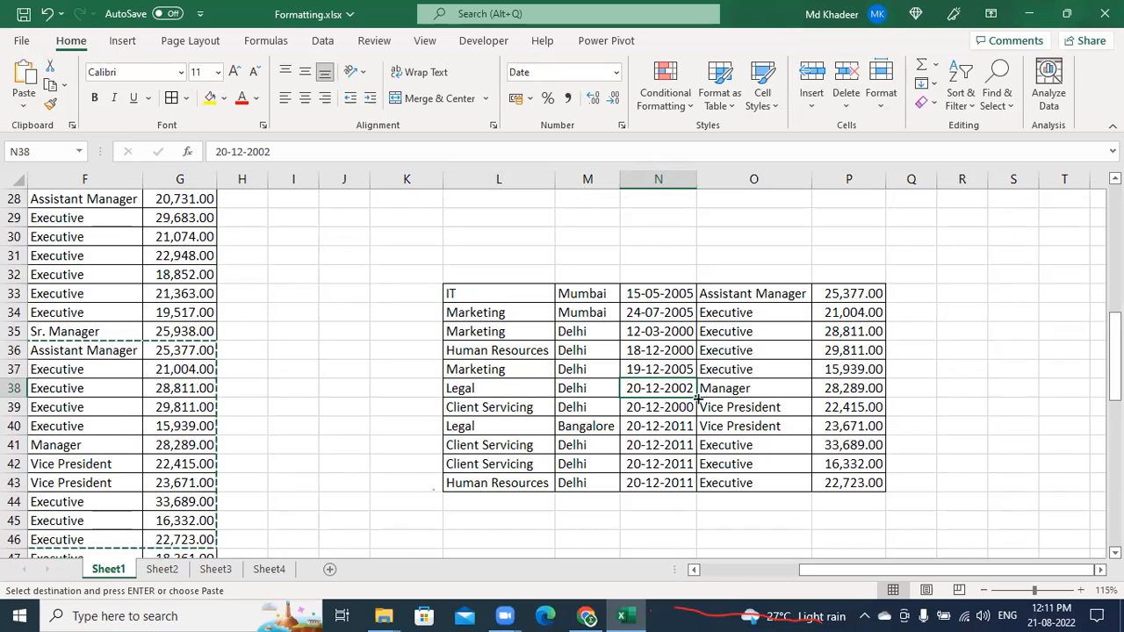
key(Escape)
click(681, 330)
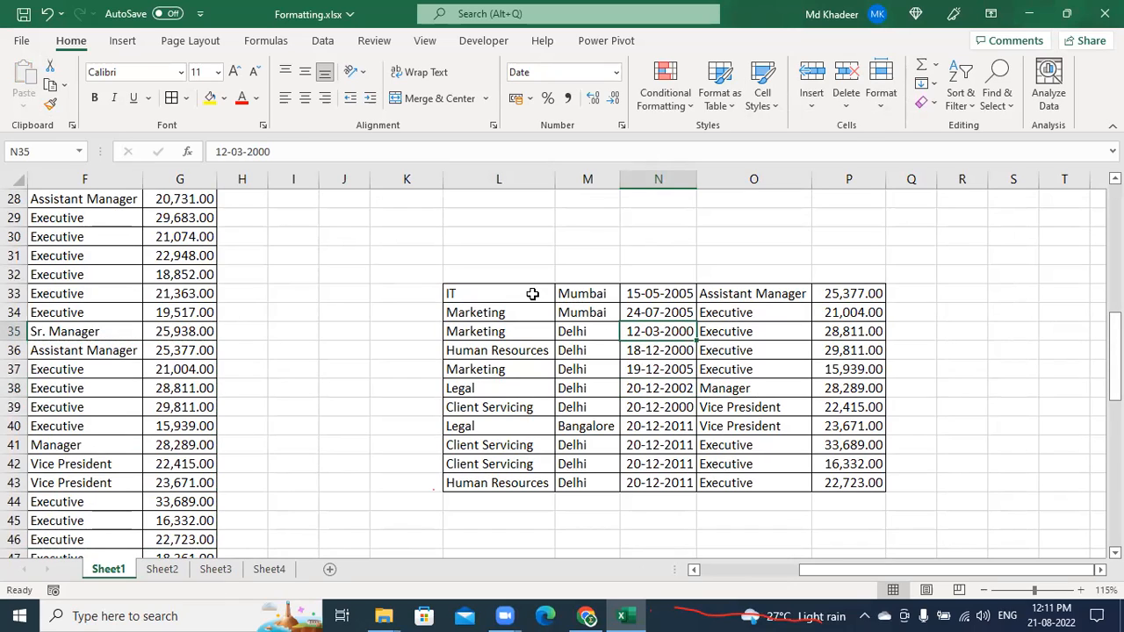
drag(532, 293, 881, 477)
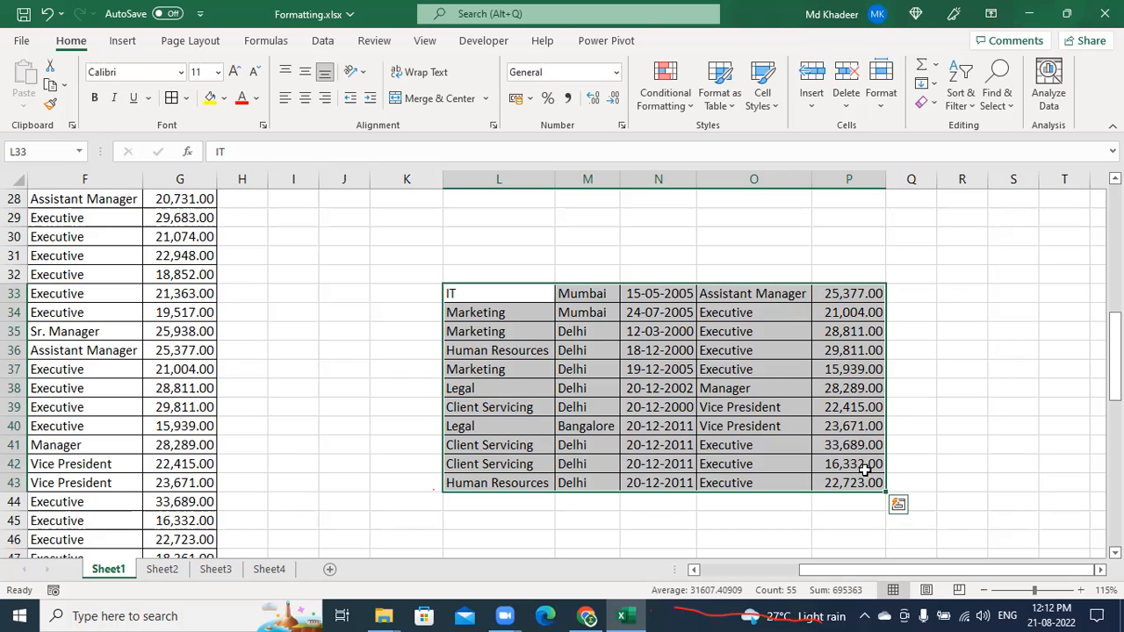
key(ctrl+space)
key(Delete)
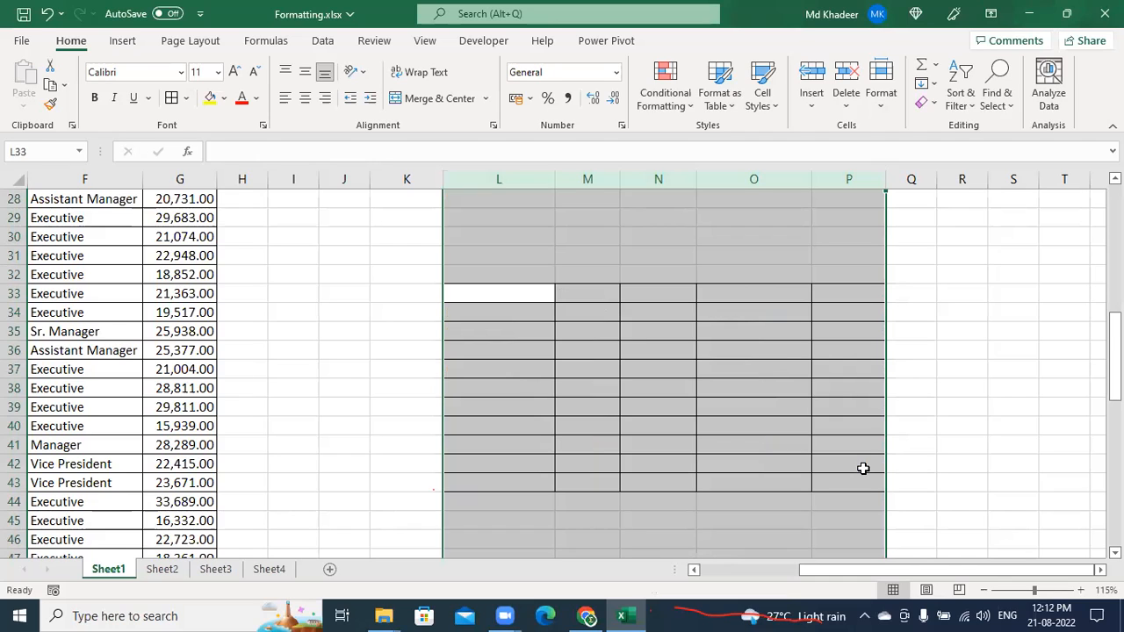
scroll(863, 468, up, 5)
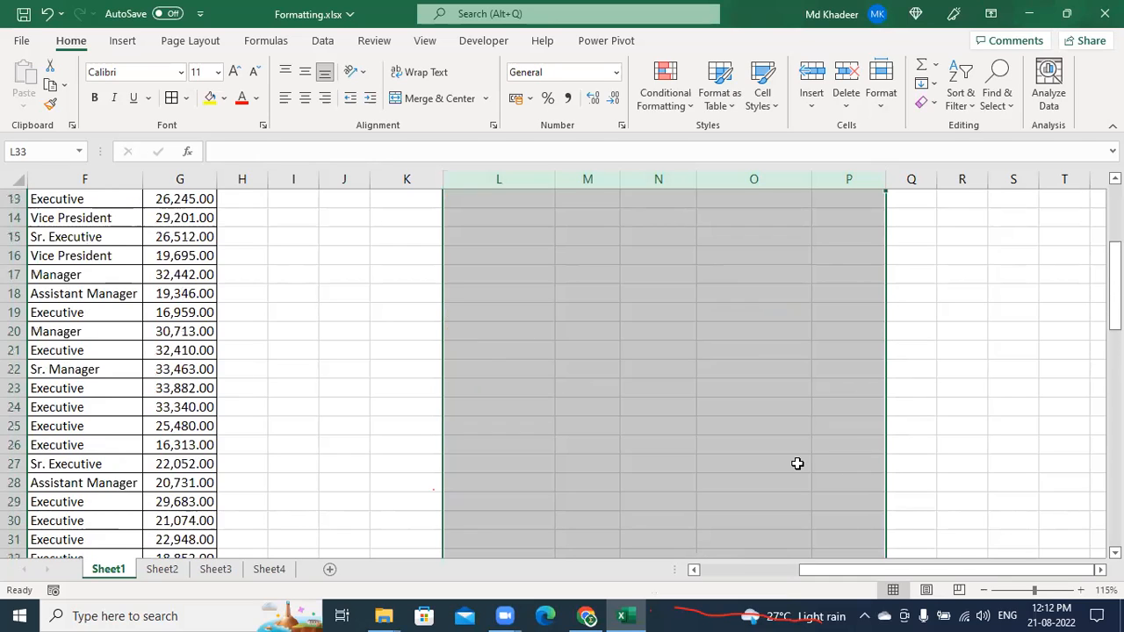
scroll(796, 462, down, 4)
click(586, 426)
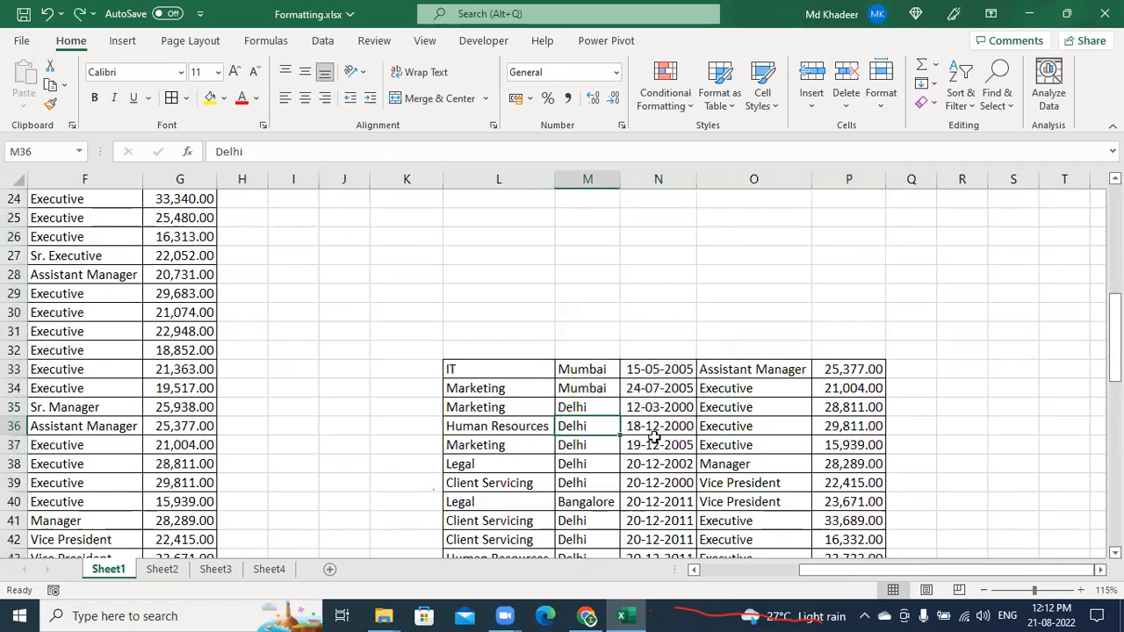
scroll(663, 437, up, 8)
drag(53, 275, 211, 445)
key(ctrl+c)
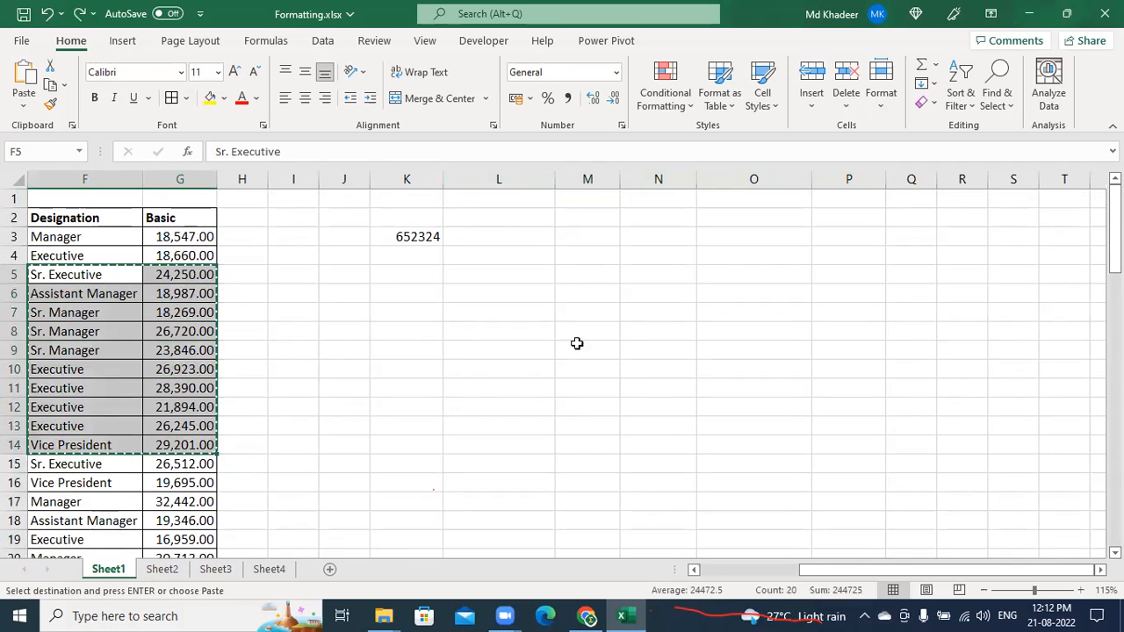
key(ctrl+v)
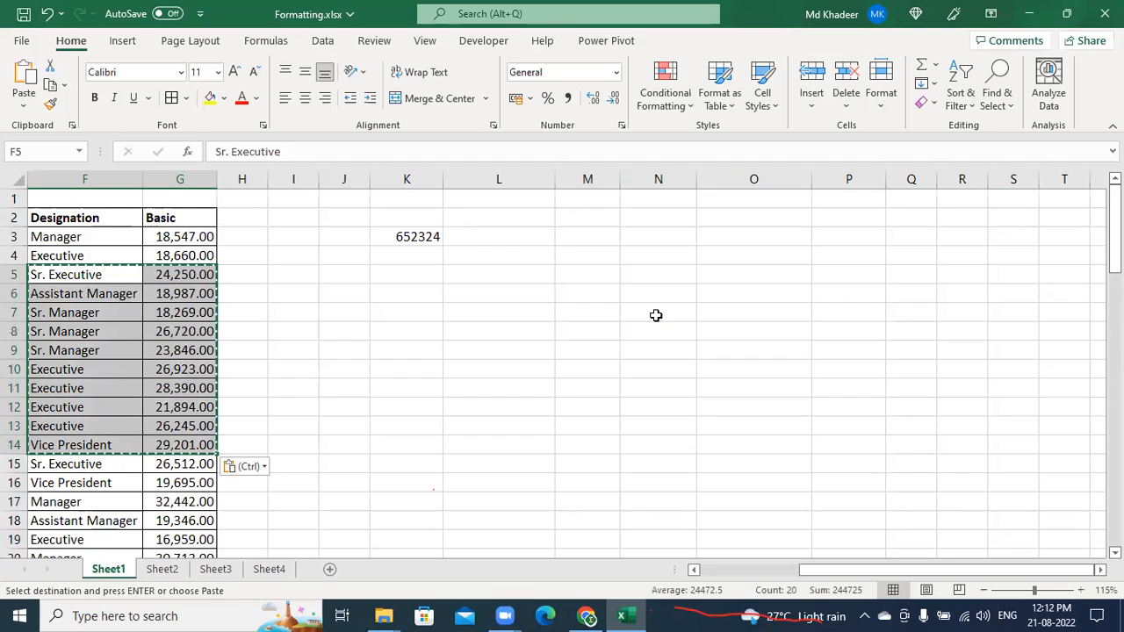
click(655, 315)
key(ctrl+v)
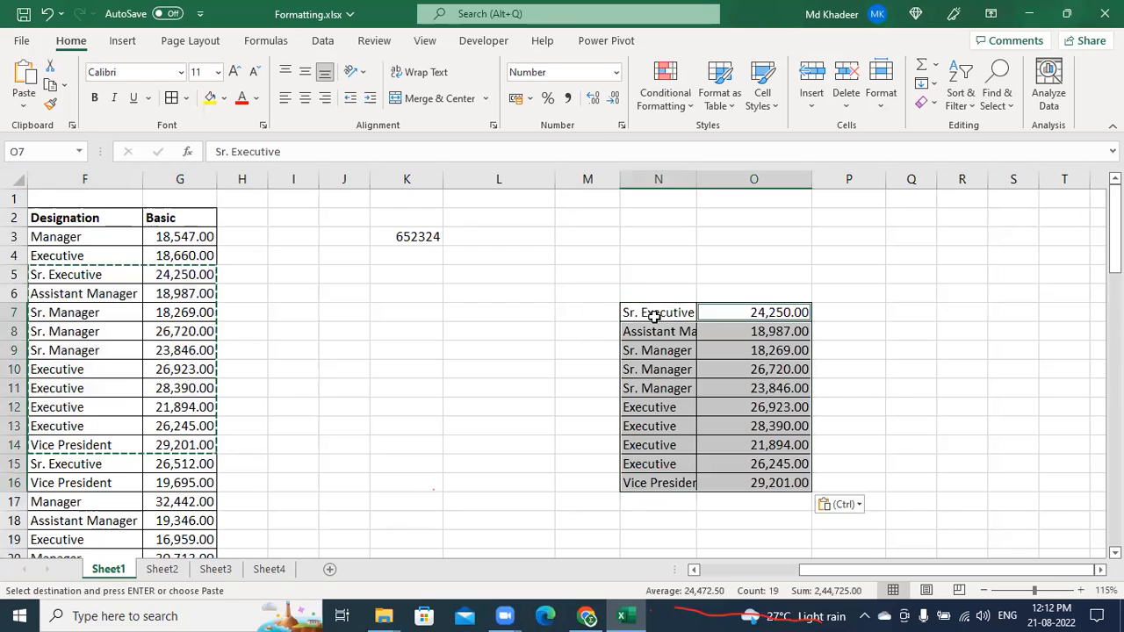
key(Escape)
scroll(740, 421, down, 9)
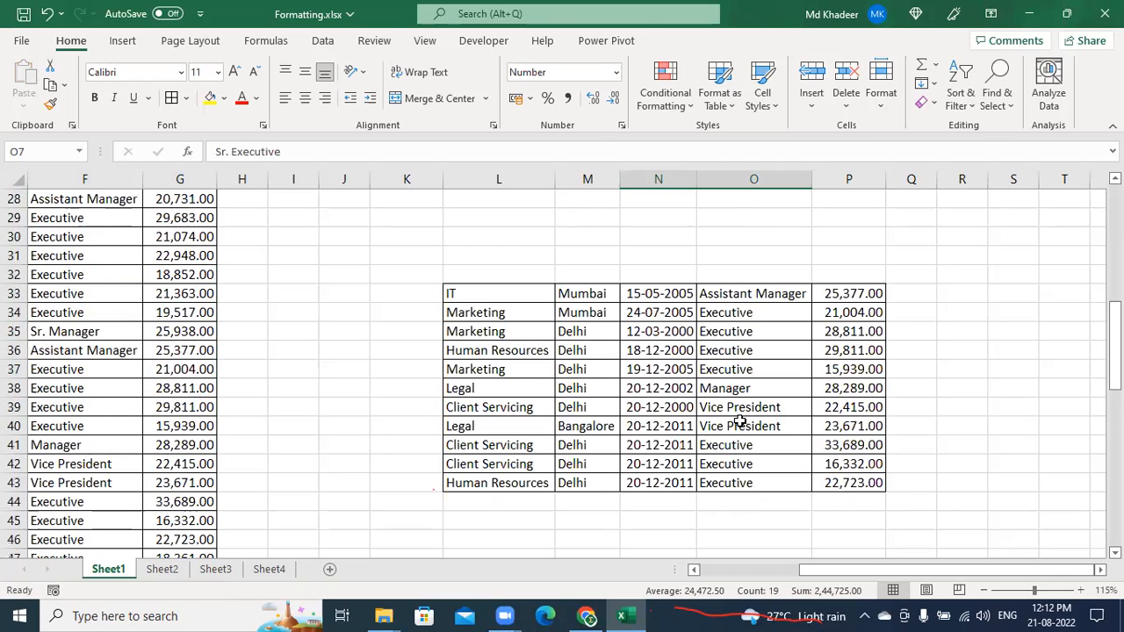
drag(512, 293, 863, 490)
scroll(841, 457, up, 5)
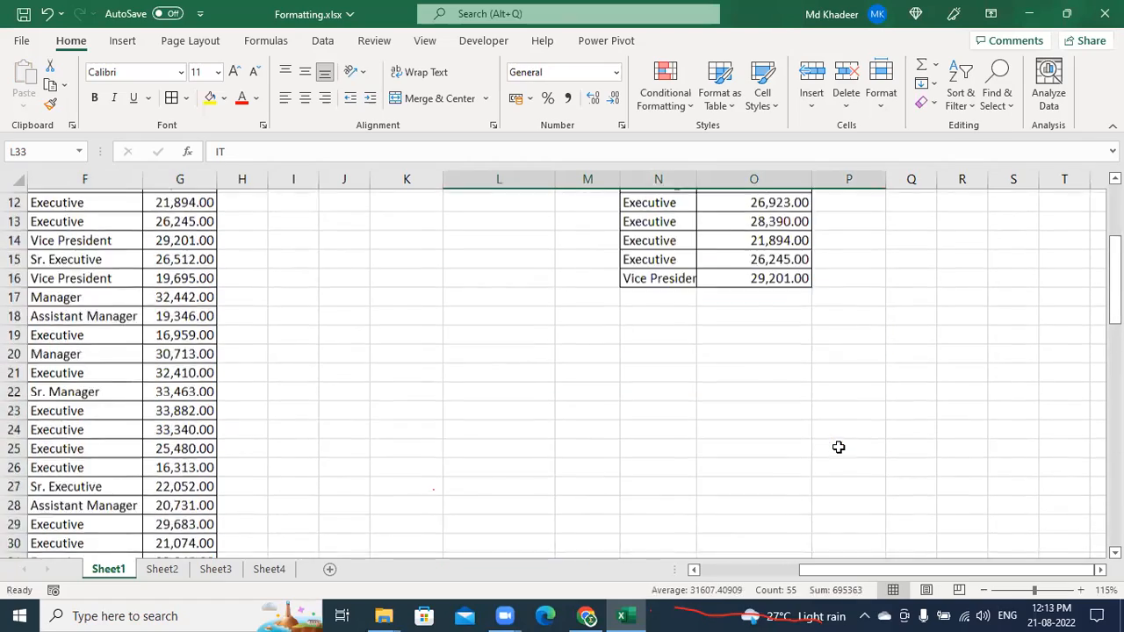
scroll(837, 445, up, 4)
scroll(835, 442, down, 2)
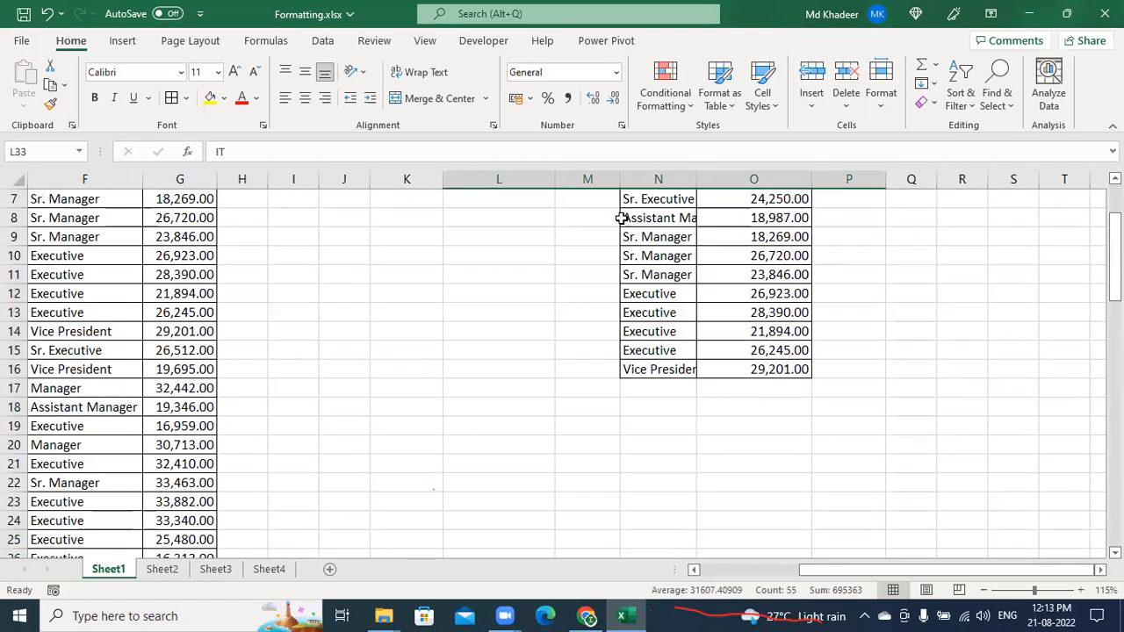
scroll(718, 479, down, 1)
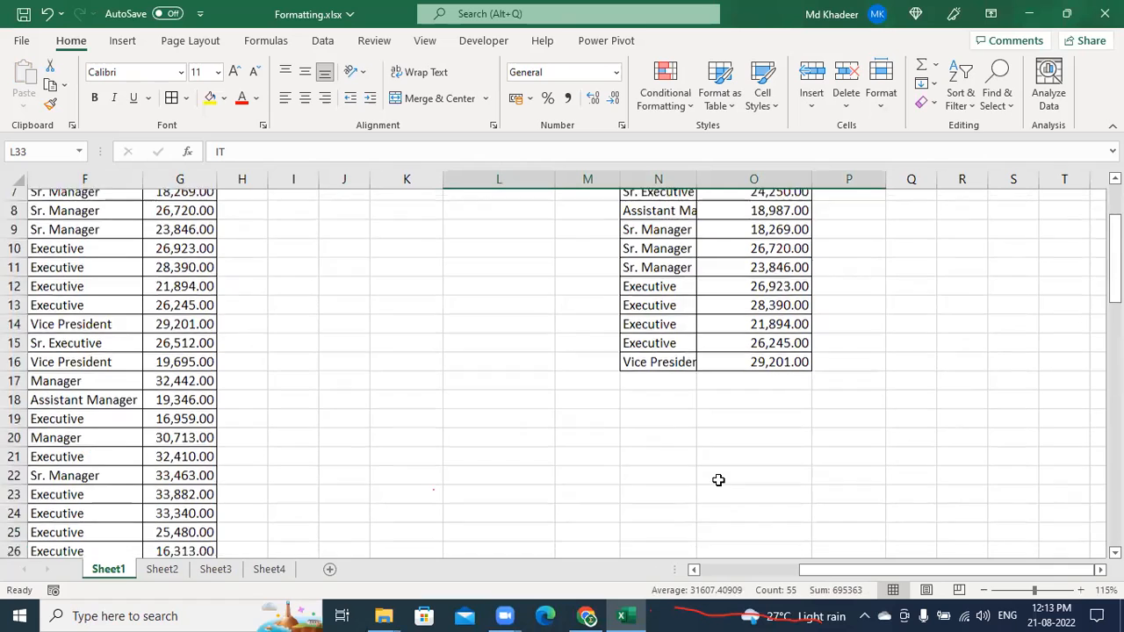
scroll(718, 480, down, 10)
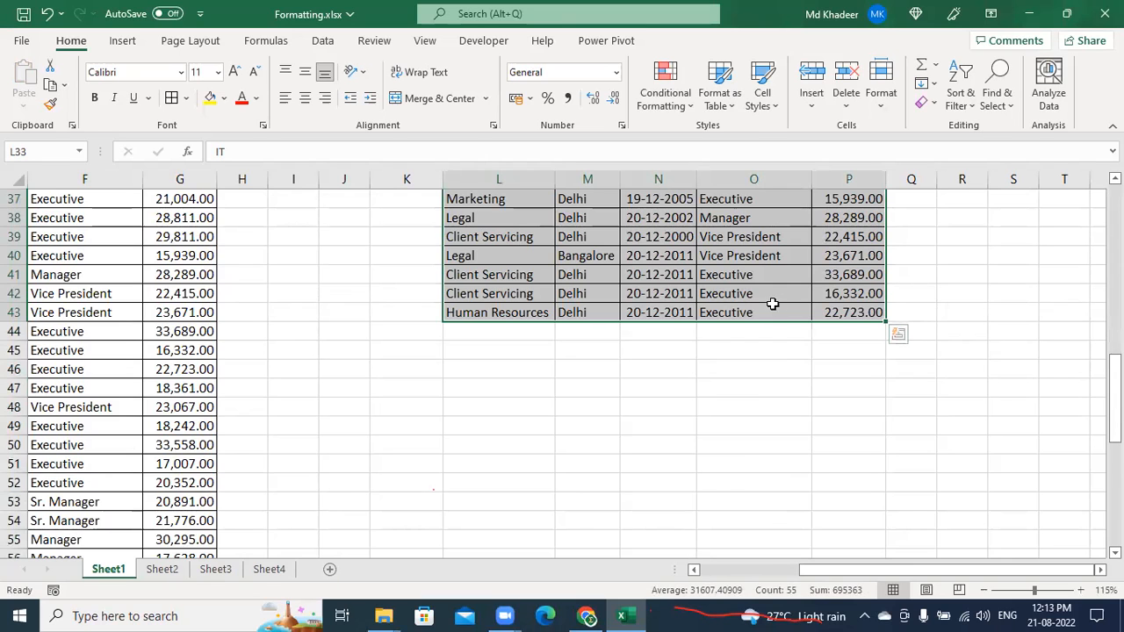
scroll(790, 290, up, 2)
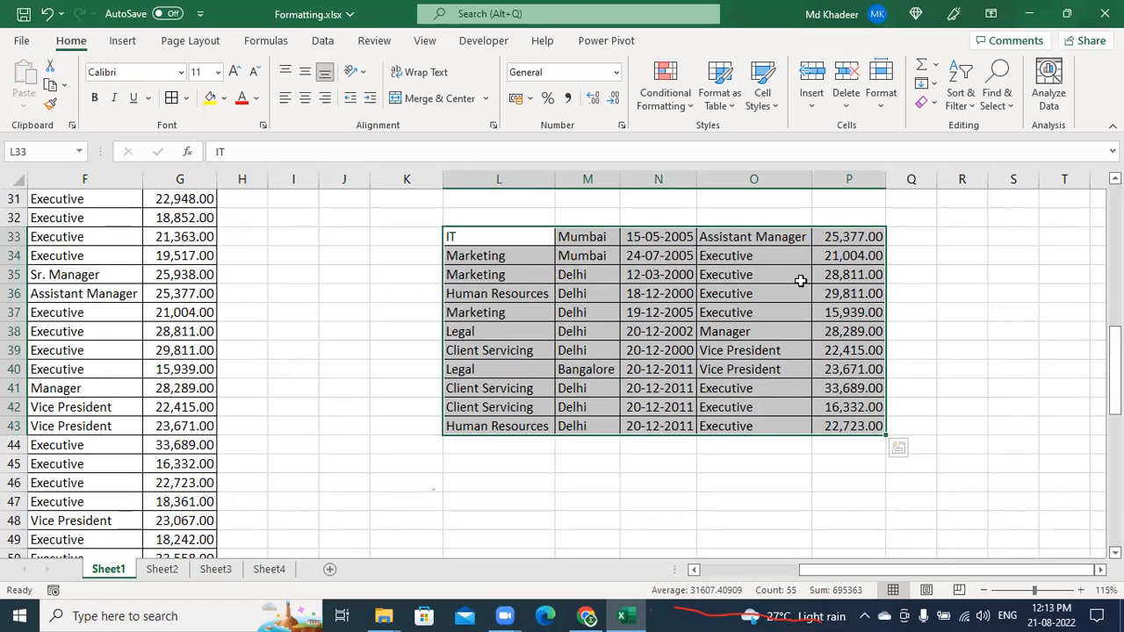
key(Delete)
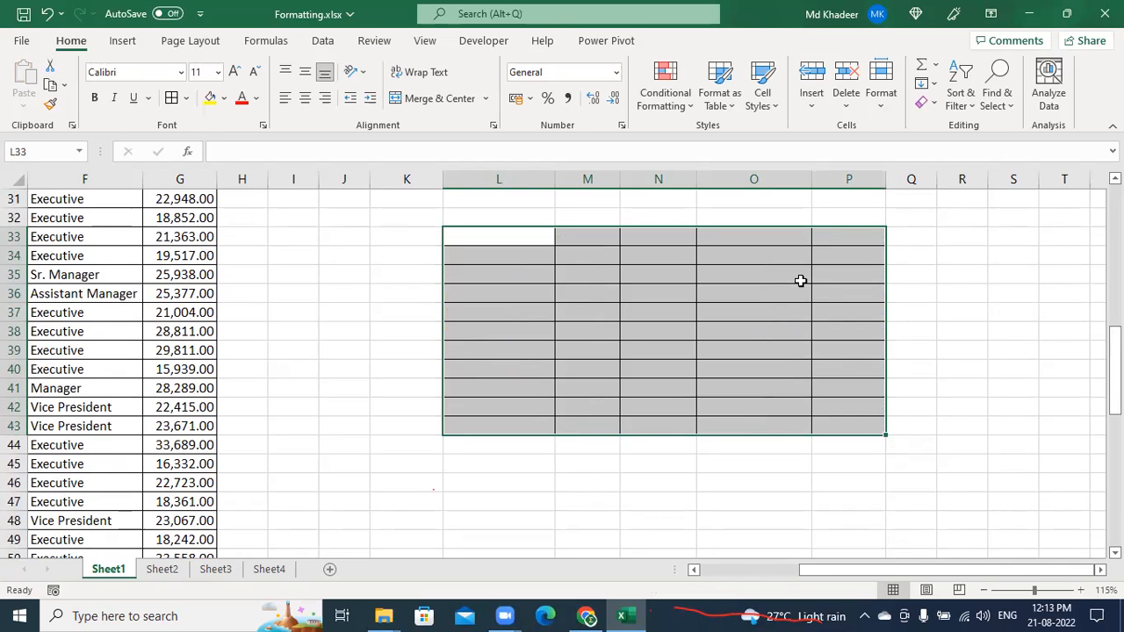
key(ctrl+z)
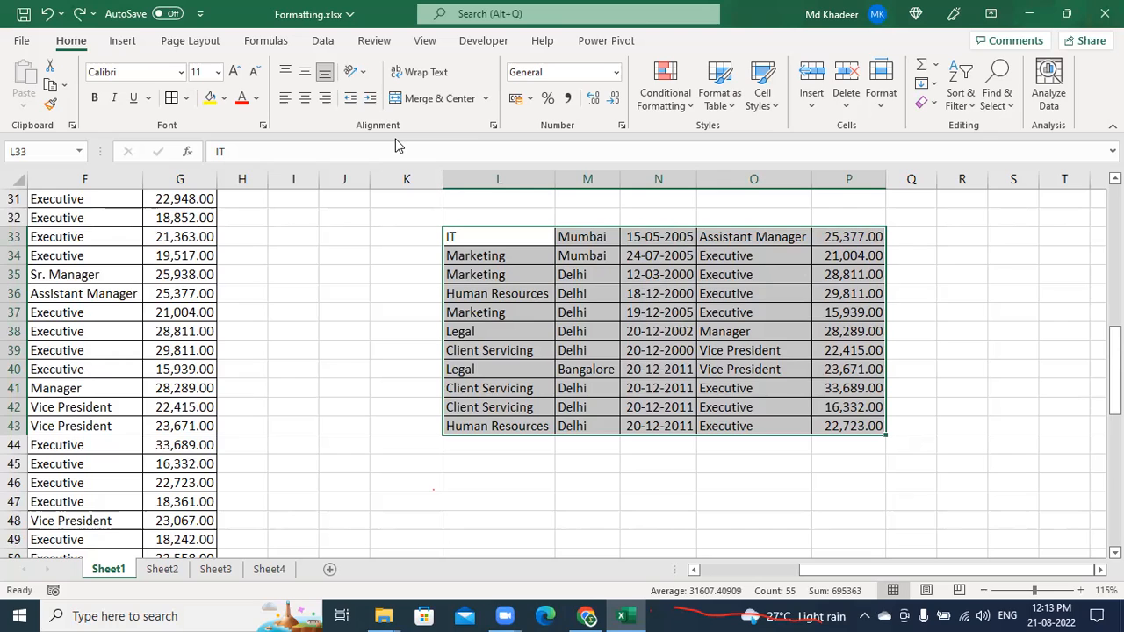
key(Delete)
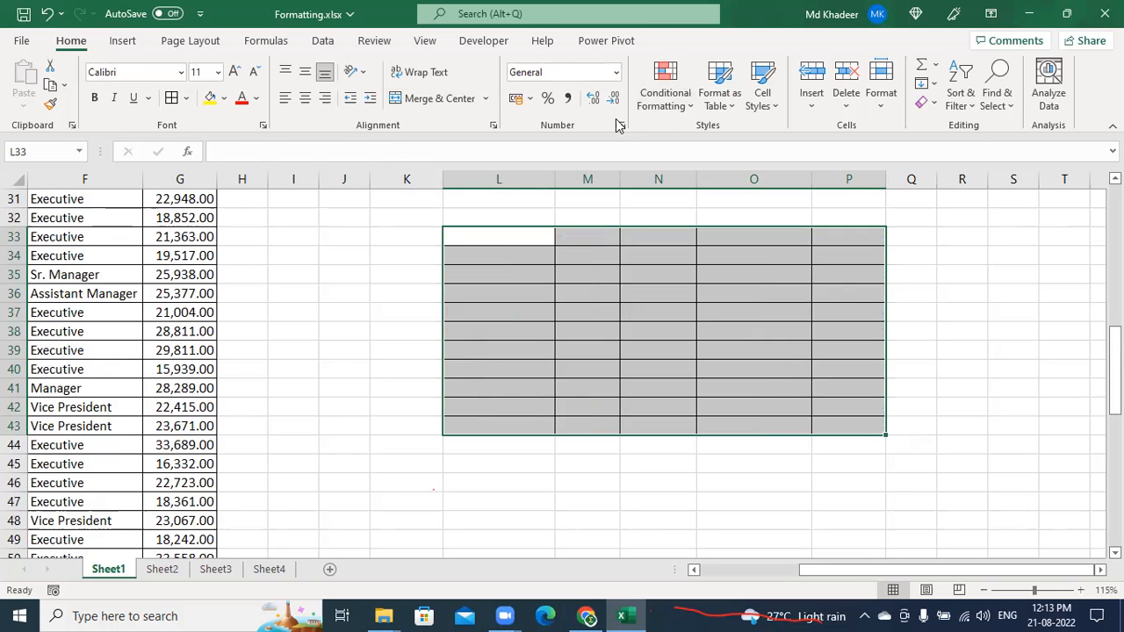
click(739, 106)
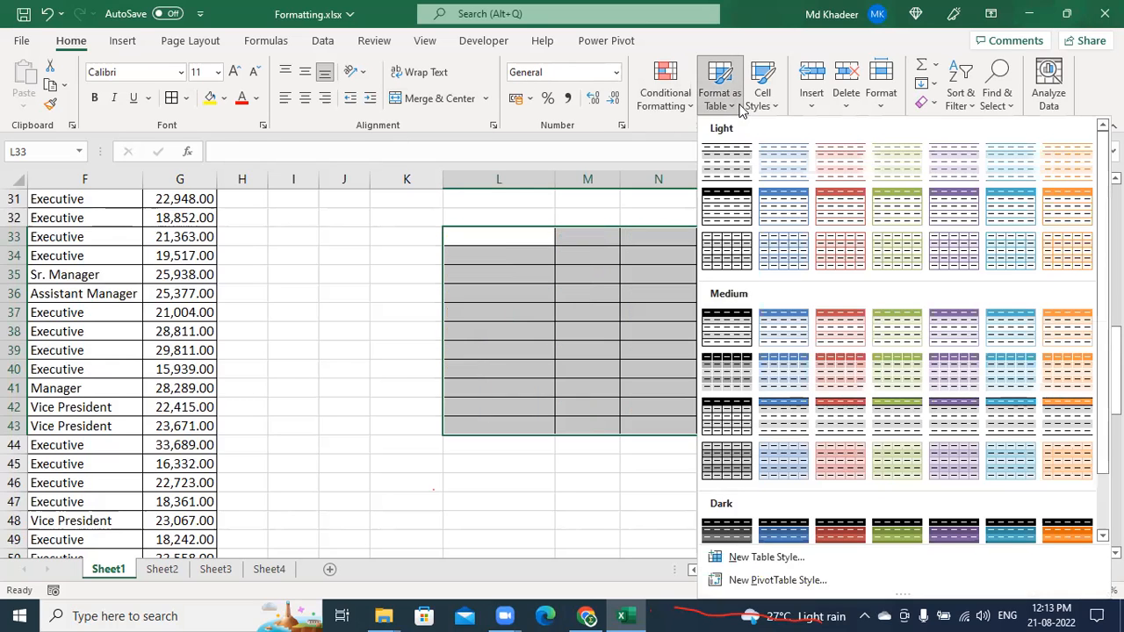
scroll(763, 290, down, 2)
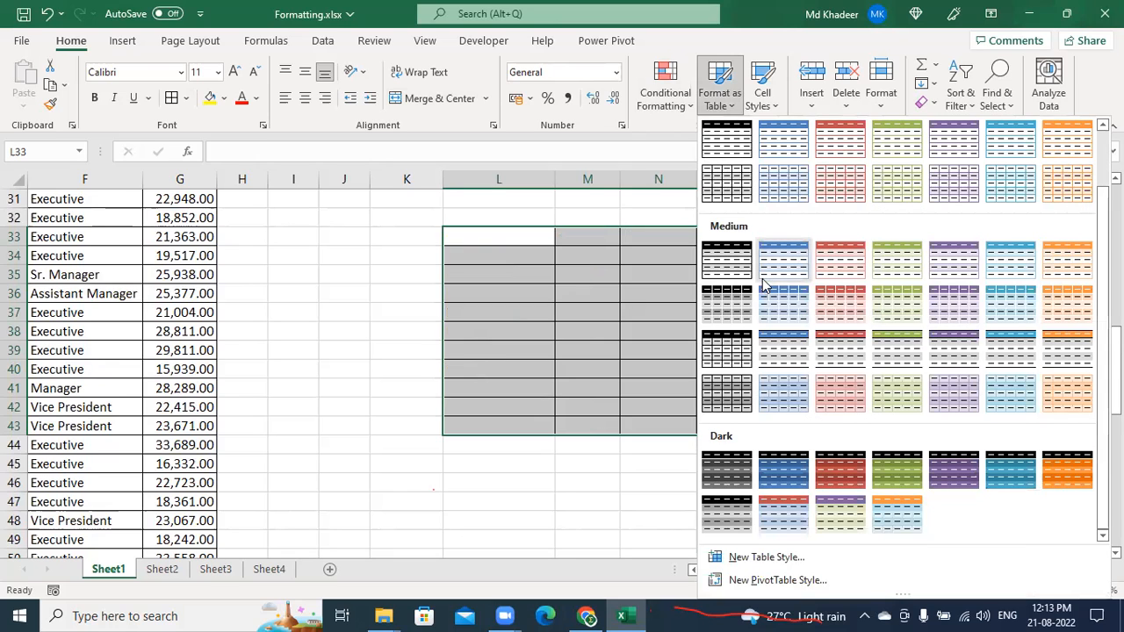
scroll(762, 263, up, 2)
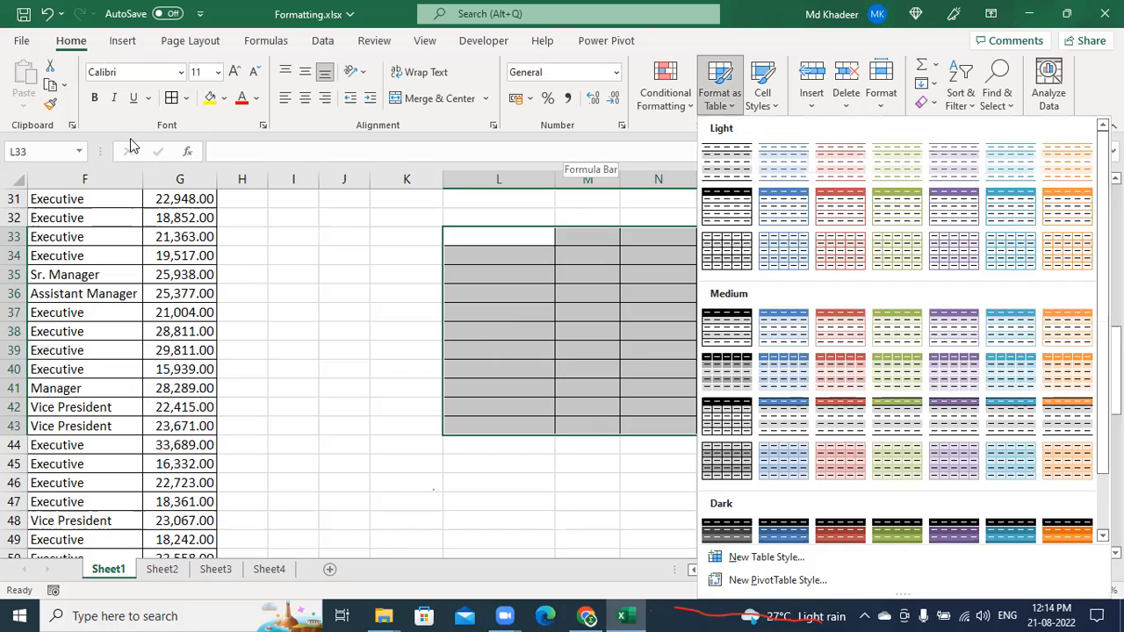
click(186, 98)
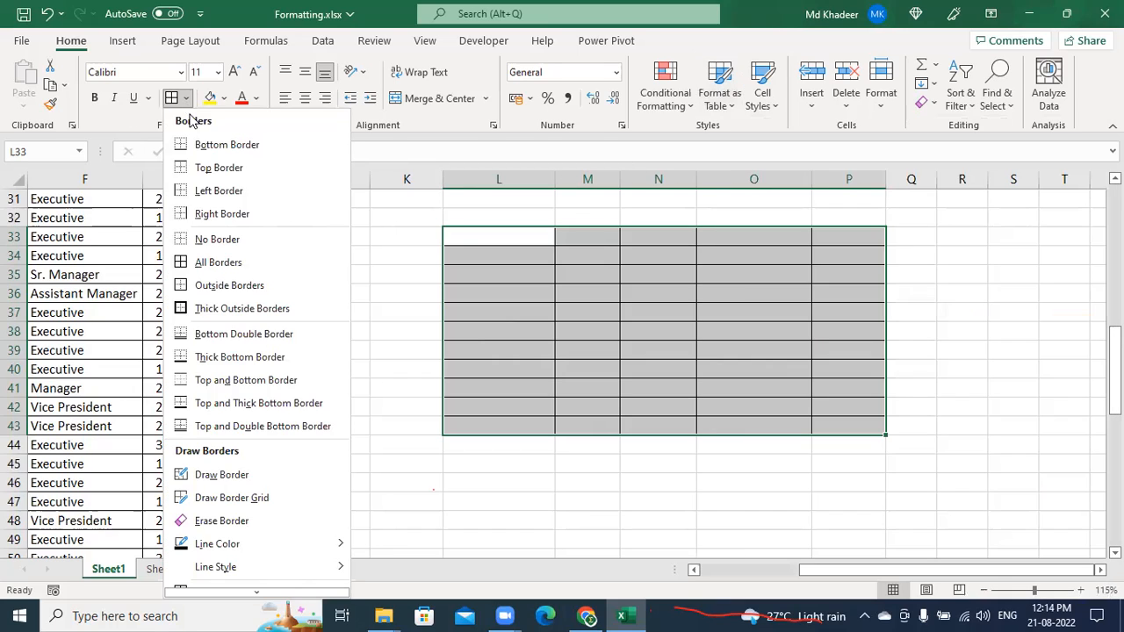
click(241, 242)
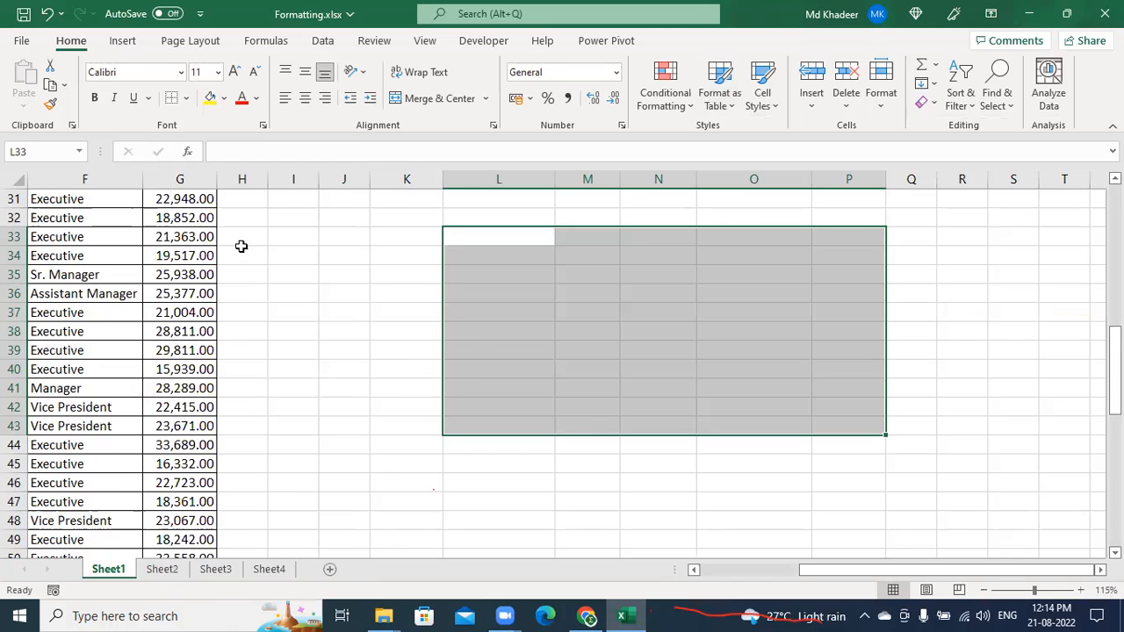
key(ctrl+z)
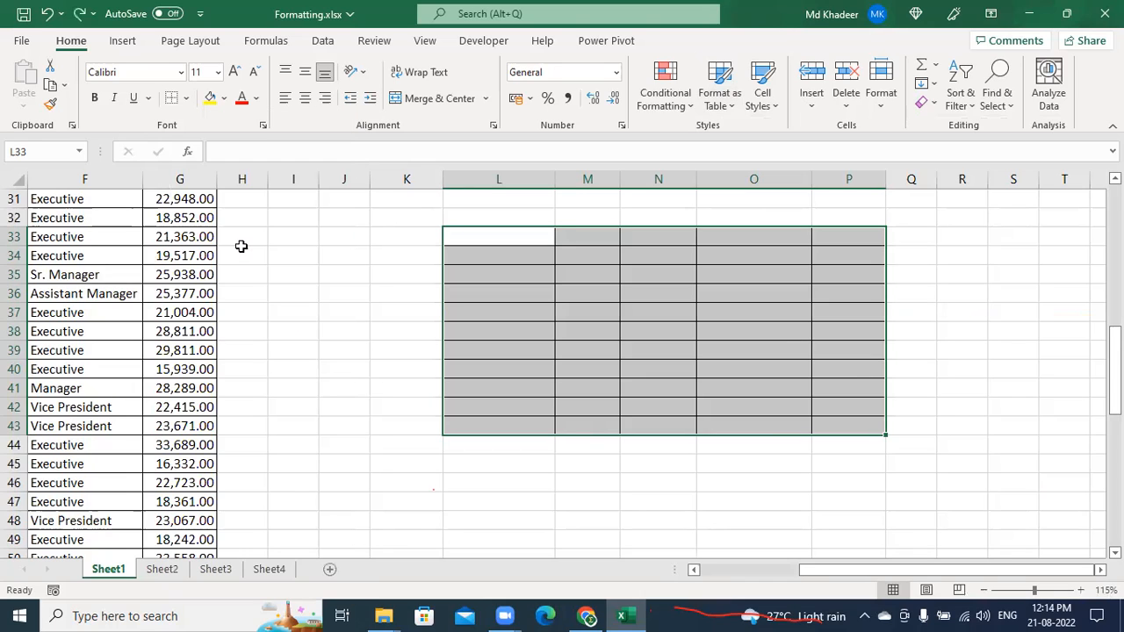
text(IT	Mumbai	15-05-2005	Assistant Manager	25,377.00 Marketing	Mumbai	24-07-2005	Executive	21,004.00 Marketing	Delhi	12-03-2000	Executive	28,811.00 Human Resources	Delhi	18-12-2000	Executive	29,811.00 Marketing	Delhi	19-12-2005	Executive	15,939.00 Legal	Delhi	20-12-2002	Manager	28,289.00 Client Servicing	Delhi	20-12-2000	Vice President	22,415.00 Legal	Bangalore	20-12-2011	Vice President	23,671.00 Client Servicing	Delhi	20-12-2011	Executive	33,689.00 Client Servicing	Delhi	20-12-2011	Executive	16,332.00 Human Resources	Delhi	20-12-2011	Executive	22,723.00)
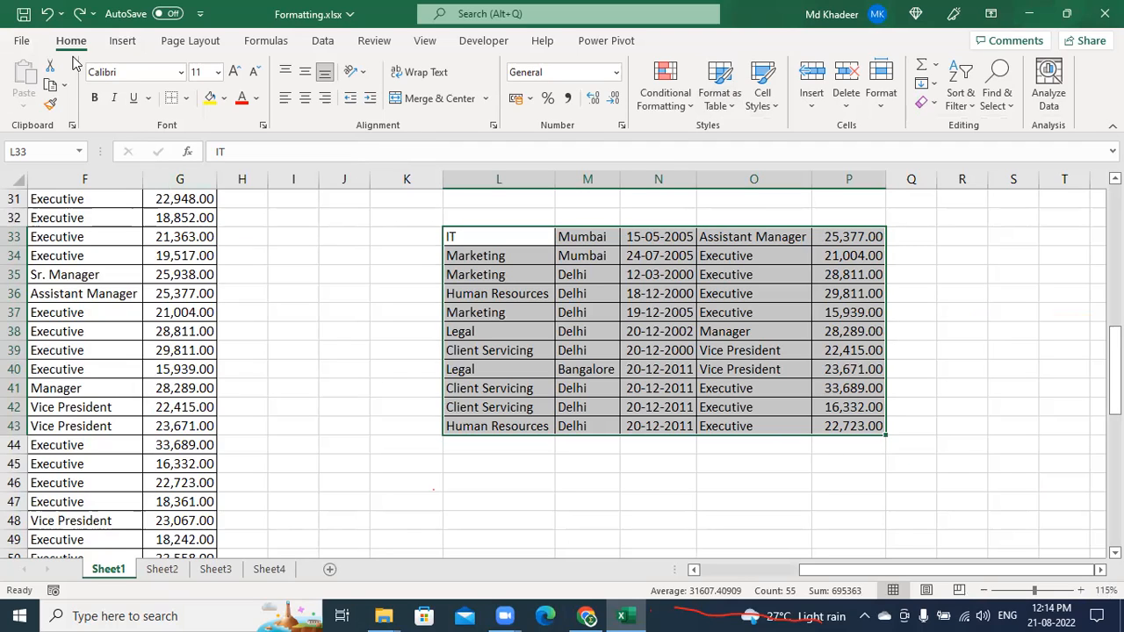
Clear All from L33:P43 via Home > Clear, then undo the clear
click(932, 103)
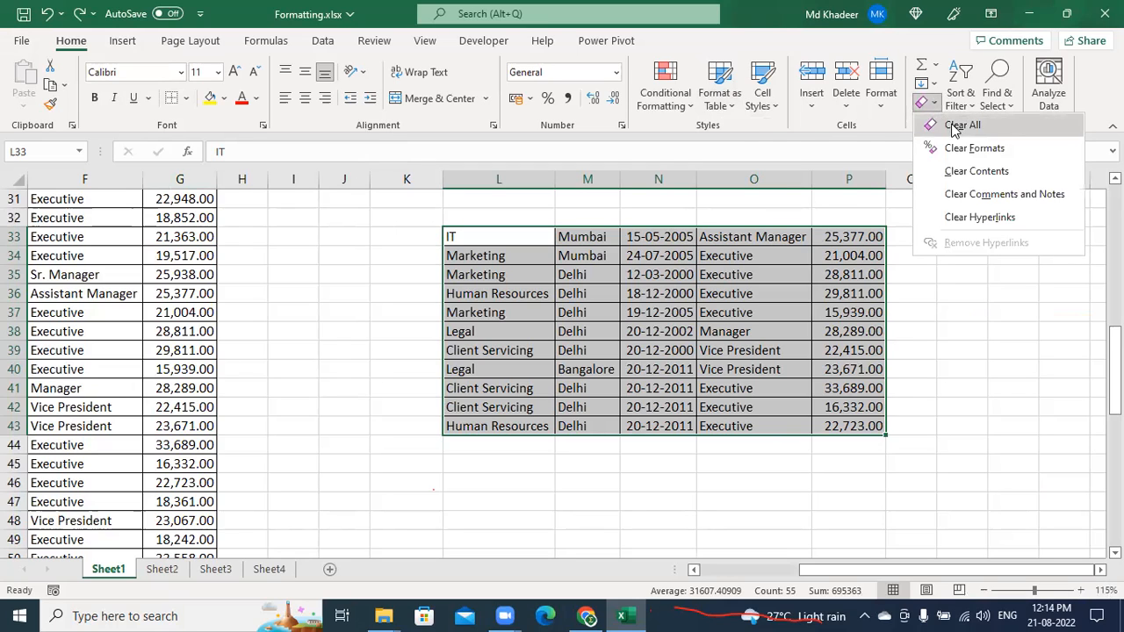
click(954, 127)
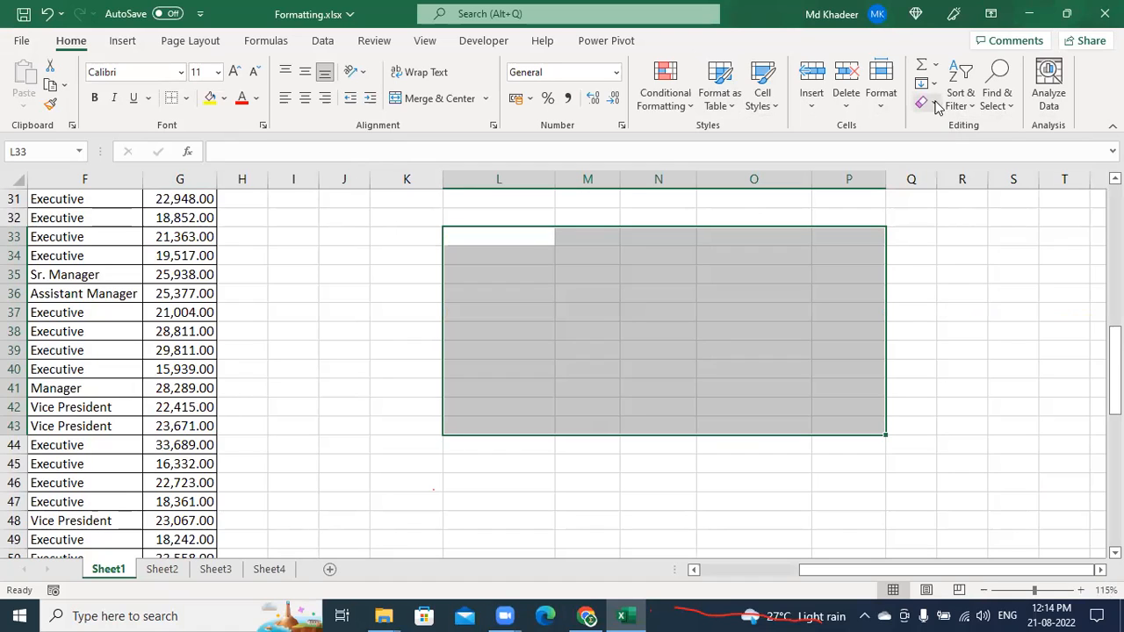
click(932, 106)
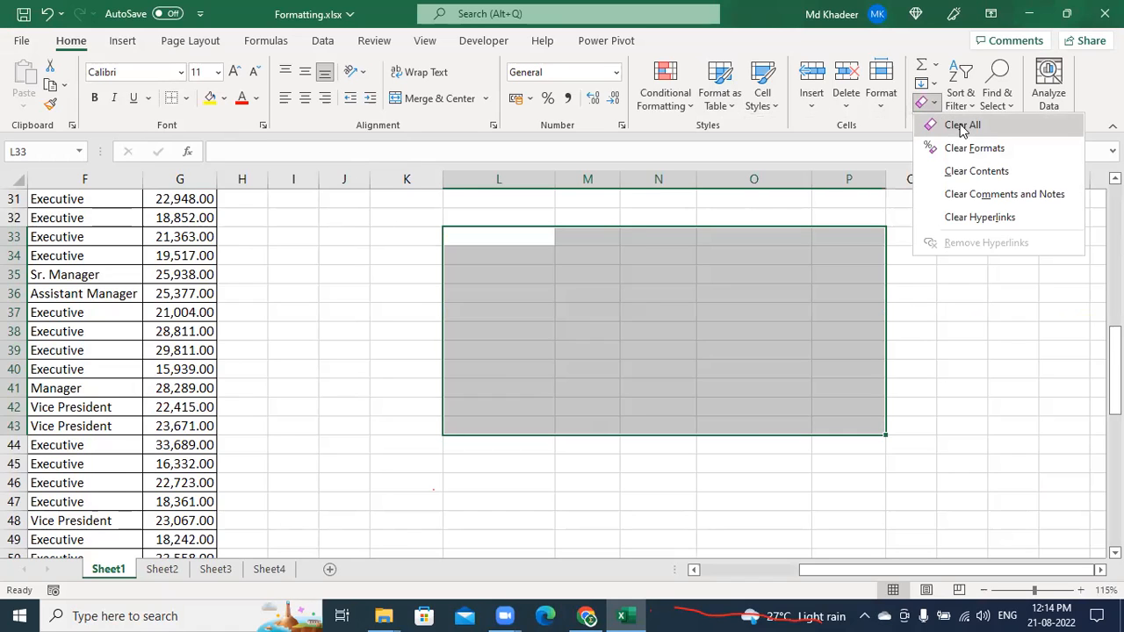
click(963, 126)
key(ctrl+z)
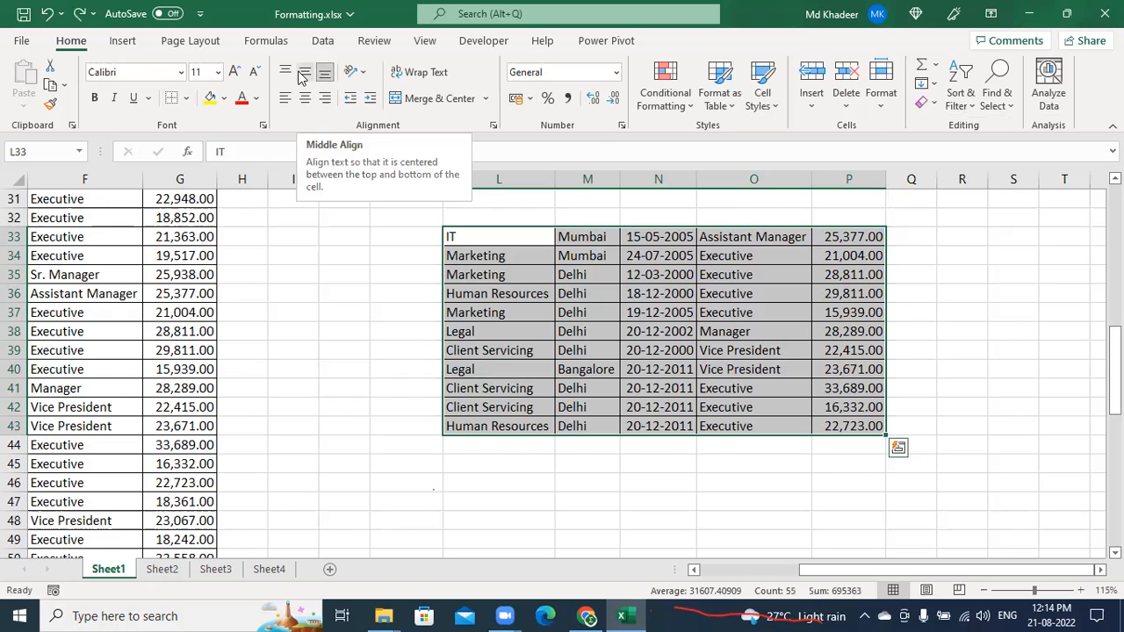
Clear the range with the Alt+H, E, A KeyTips, restore it, then Delete only its contents
key(alt)
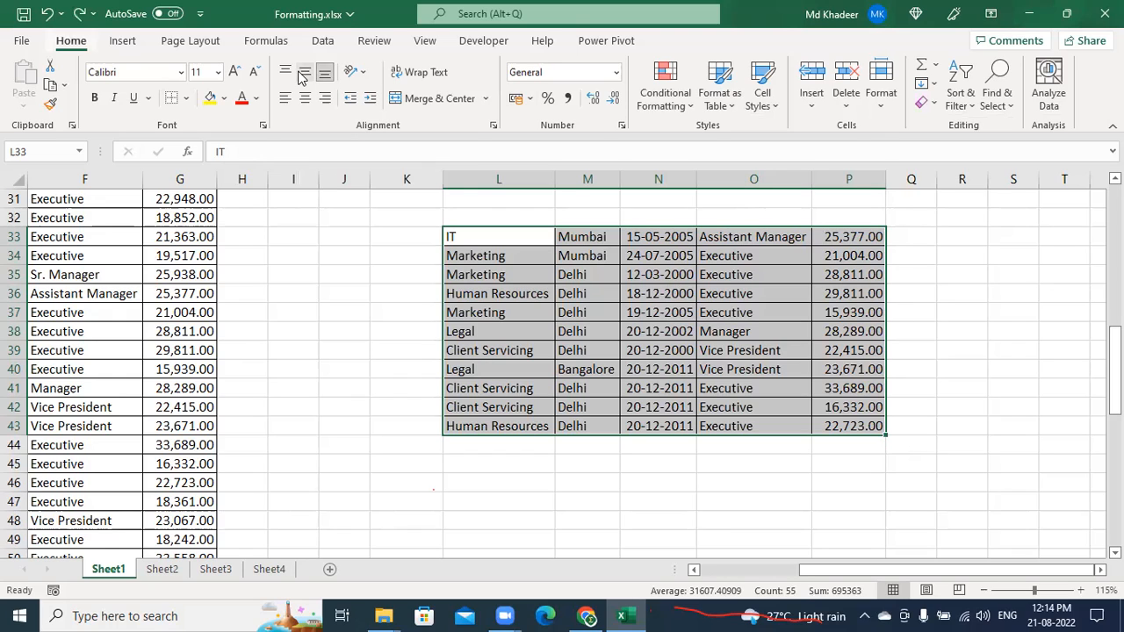
key(h)
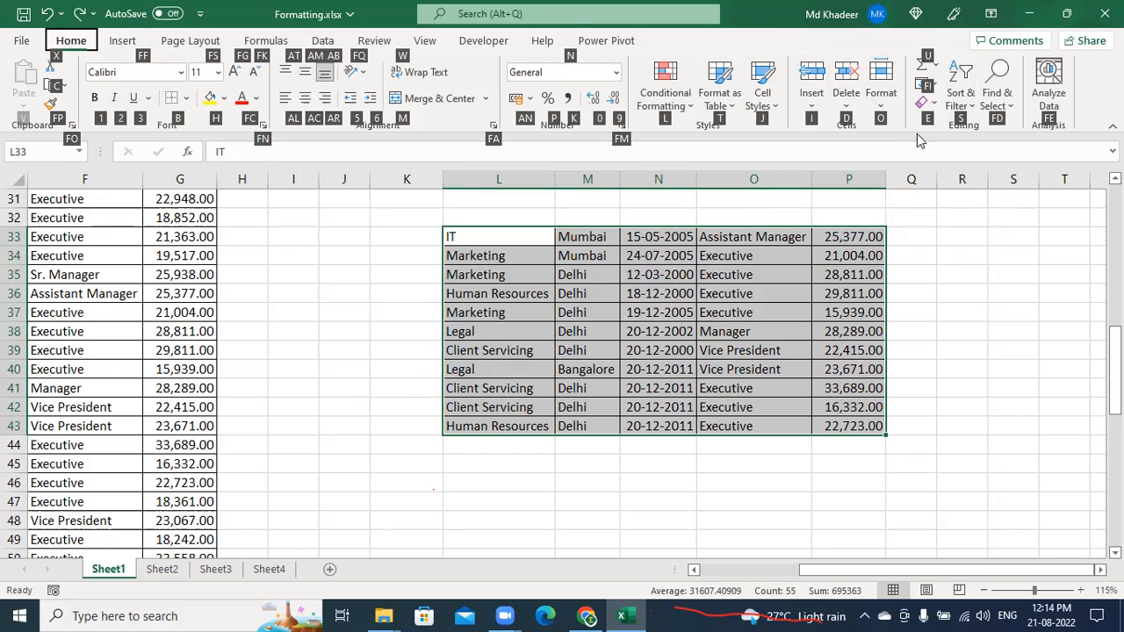
key(e)
key(a)
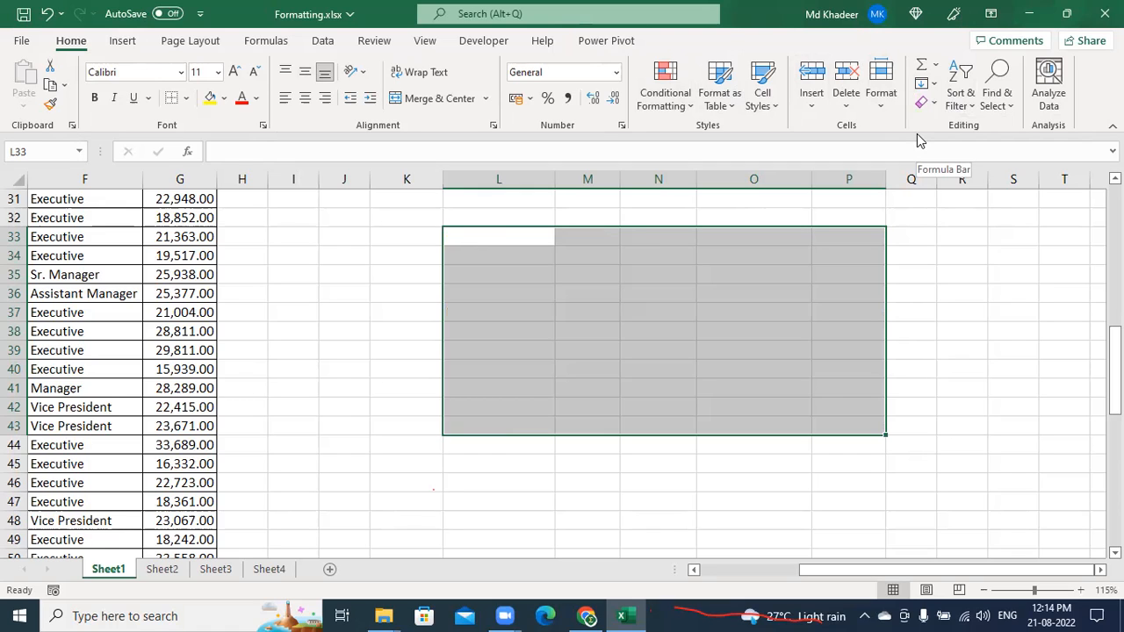
text(IT	Mumbai	15-05-2005	Assistant Manager	25,377.00 Marketing	Mumbai	24-07-2005	Executive	21,004.00 Marketing	Delhi	12-03-2000	Executive	28,811.00 Human Resources	Delhi	18-12-2000	Executive	29,811.00 Marketing	Delhi	19-12-2005	Executive	15,939.00 Legal	Delhi	20-12-2002	Manager	28,289.00 Client Servicing	Delhi	20-12-2000	Vice President	22,415.00 Legal	Bangalore	20-12-2011	Vice President	23,671.00 Client Servicing	Delhi	20-12-2011	Executive	33,689.00 Client Servicing	Delhi	20-12-2011	Executive	16,332.00 Human Resources	Delhi	20-12-2011	Executive	22,723.00)
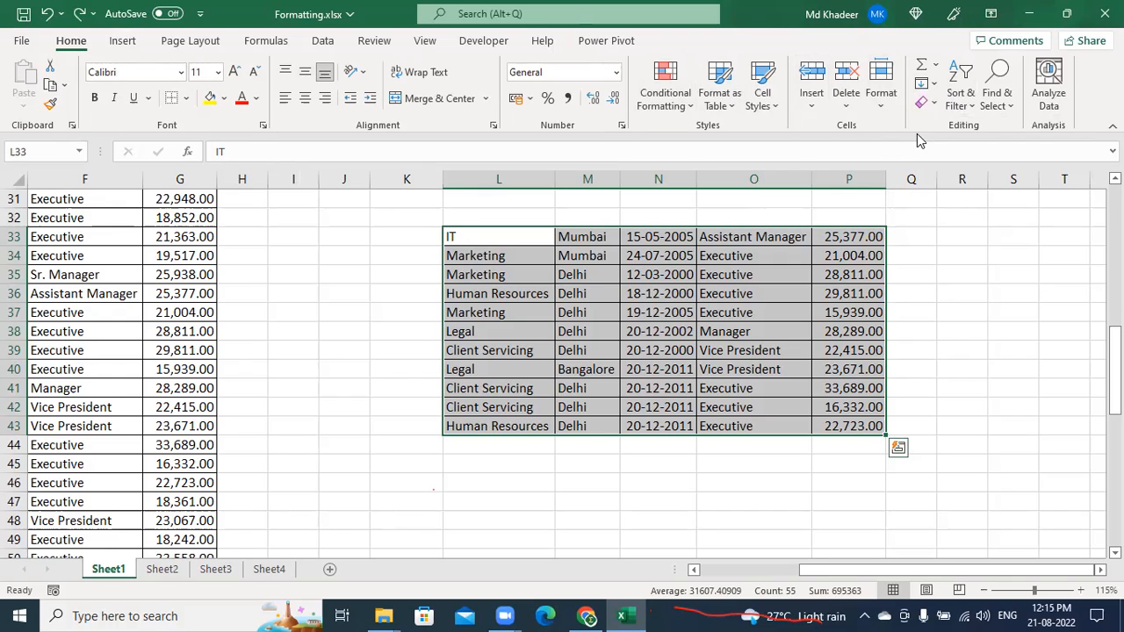
key(Delete)
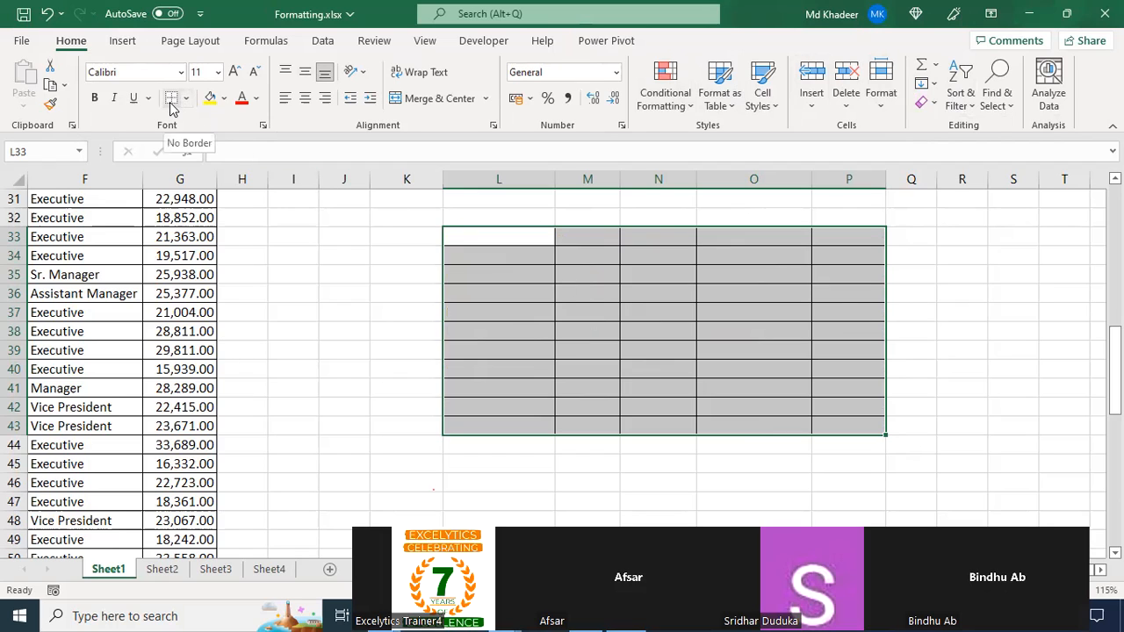
Select the empty L33:P43 range and strip its borders with Ctrl+Shift+minus
click(606, 307)
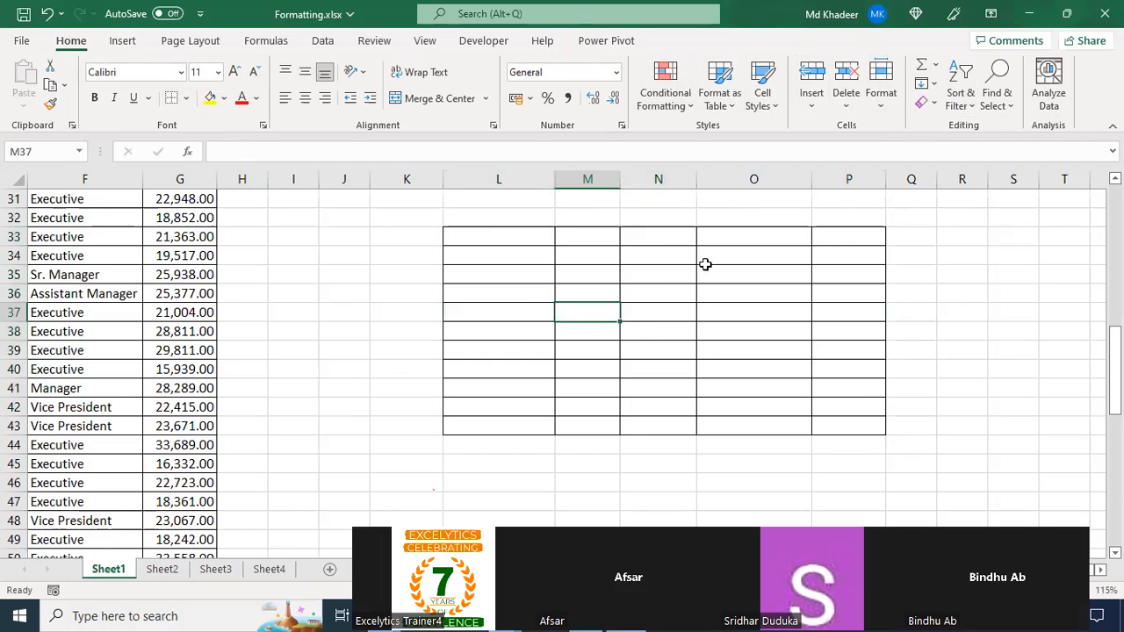
drag(509, 233, 878, 417)
drag(514, 238, 870, 427)
drag(491, 235, 852, 427)
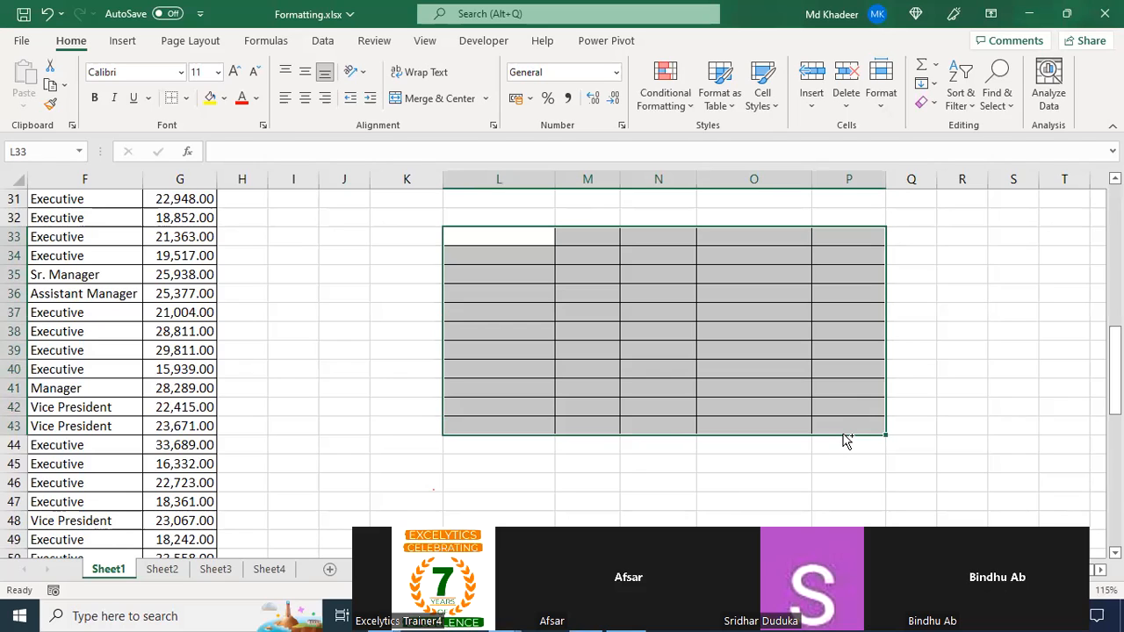
key(ctrl+shift+minus)
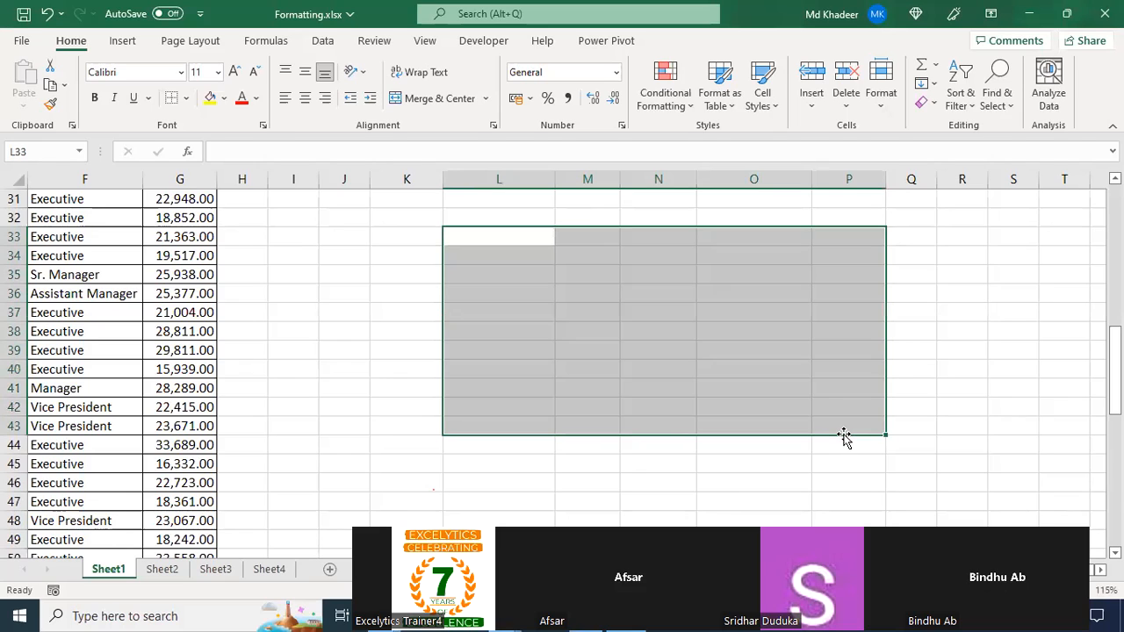
click(623, 276)
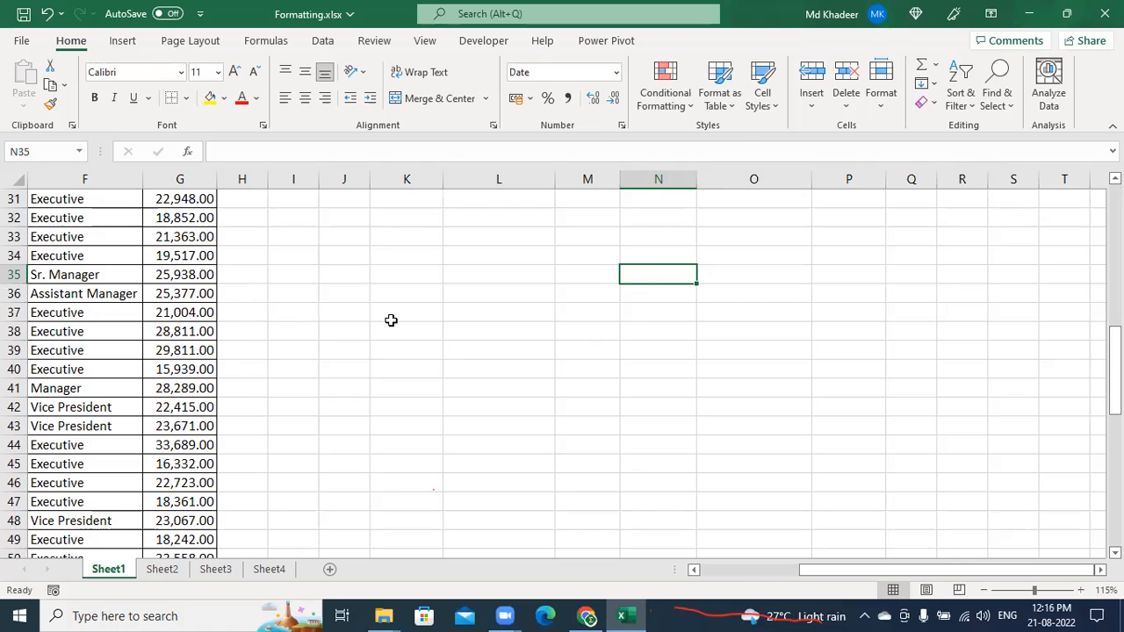
From salary cell G38, jump to column A and back up to the Emp Code header row
click(203, 338)
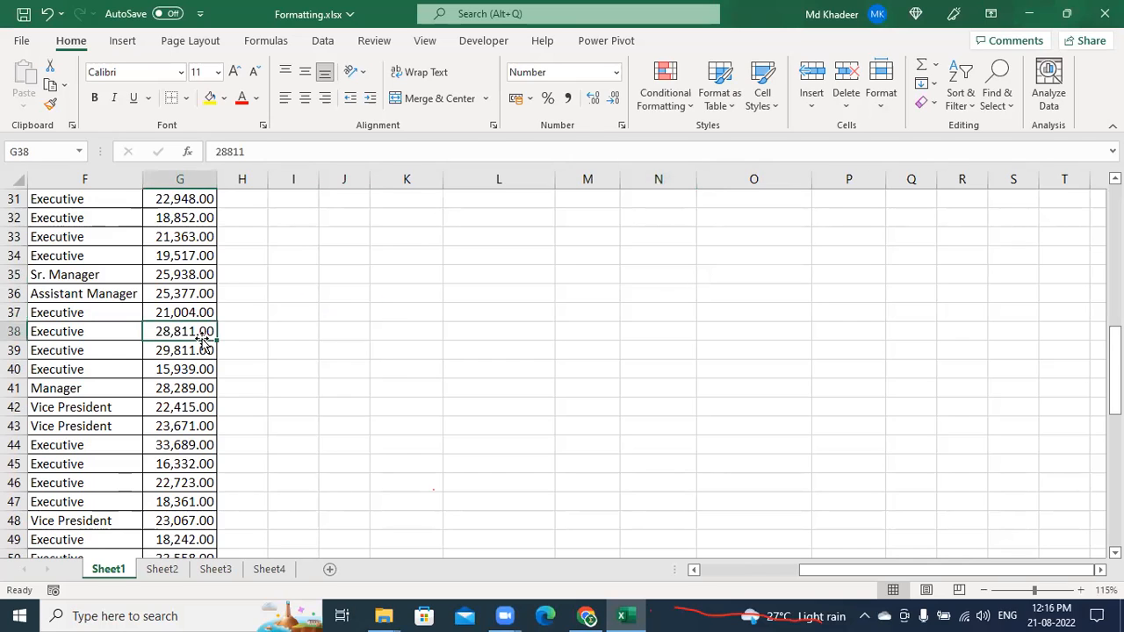
key(Home)
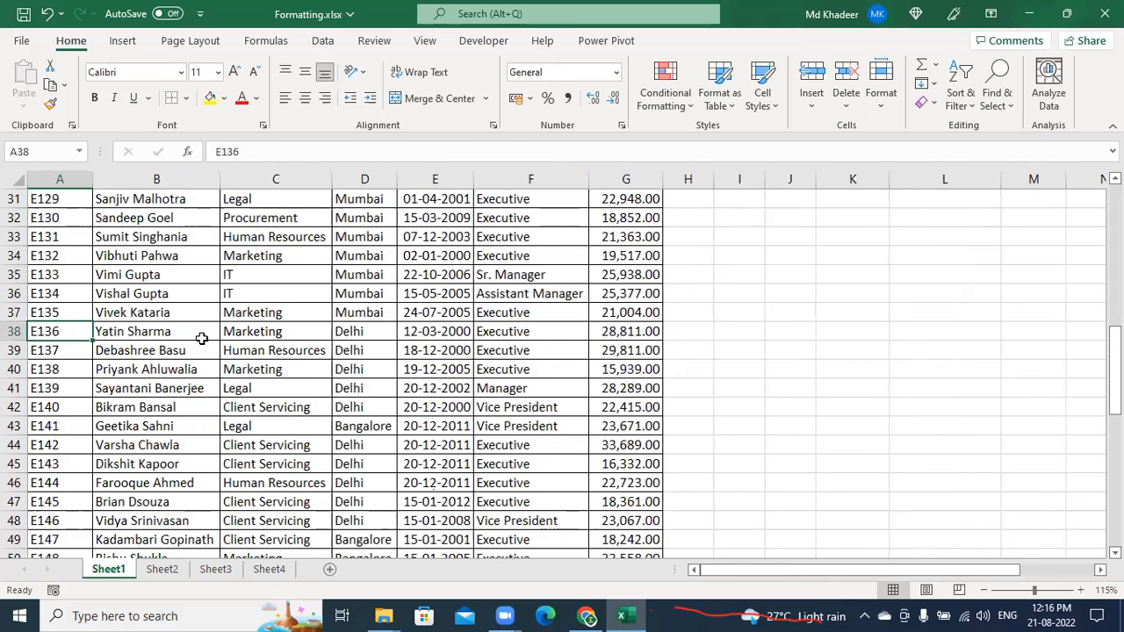
key(ctrl+Up)
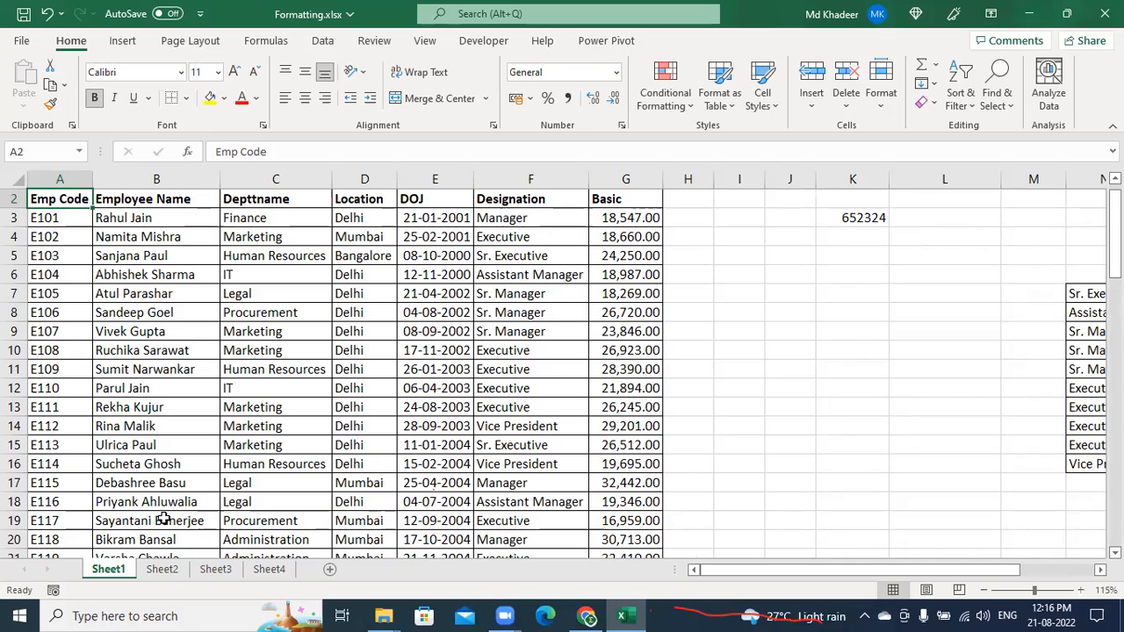
click(162, 569)
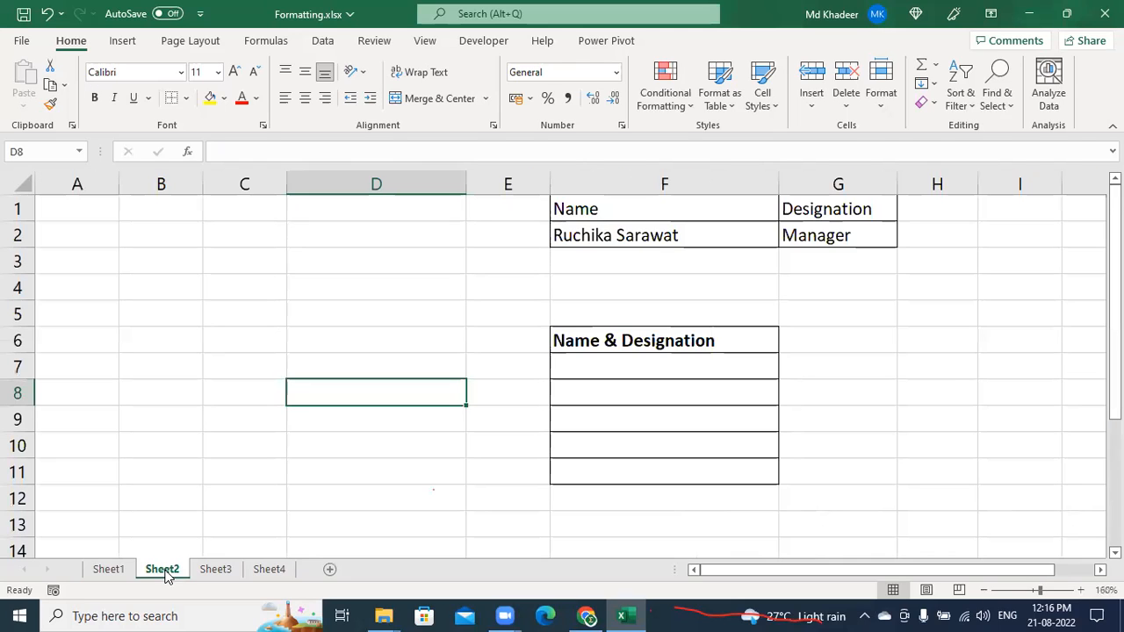
click(486, 233)
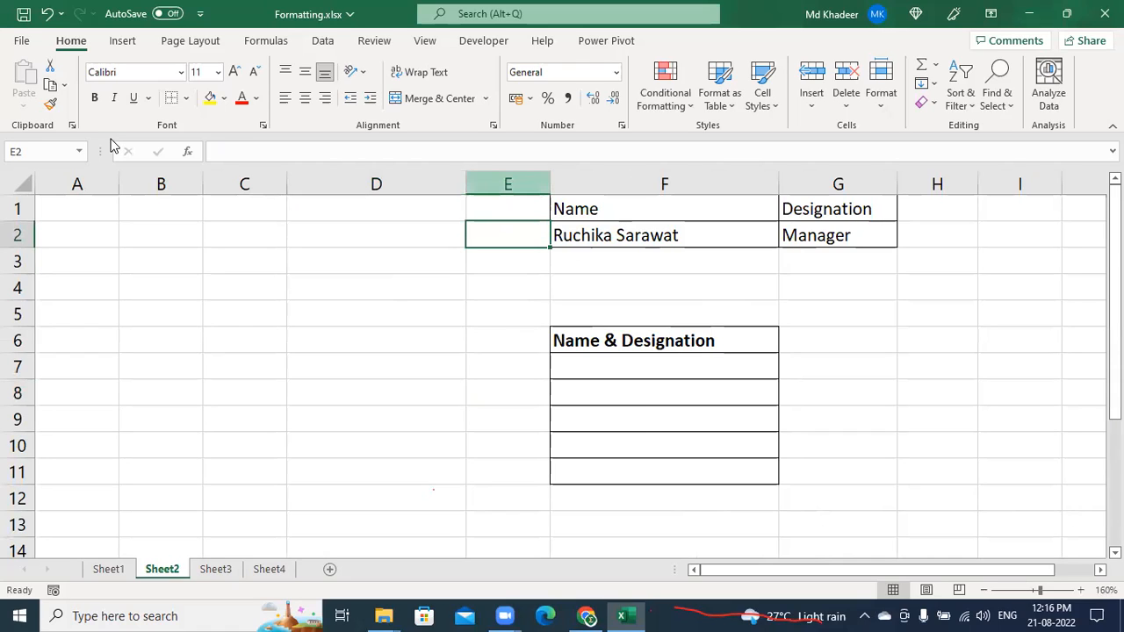
click(700, 369)
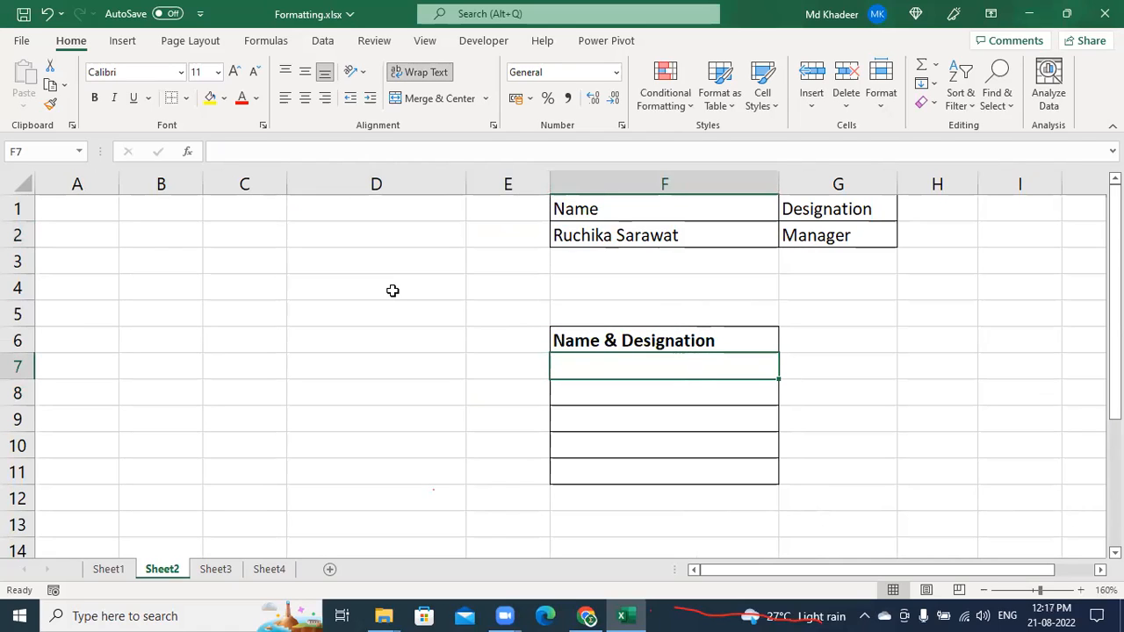
click(101, 571)
click(346, 314)
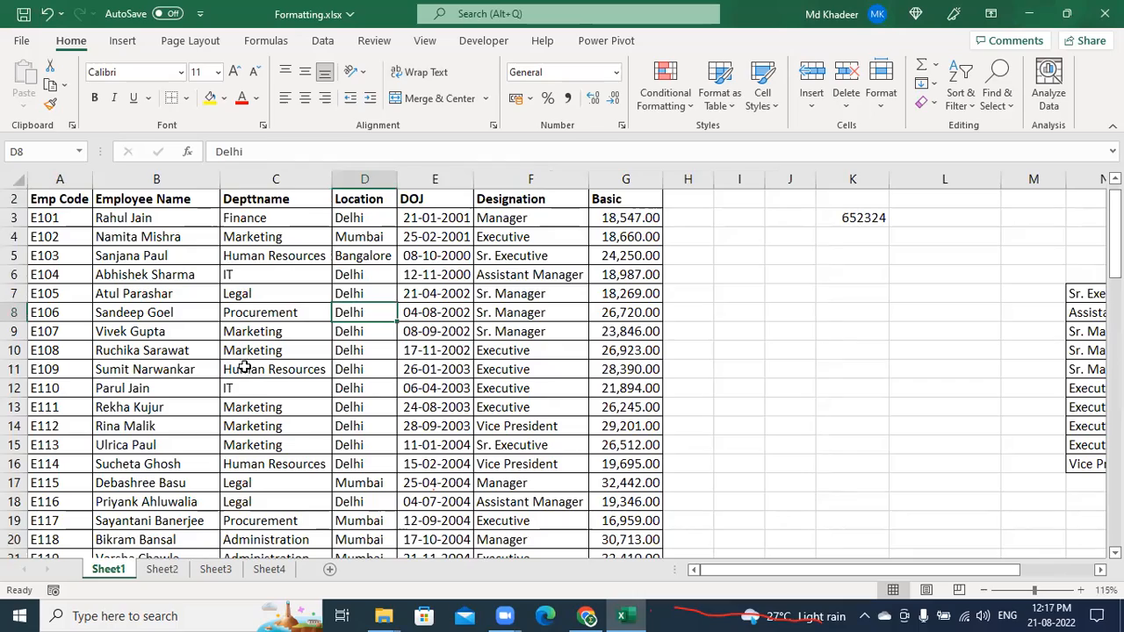
ctrl+scroll(286, 410, up, 4)
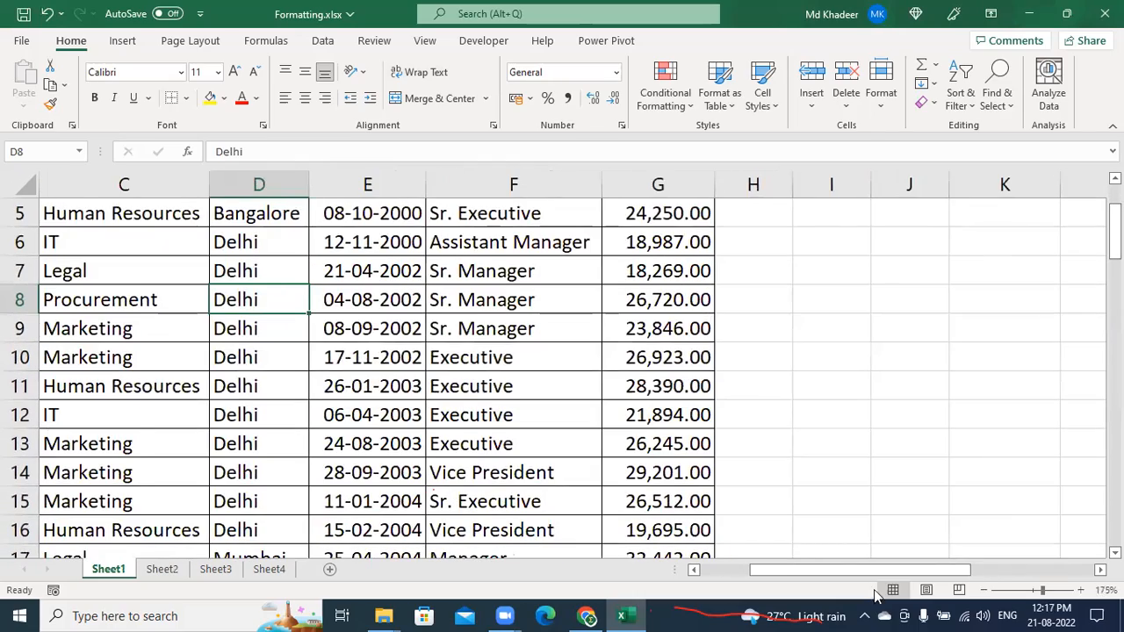
drag(831, 572, 708, 571)
scroll(314, 396, up, 1)
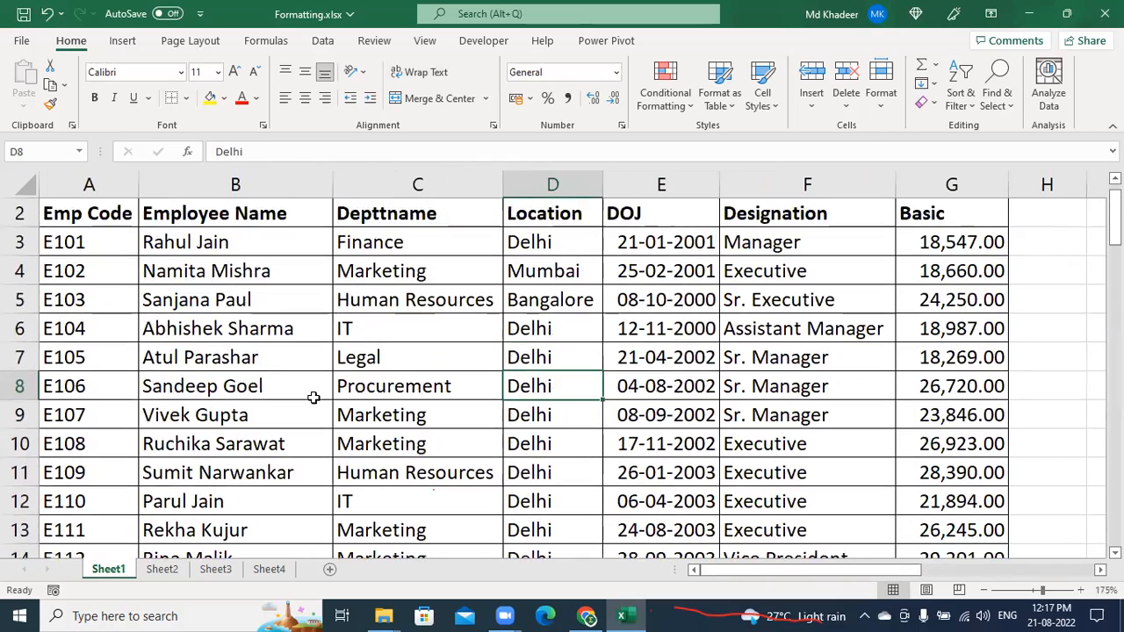
click(255, 447)
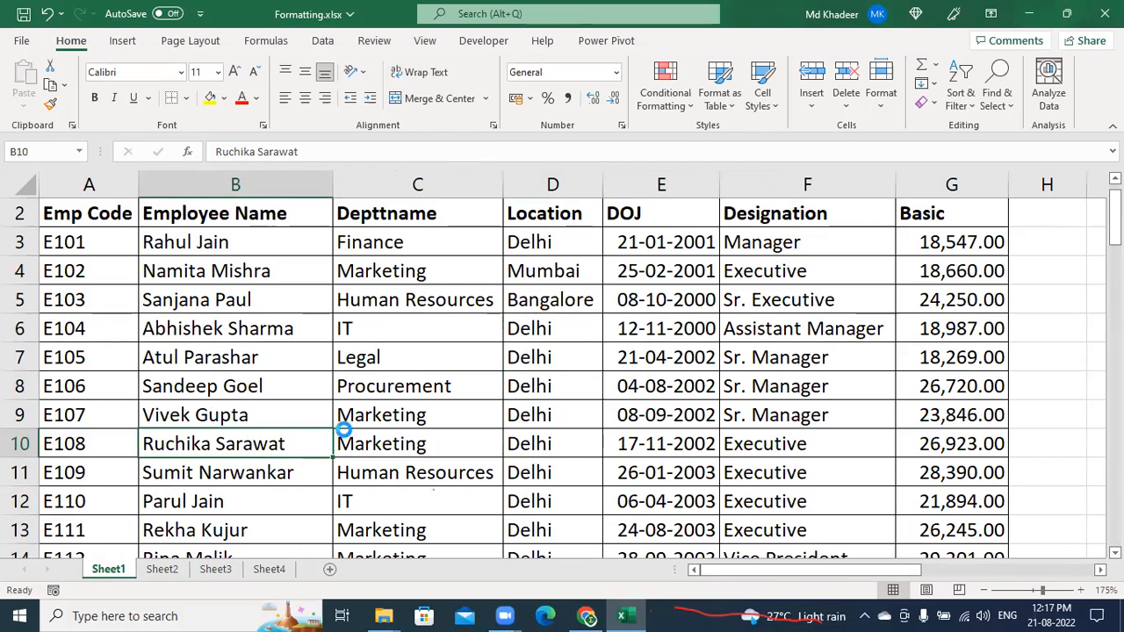
scroll(342, 428, down, 2)
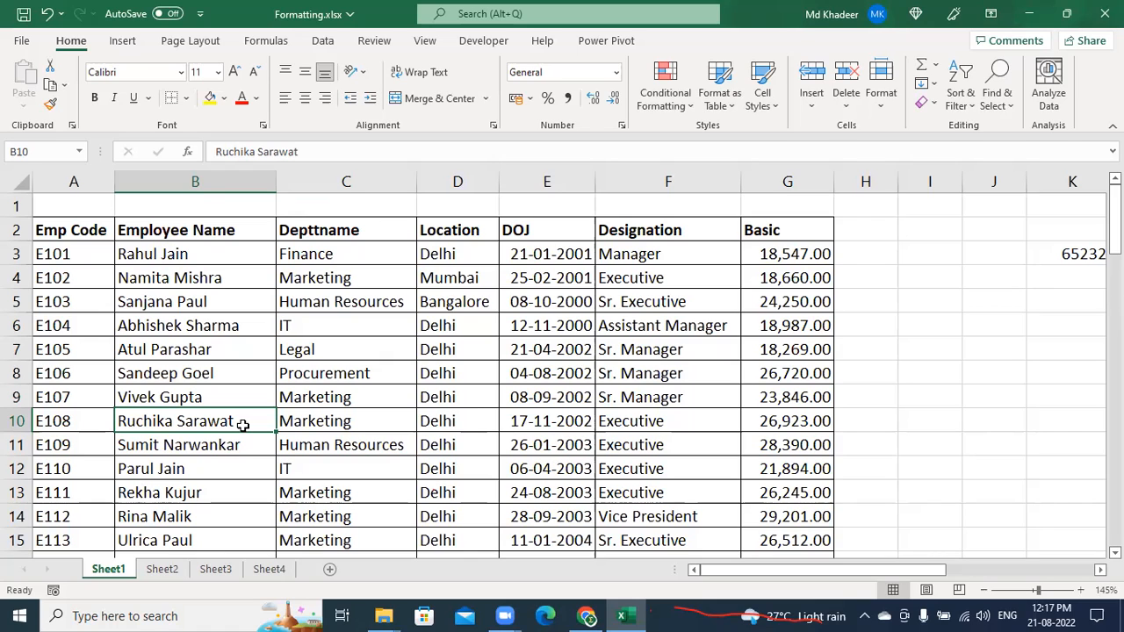
Try a yellow fill and bold on employee name B10, undoing both
click(219, 356)
click(231, 402)
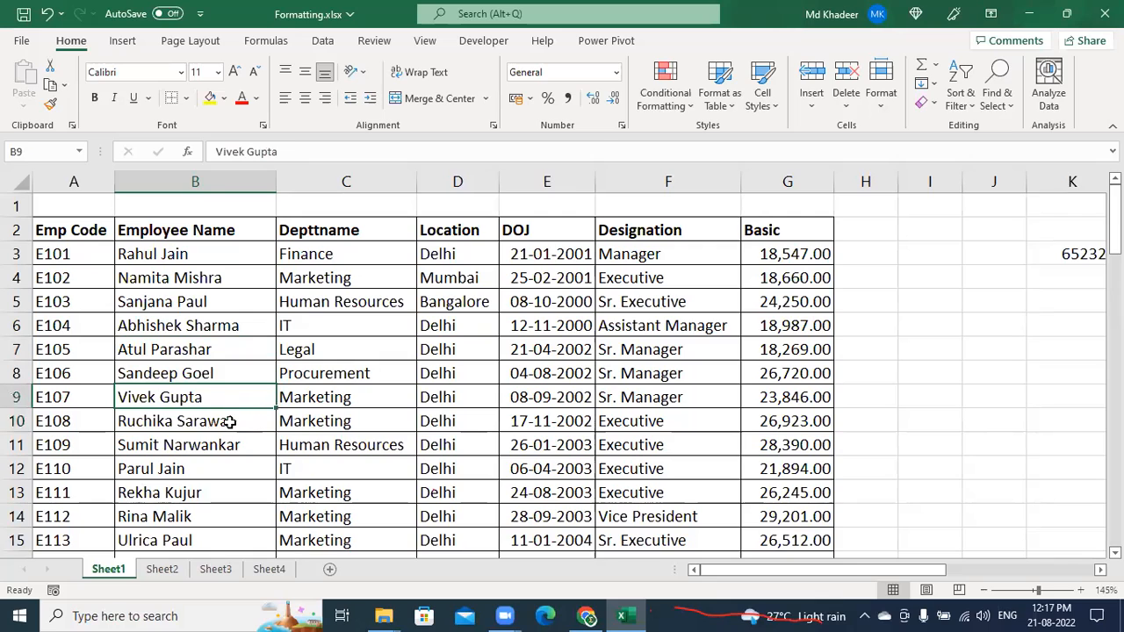
click(229, 421)
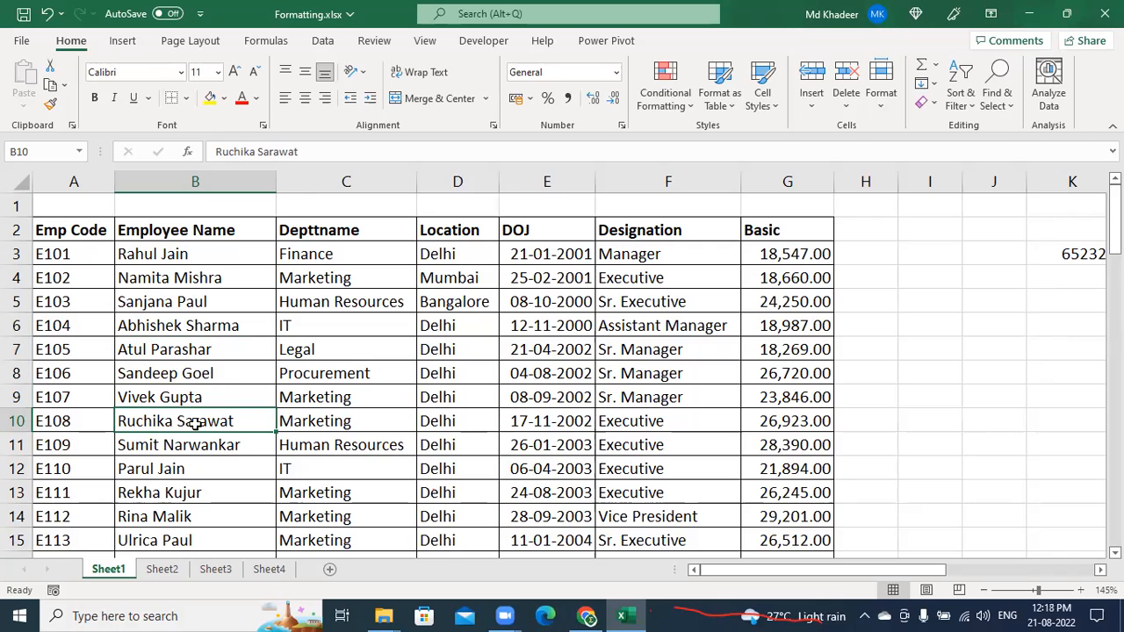
click(211, 99)
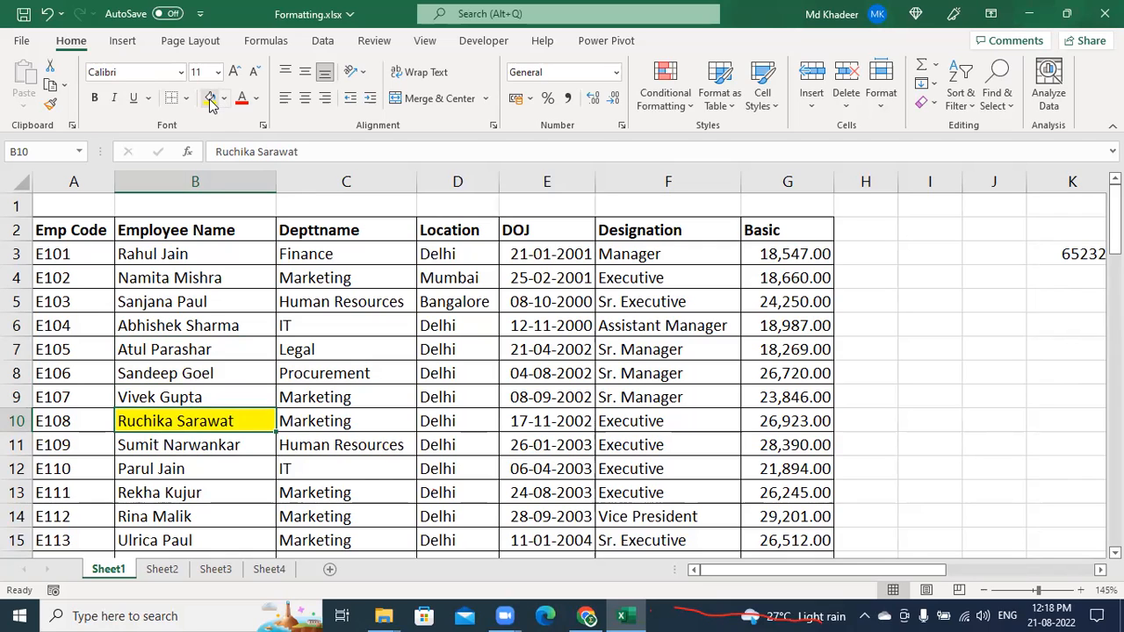
key(ctrl+z)
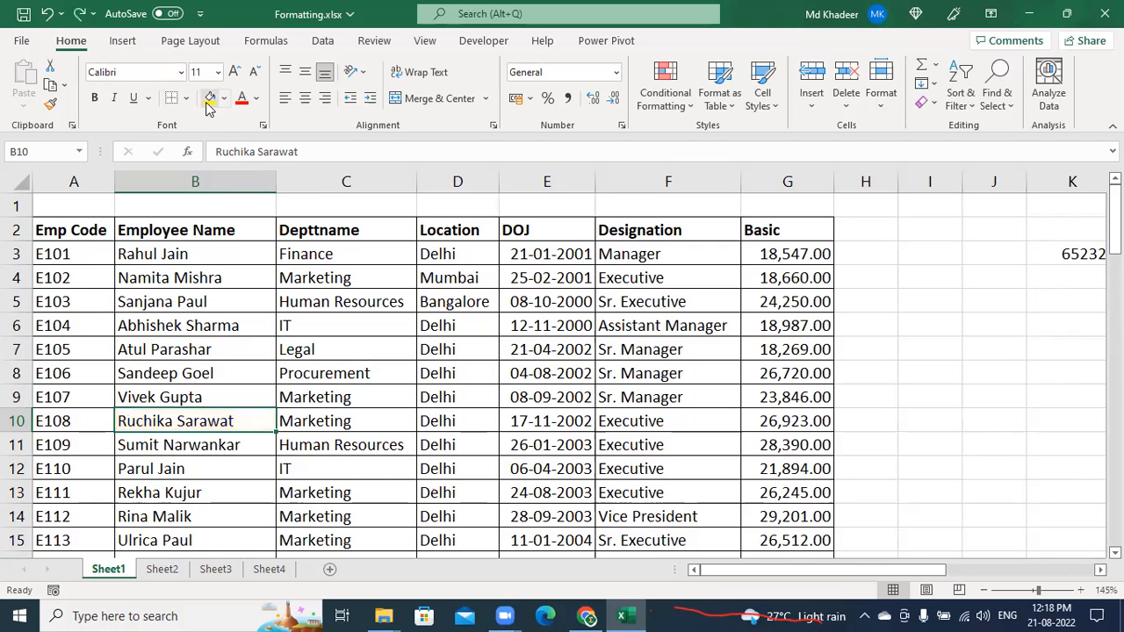
click(96, 99)
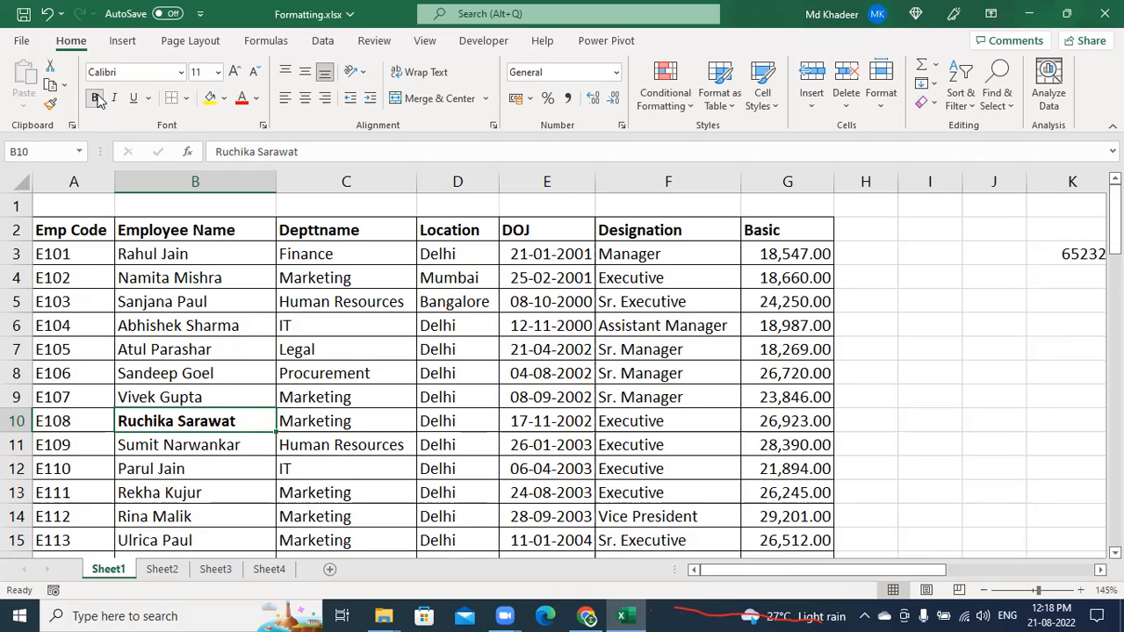
key(ctrl+z)
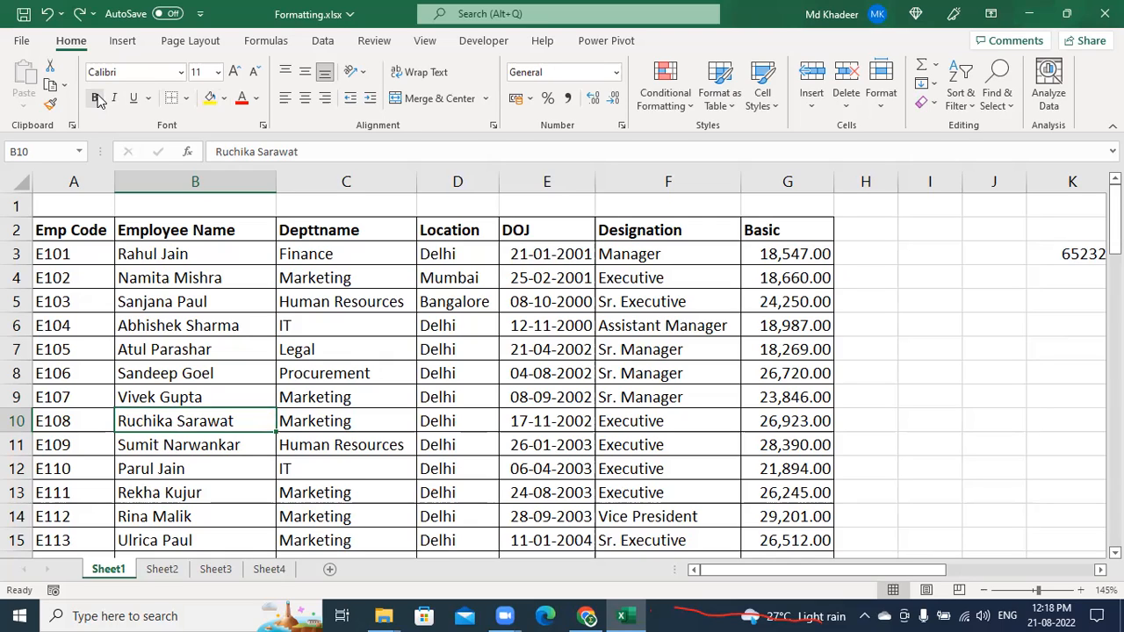
Strike through the name in B10 with Ctrl+5, then select C9 and date E9
key(ctrl+5)
click(353, 397)
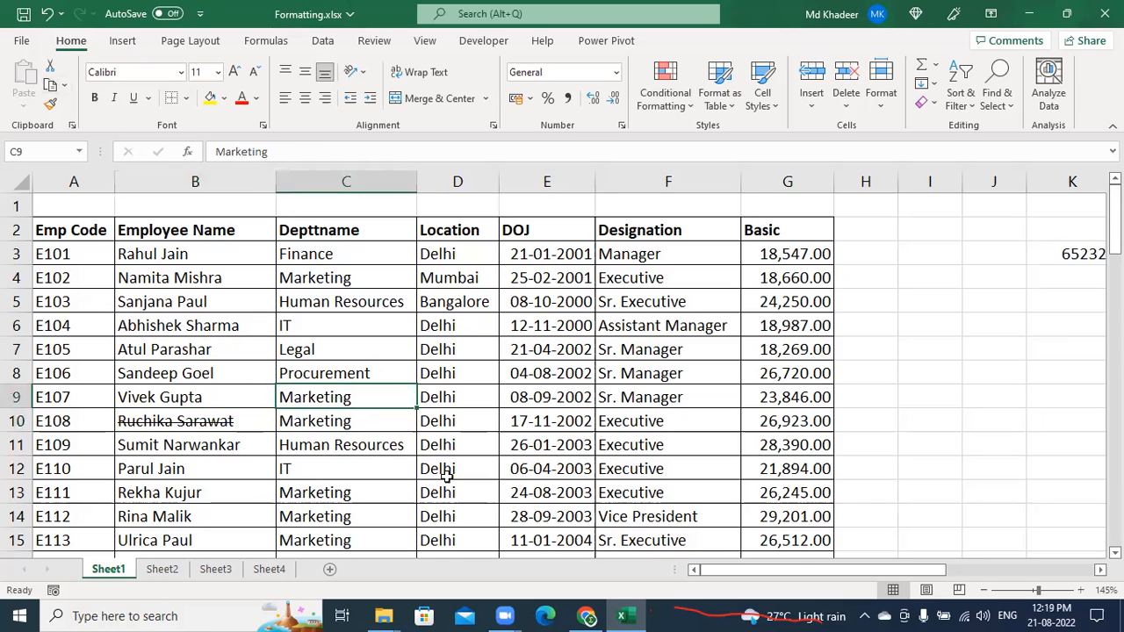
click(575, 396)
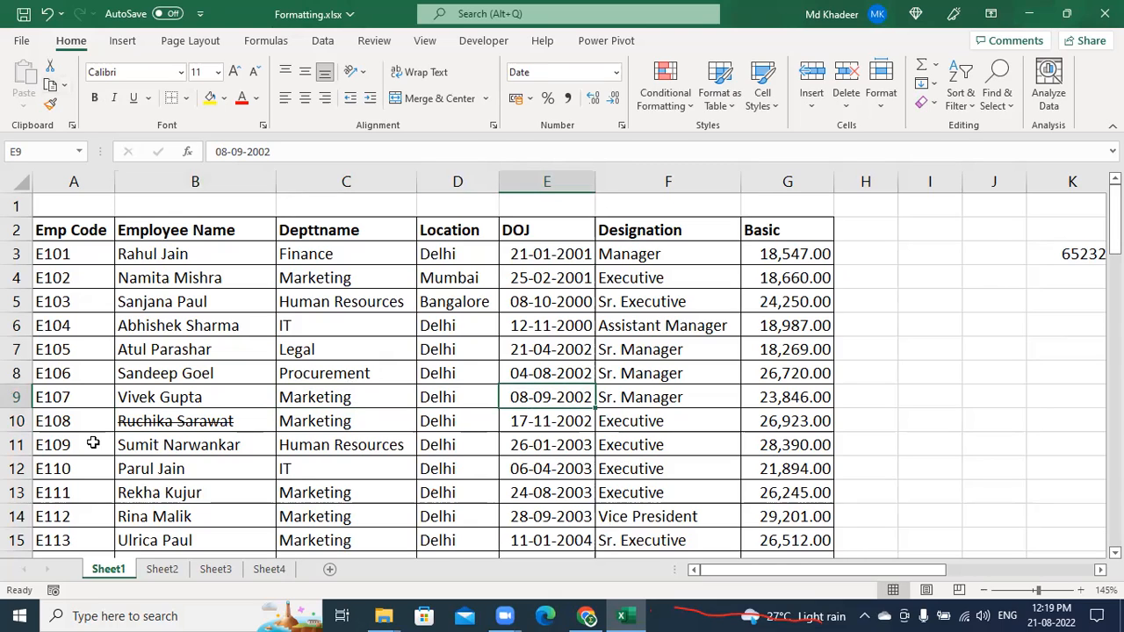
key(ctrl)
key(ctrl)
key(ctrl)
key(ctrl)
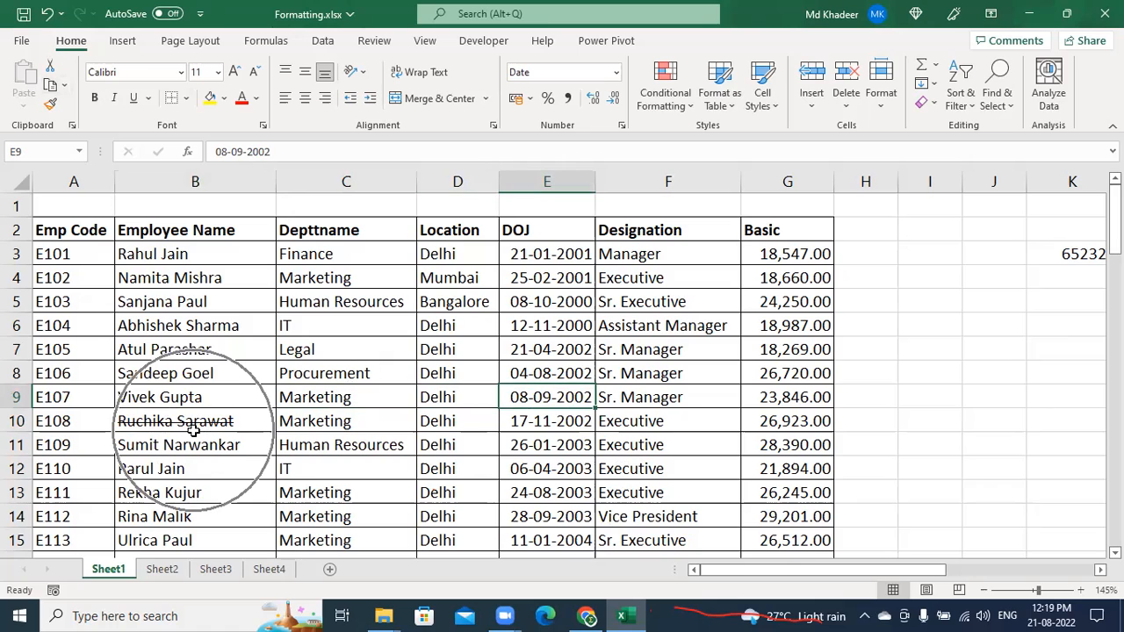
key(ctrl)
key(ctrl)
key(ctrl)
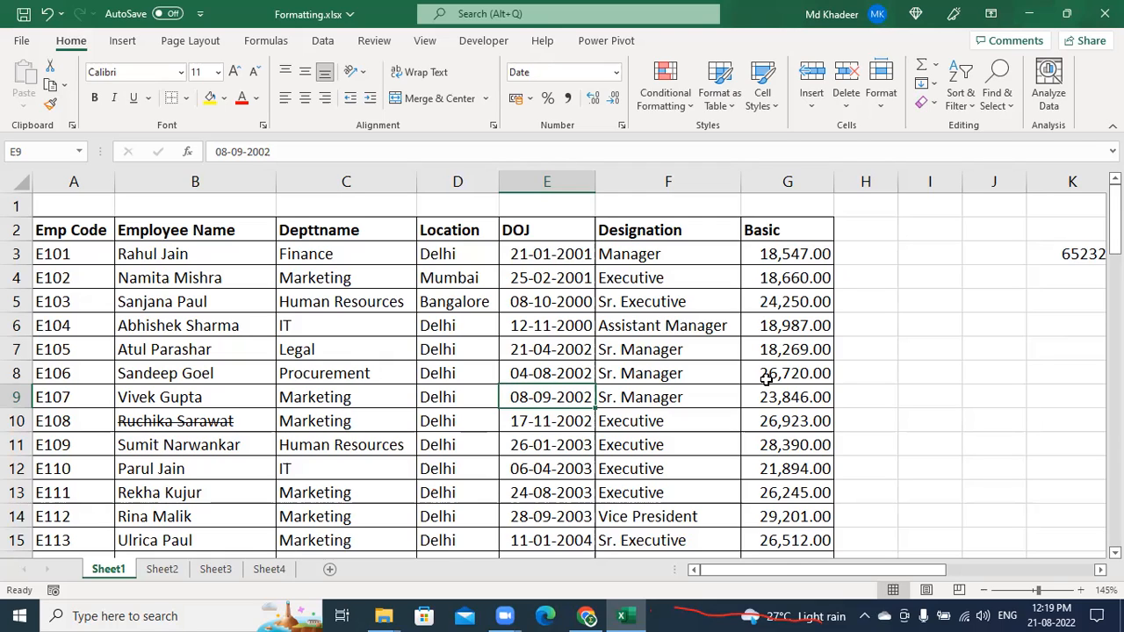
Switch to the Zoom meeting and back, then restore the Excel window to full screen
click(898, 80)
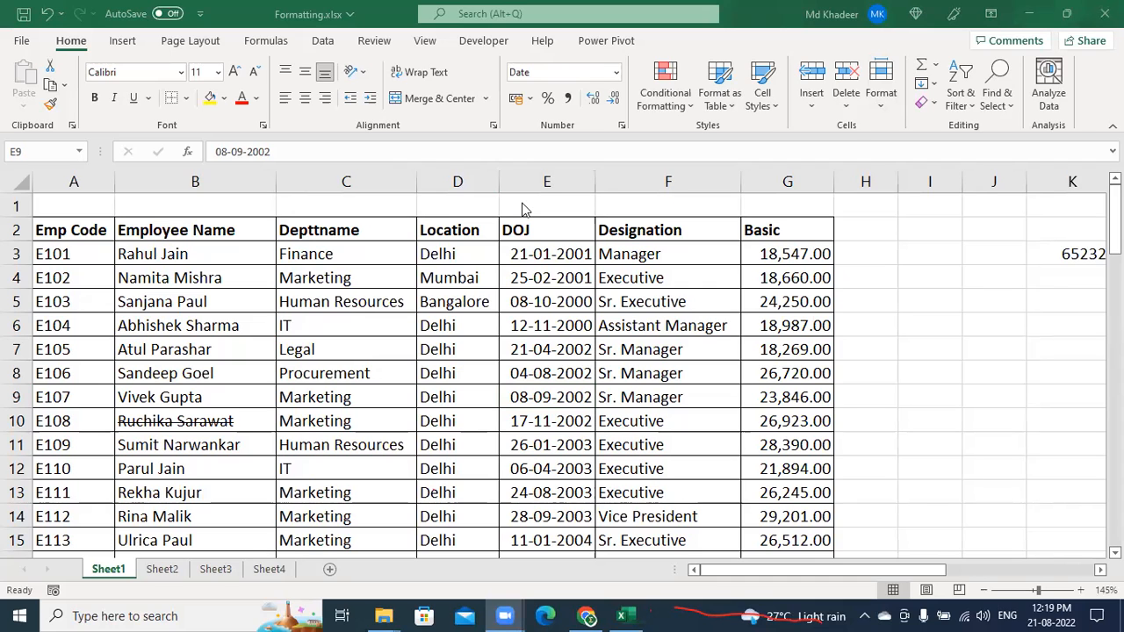
click(484, 321)
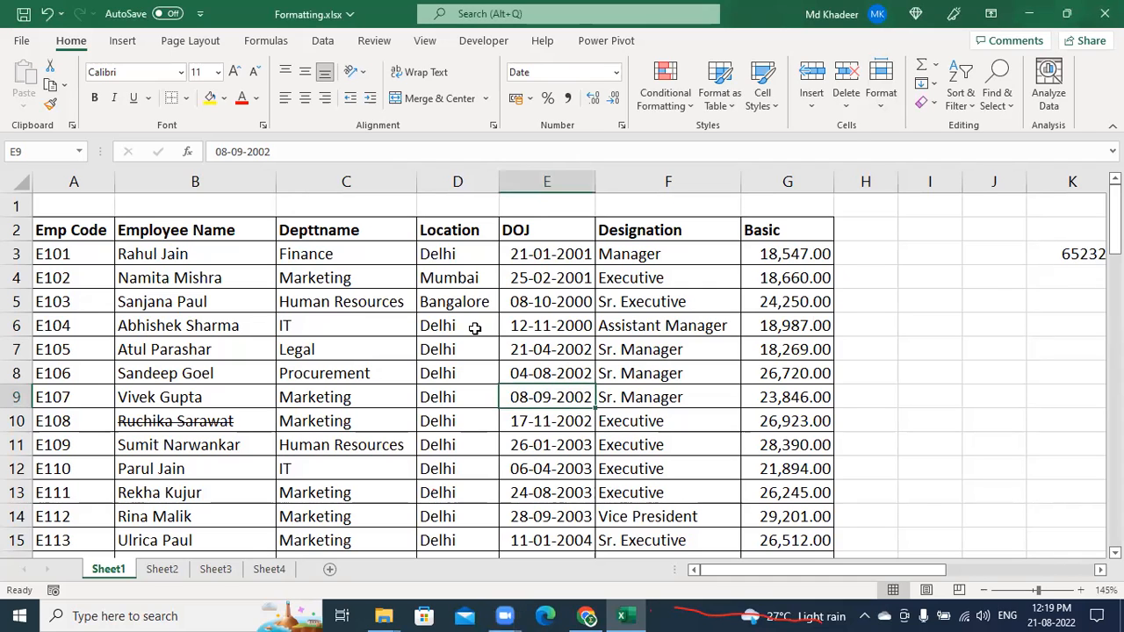
key(super+Down)
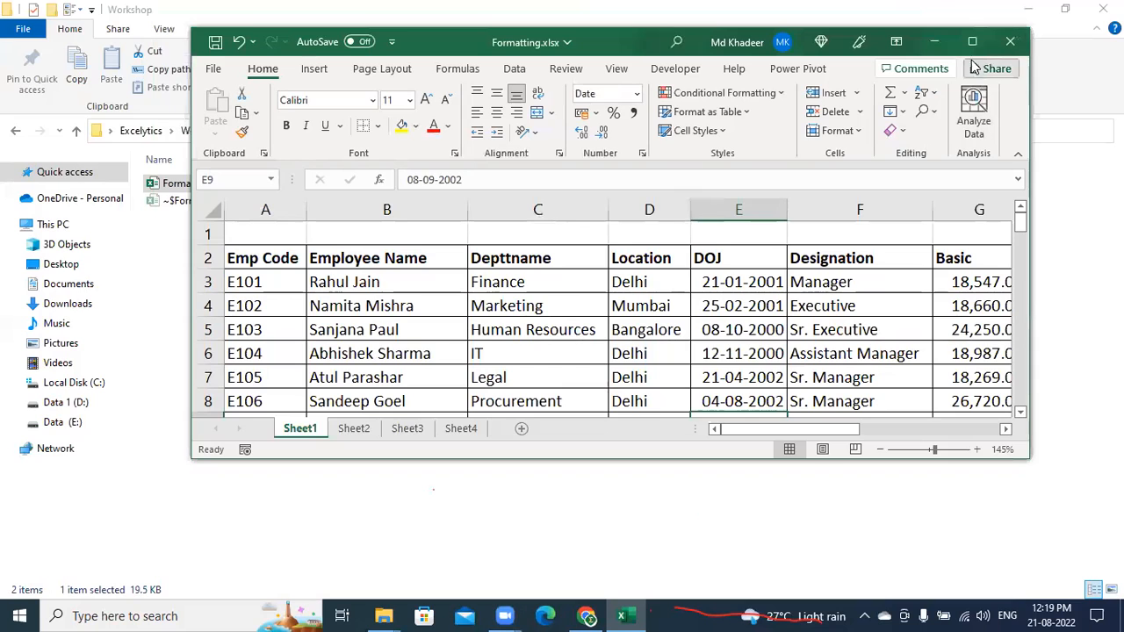
click(972, 43)
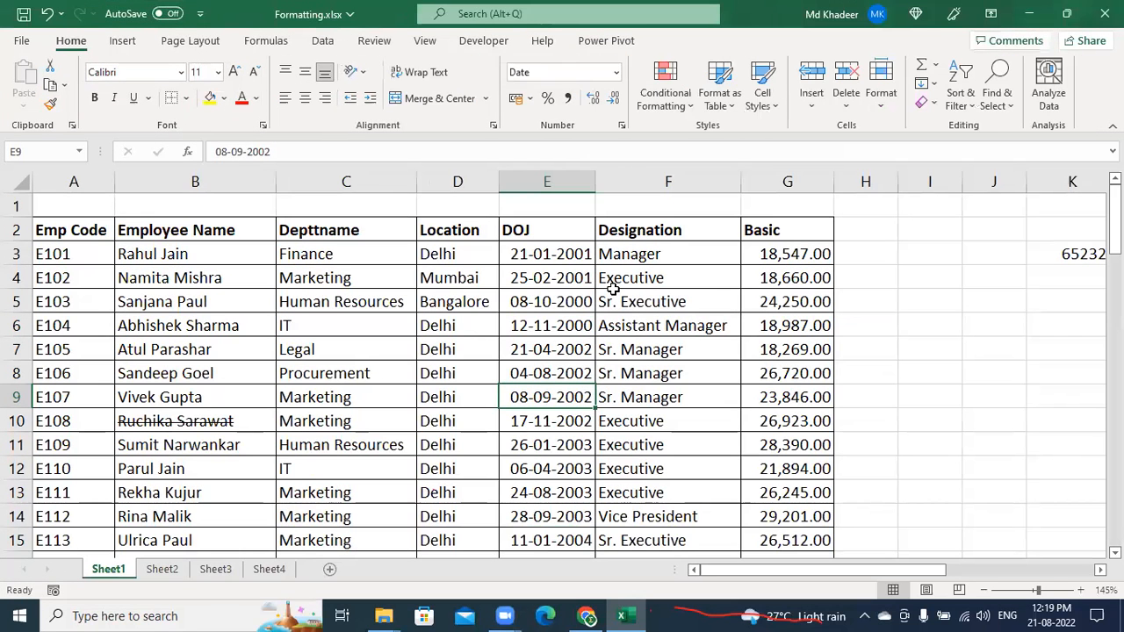
Strike through date 08-09-2002 in E9, the last date 02-07-2013, and Bangalore in D5
key(ctrl+5)
click(522, 452)
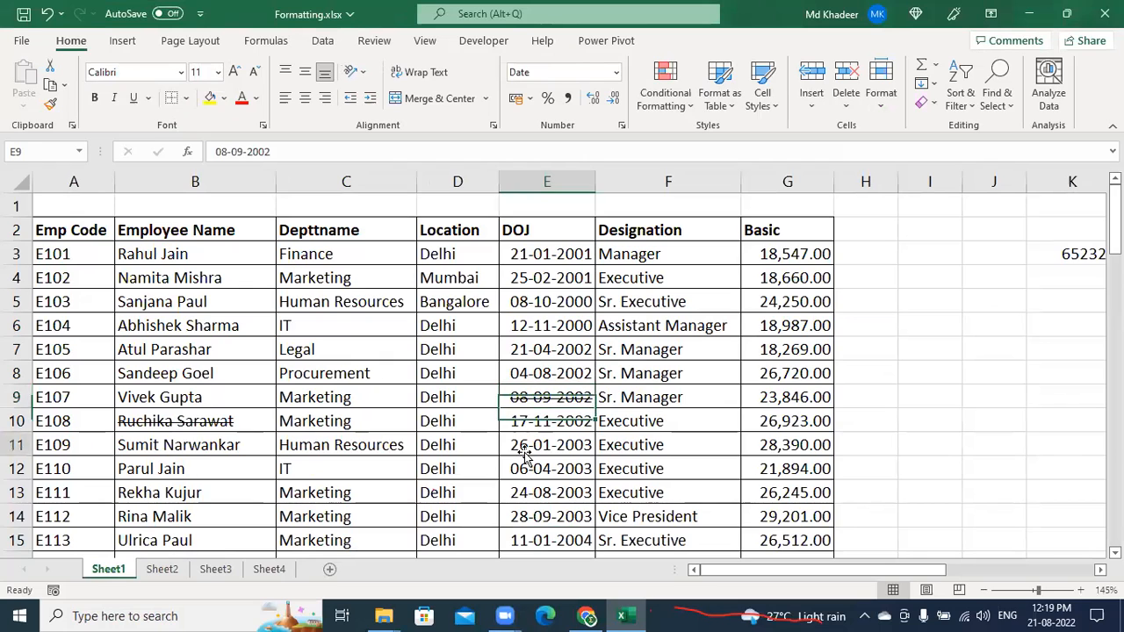
key(ctrl+Down)
key(ctrl+5)
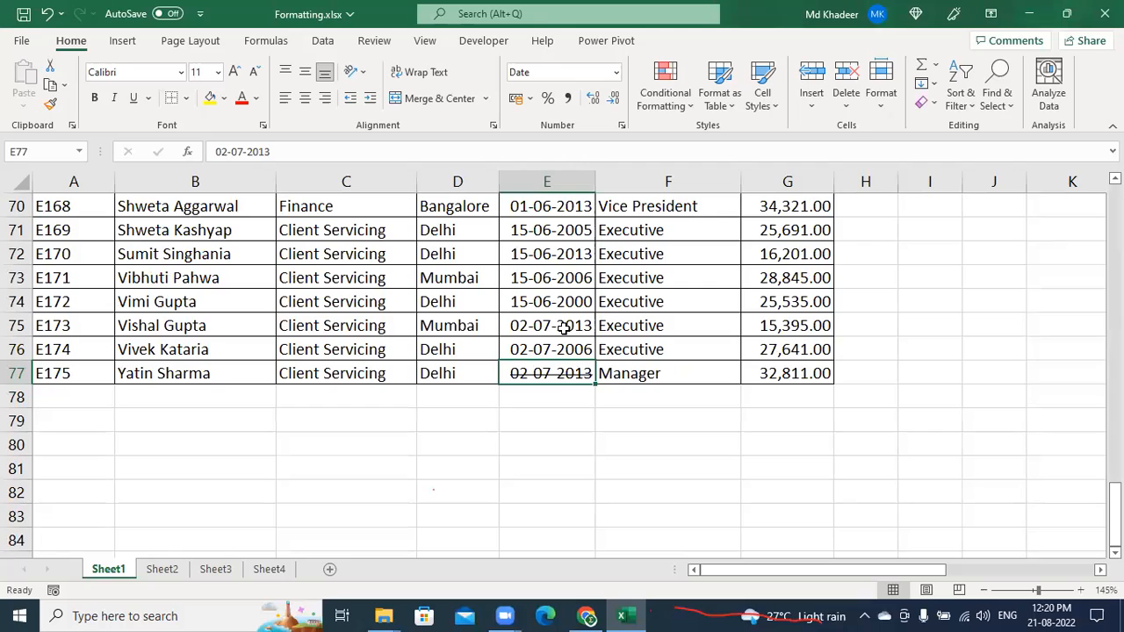
scroll(564, 351, up, 20)
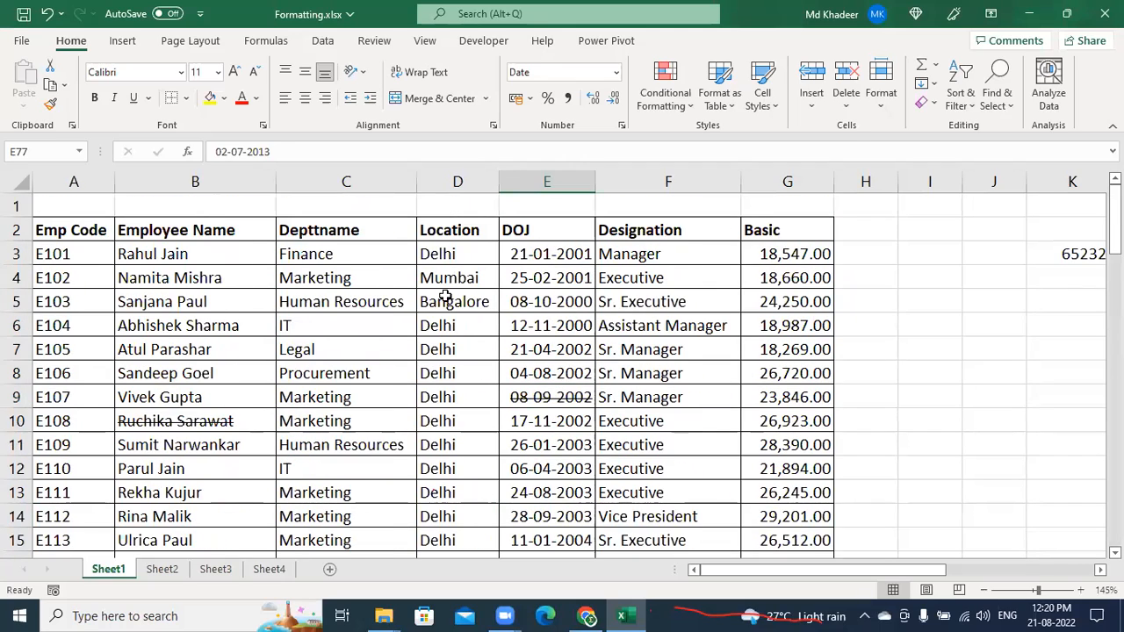
click(441, 295)
key(ctrl+5)
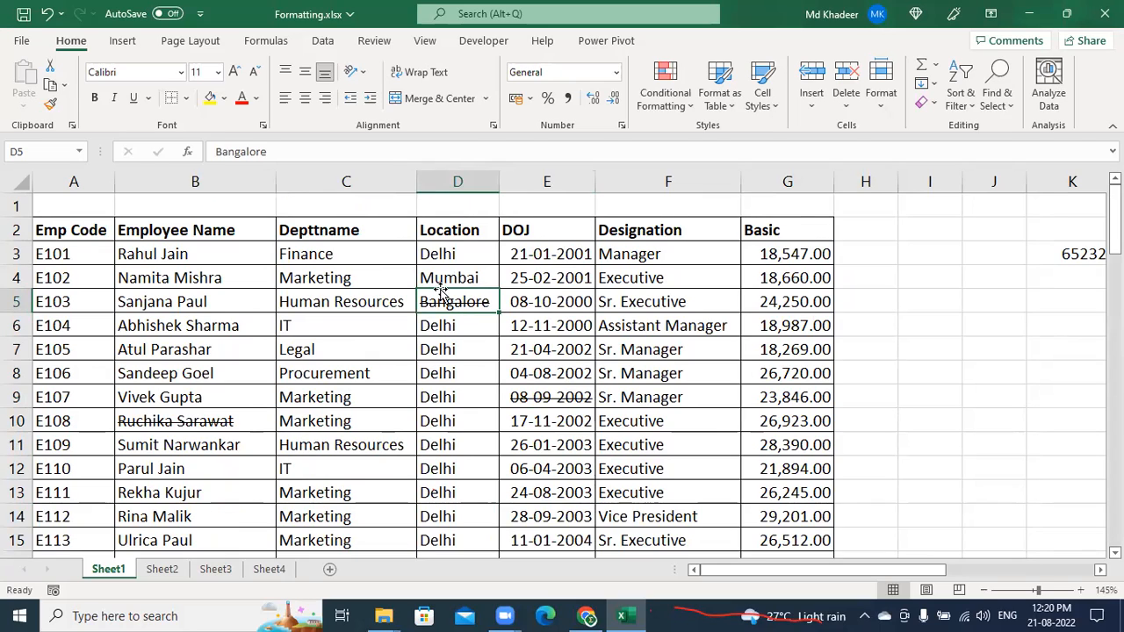
Select E4 and F4, then save and close Formatting.xlsx
click(518, 278)
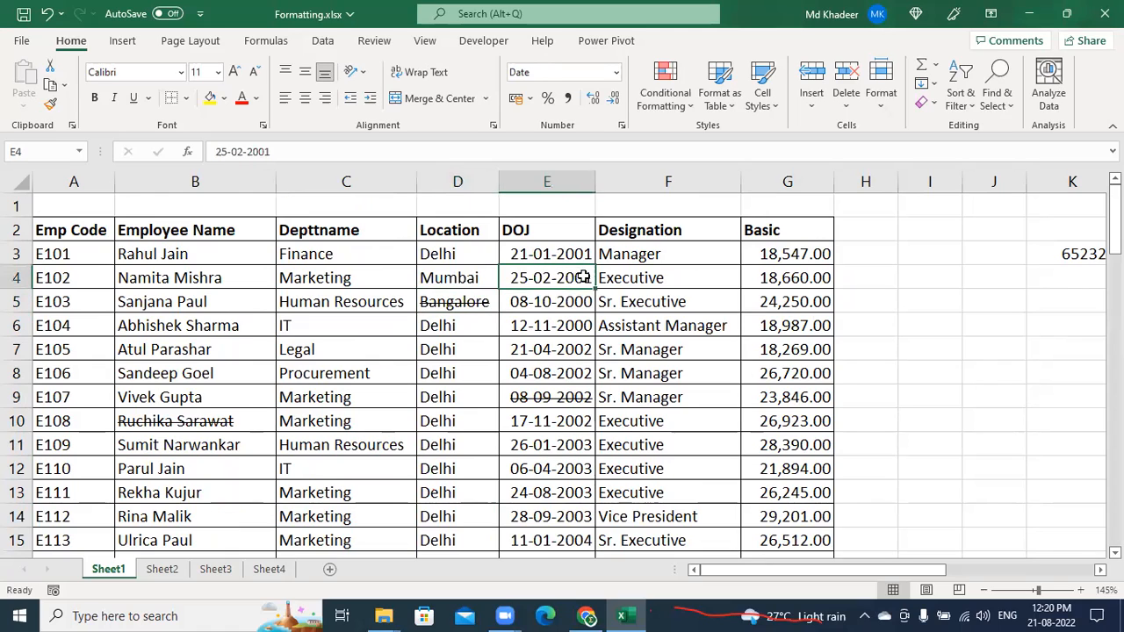
click(657, 278)
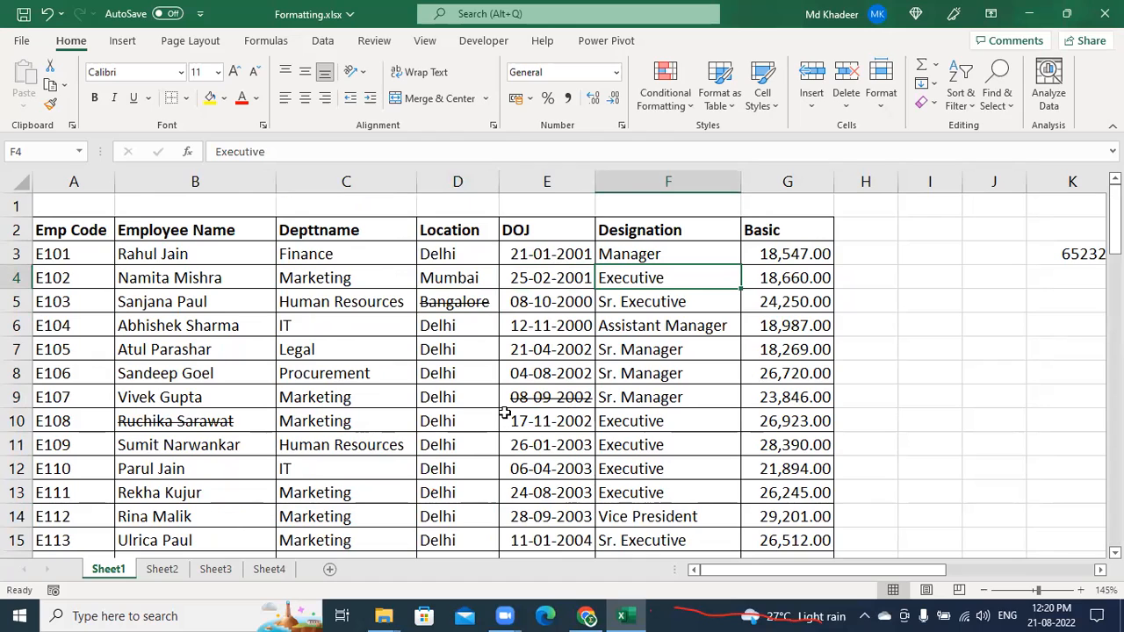
key(ctrl+s)
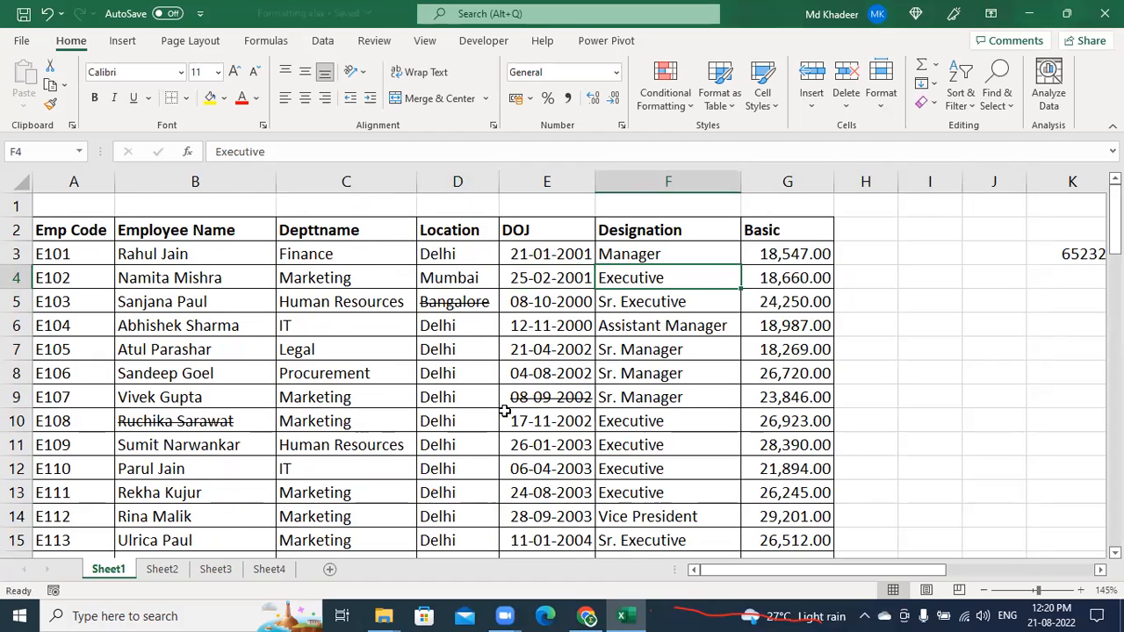
key(ctrl+w)
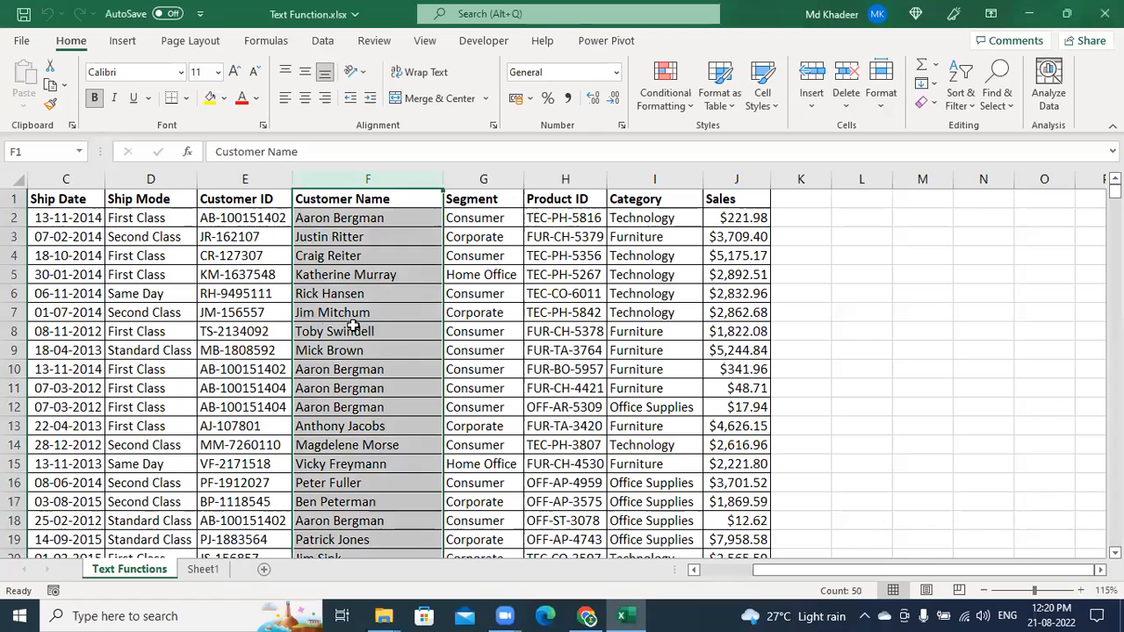
Strike through product ID TEC-CO-6011 in H6 and make $2,832.96 in J6 struck-through and bold
click(359, 331)
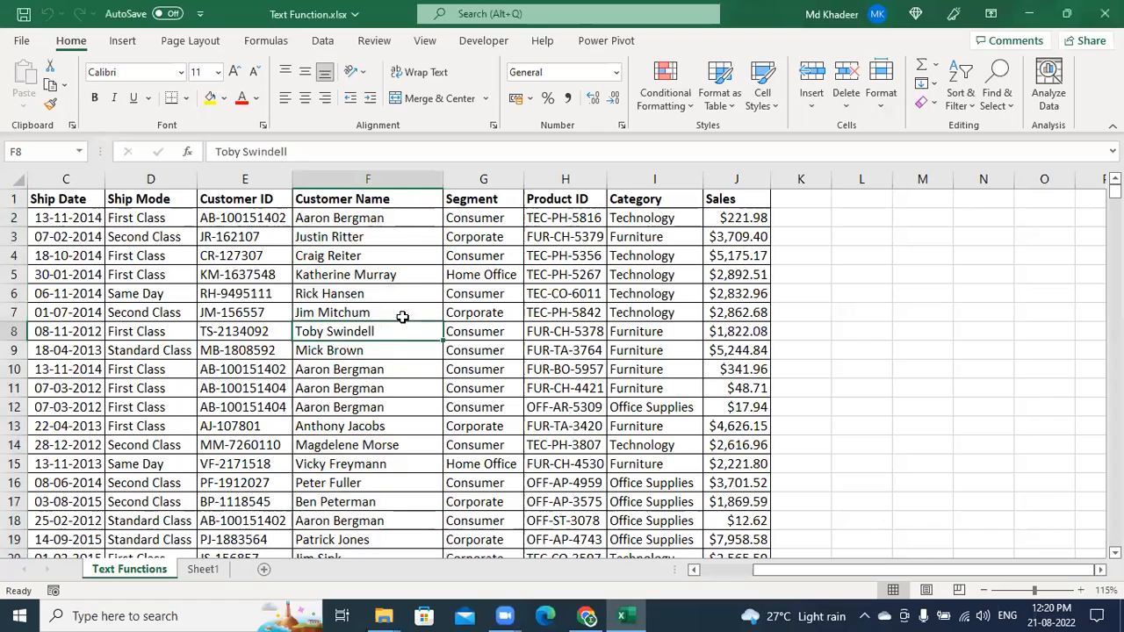
click(323, 275)
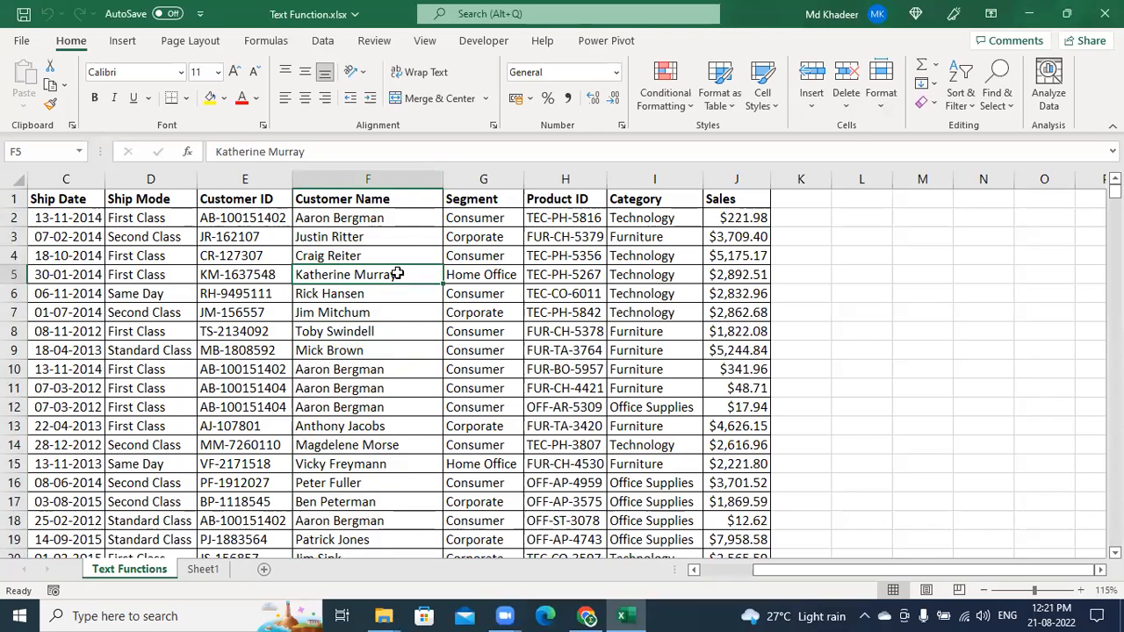
click(580, 293)
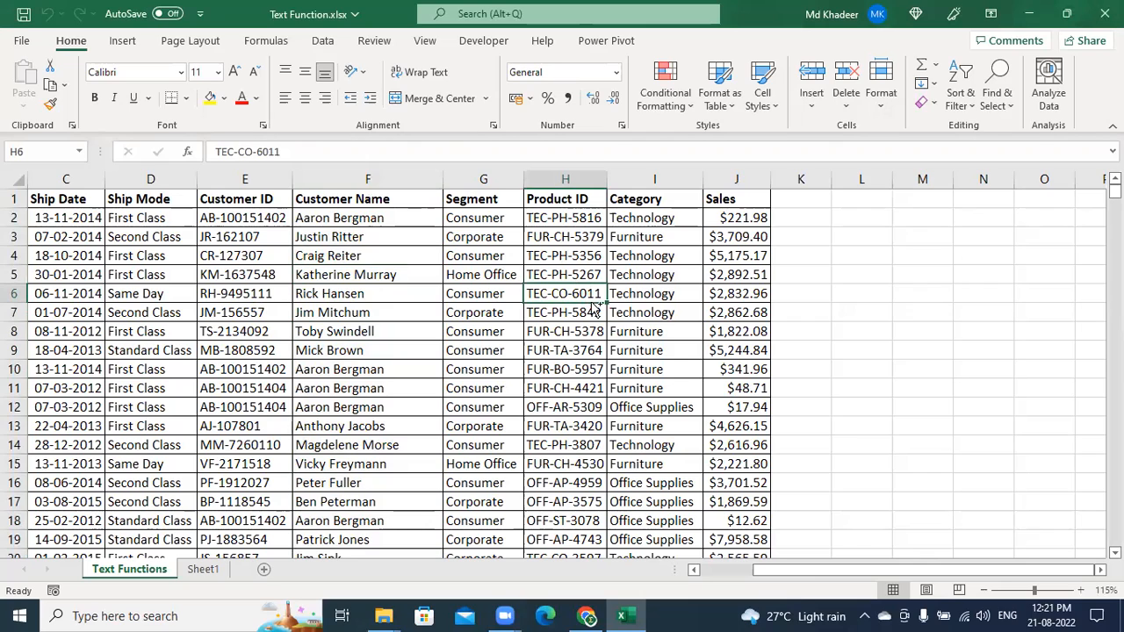
key(ctrl+5)
click(736, 289)
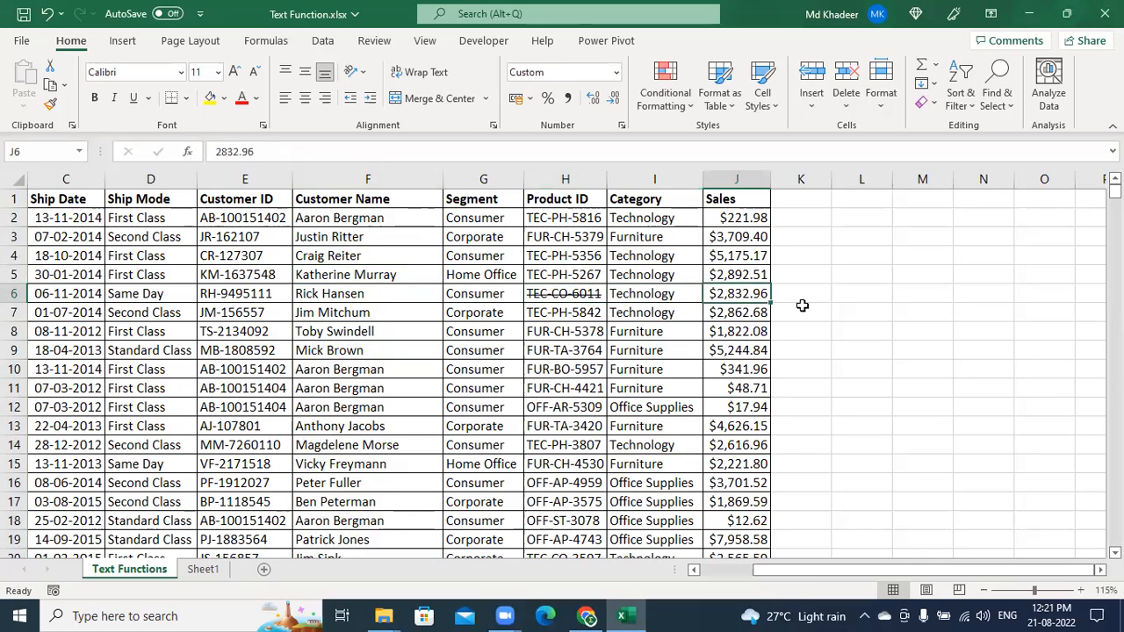
key(ctrl+5)
key(ctrl+b)
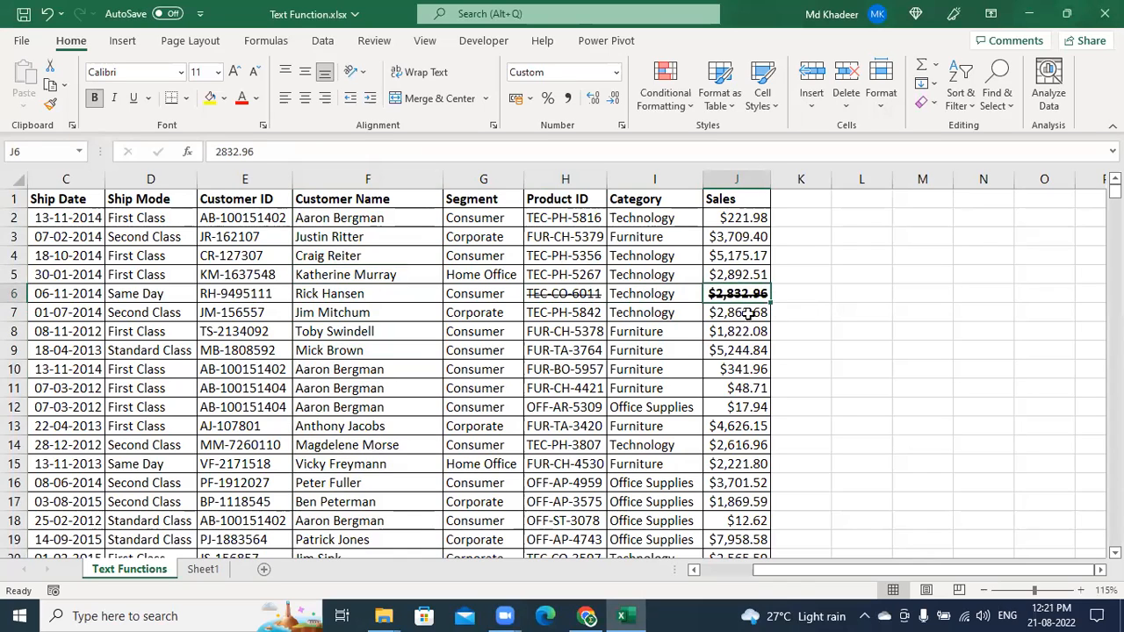
Bold and strike through $1,822.08 in J8, strike $4,626.15 in J13, then undo the changes
click(732, 334)
key(ctrl+b)
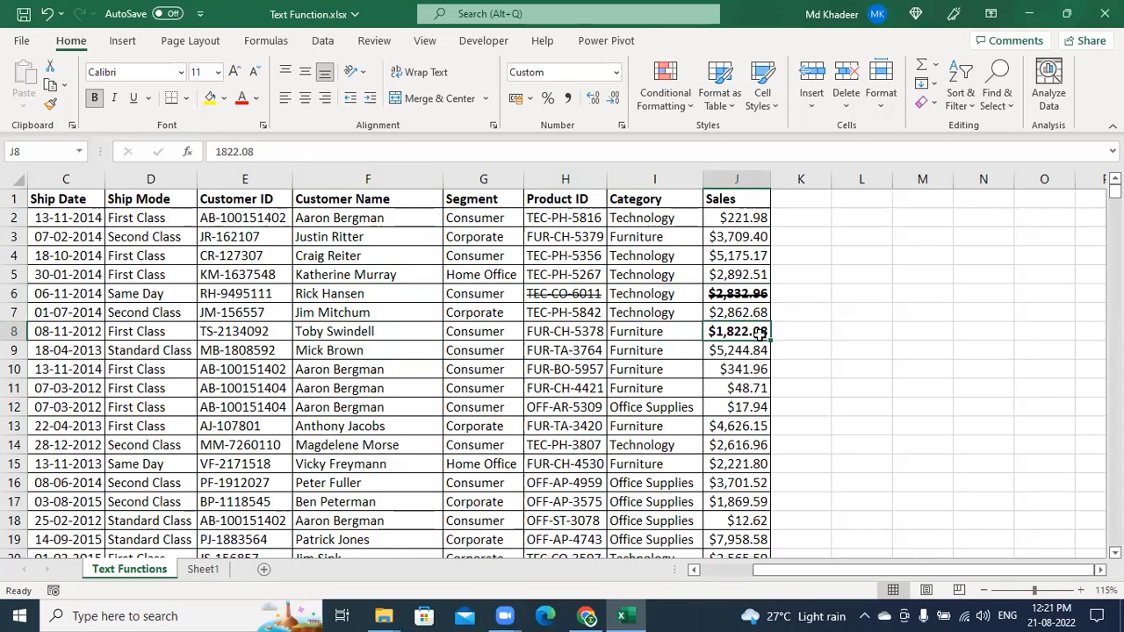
key(ctrl+5)
click(755, 428)
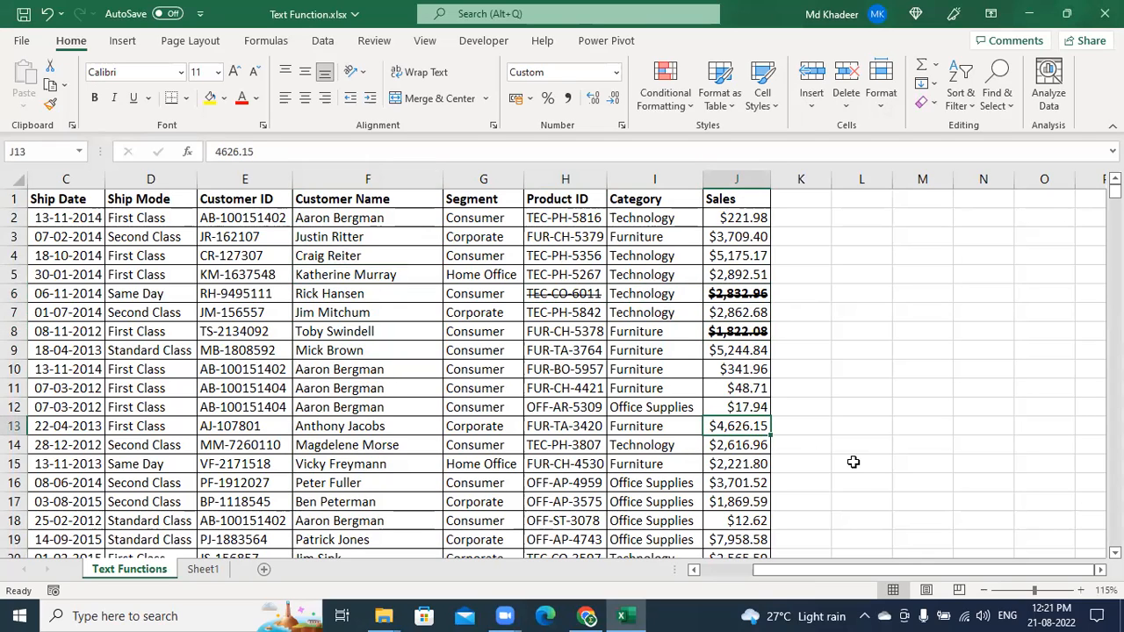
key(ctrl+5)
key(ctrl+z)
key(ctrl+z)
key(ctrl+z)
key(ctrl+z)
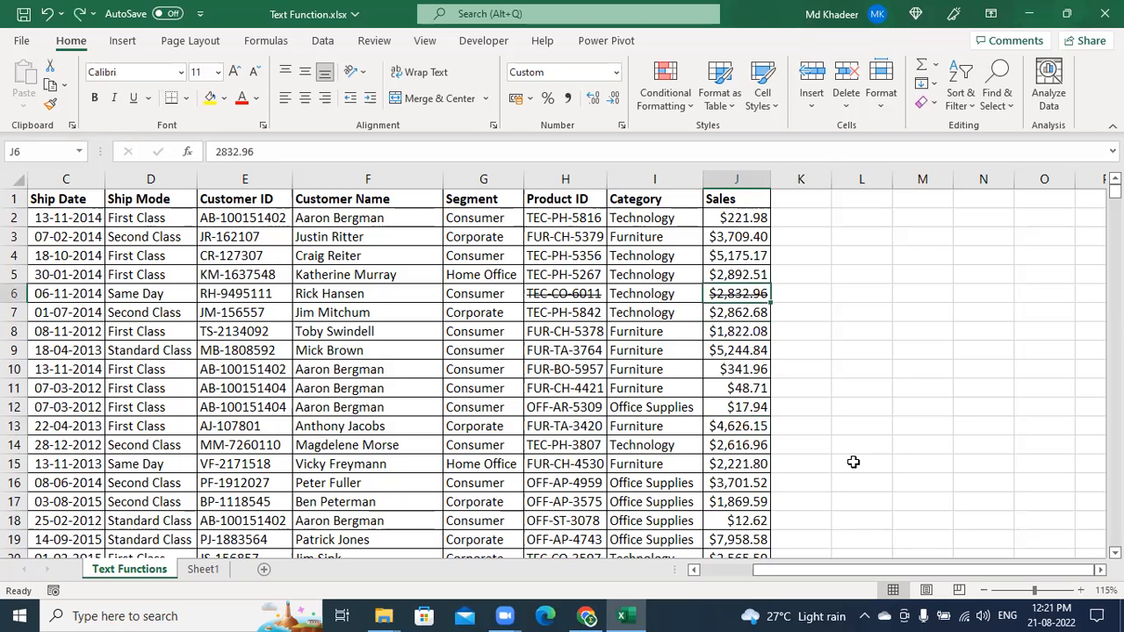
key(ctrl+z)
key(ctrl+z)
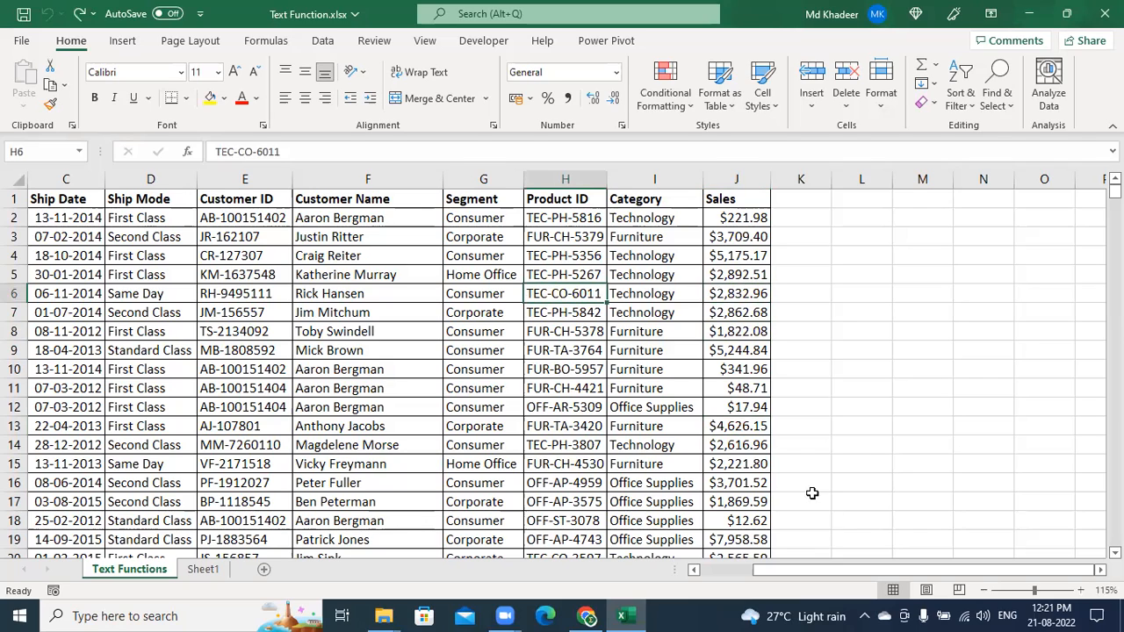
Select product IDs H3:H13 and H2, zoom to 160%, then move left to Order ID column A
click(537, 361)
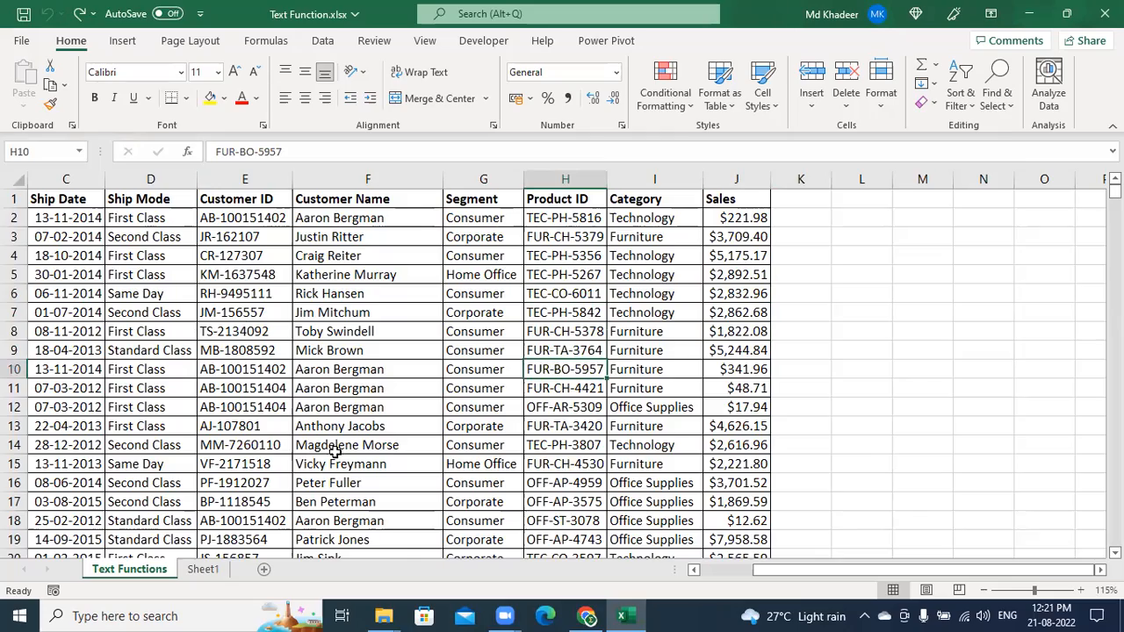
scroll(338, 449, up, 3)
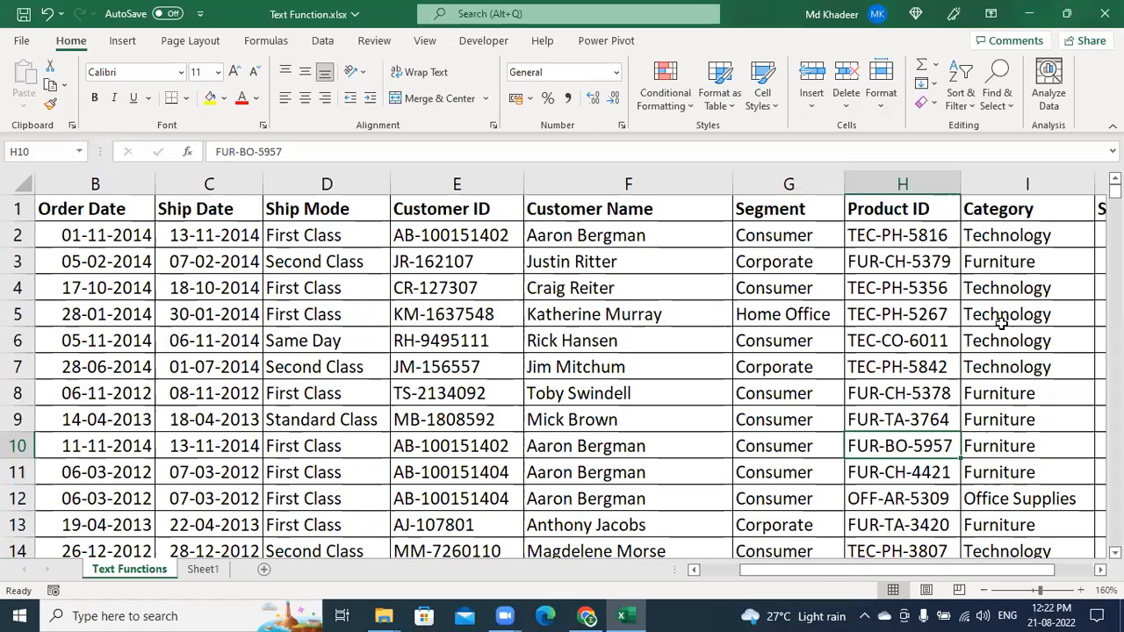
drag(905, 262, 902, 520)
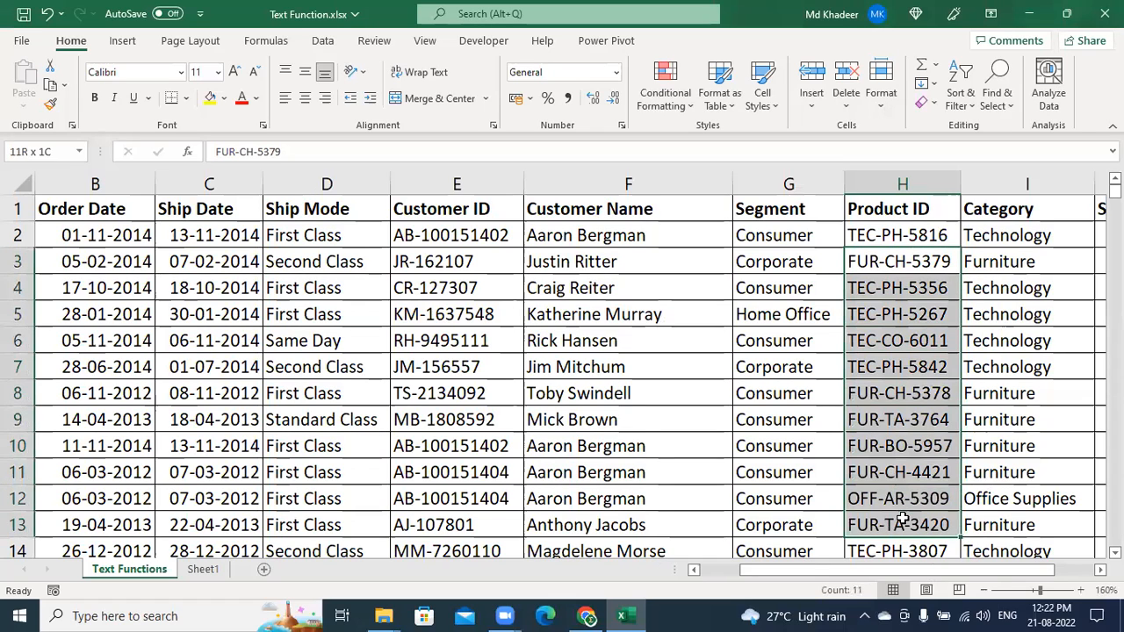
click(921, 239)
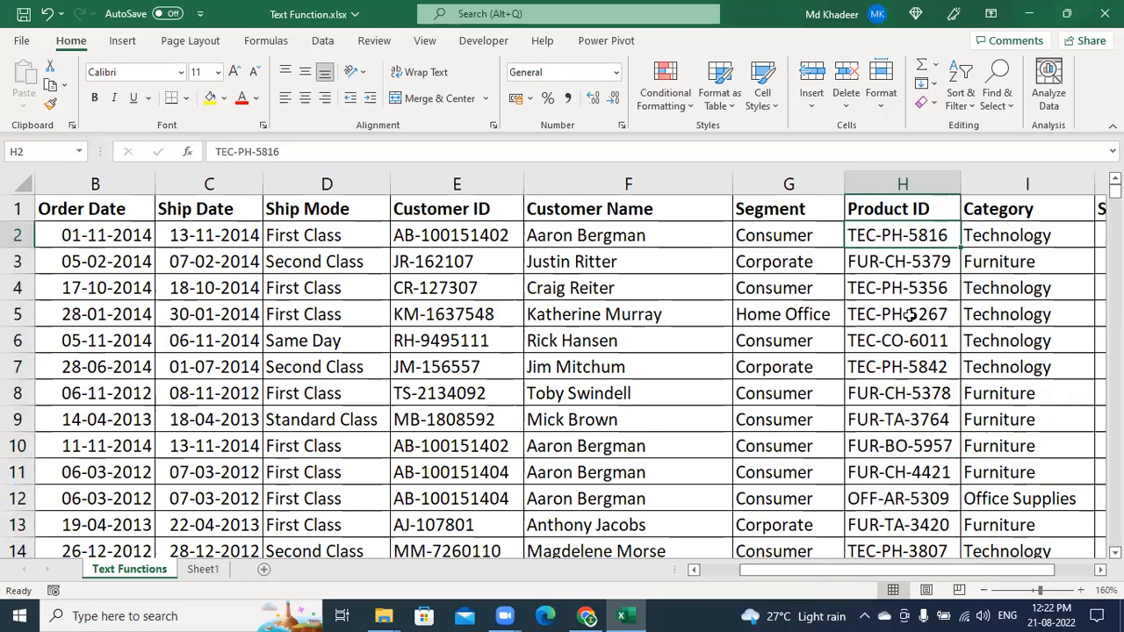
click(1025, 133)
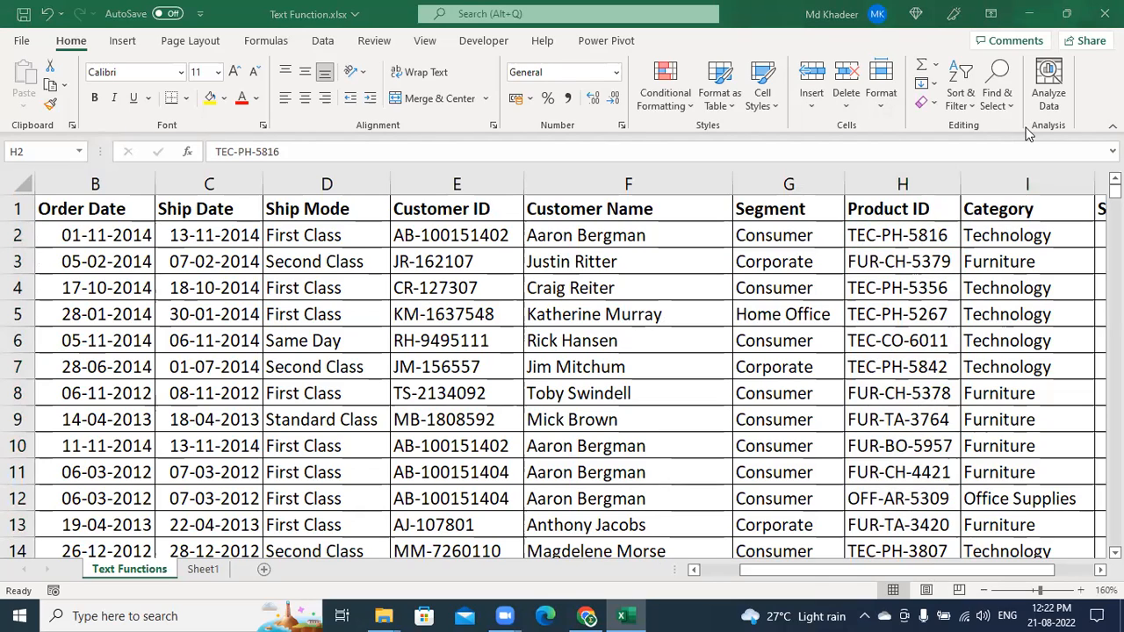
click(221, 320)
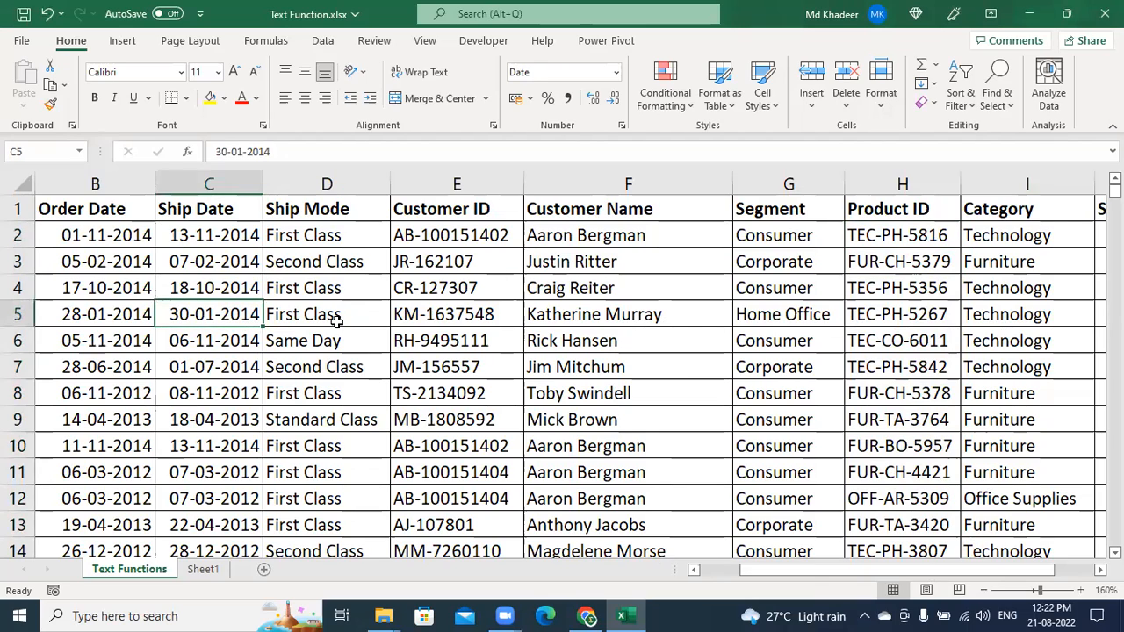
key(Left)
key(Left)
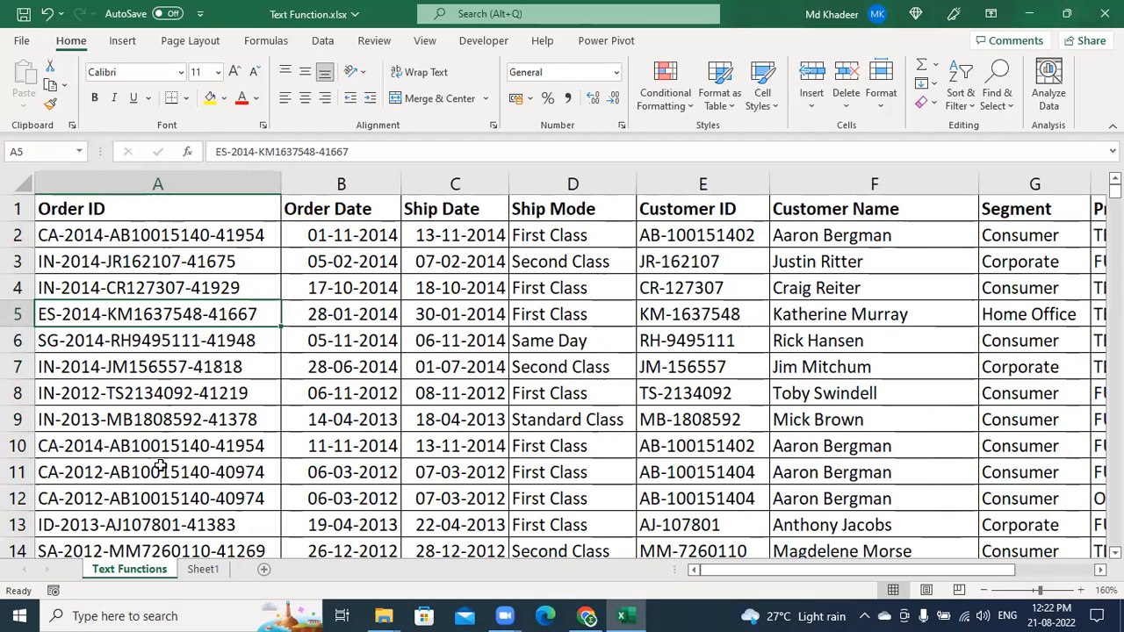
click(264, 260)
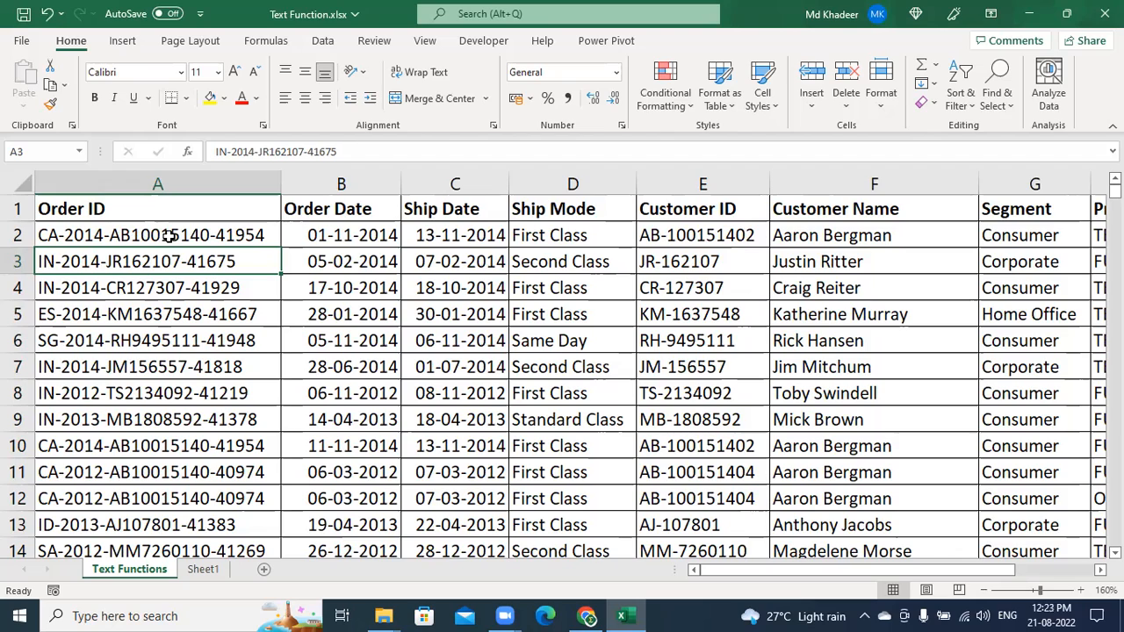
click(171, 234)
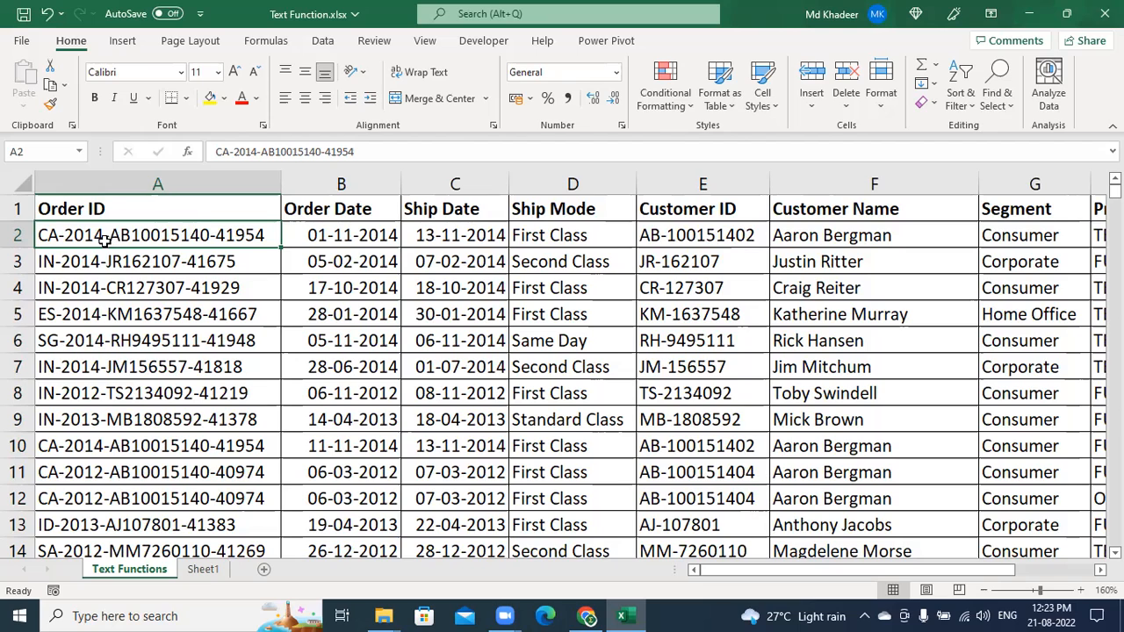
click(132, 184)
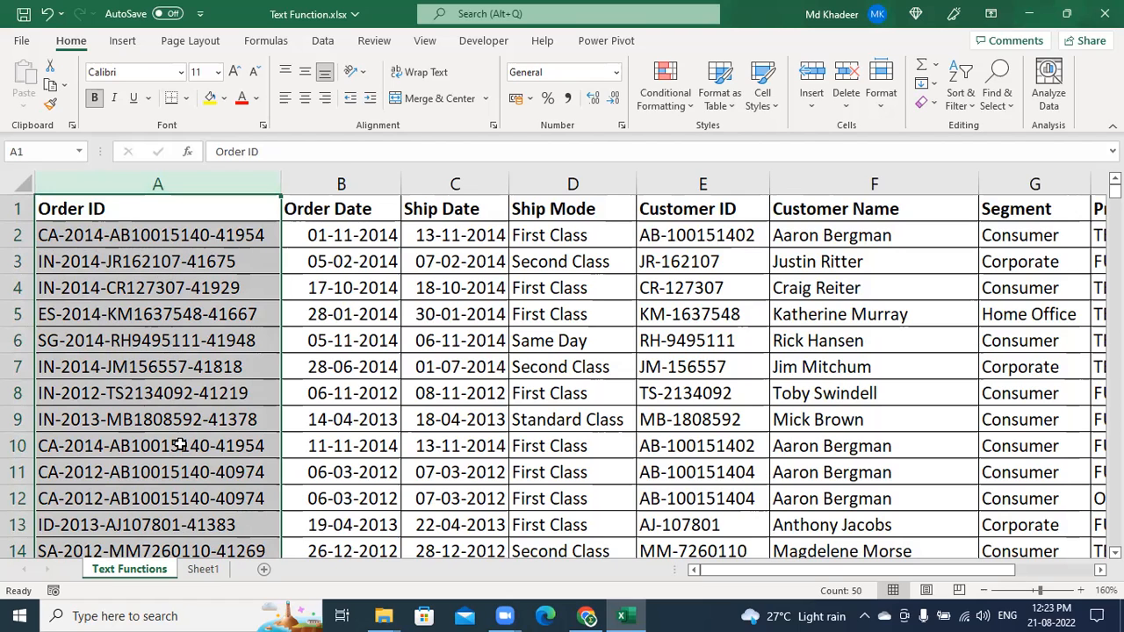
click(382, 181)
Insert a new column B before Order Date and enter 10015140 in B2
right_click(382, 180)
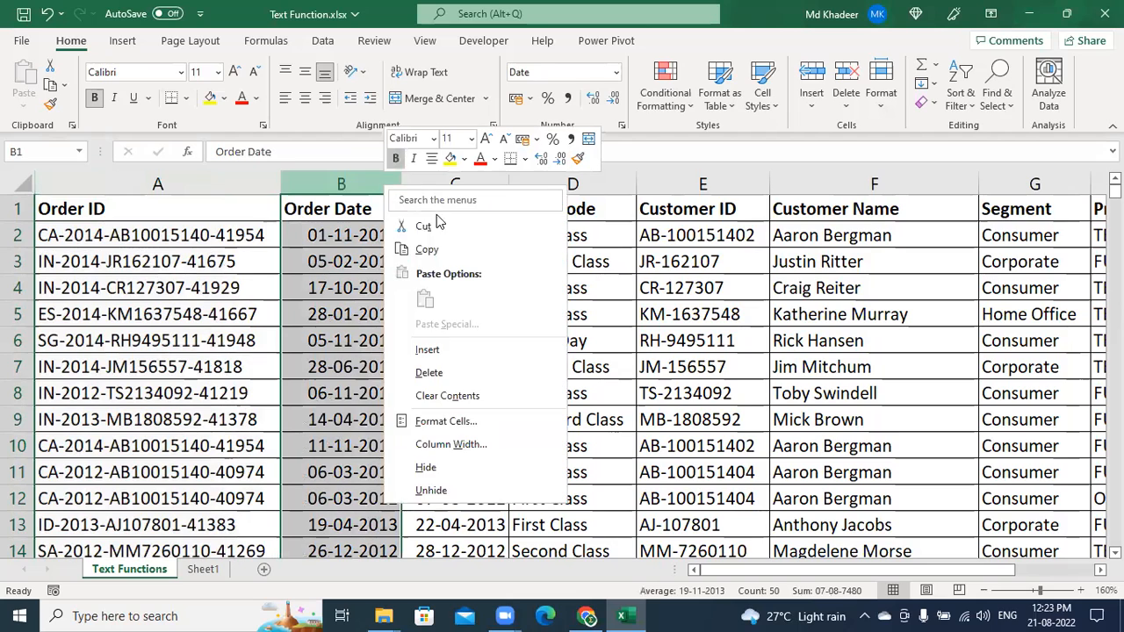
click(448, 346)
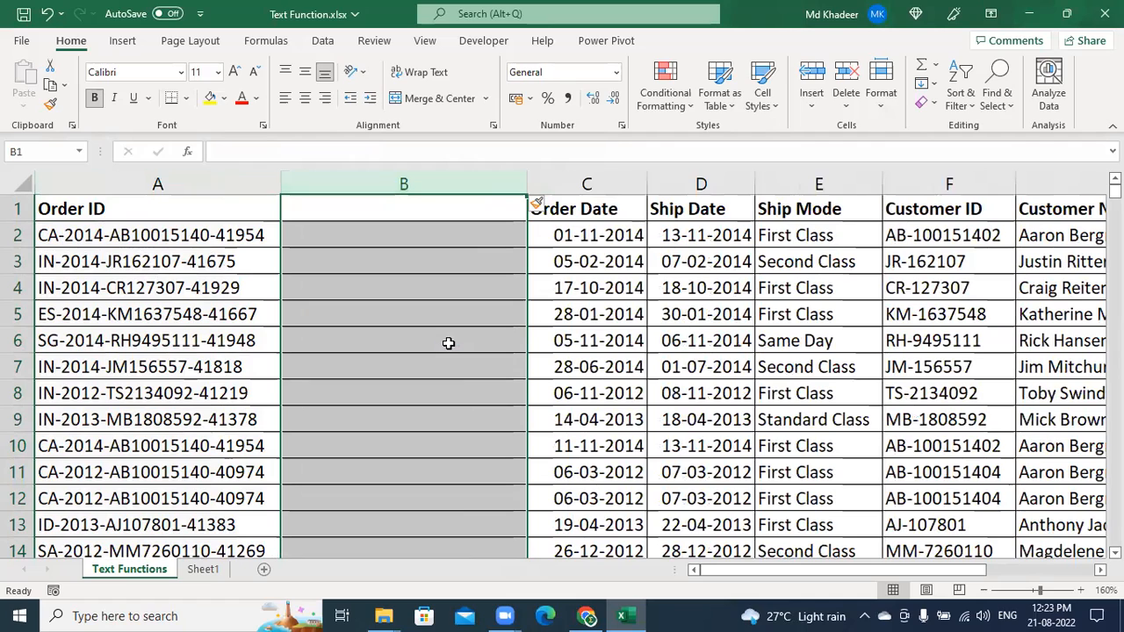
click(373, 237)
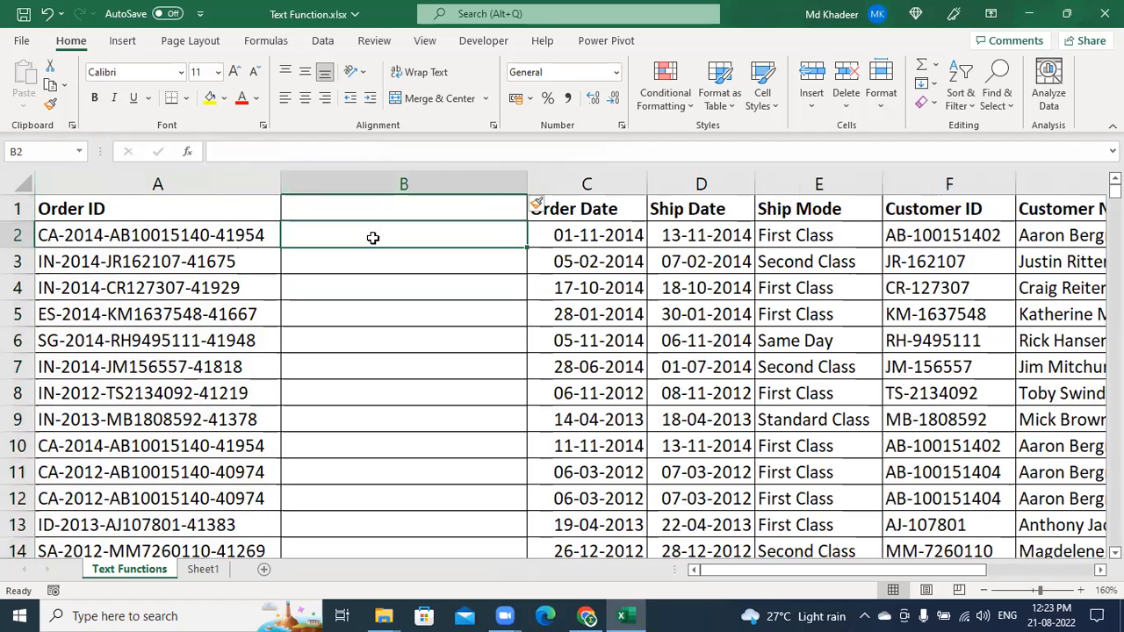
text(10015140)
key(Return)
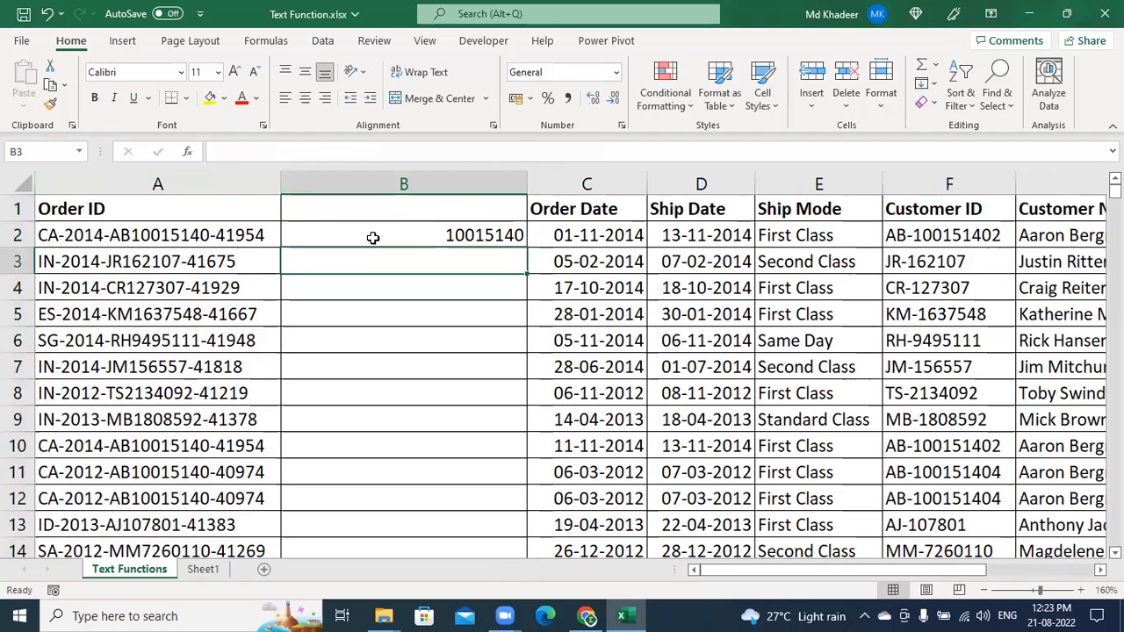
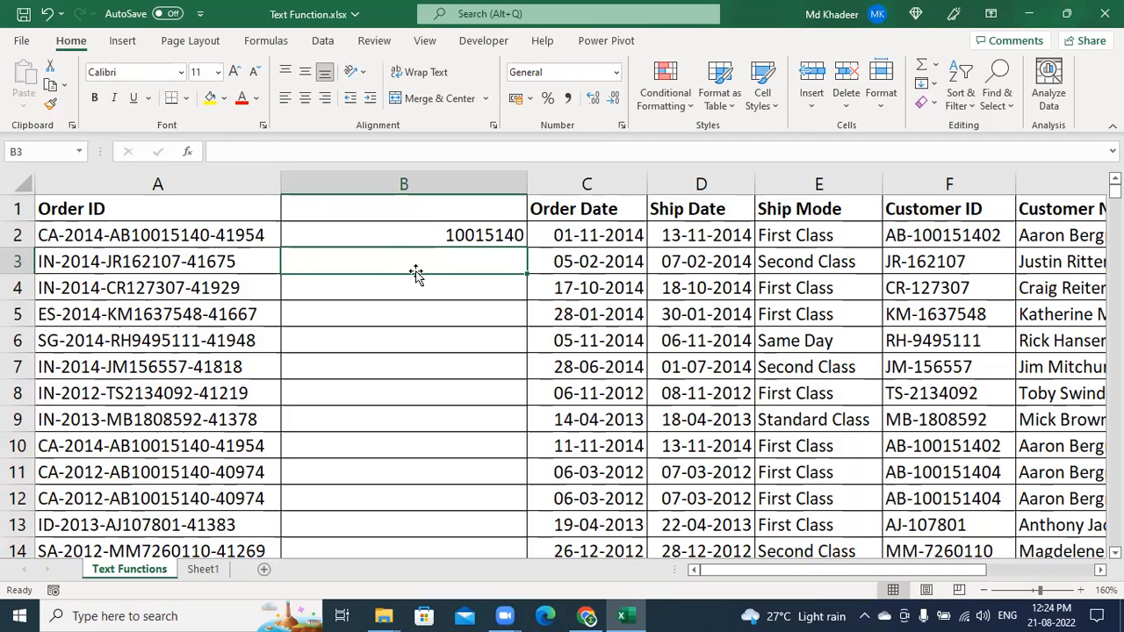
Enter 162107 in B3 and Flash Fill the Order ID numbers down column B
text(162107)
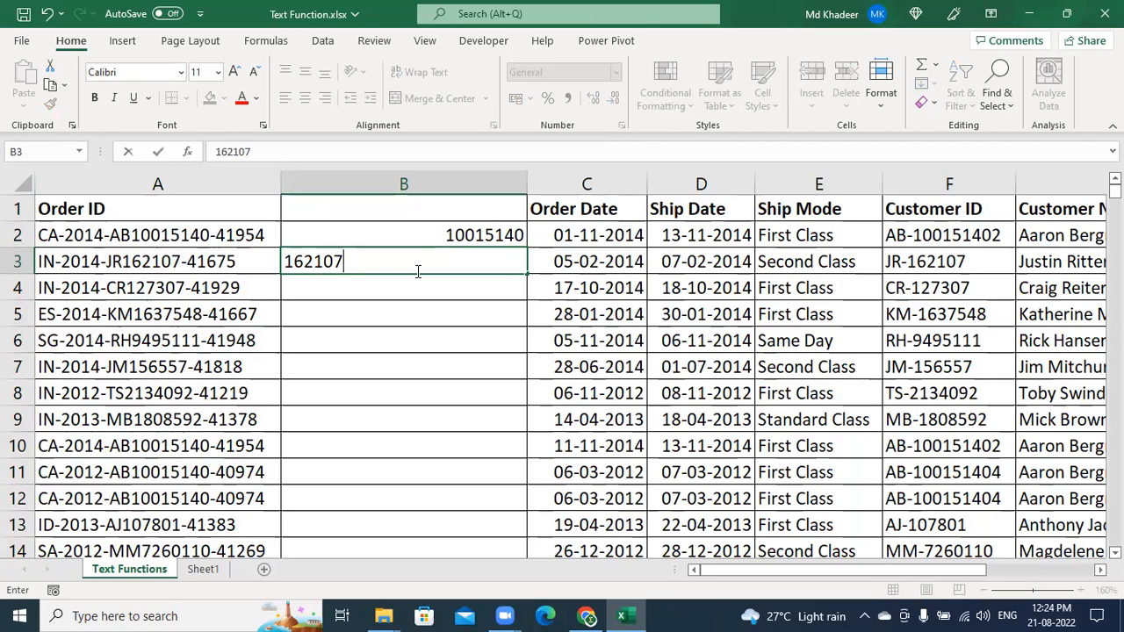
key(Return)
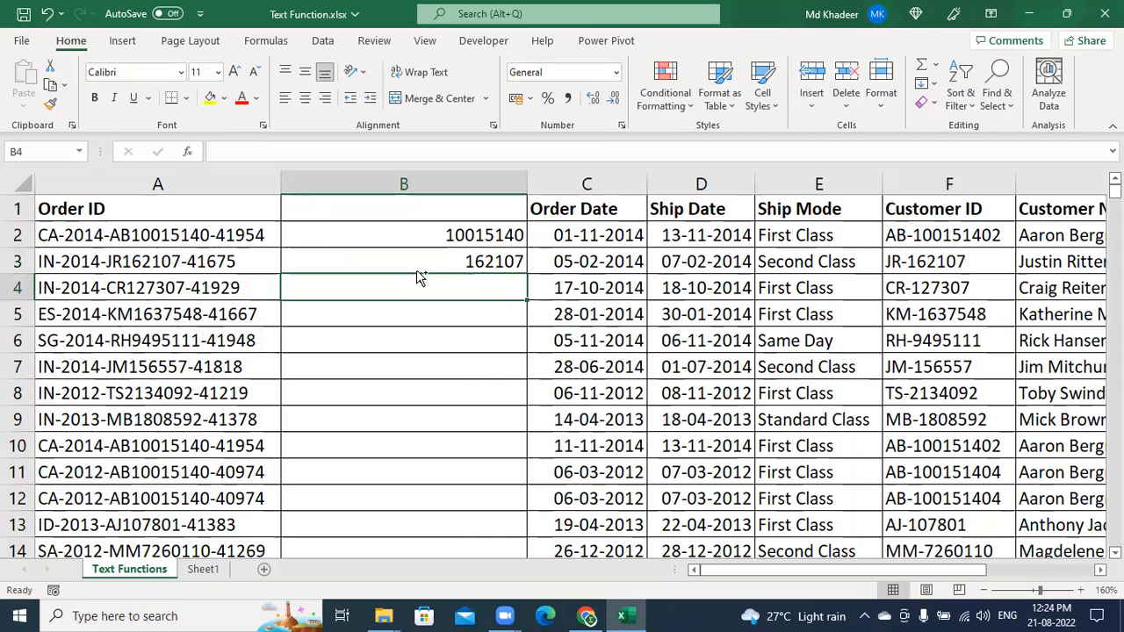
key(ctrl+e)
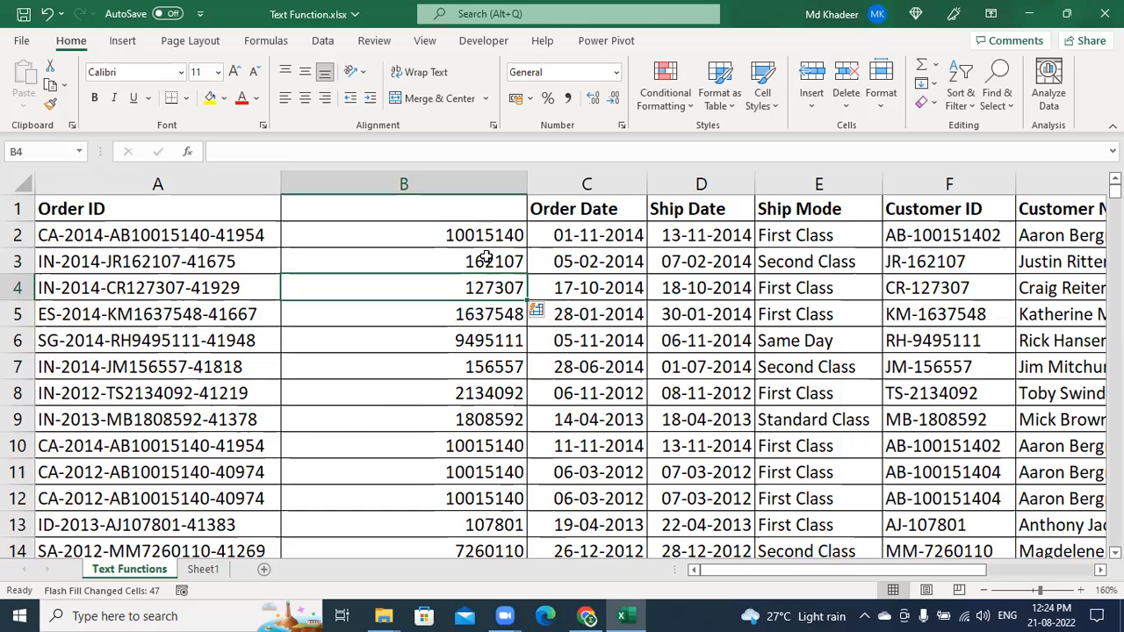
scroll(497, 471, down, 9)
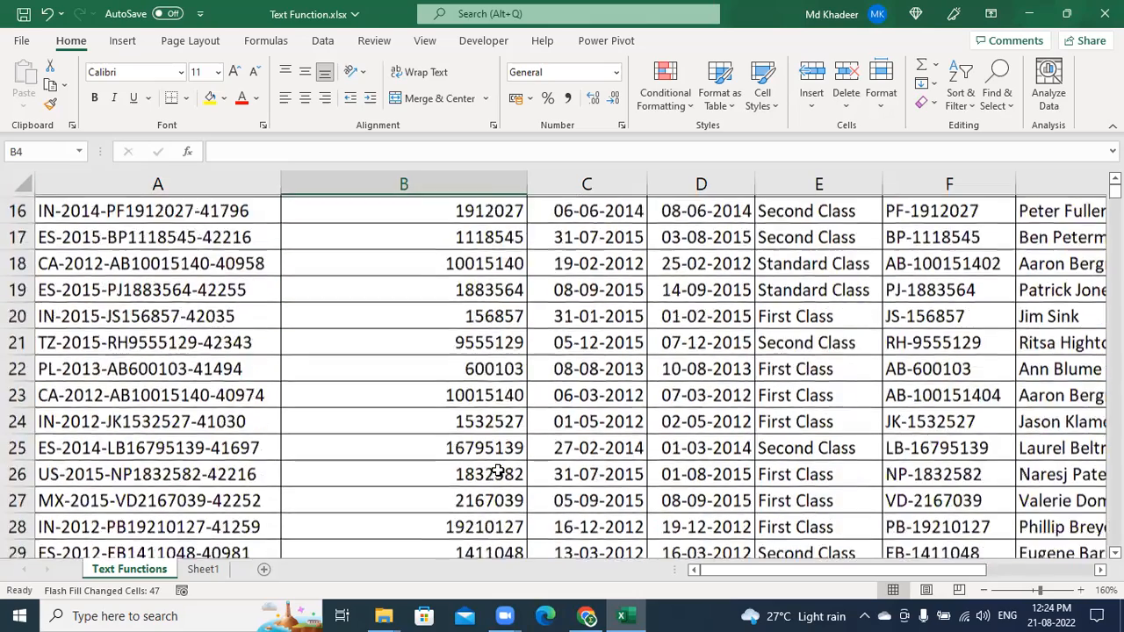
scroll(497, 472, down, 2)
scroll(497, 472, up, 11)
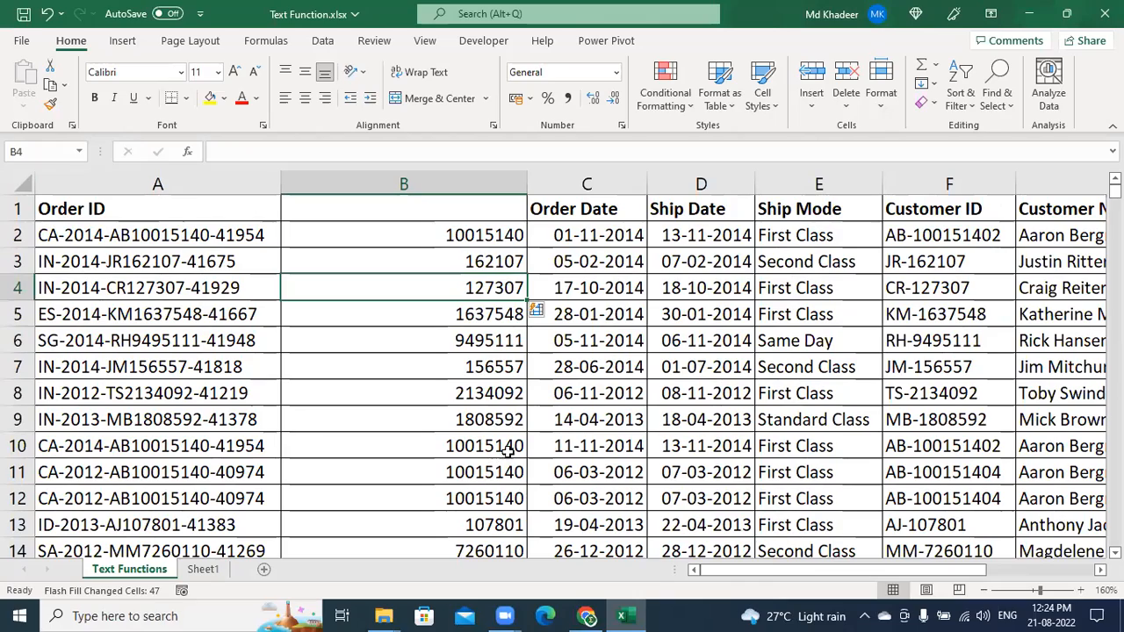
Clear the flash-filled numbers from B2 down to the end of column B
click(493, 235)
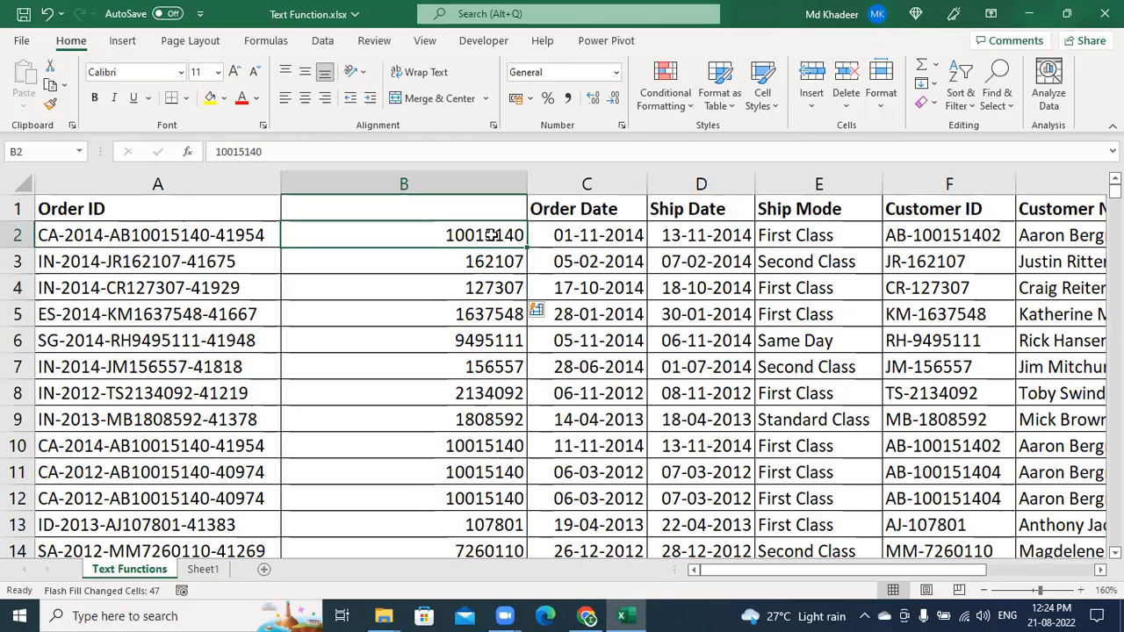
key(ctrl+shift+Down)
key(Delete)
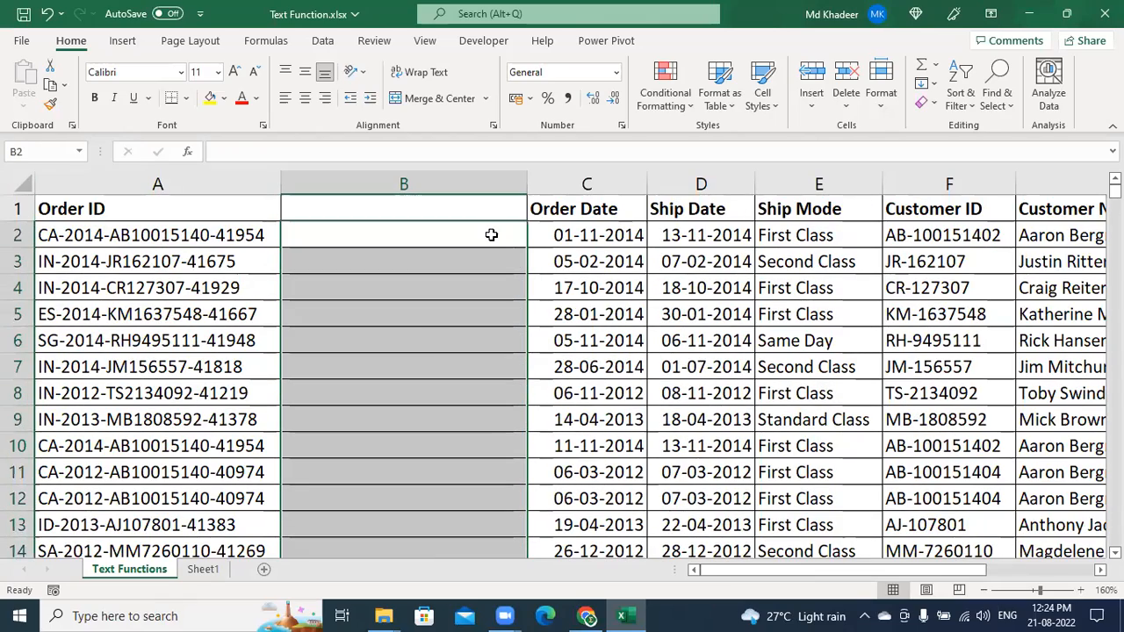
Enter AB and JR in B2:B3, Flash Fill the customer initials, and autofit column B
click(364, 240)
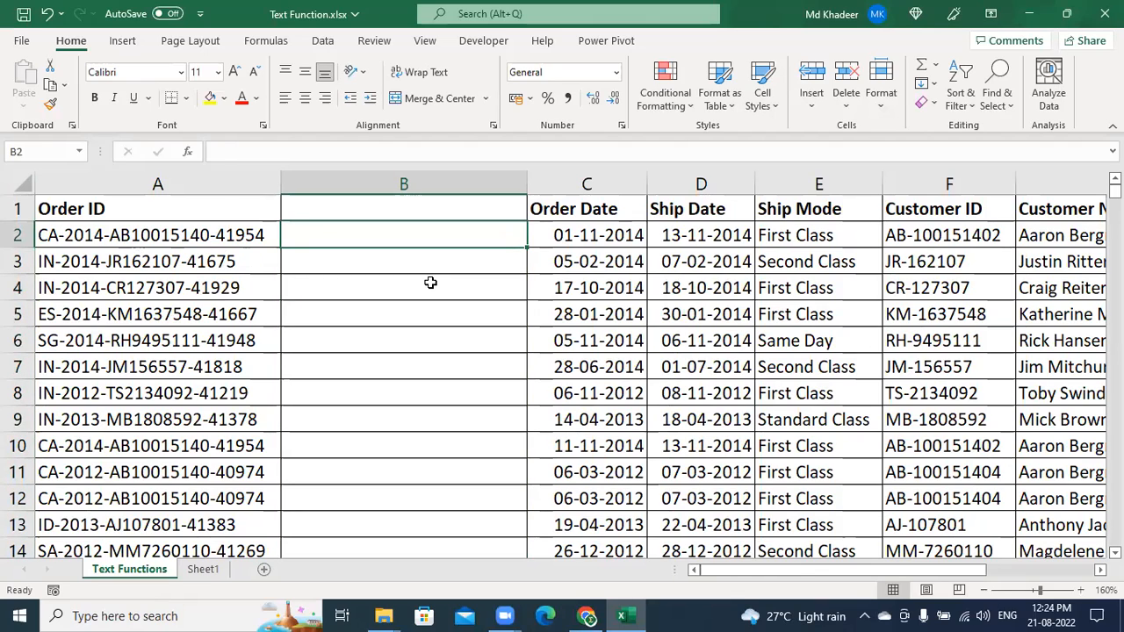
text(AB)
key(Return)
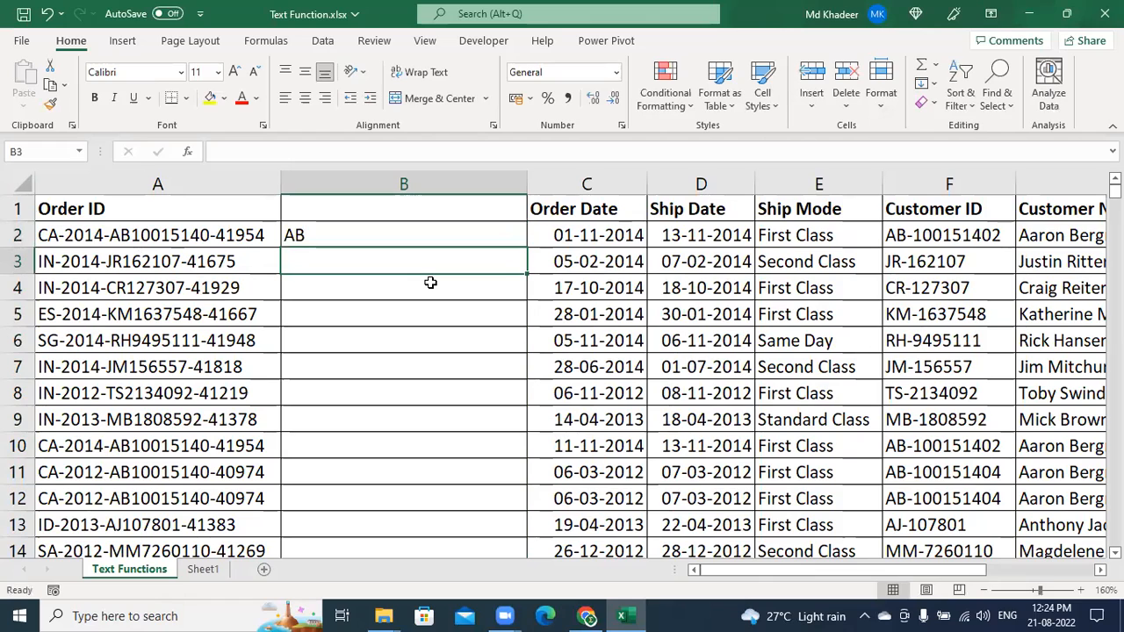
text(JR)
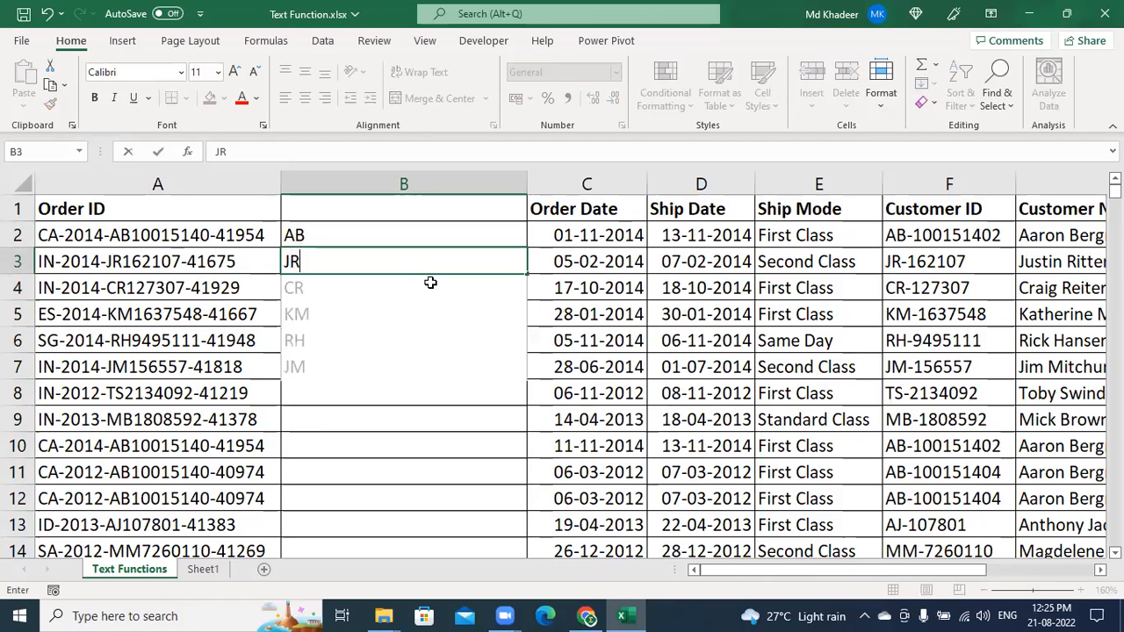
key(Return)
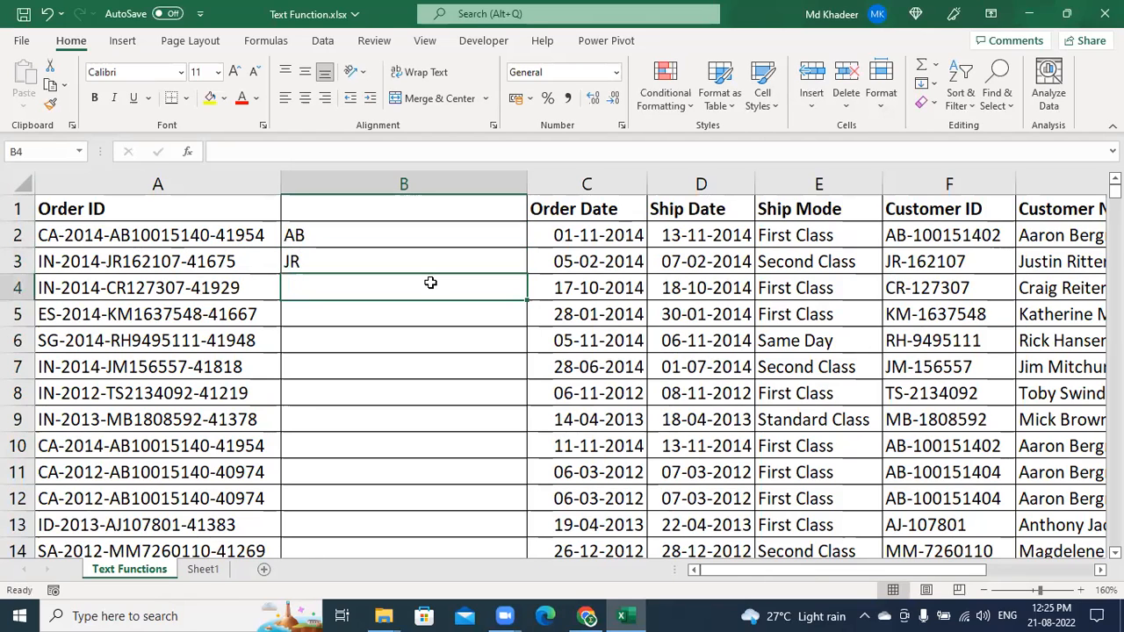
key(ctrl+e)
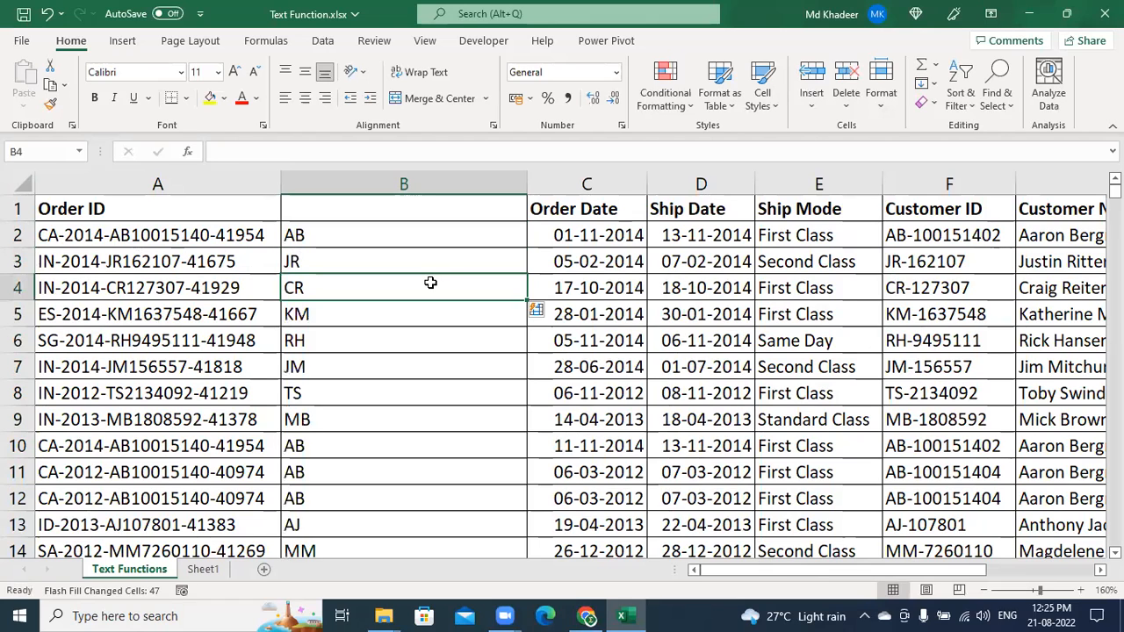
double_click(526, 185)
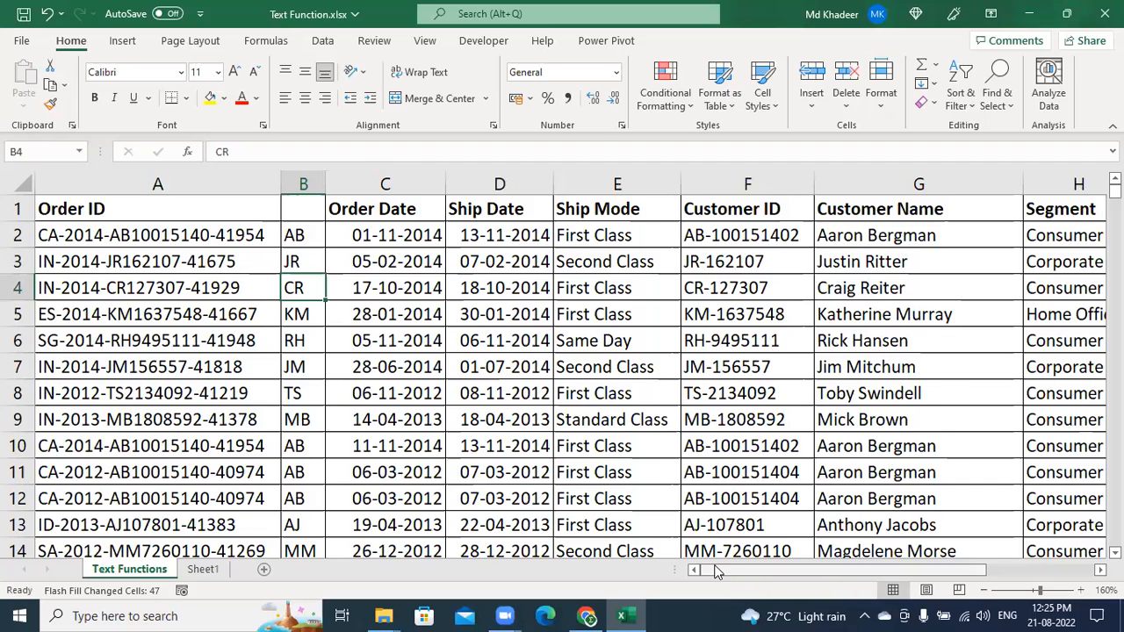
drag(795, 570, 906, 572)
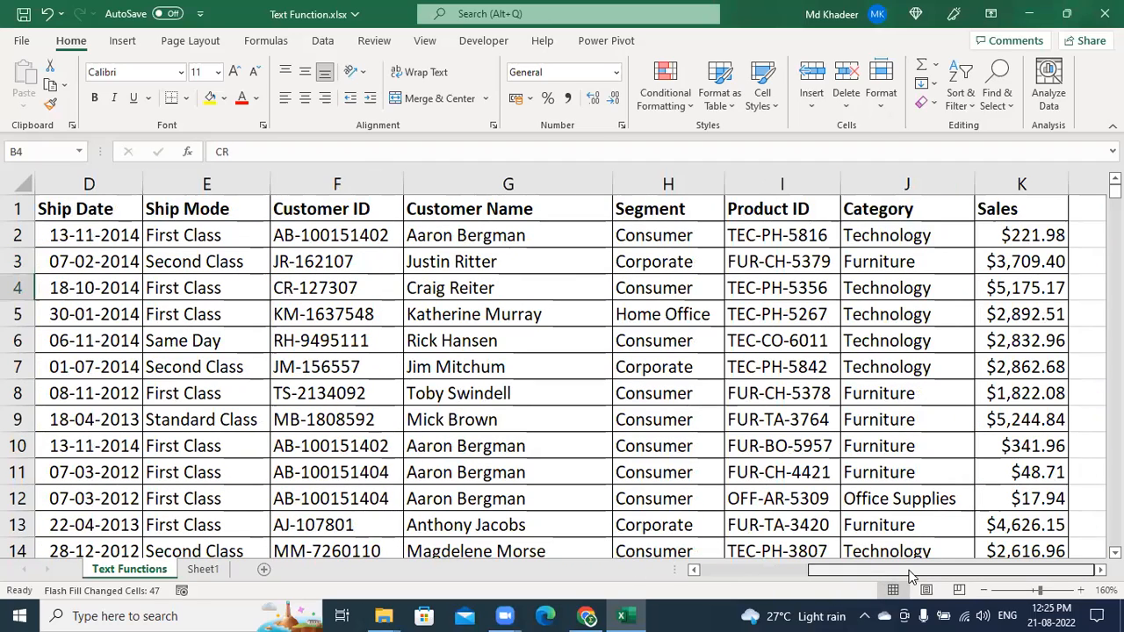
Review the name in G2 and category in J2, then widen empty column L to about 17.29
click(1056, 235)
key(Right)
key(Right)
key(Right)
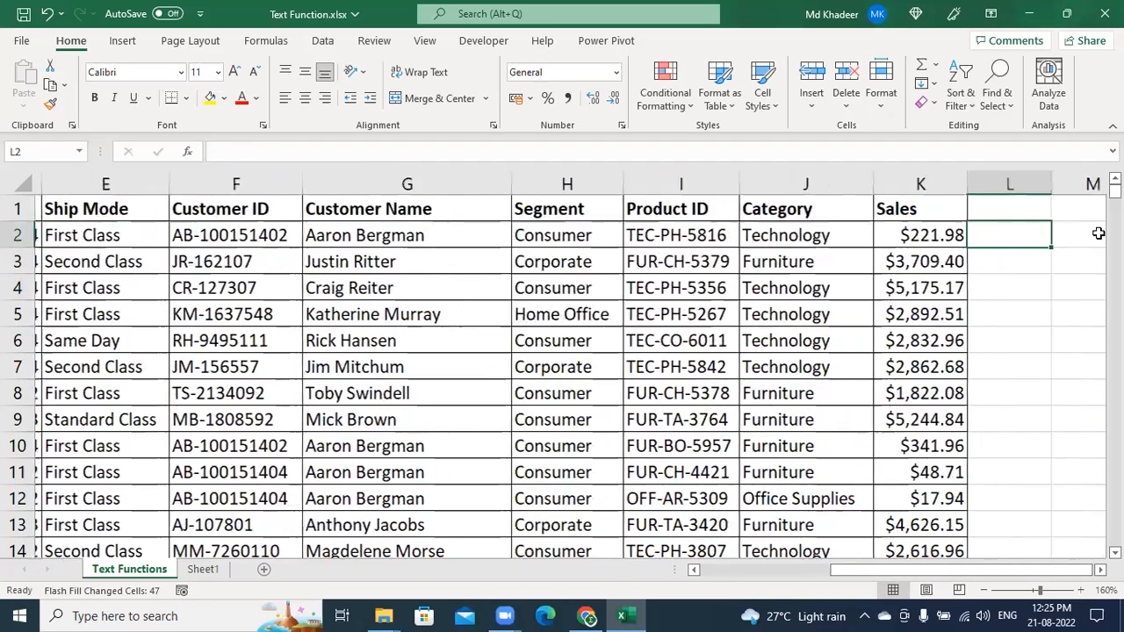
key(Left)
key(Left)
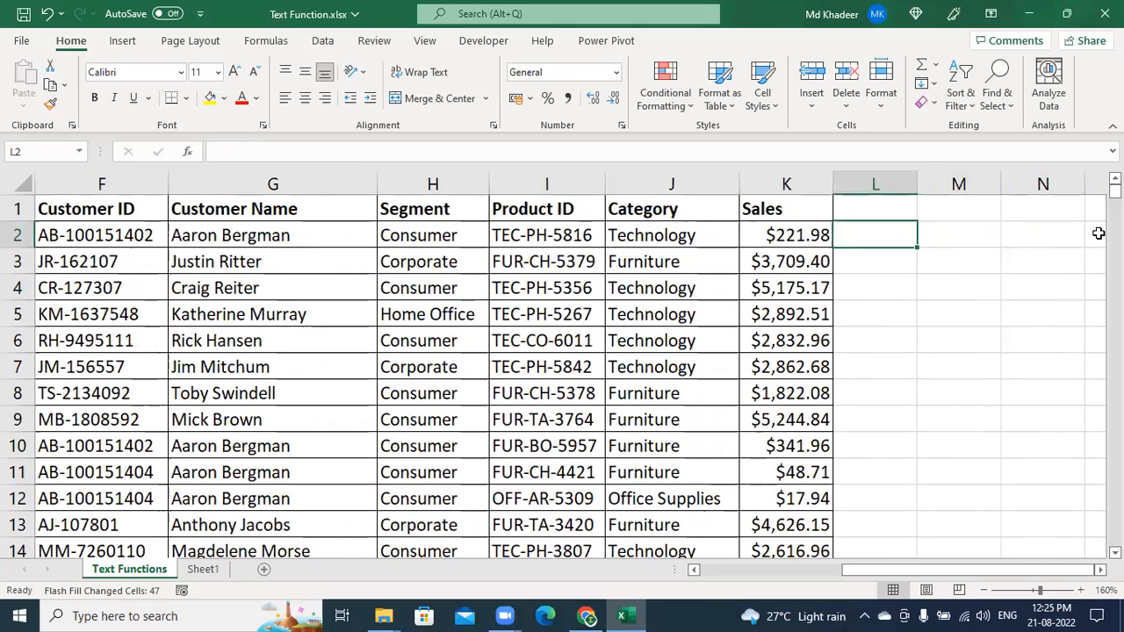
click(243, 235)
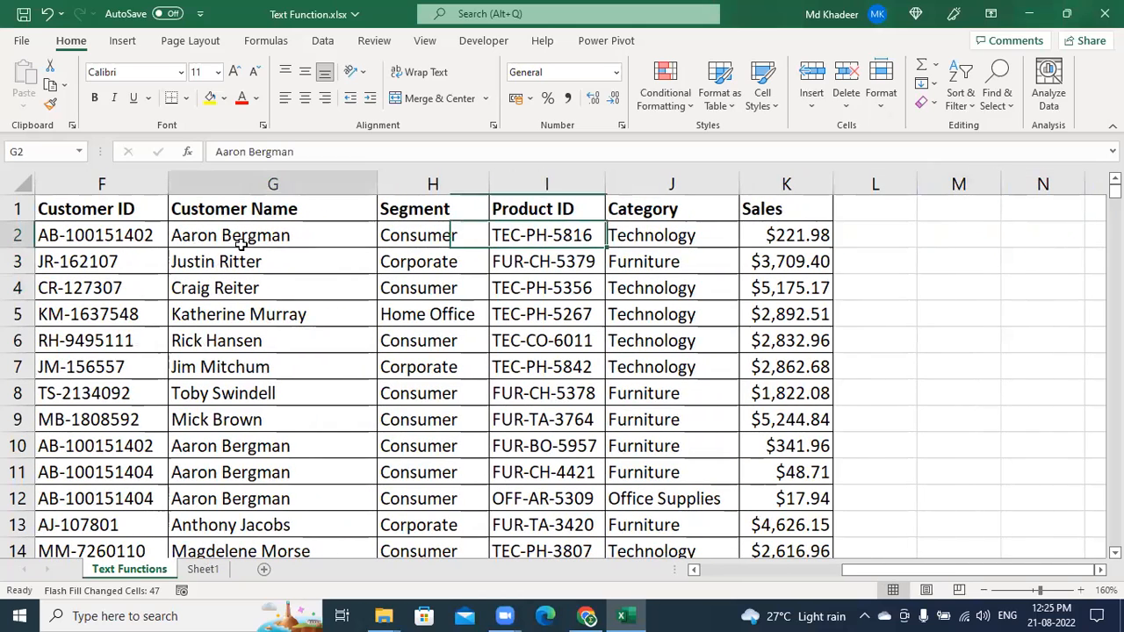
click(670, 244)
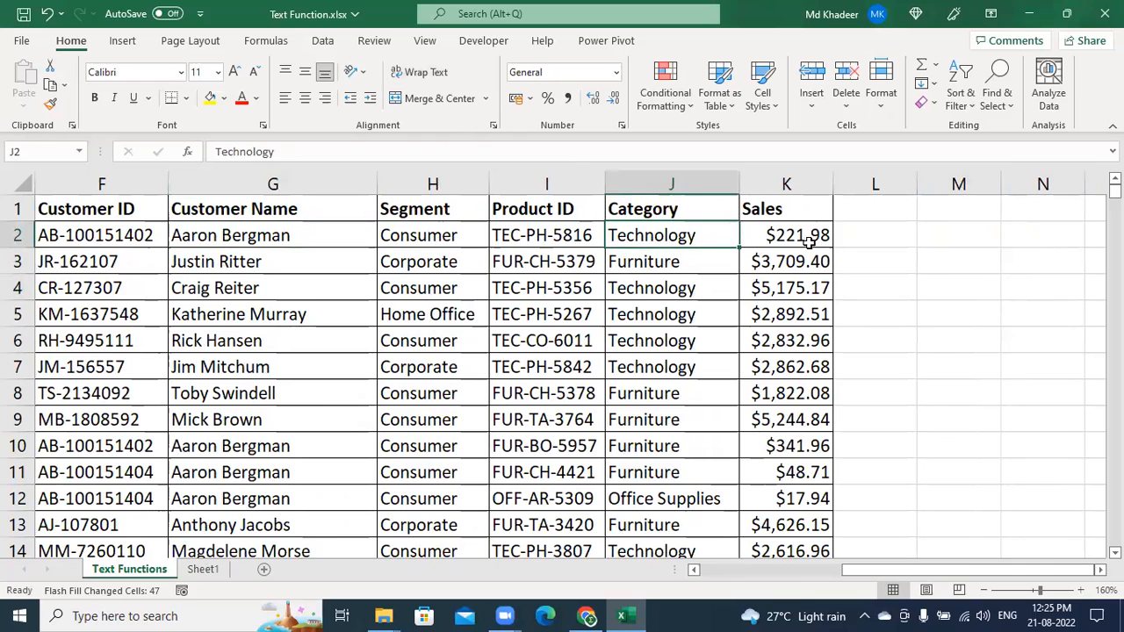
click(879, 235)
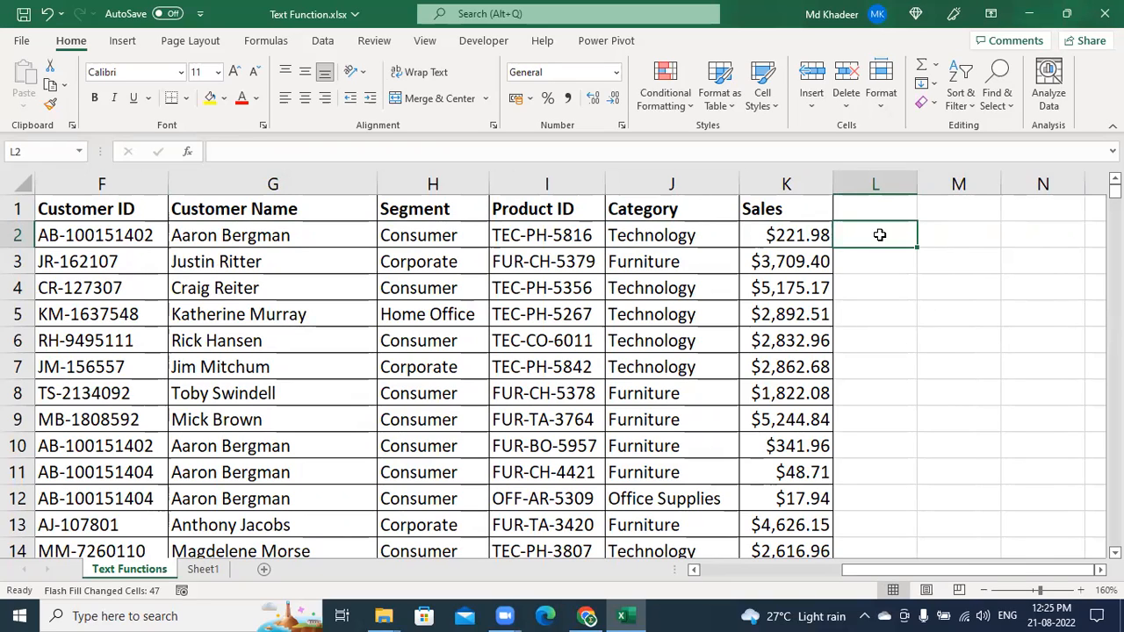
drag(918, 185, 1002, 192)
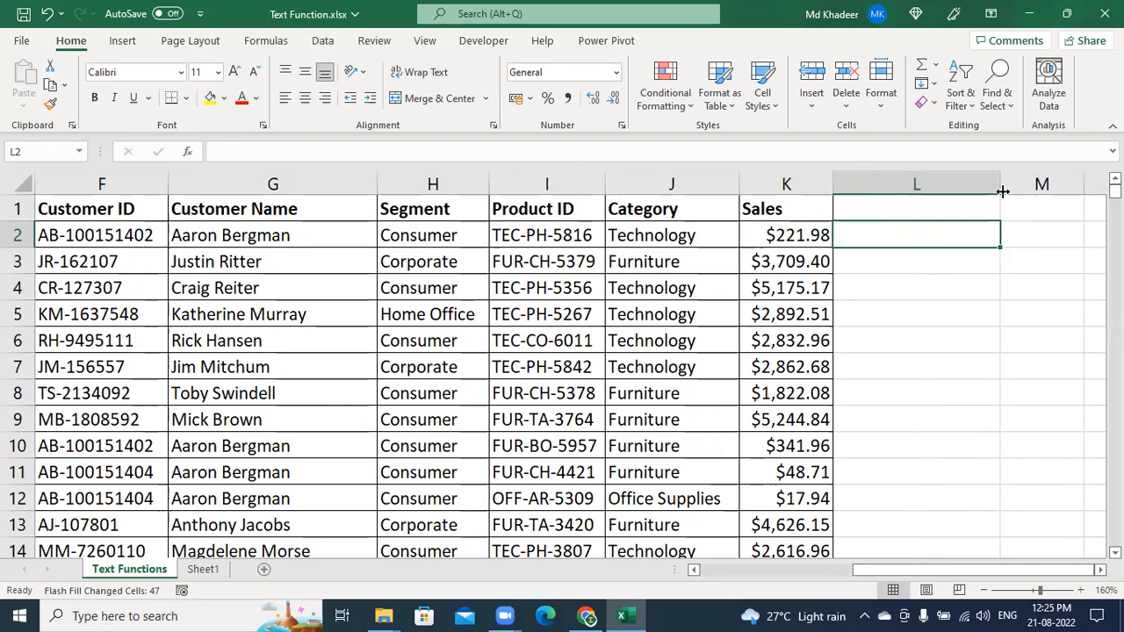
text(=)
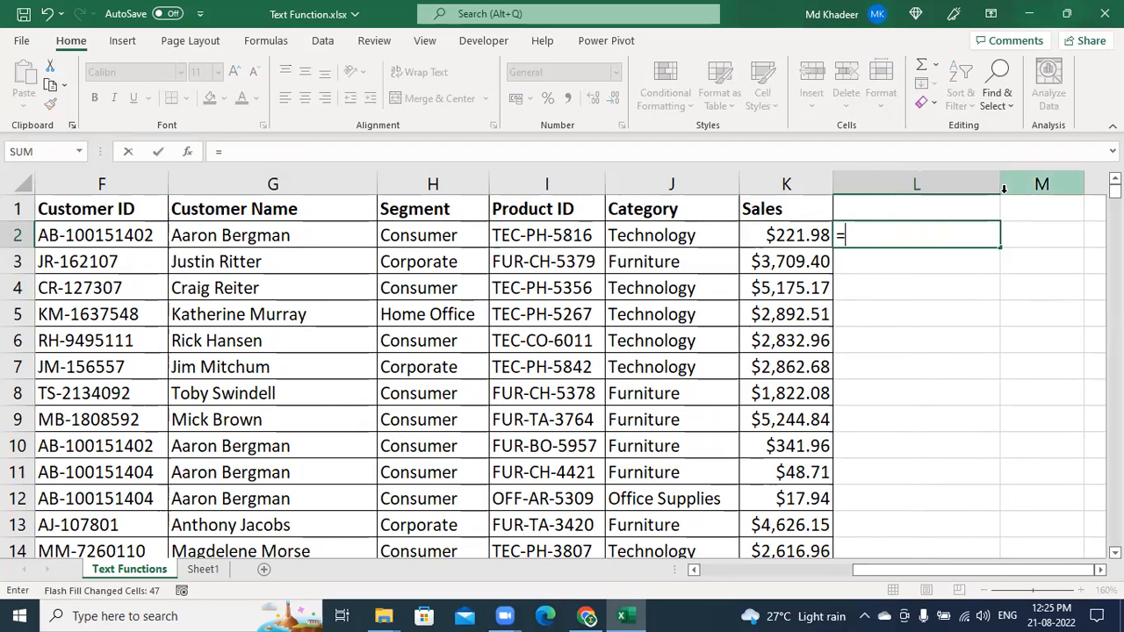
click(296, 234)
text(&)
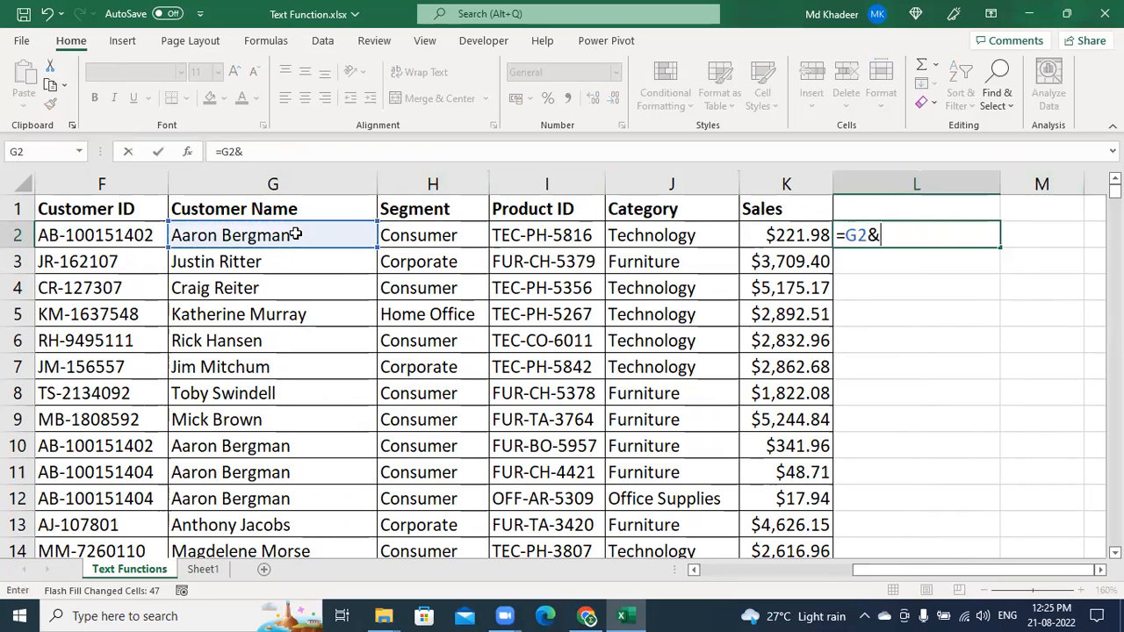
text("-"&)
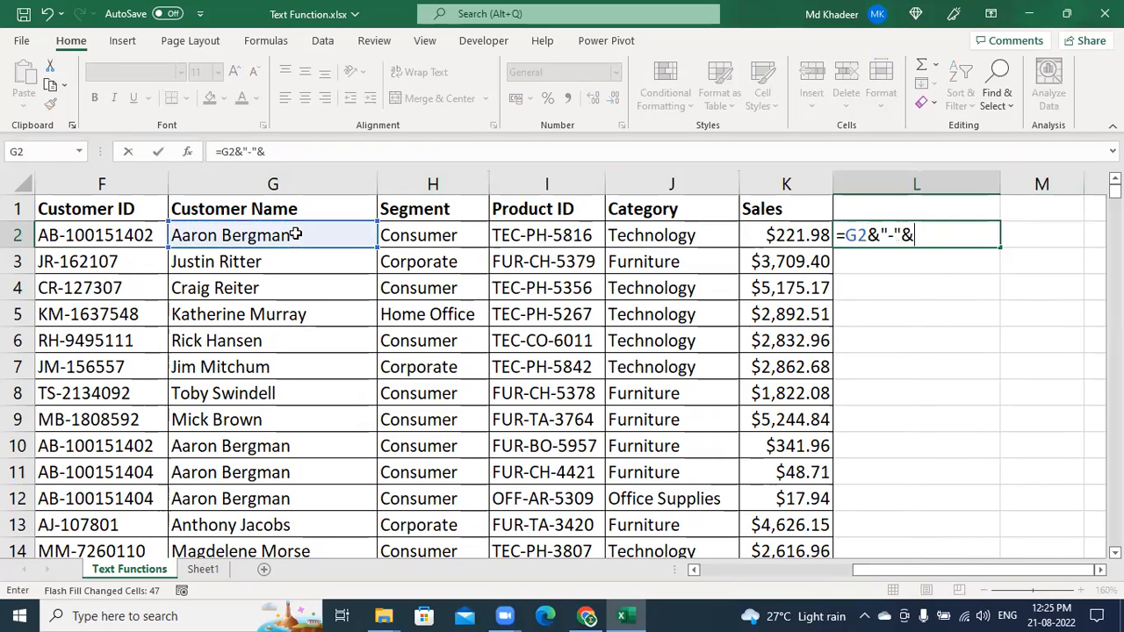
click(683, 235)
key(Return)
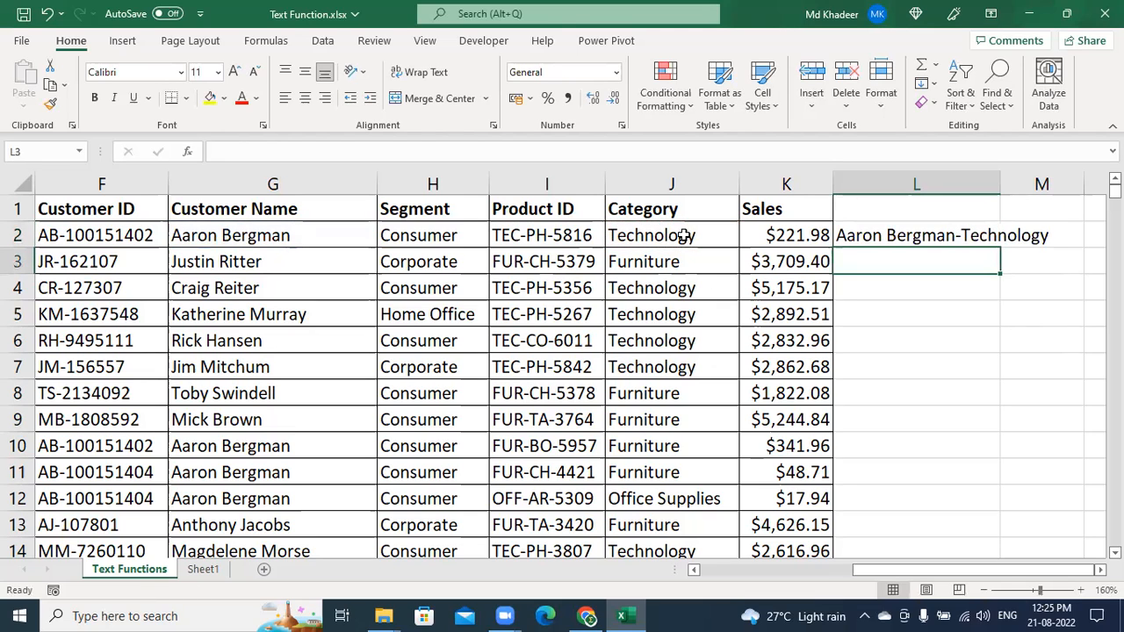
click(935, 238)
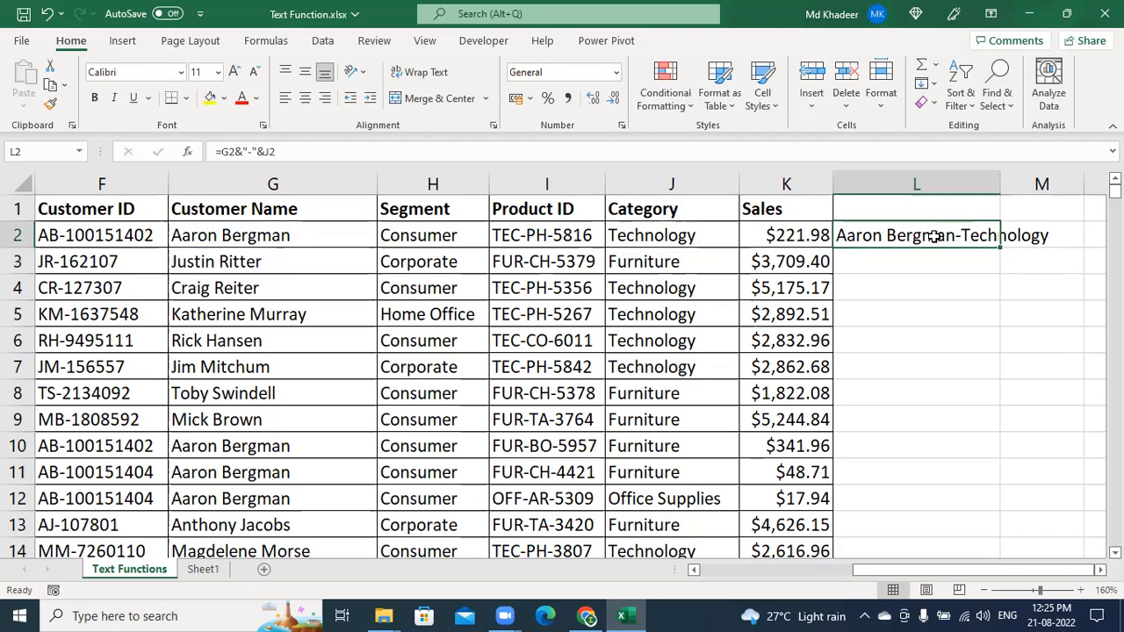
key(Delete)
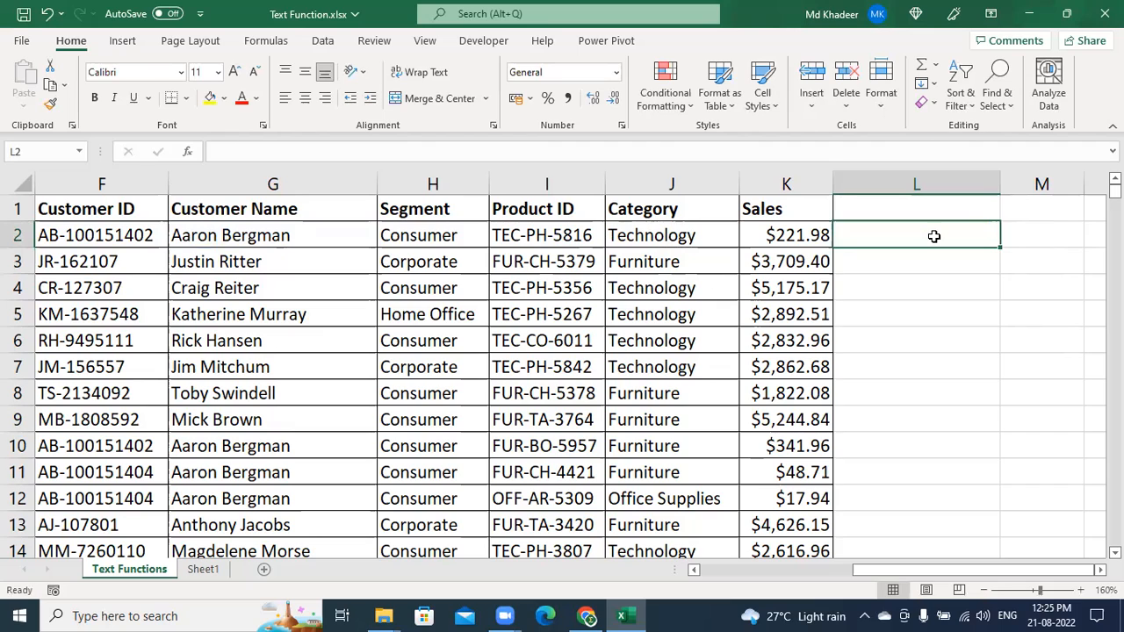
text(A)
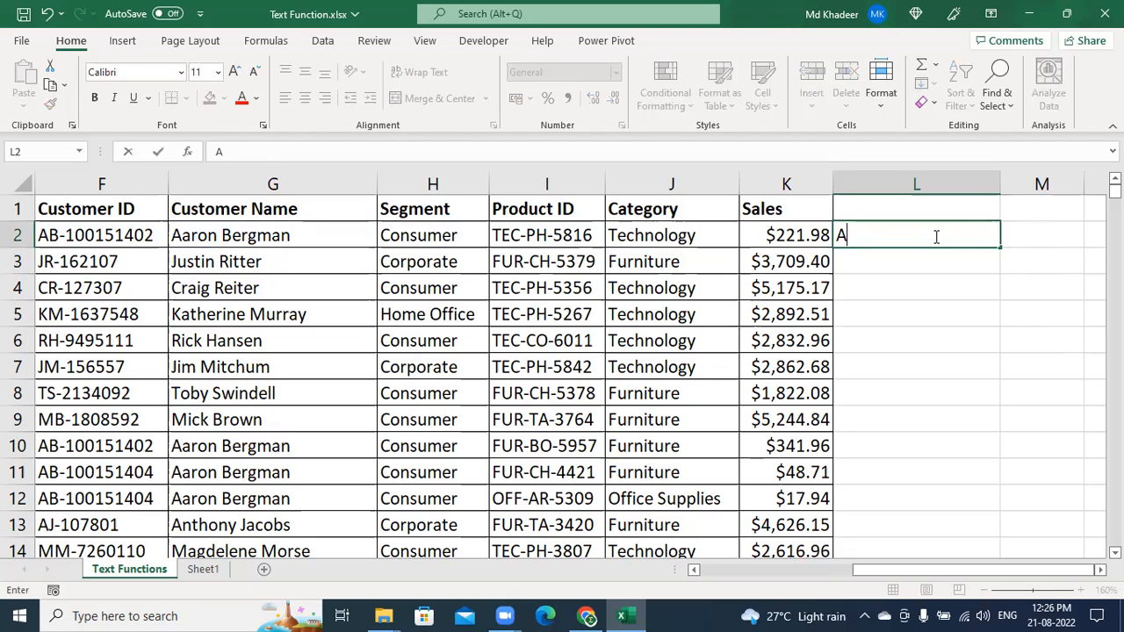
Enter AARON-TECHNOLOGY in L2 and Flash Fill uppercase first name-category pairs down column L
text(a)
key(BackSpace)
text(ARON)
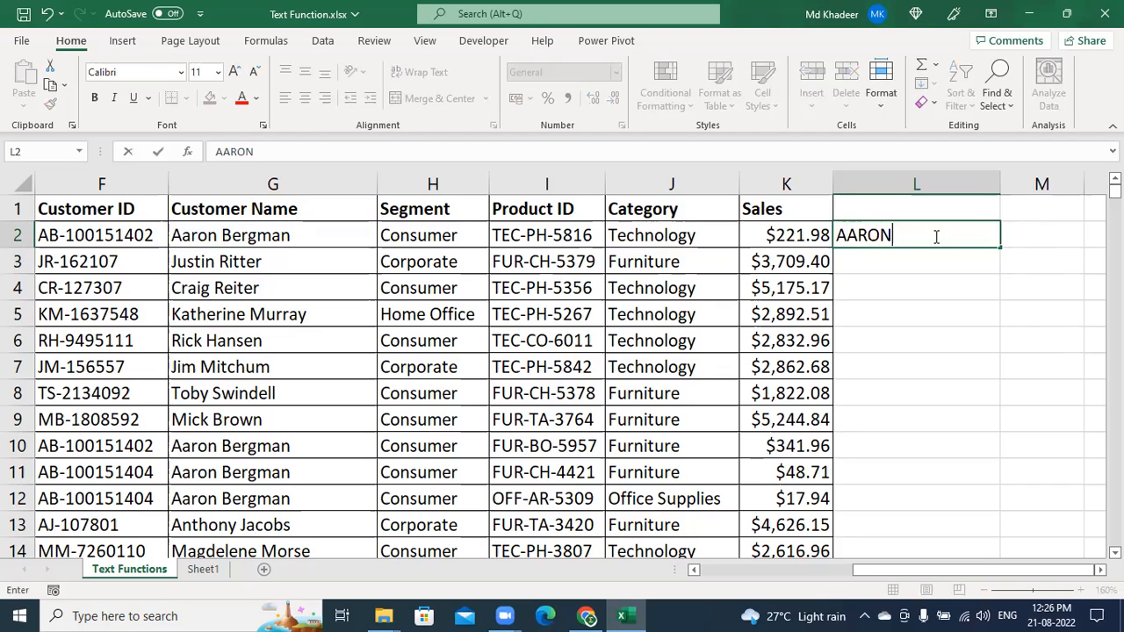
text(-TECHNOLOGY)
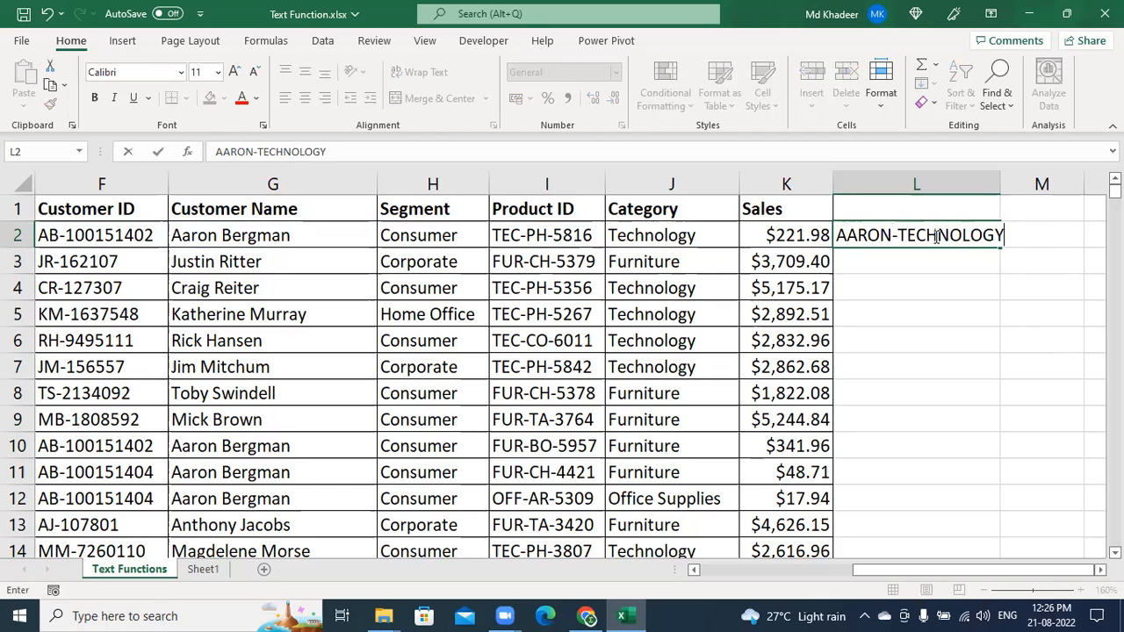
key(Return)
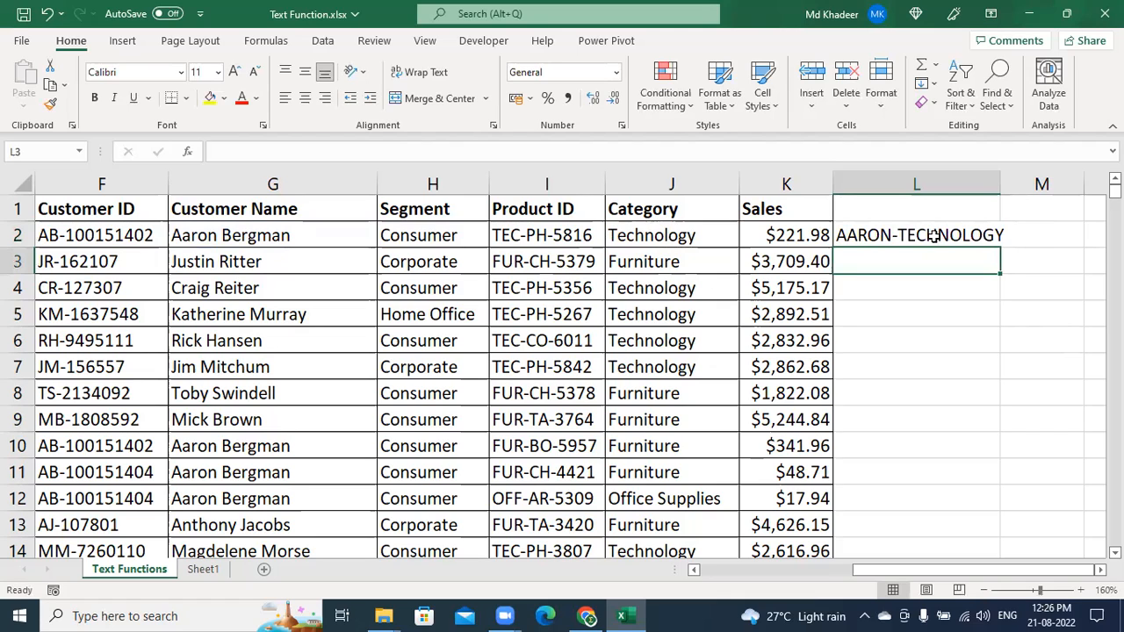
key(ctrl+e)
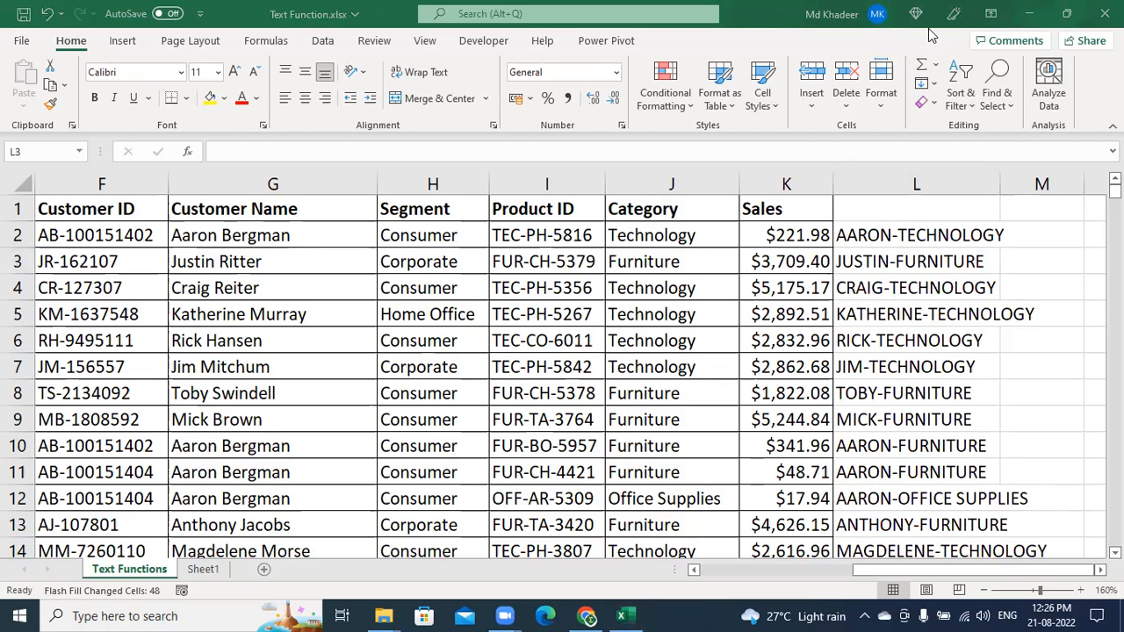
click(913, 260)
click(915, 237)
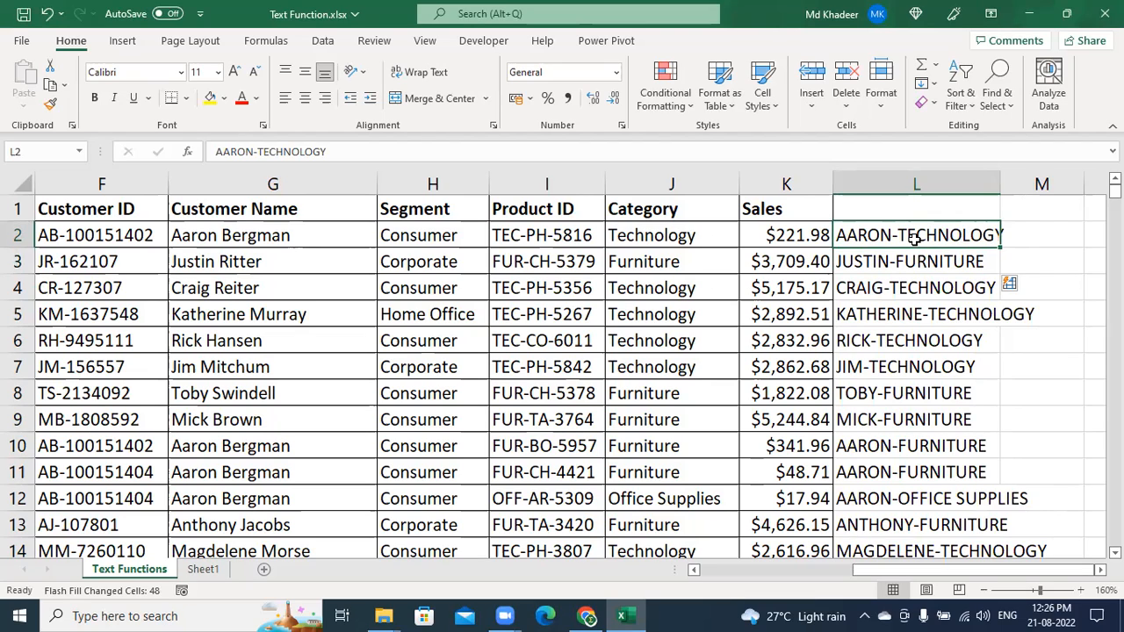
click(1091, 159)
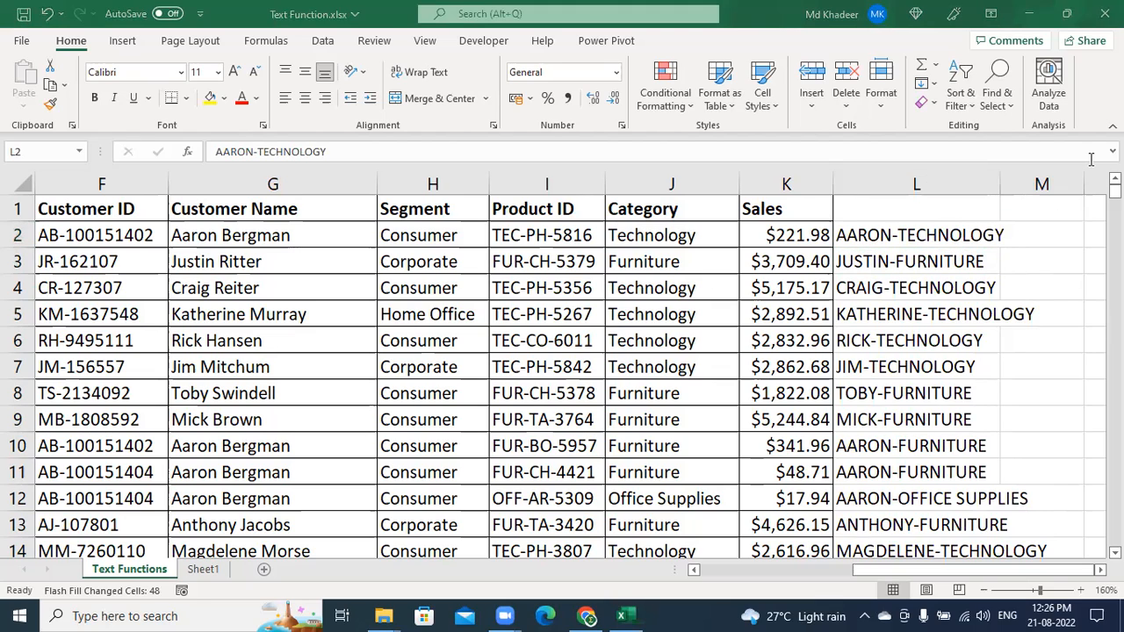
click(925, 227)
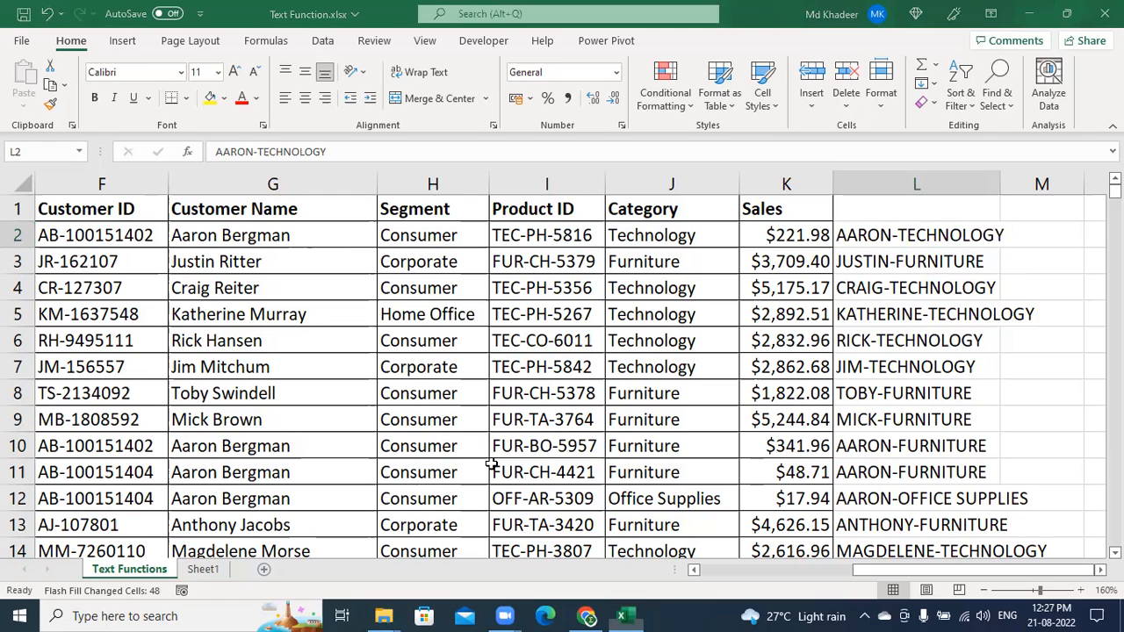
Insert a blank Sheet2, zoom in, and select cell C3
click(205, 570)
click(269, 570)
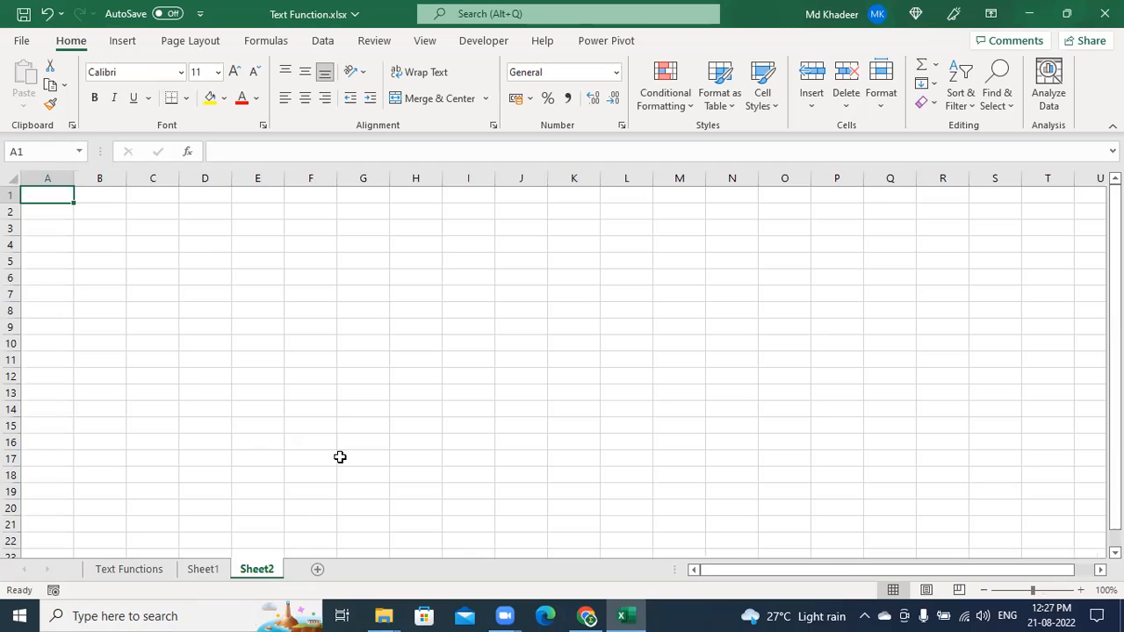
click(307, 295)
ctrl+scroll(399, 340, up, 2)
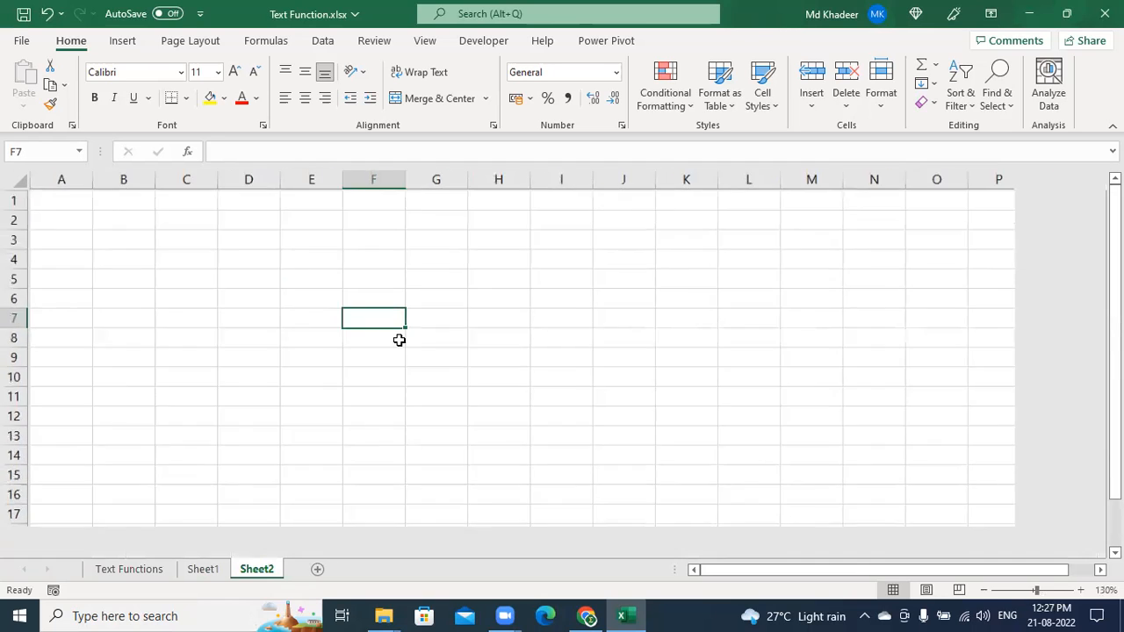
ctrl+scroll(399, 340, up, 7)
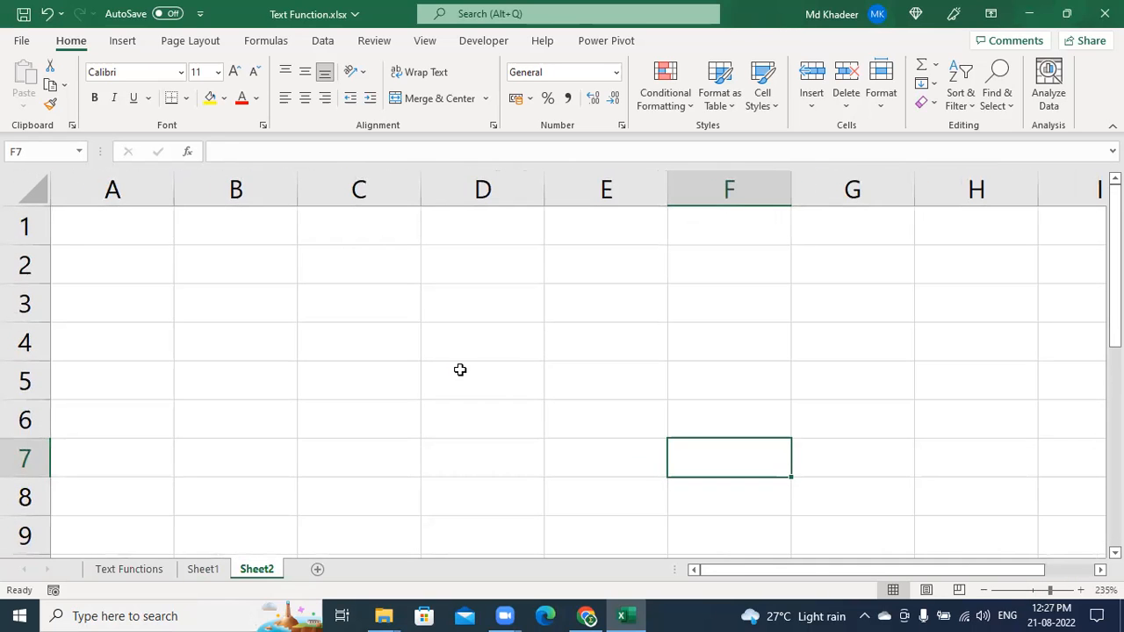
ctrl+scroll(459, 369, up, 1)
click(409, 326)
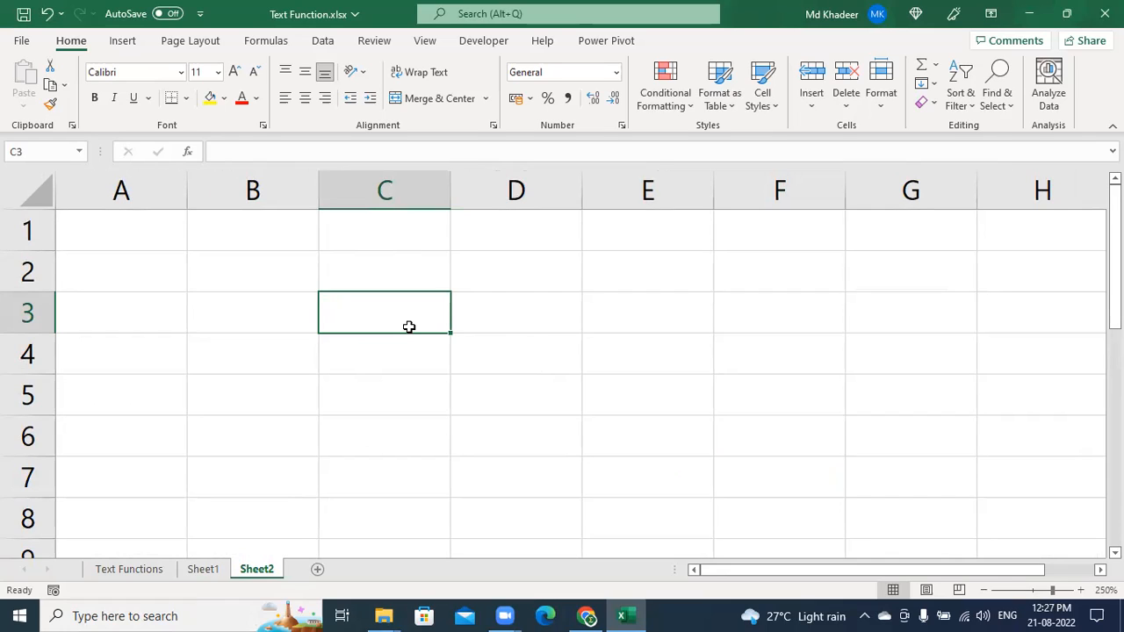
Enter 'Advance Excel' in C3, autofit column C, and go back to the Text Functions sheet
text(aD)
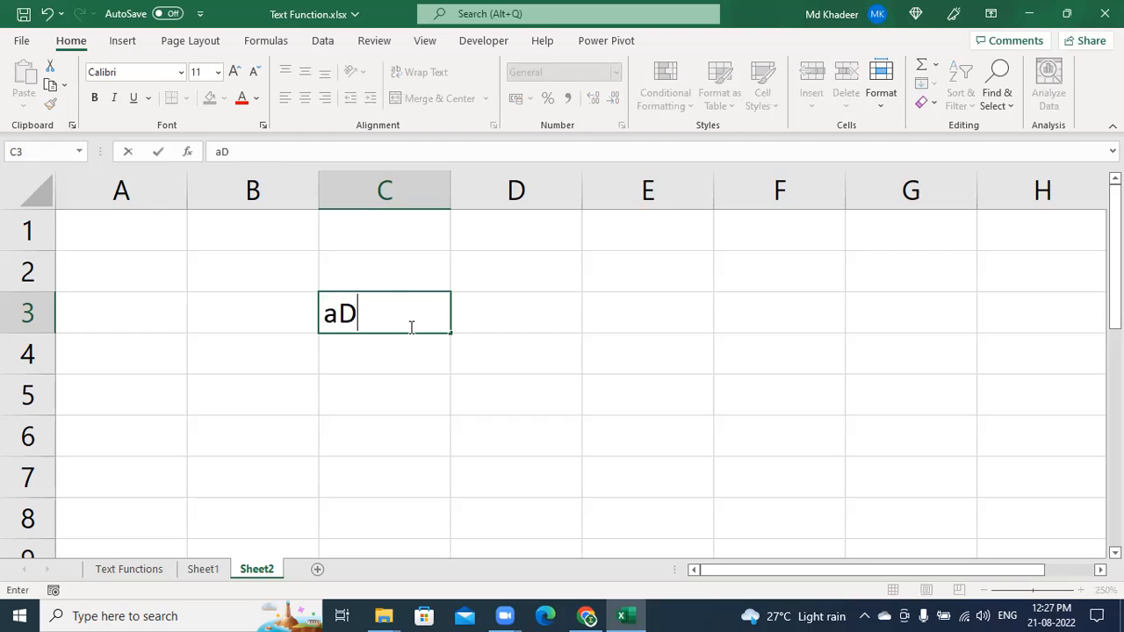
text(VANCE Ex)
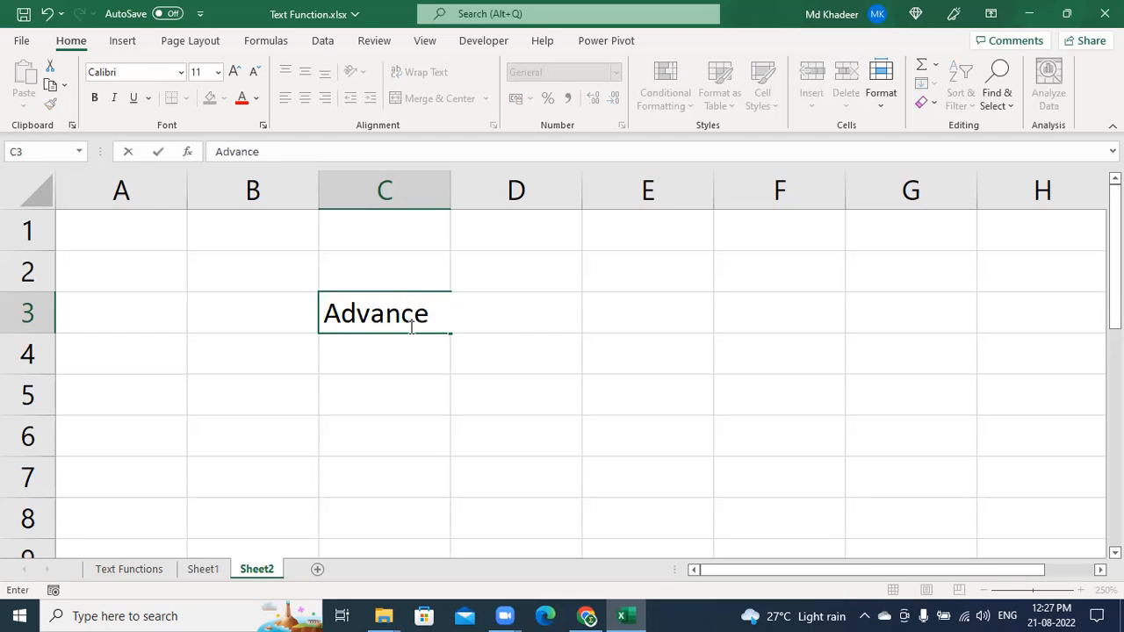
text(cel)
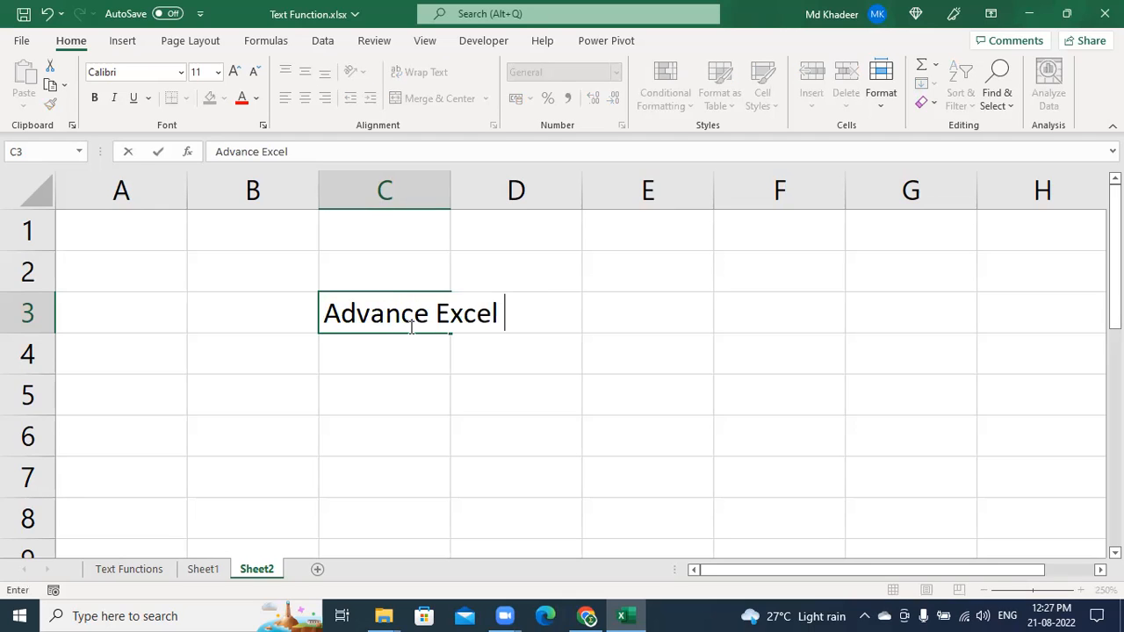
key(Tab)
key(Tab)
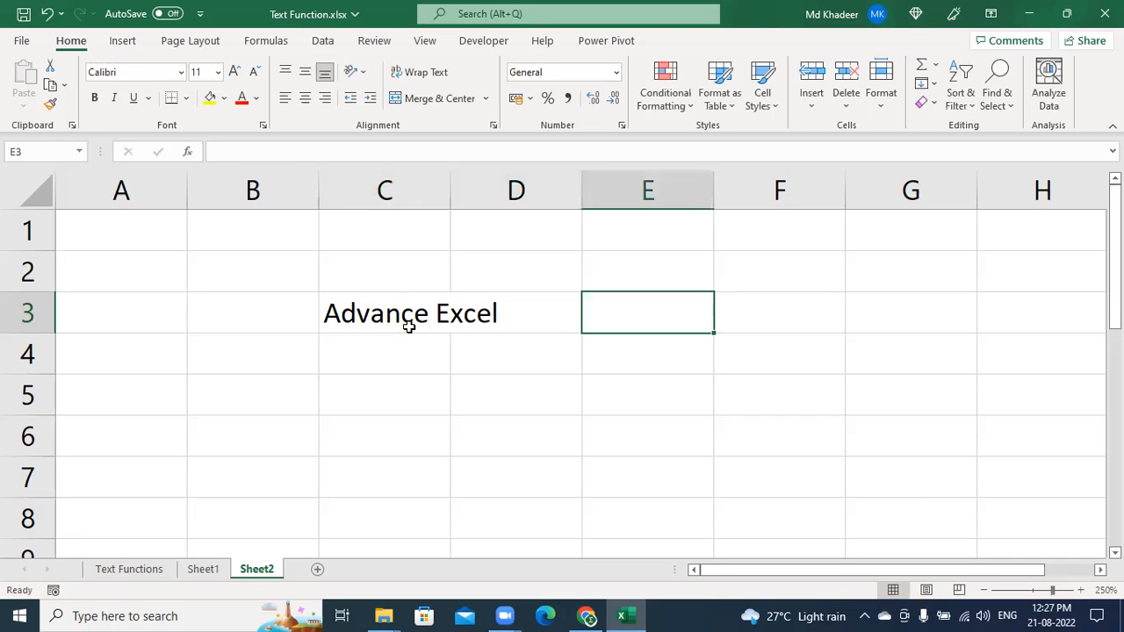
double_click(453, 194)
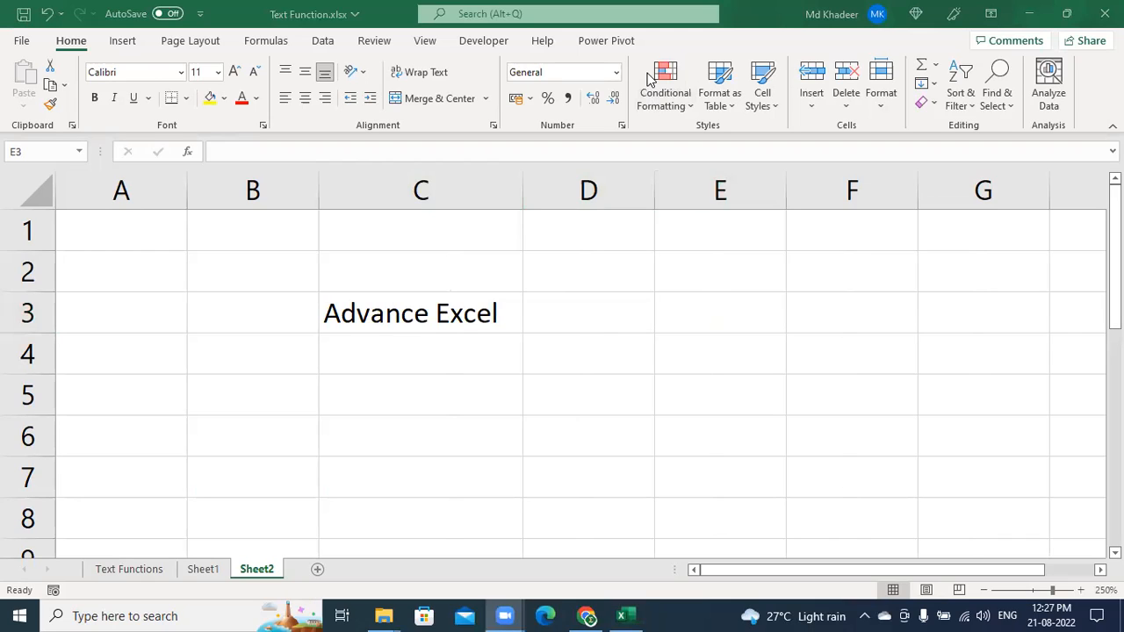
click(432, 322)
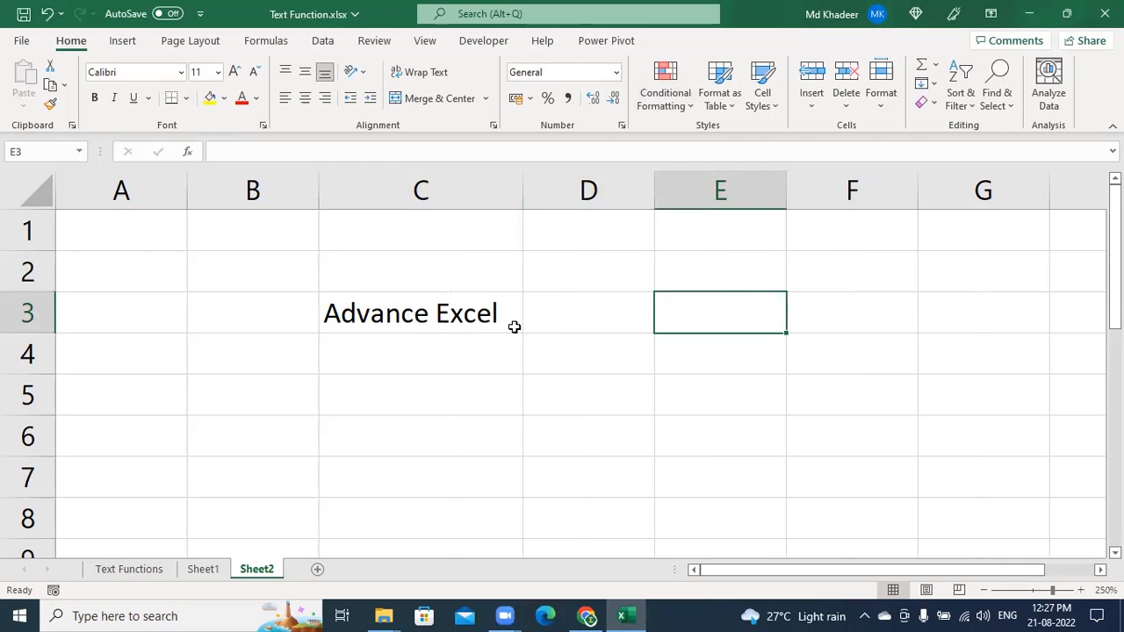
click(132, 569)
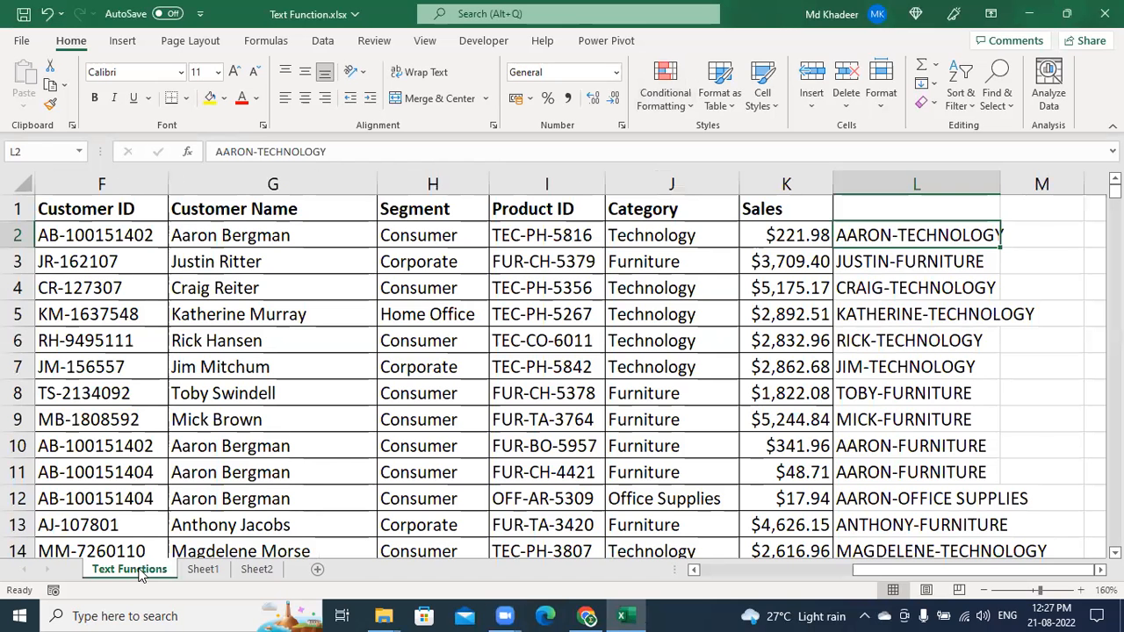
Select column L and delete its first name-category entries
click(788, 44)
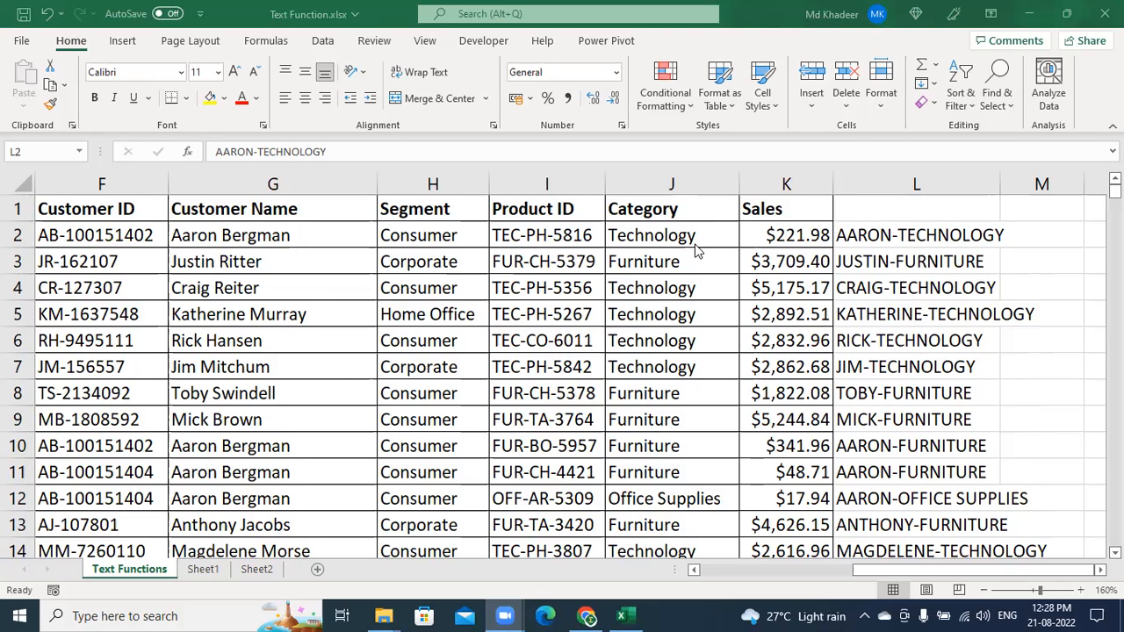
click(565, 368)
click(553, 254)
key(Right)
key(Right)
key(Right)
key(Right)
key(Right)
key(Right)
key(Right)
key(Right)
key(Right)
key(Right)
key(Right)
key(Right)
key(Right)
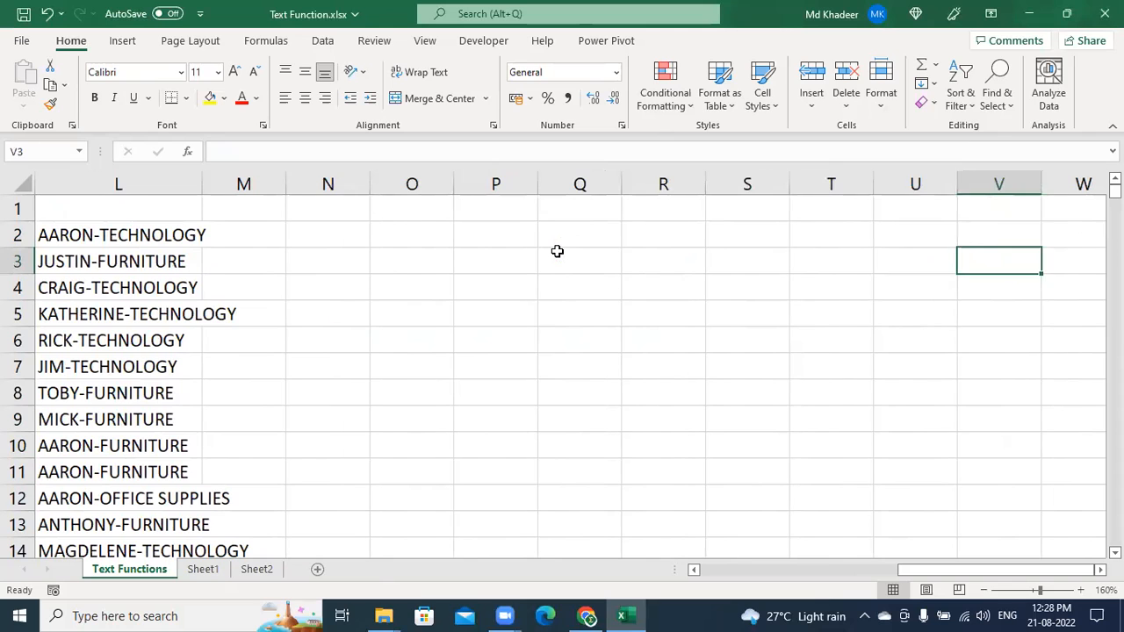
key(Left)
key(Left)
key(Left)
key(Left)
key(Left)
key(Left)
key(Left)
key(Left)
key(Left)
key(Left)
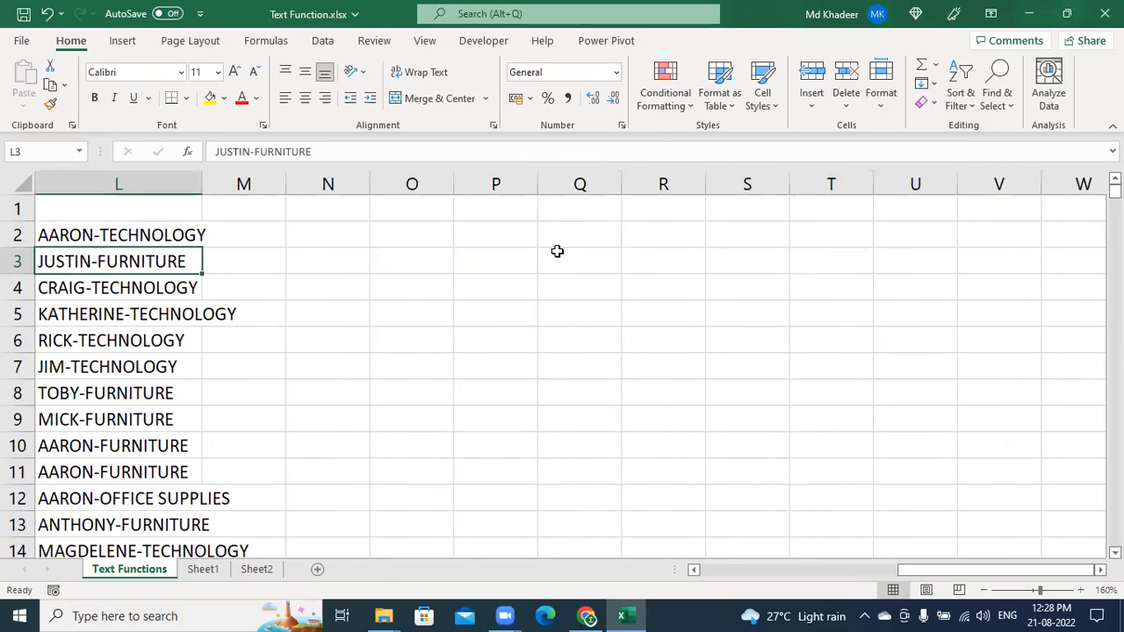
key(Up)
key(Left)
key(Right)
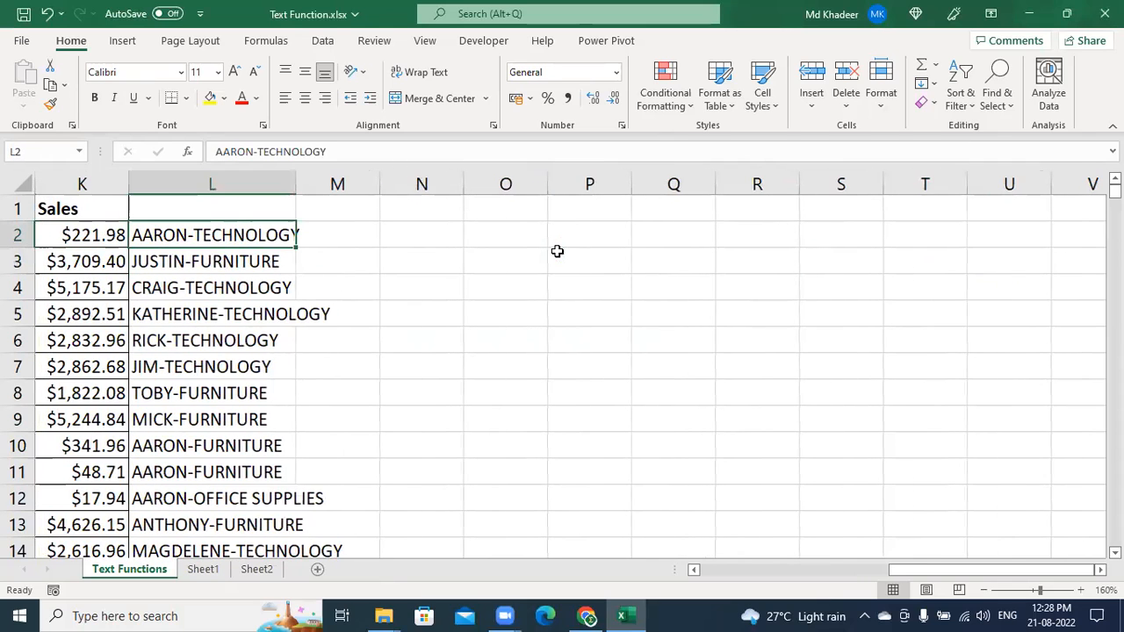
click(212, 185)
right_click(213, 186)
key(Escape)
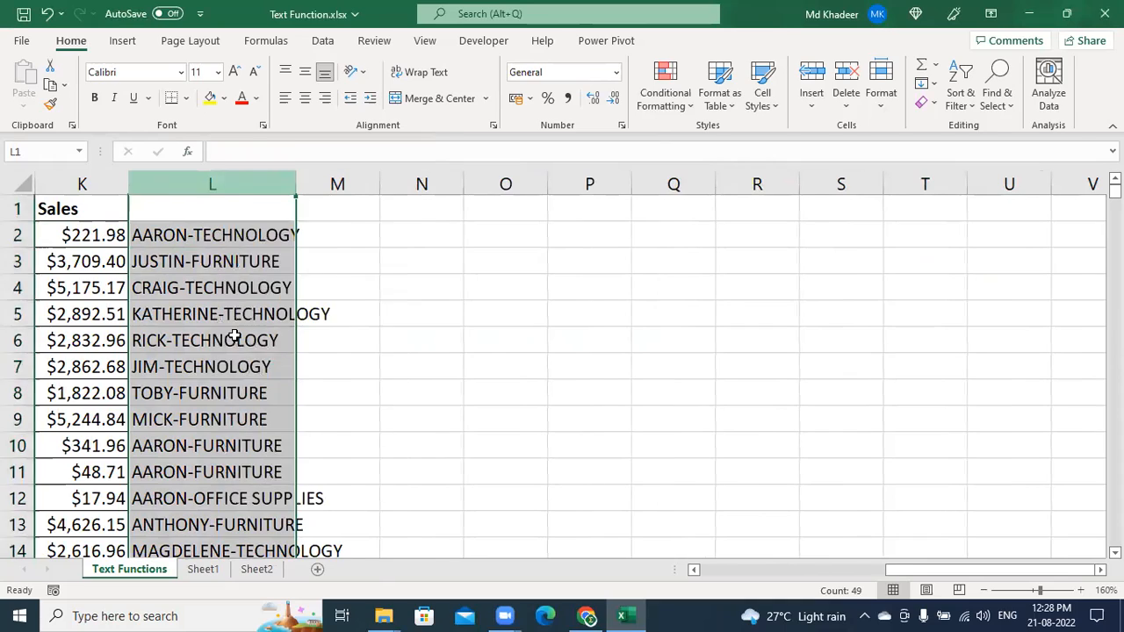
key(Delete)
Review row 2's customer and category values, then select L2 for a new example
click(178, 241)
key(Left)
key(Left)
key(Left)
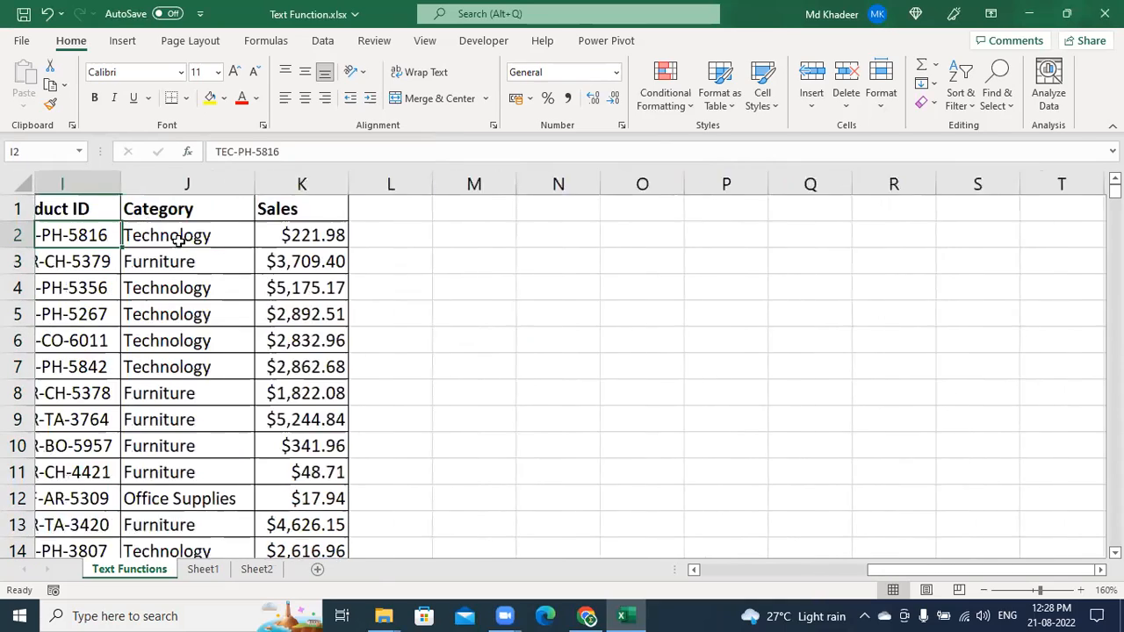
key(Left)
key(Left)
key(Left)
key(Right)
key(Right)
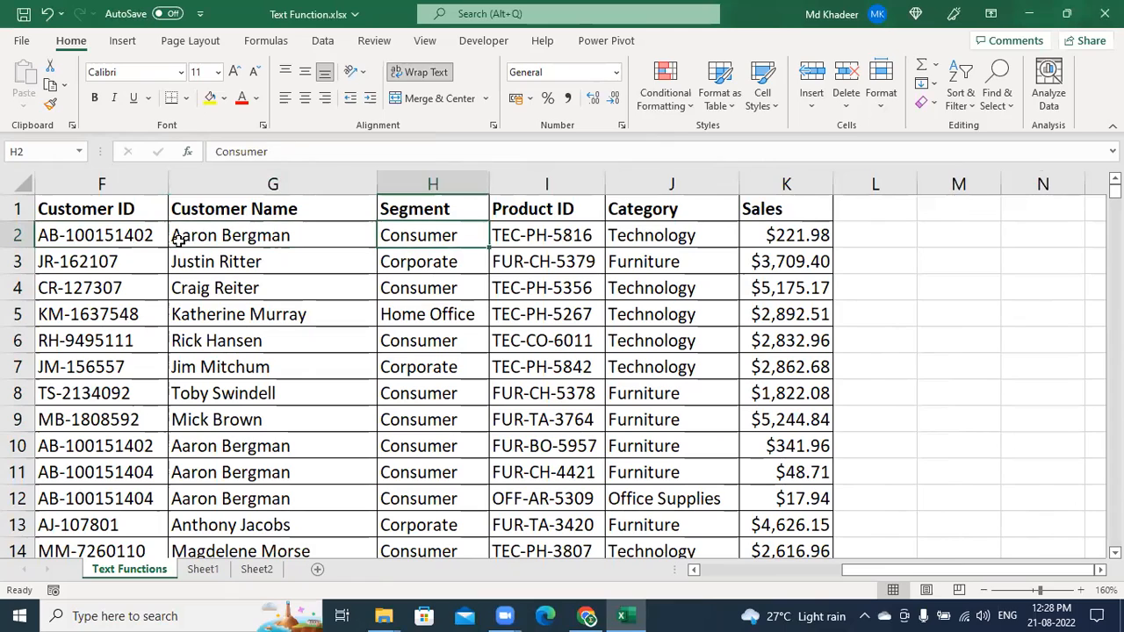
key(Right)
key(Right)
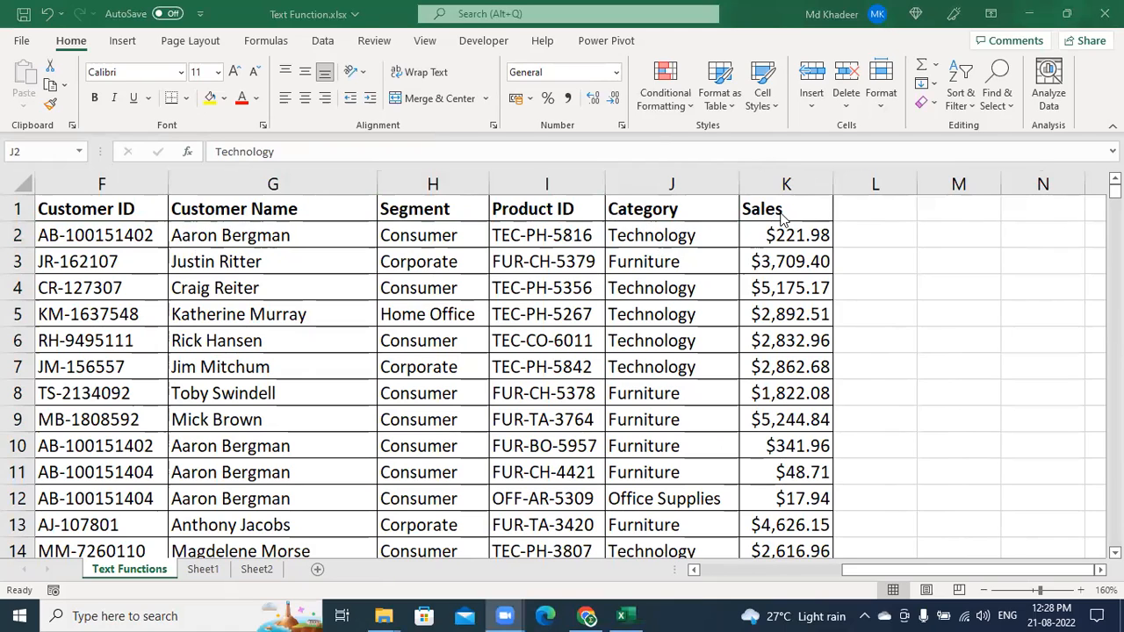
click(867, 239)
click(877, 234)
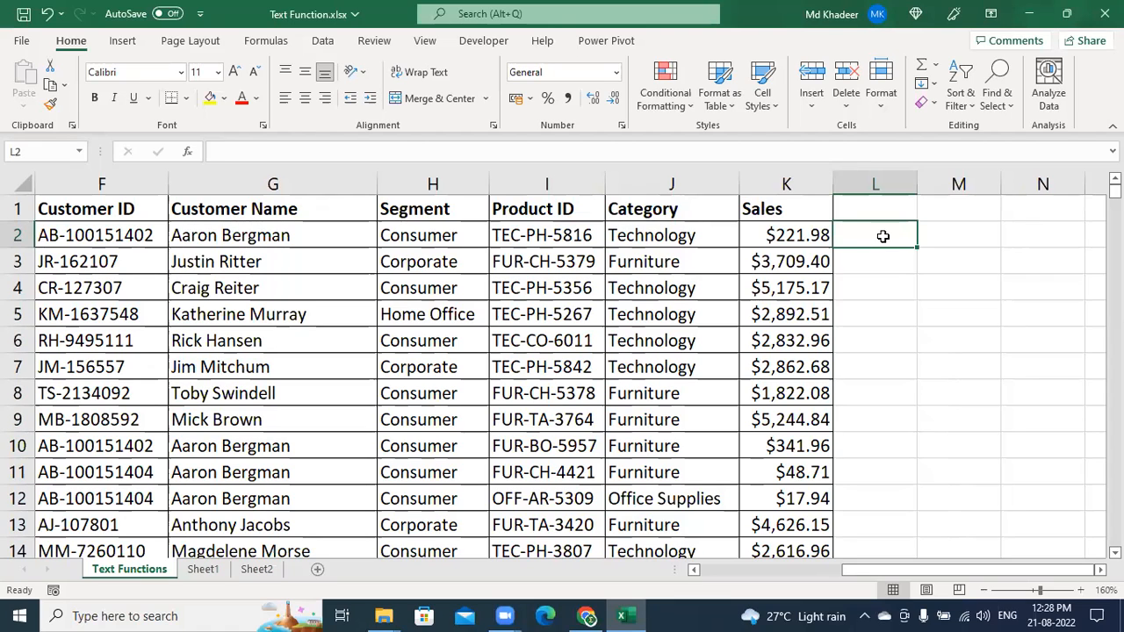
Enter BERGMAN-CONSUMER in L2, Flash Fill column L, then move to Sheet2
text(BER)
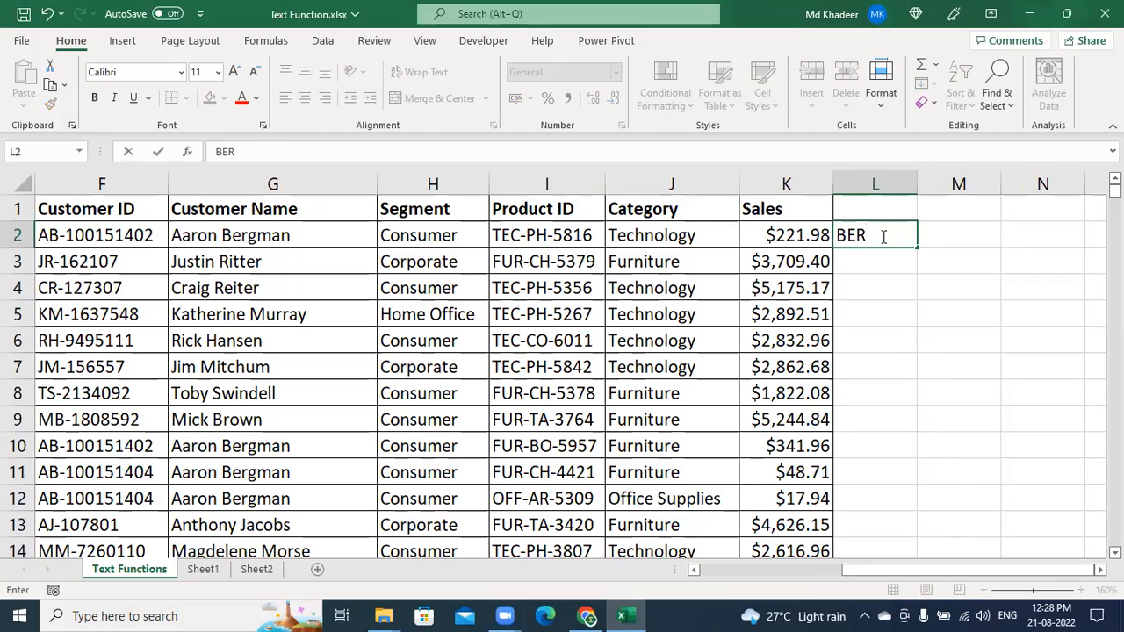
text(GM)
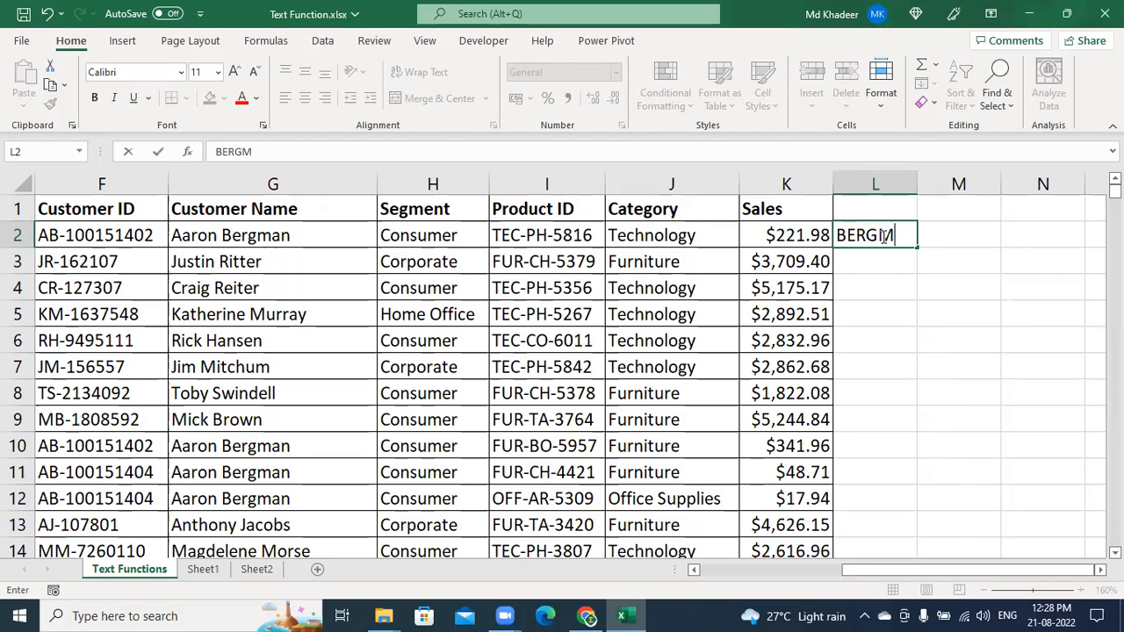
text(AN-CONSUMER)
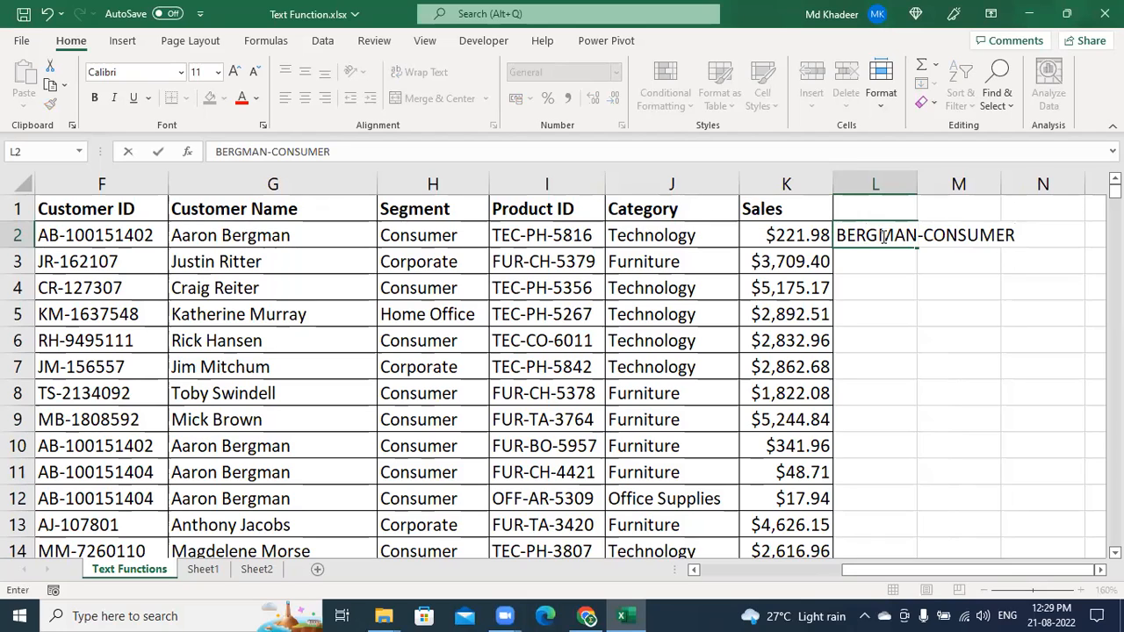
key(Return)
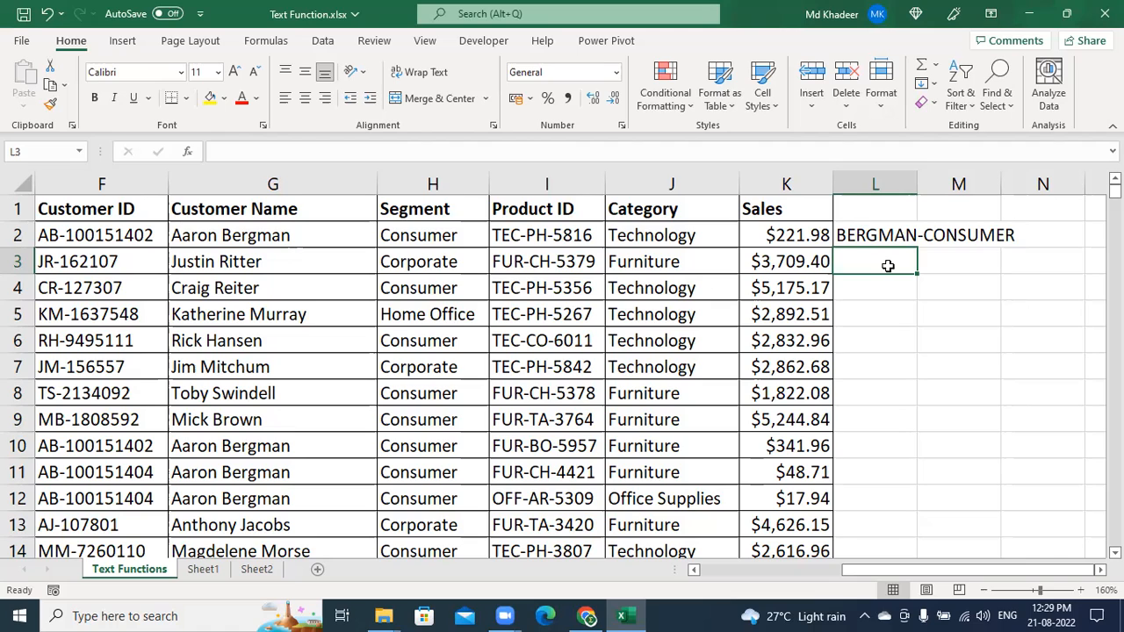
key(ctrl+e)
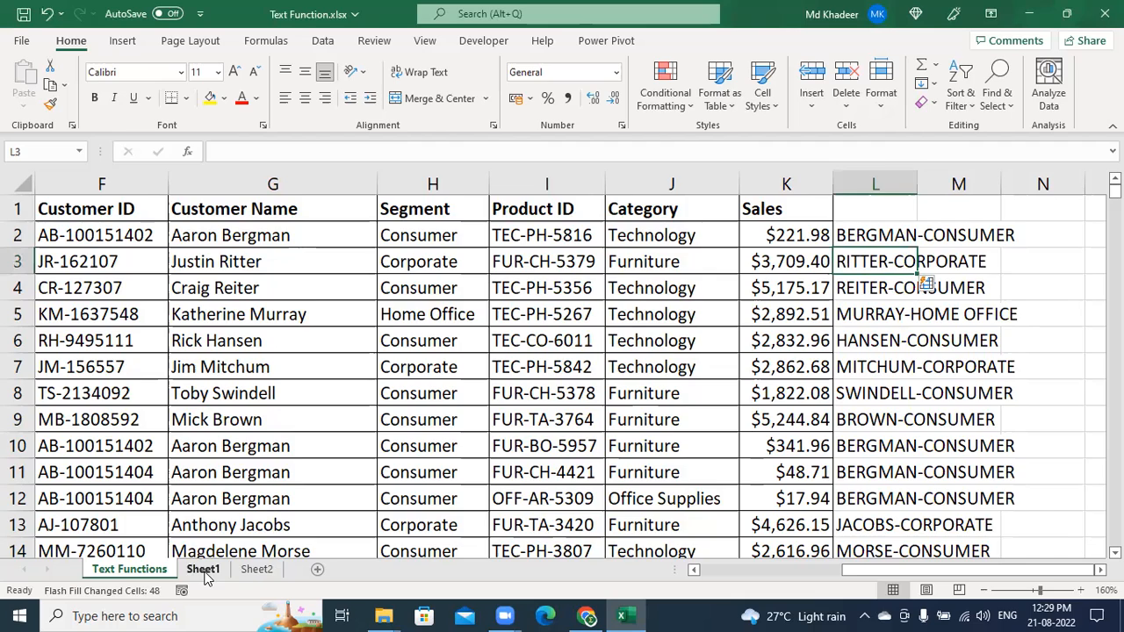
click(256, 569)
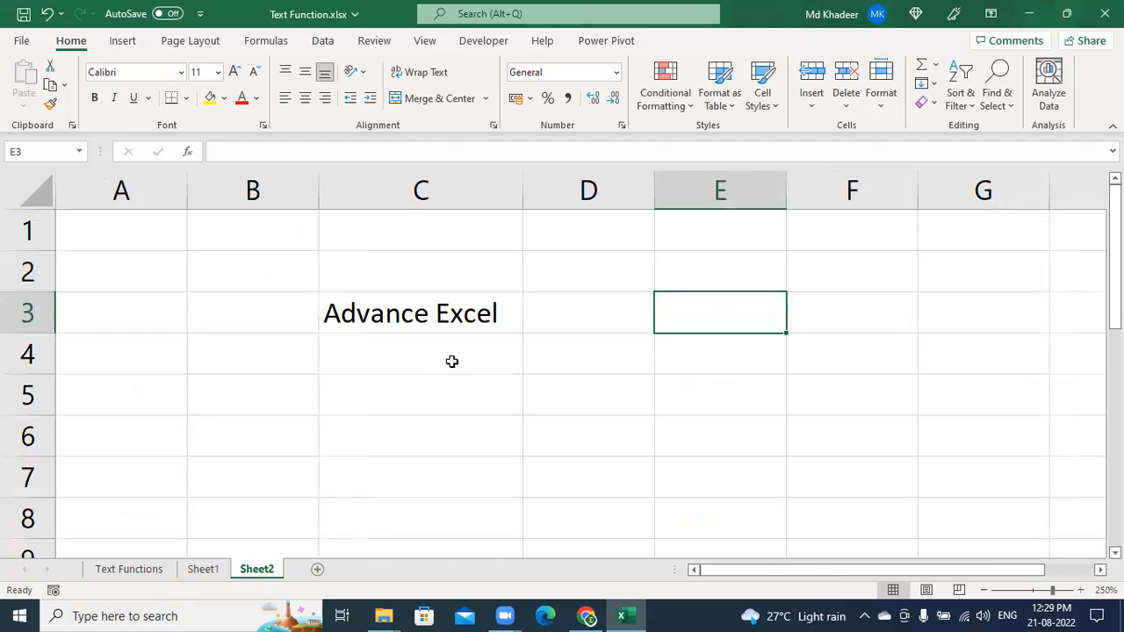
Add the headings Weekday in D3 and Weekend in E3
click(469, 321)
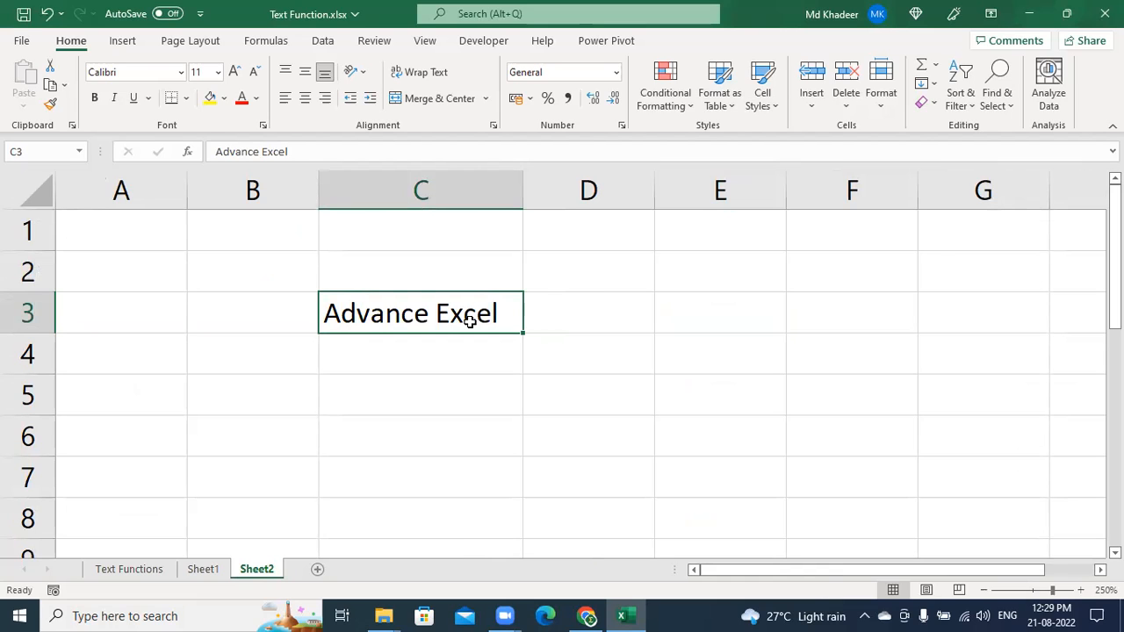
key(Right)
text(wEEKDAY)
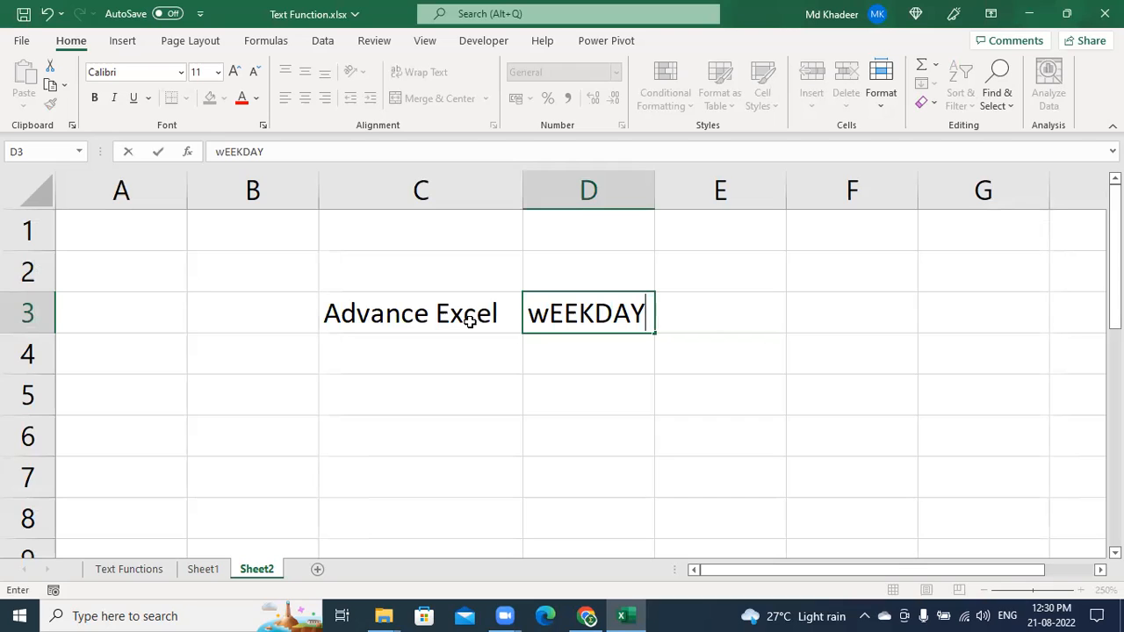
key(Right)
key(Left)
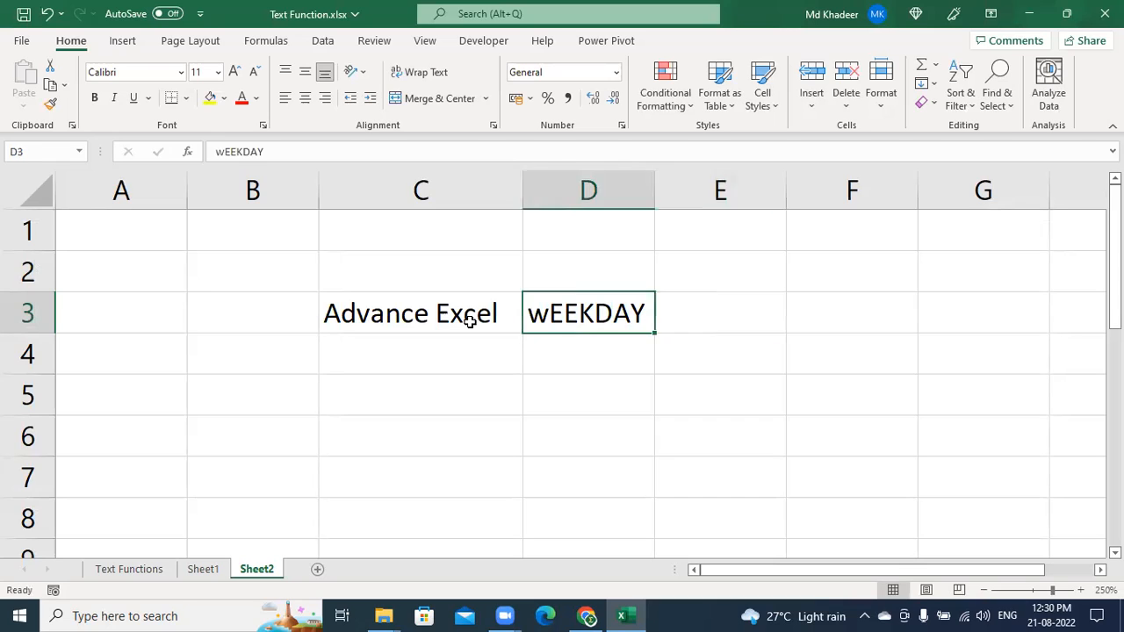
text(Weekday)
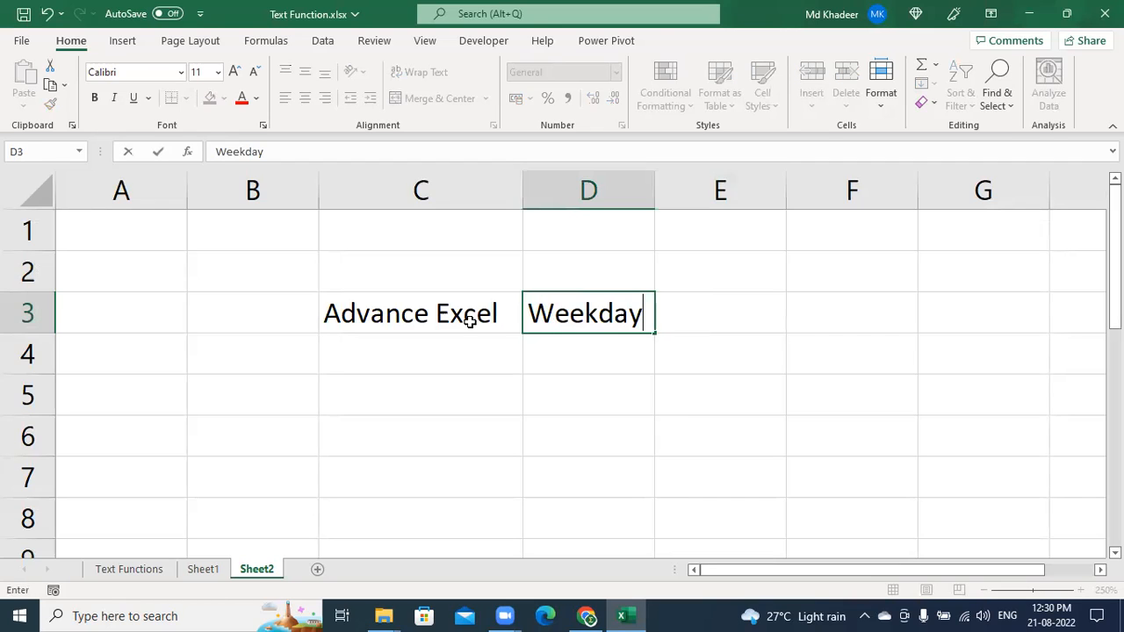
key(Right)
text(Weekend)
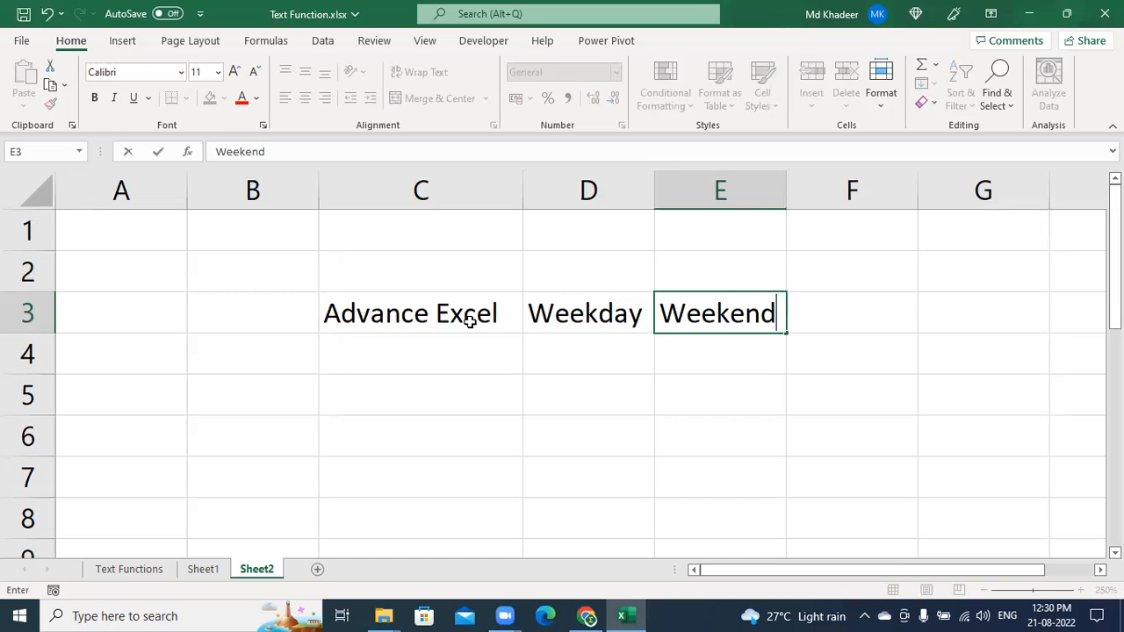
key(Return)
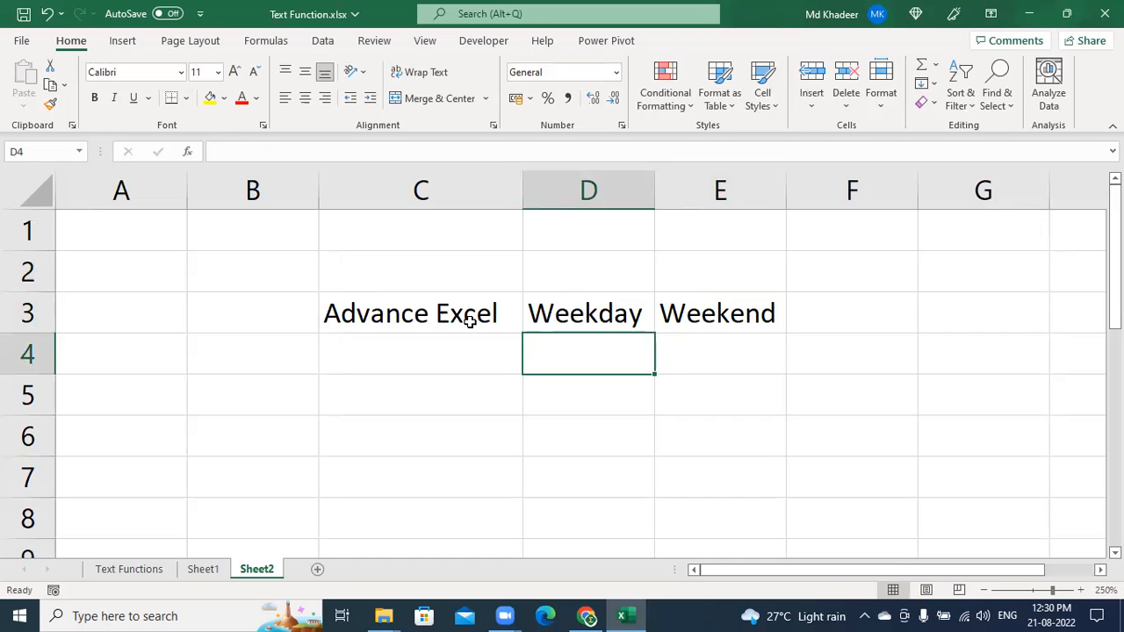
Enter Sat-Sun and Sun under Weekend in E4:E5
double_click(717, 356)
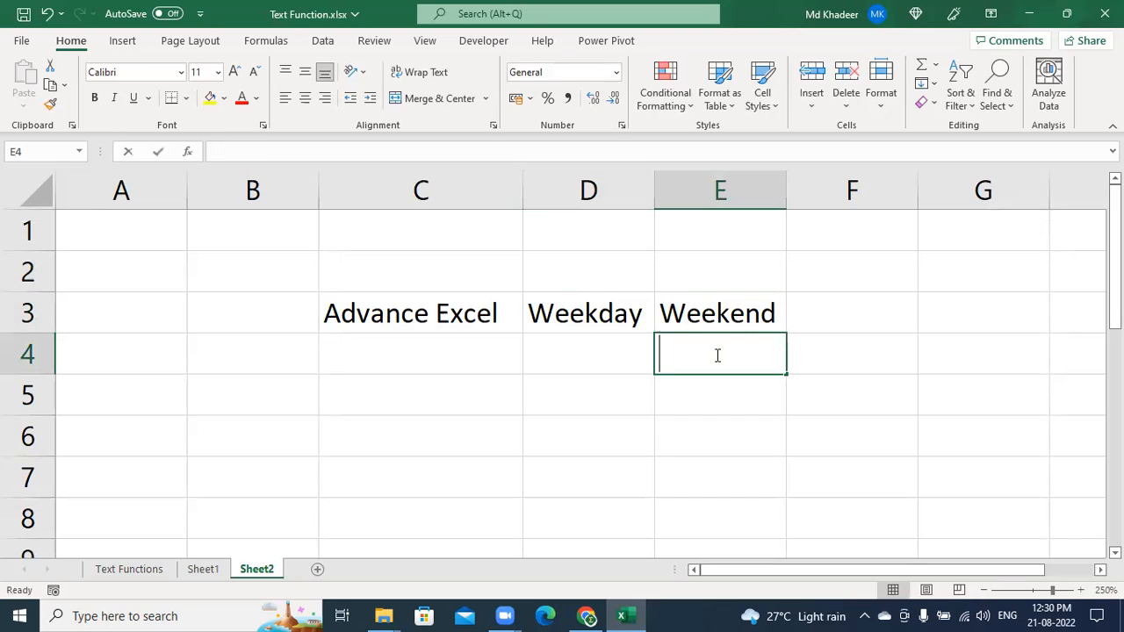
text(Sat-Sun)
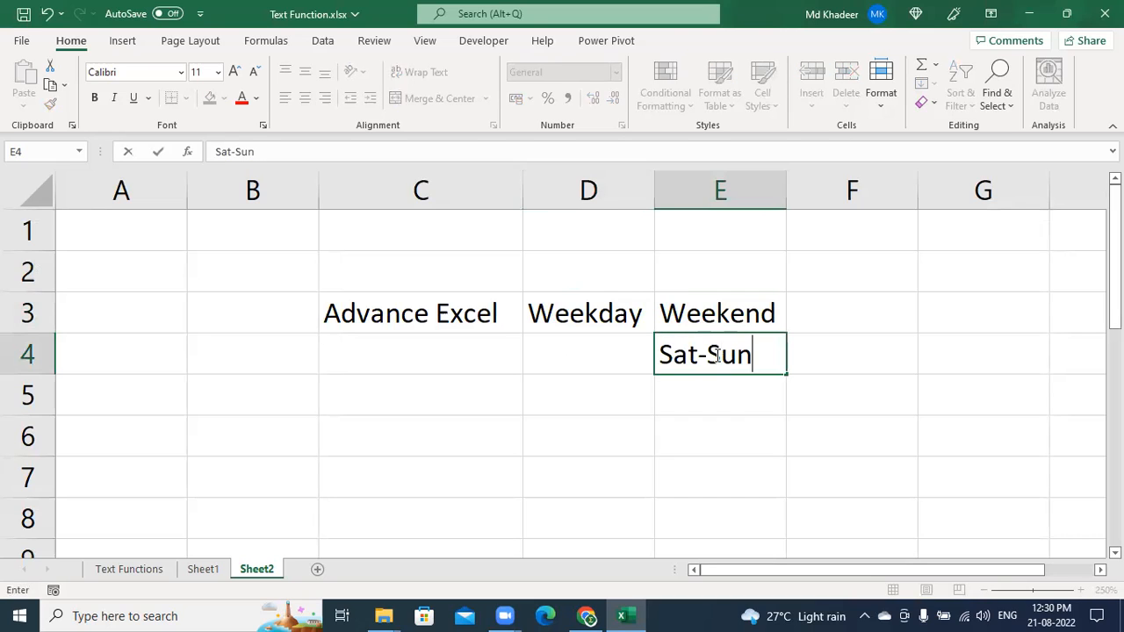
key(Return)
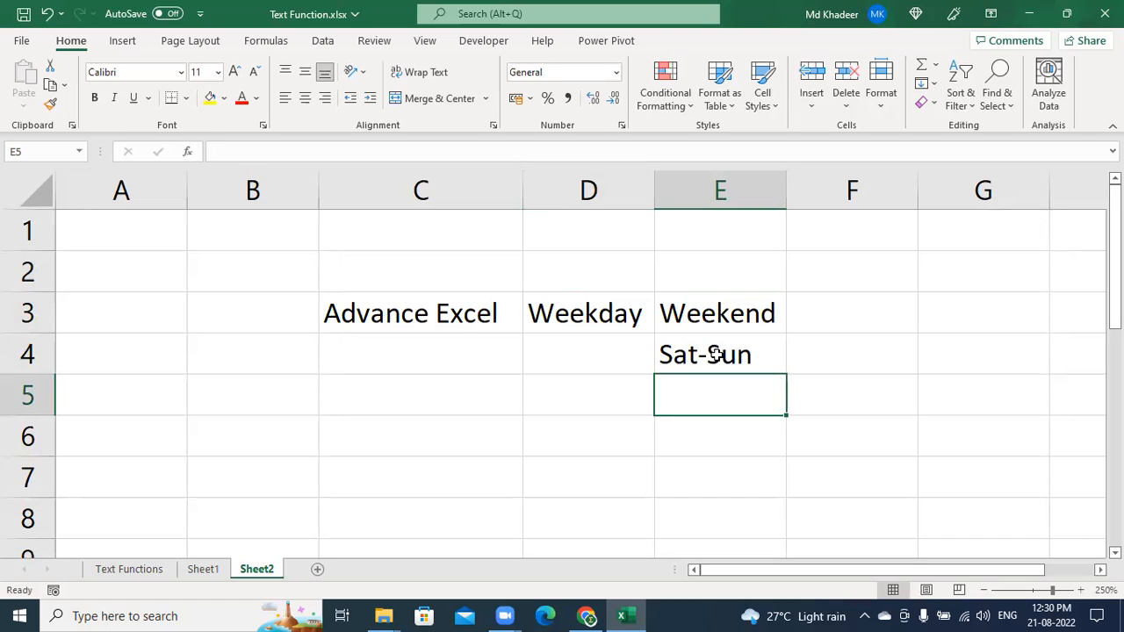
text(Sun)
key(Return)
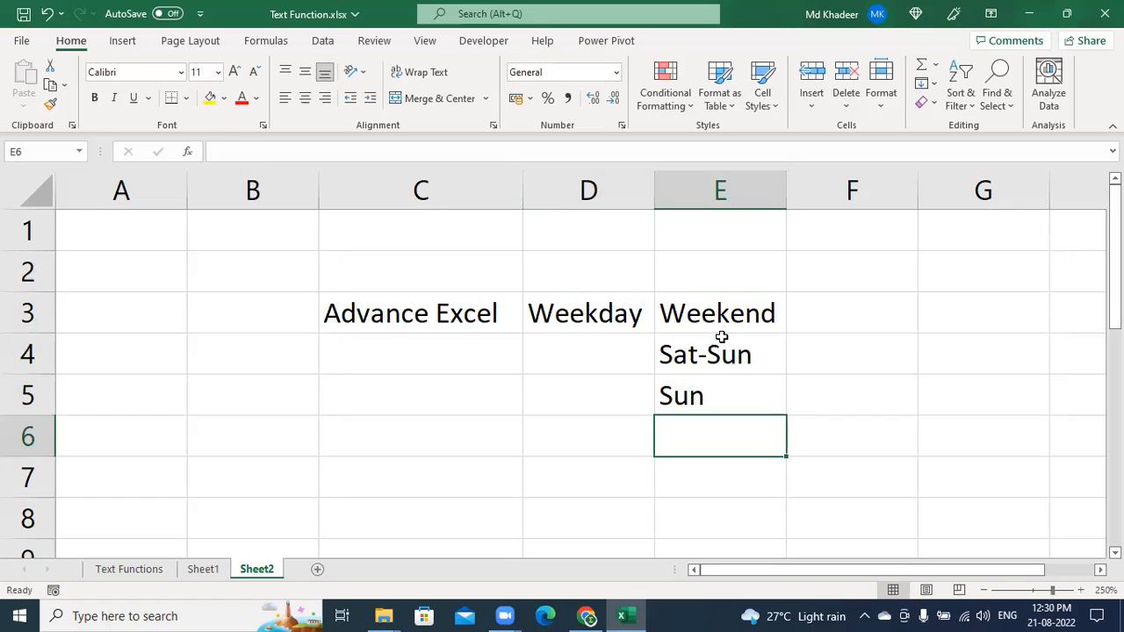
Enter Morining and Evevning under Weekday in D4:D5
click(604, 360)
text(Mon)
key(BackSpace)
text(rining)
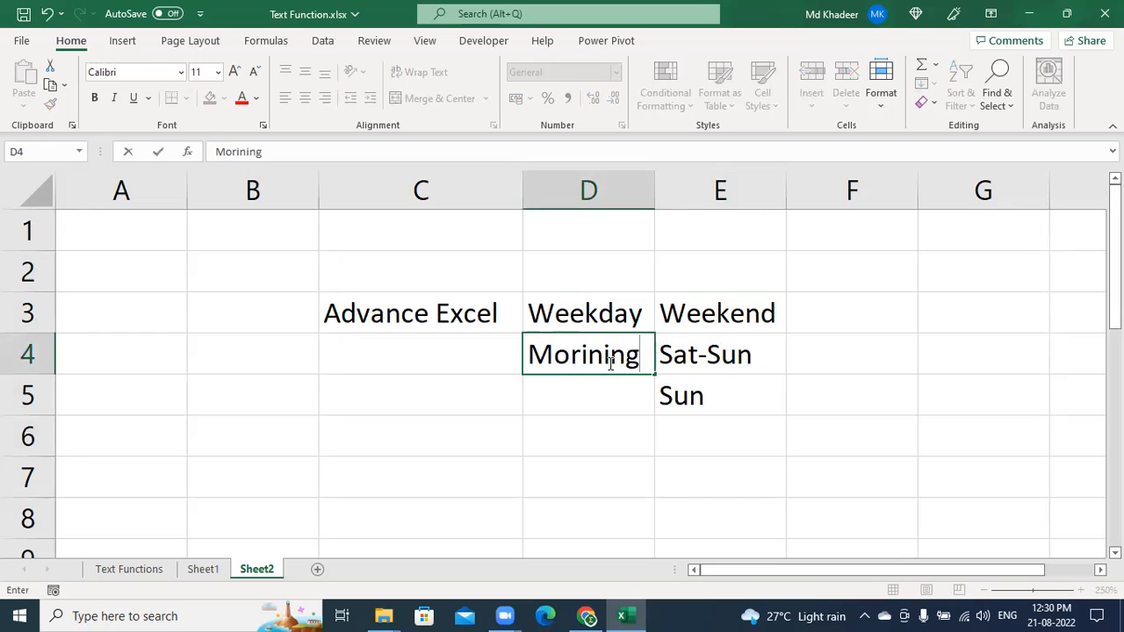
key(Return)
text(Eve)
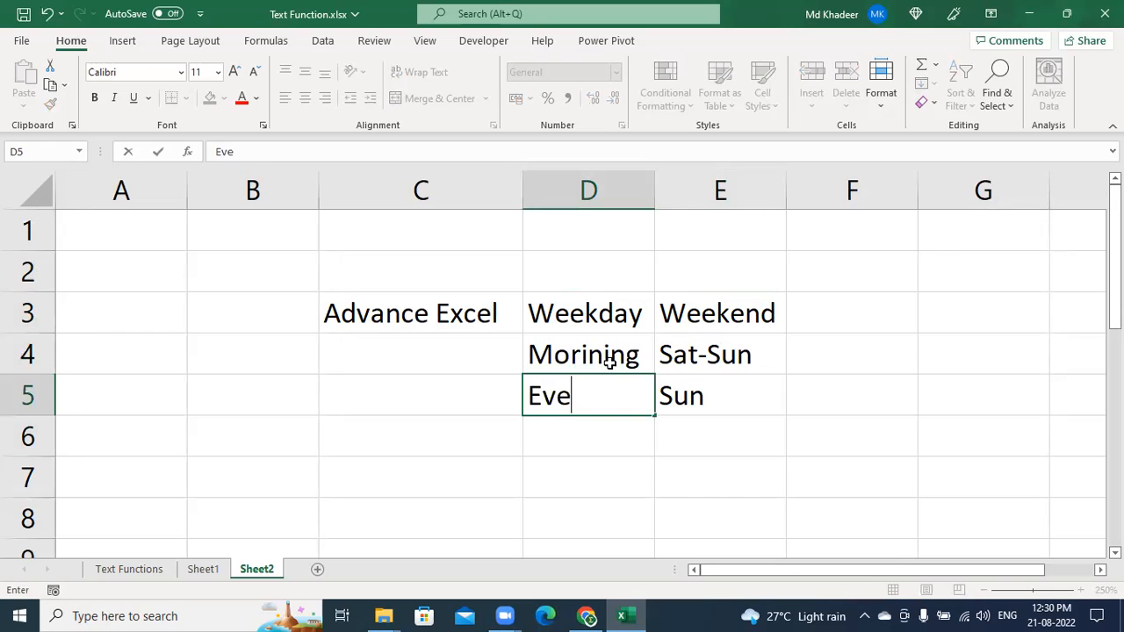
text(vnini)
key(BackSpace)
text(g)
key(Return)
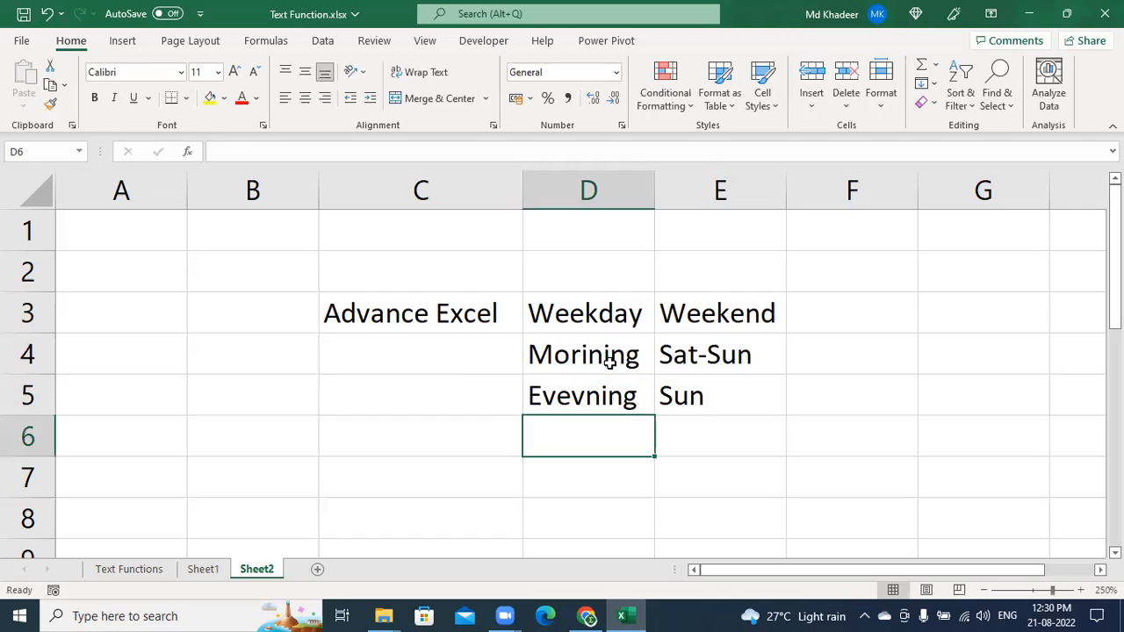
Enter 7:30-9 in C4 and 8-9 as text in C5, undoing its date conversion
click(487, 367)
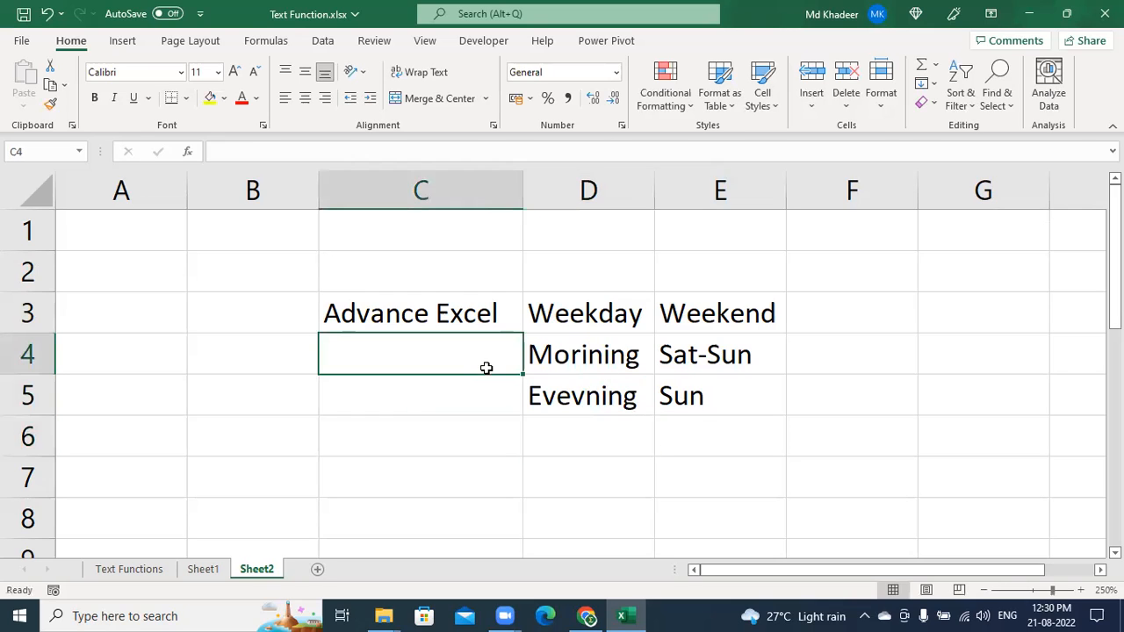
text(7:30)
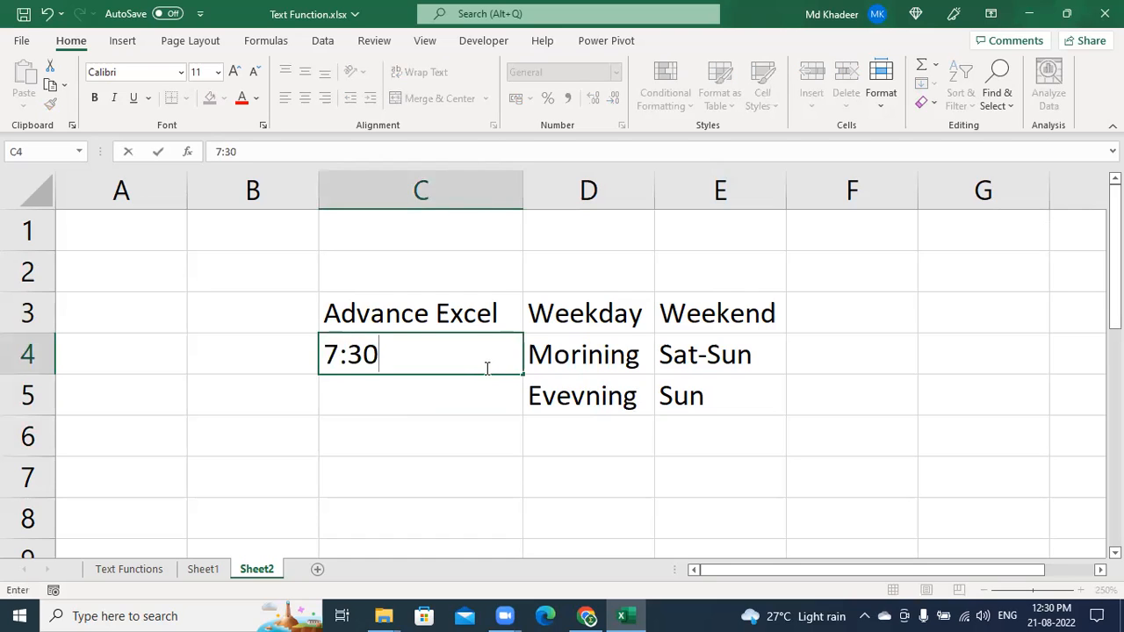
text(-9)
key(Return)
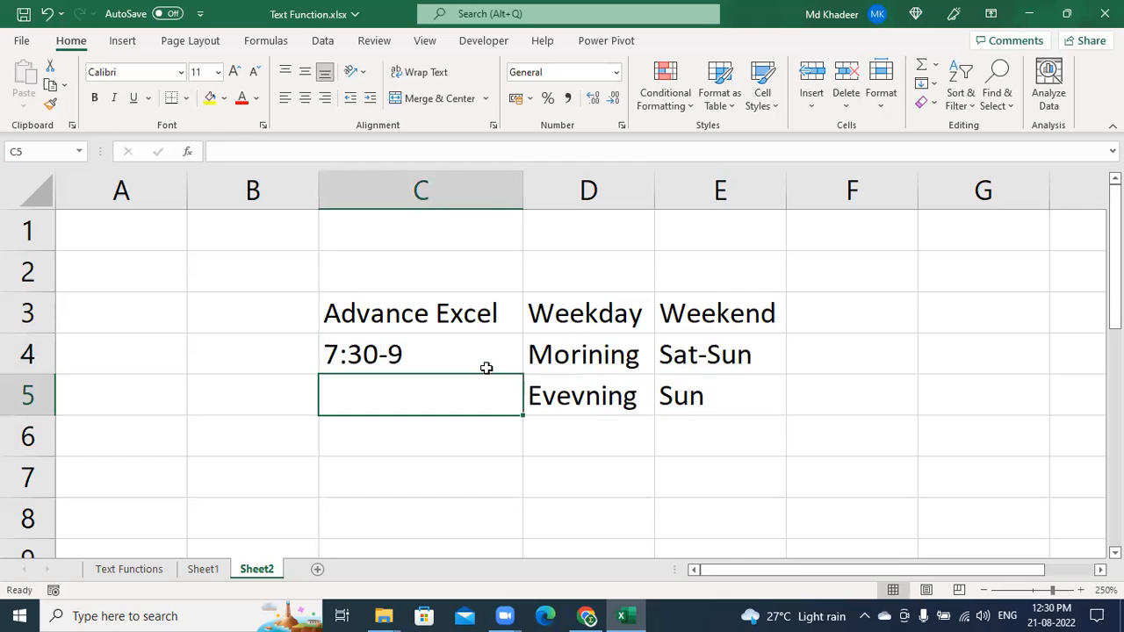
text(8-9)
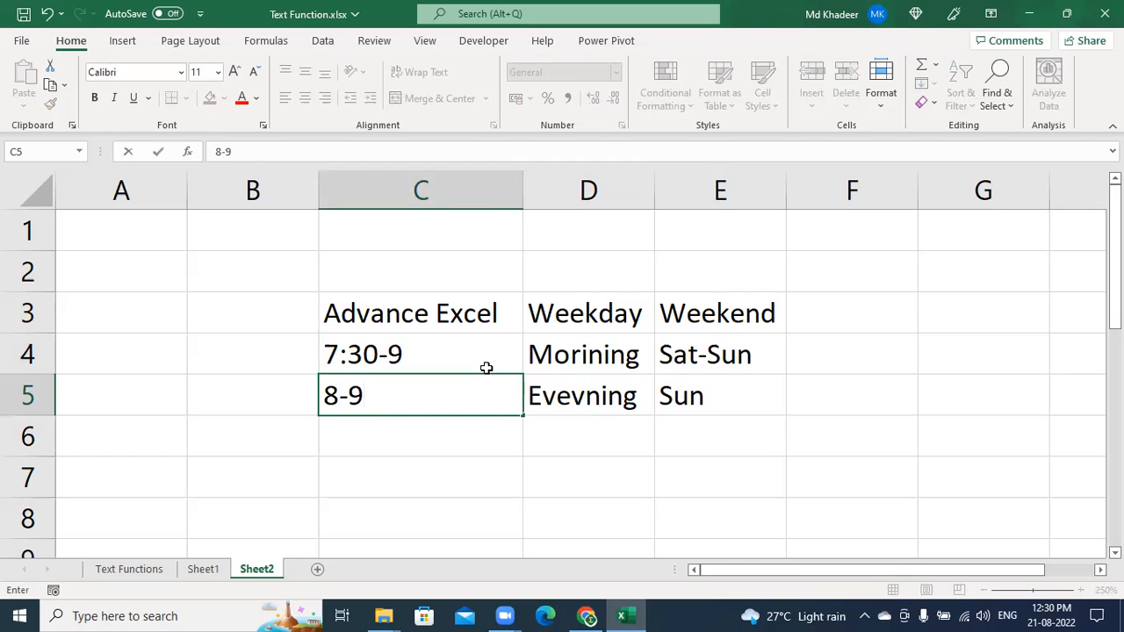
key(Return)
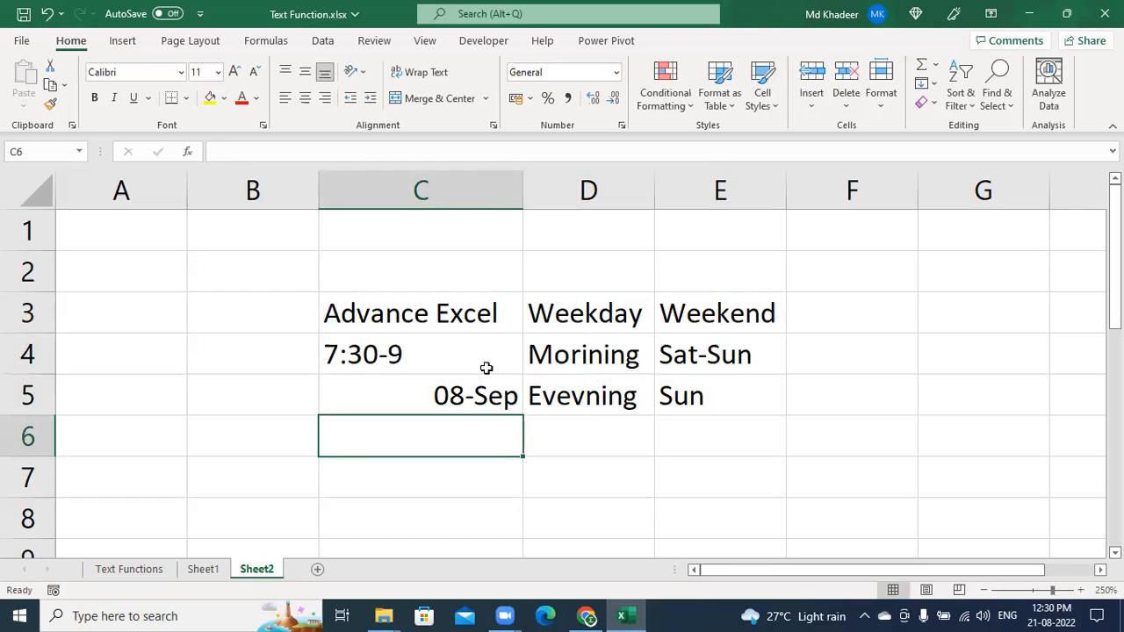
key(Up)
key(ctrl+z)
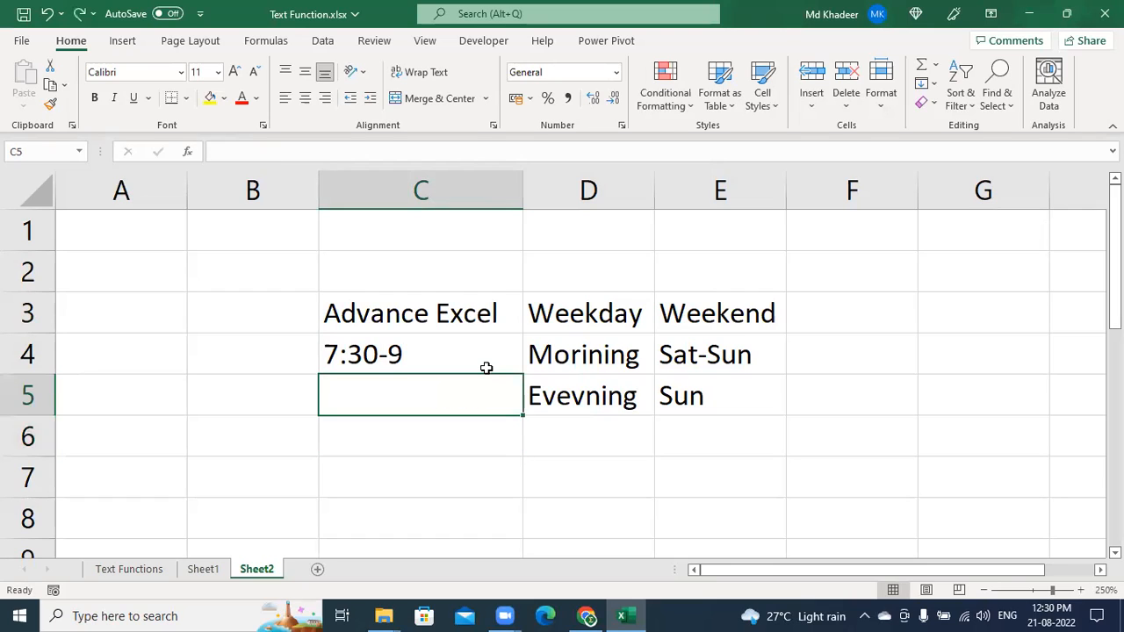
text('8-9)
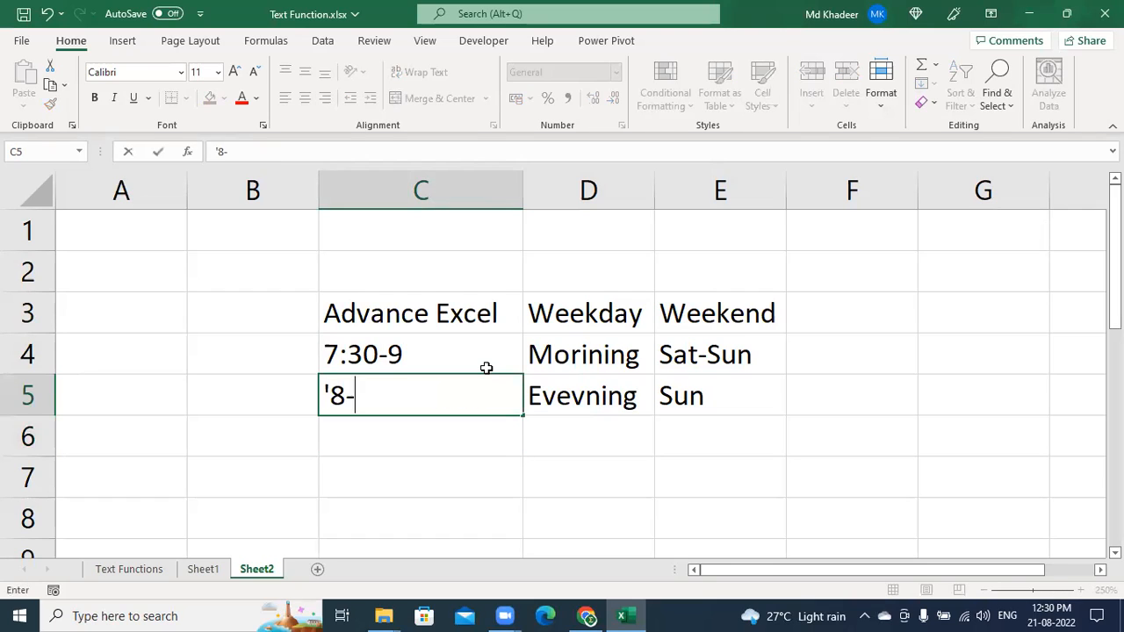
key(Return)
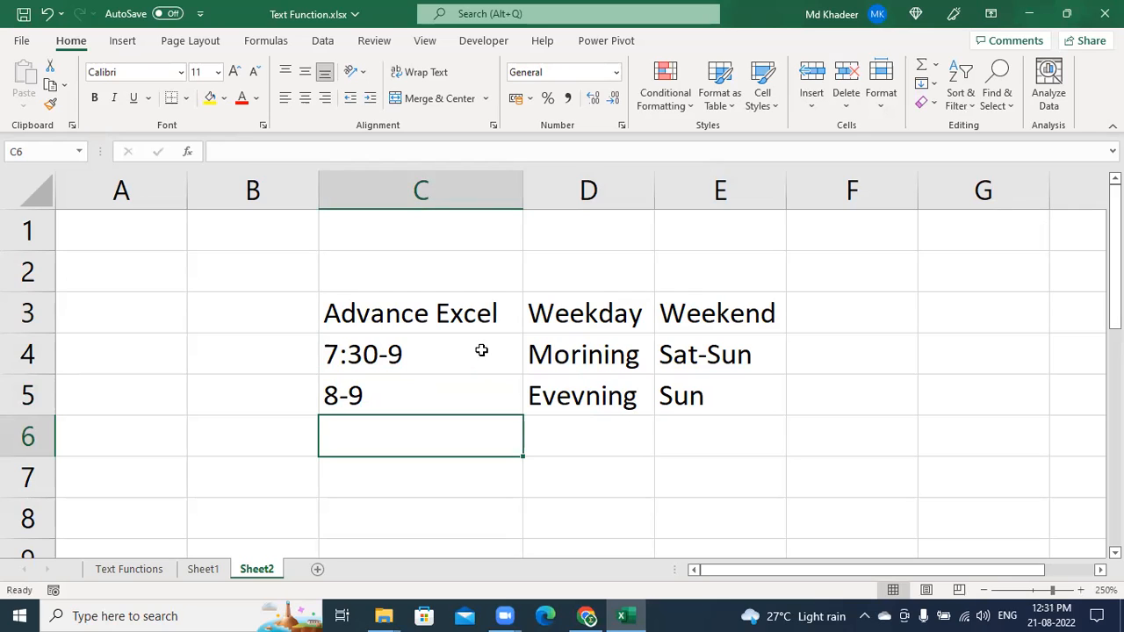
click(479, 321)
drag(485, 334, 289, 323)
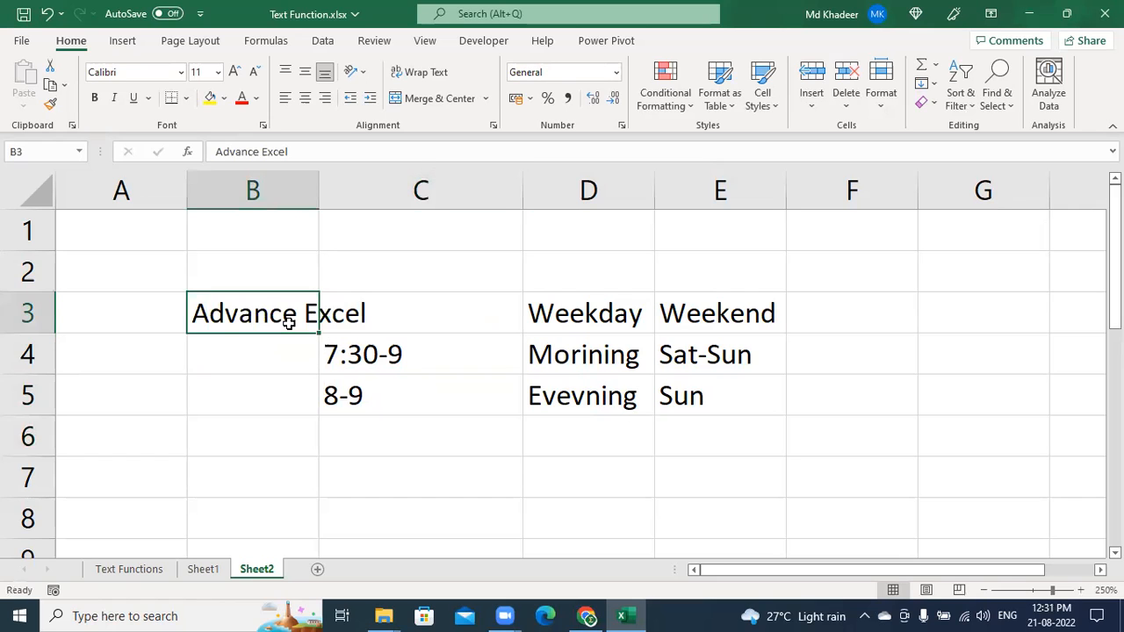
double_click(322, 202)
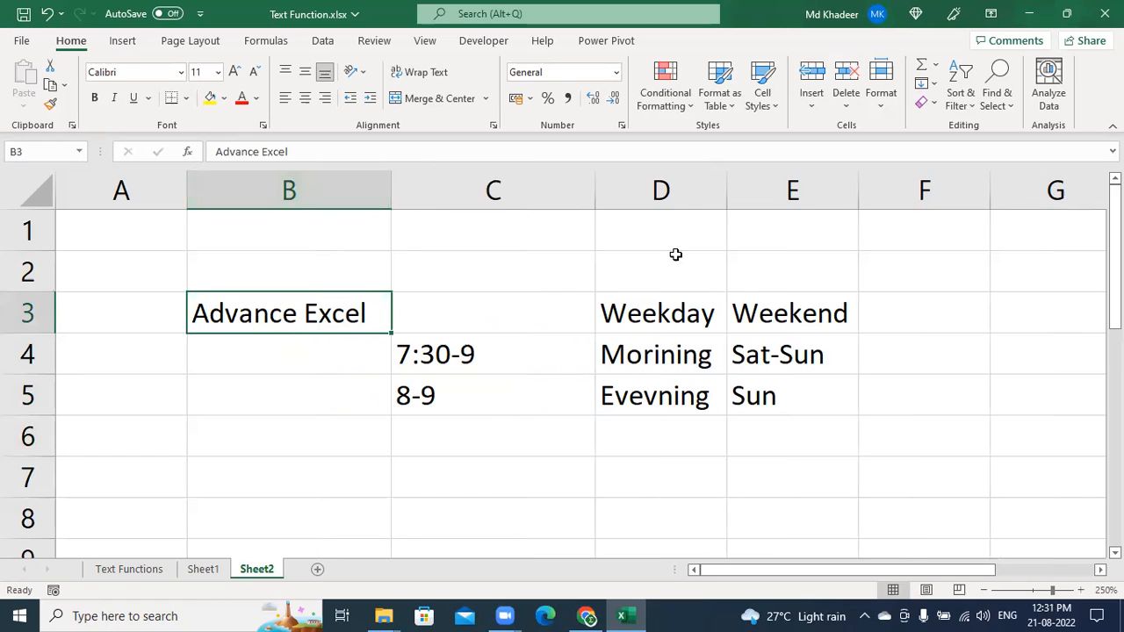
drag(595, 190, 492, 201)
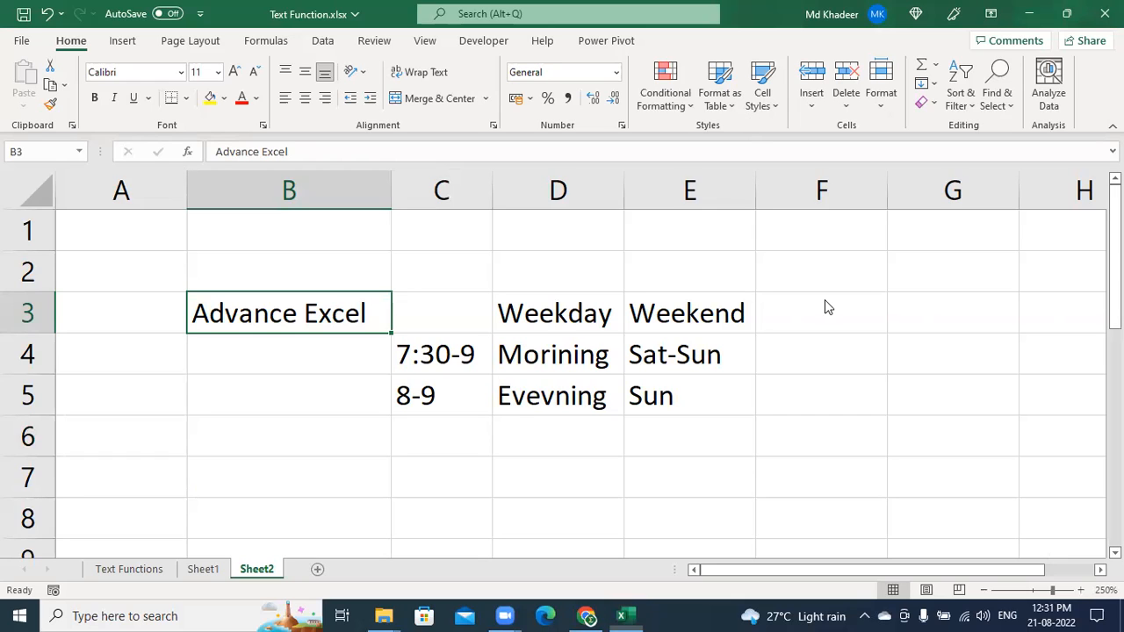
click(682, 397)
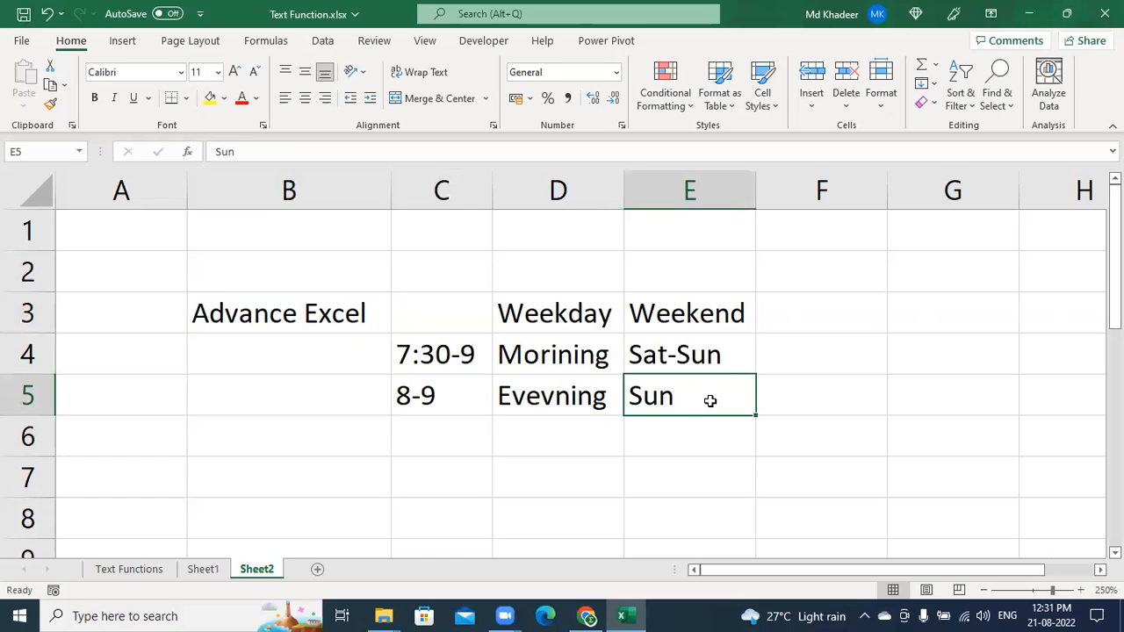
Enter Sun in D7 and '11-2 PM as text in E7
click(672, 483)
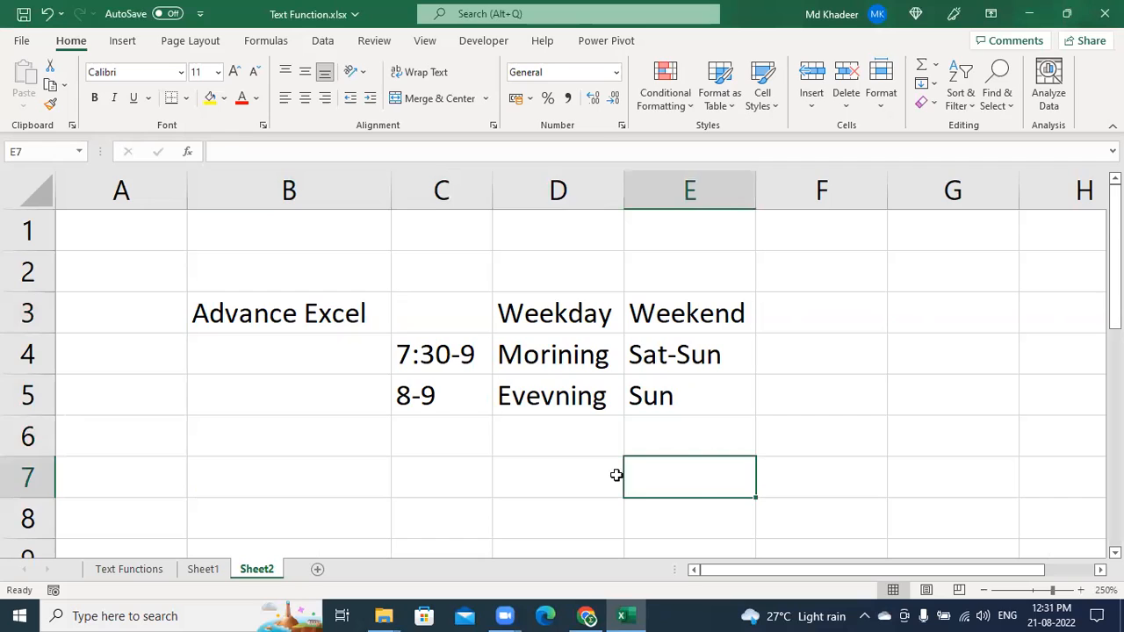
click(565, 504)
click(569, 488)
text(Sun-)
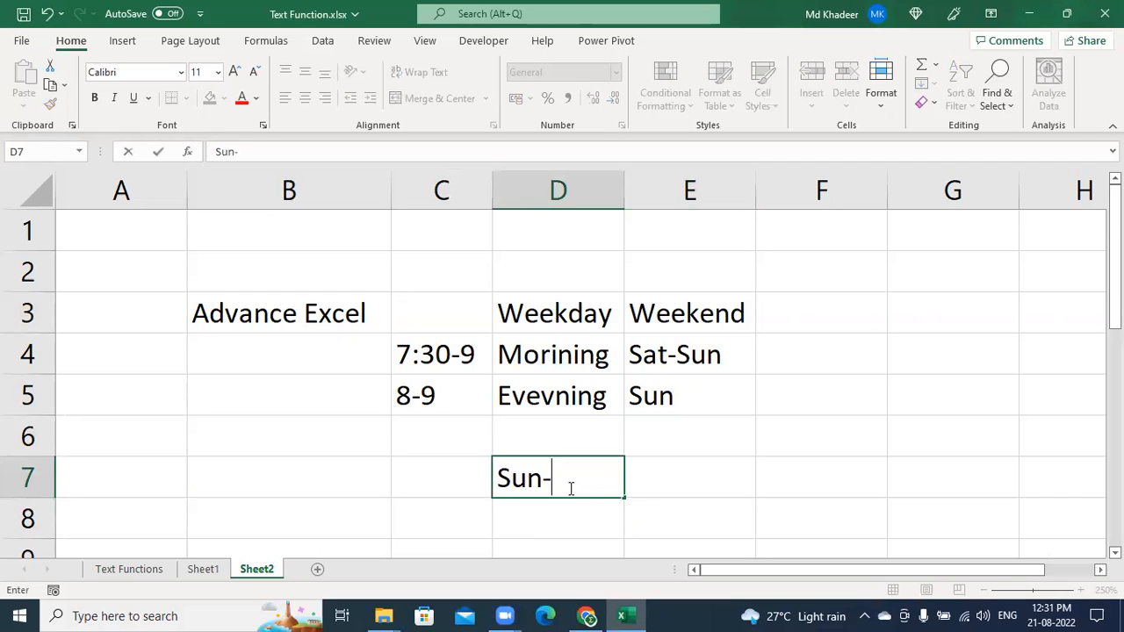
key(BackSpace)
key(Tab)
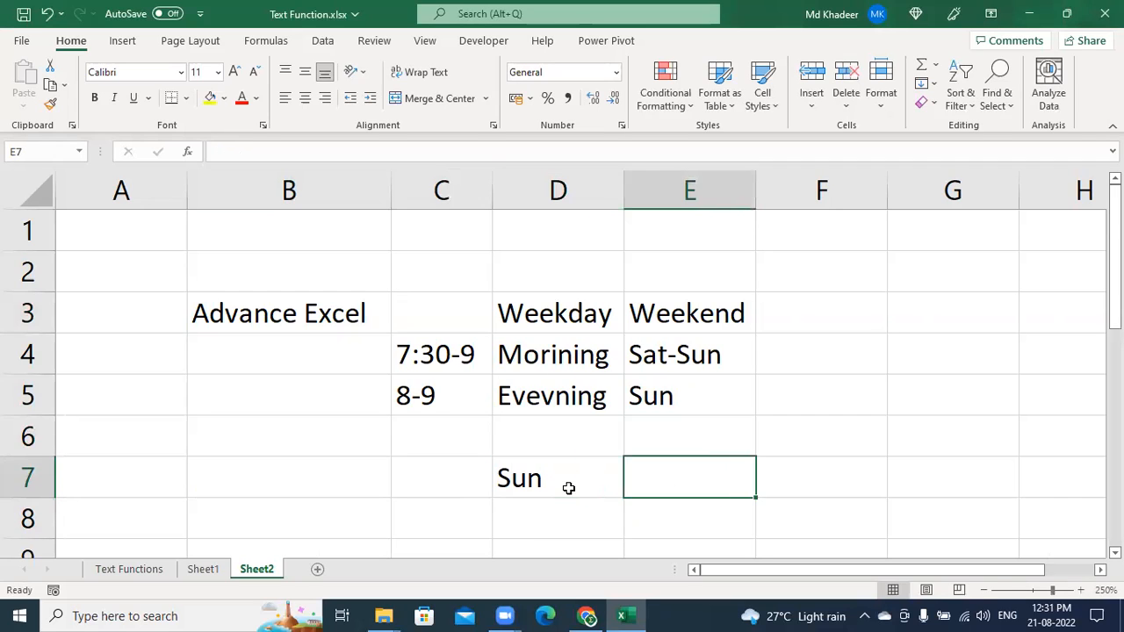
text(')
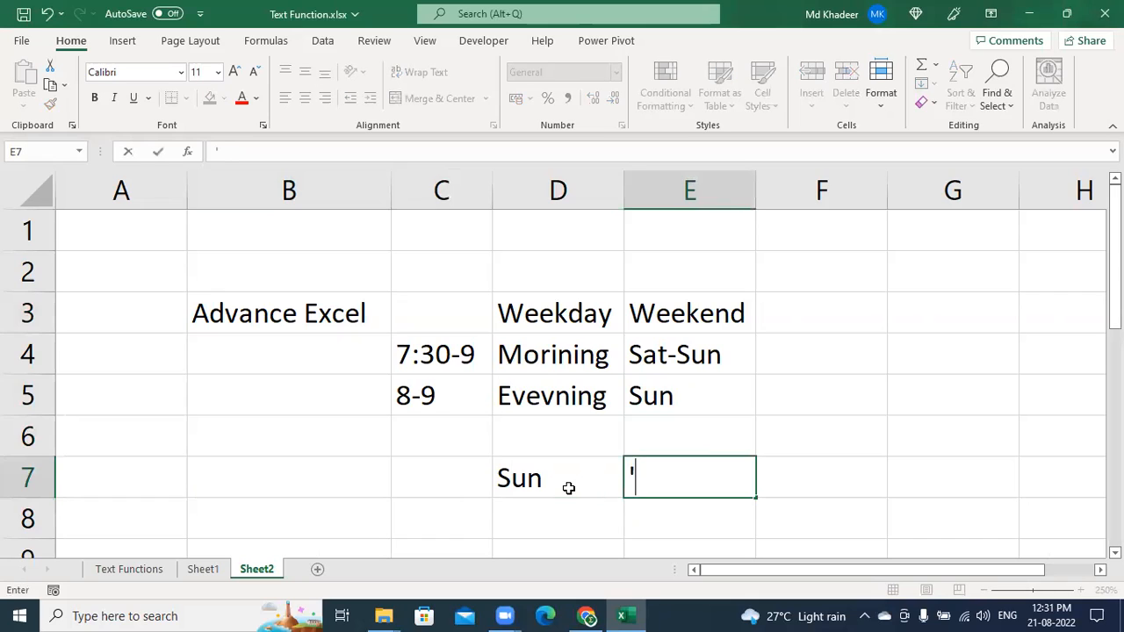
text(11-2 PM)
key(Return)
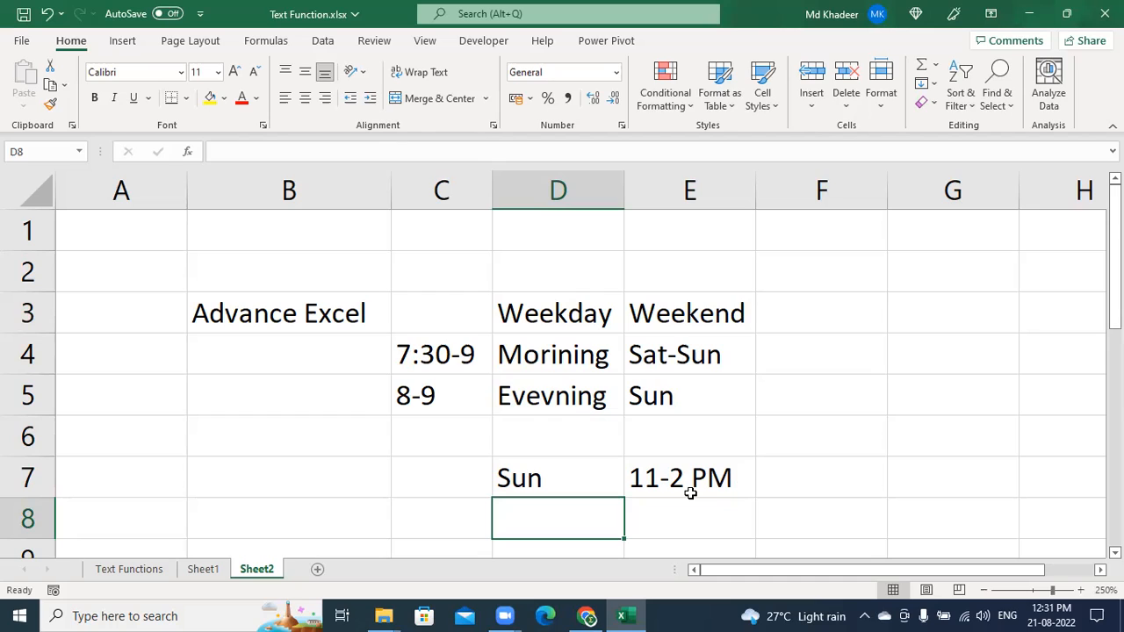
Enter 20-22 in cell B6
click(329, 447)
text(20-22)
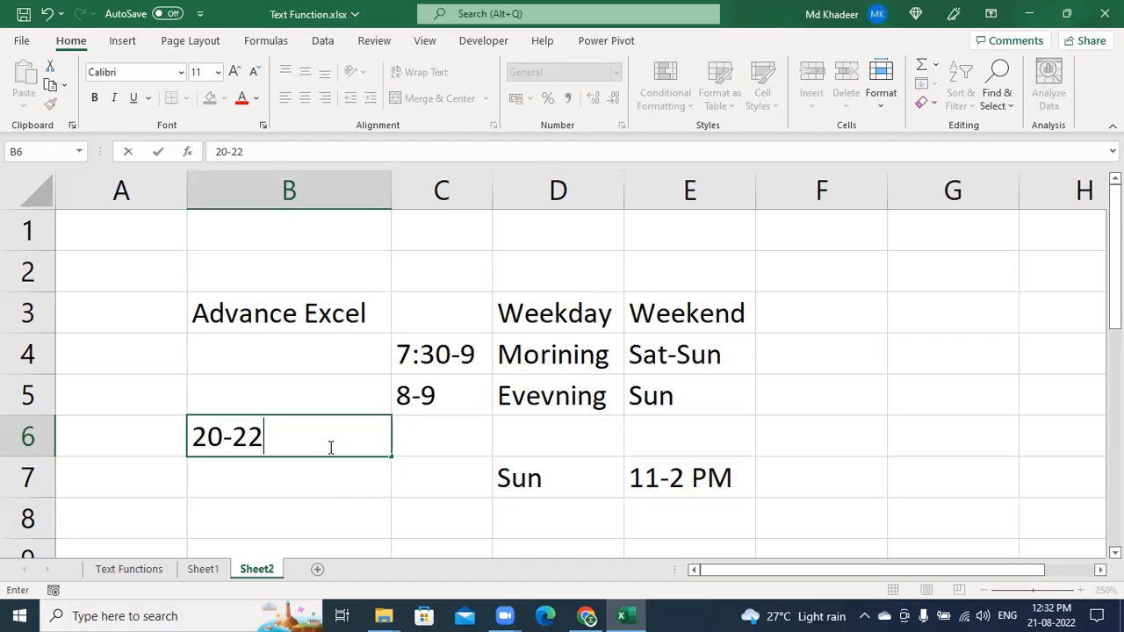
key(Return)
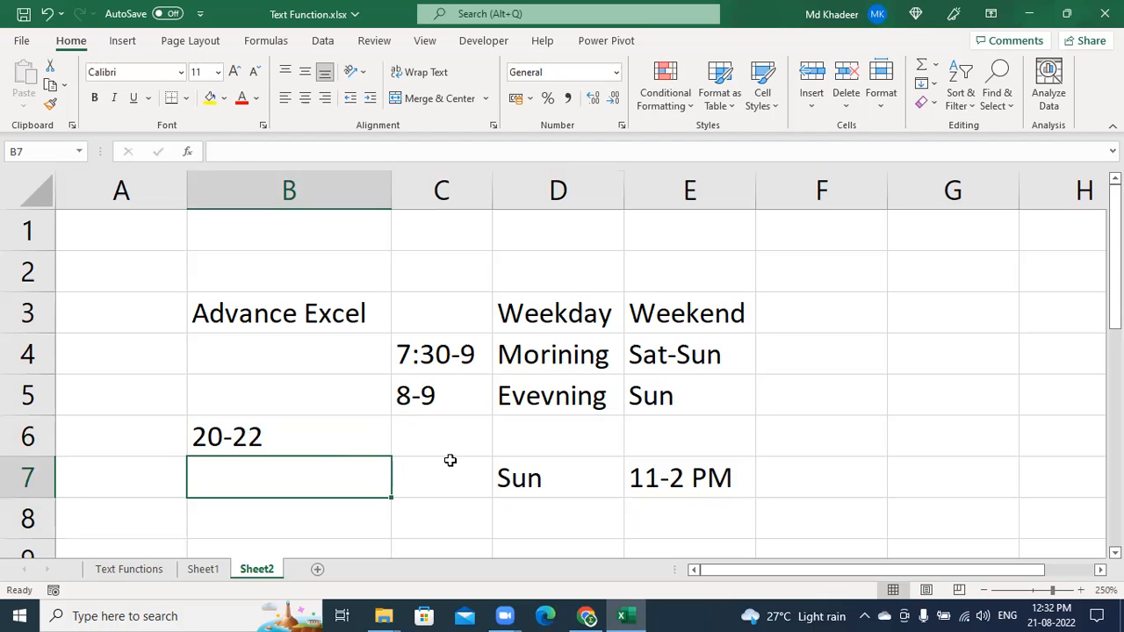
Check the stored 11-2 PM text in E7, then enter '8-9 as text in E8
click(691, 485)
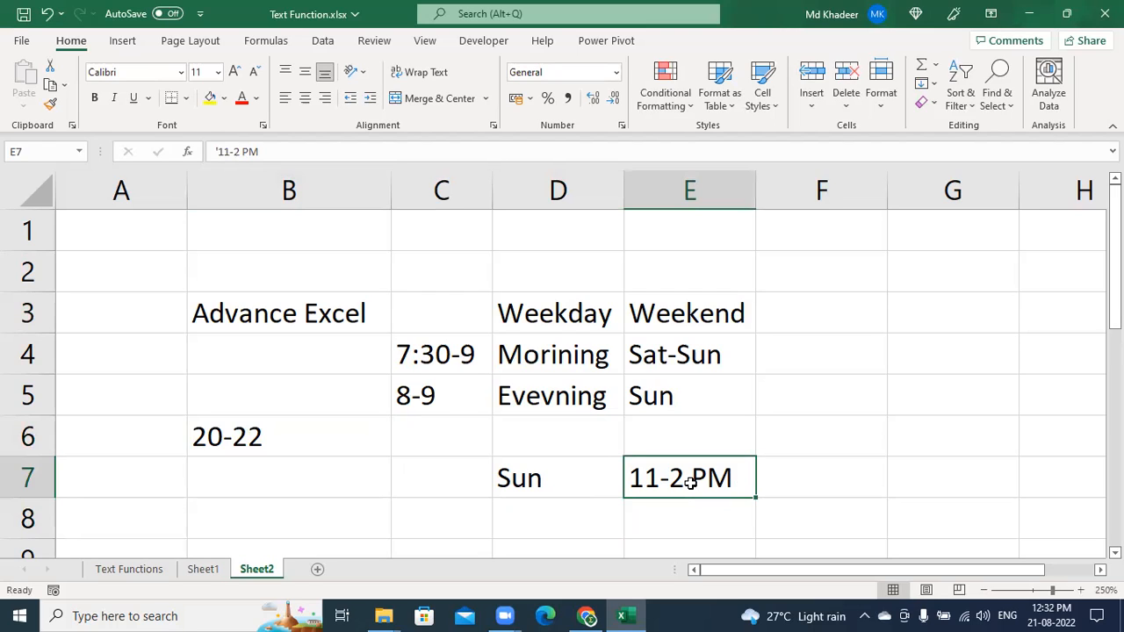
click(295, 470)
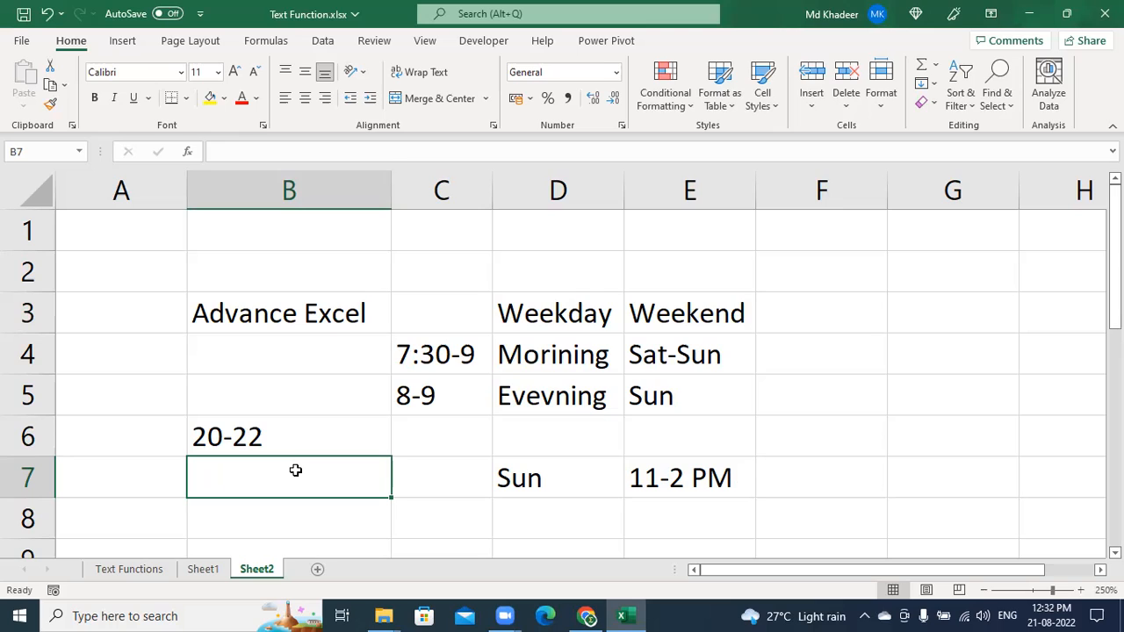
click(660, 474)
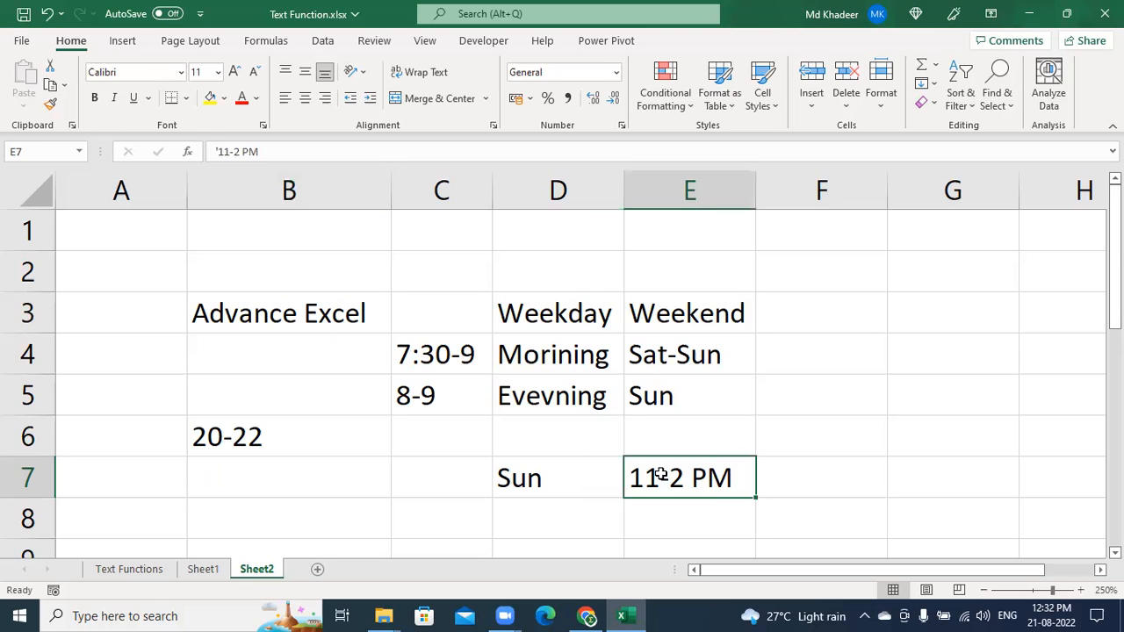
click(560, 527)
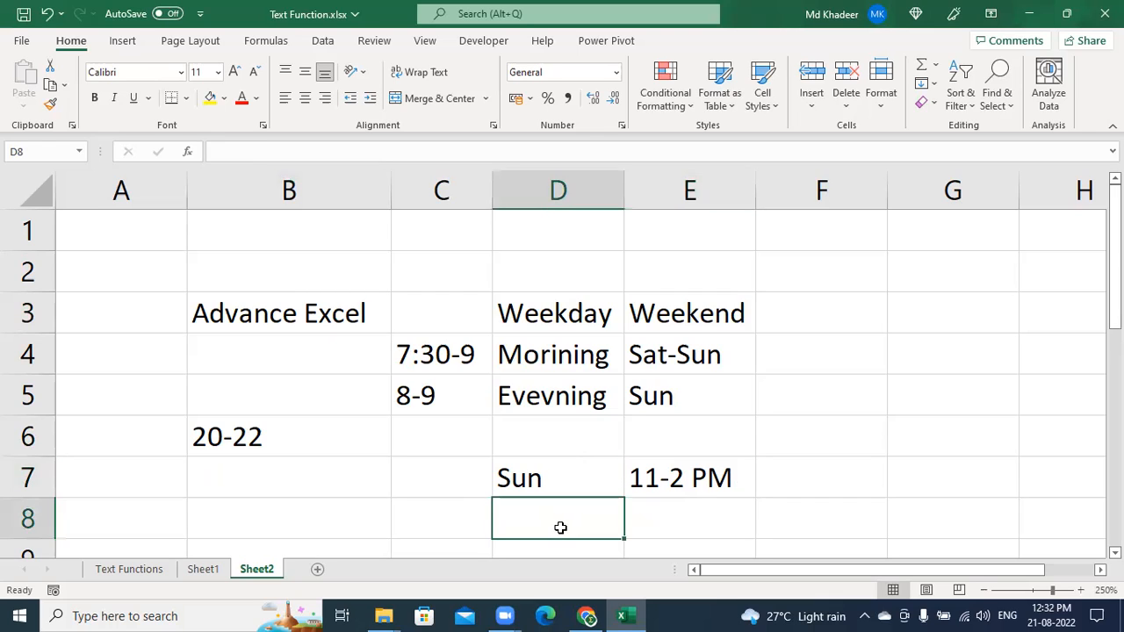
key(Right)
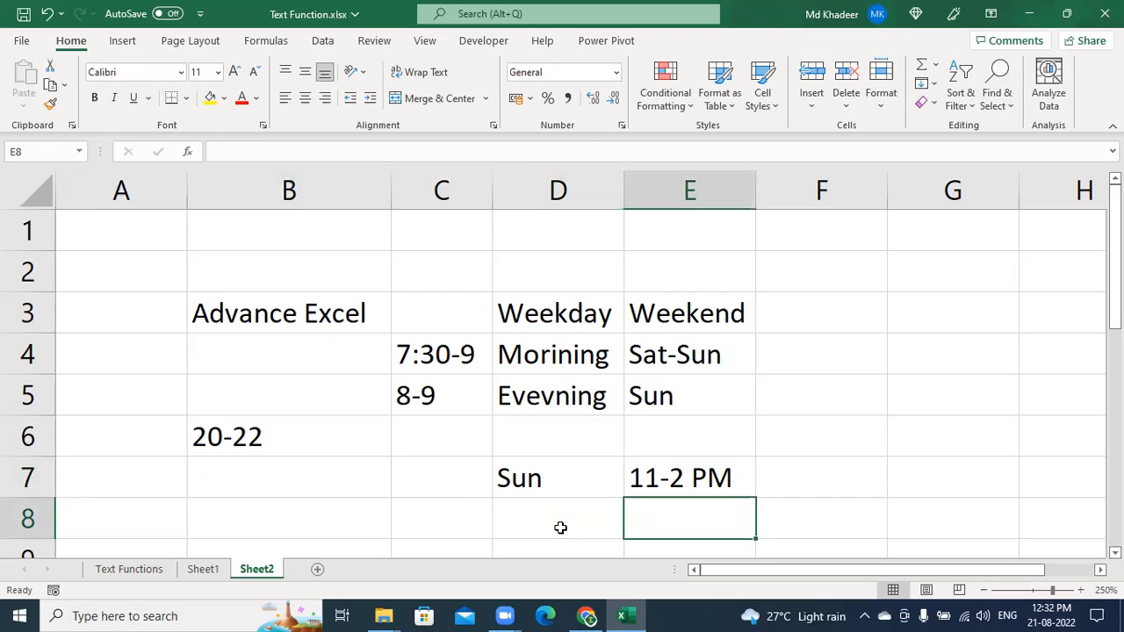
text('8-9)
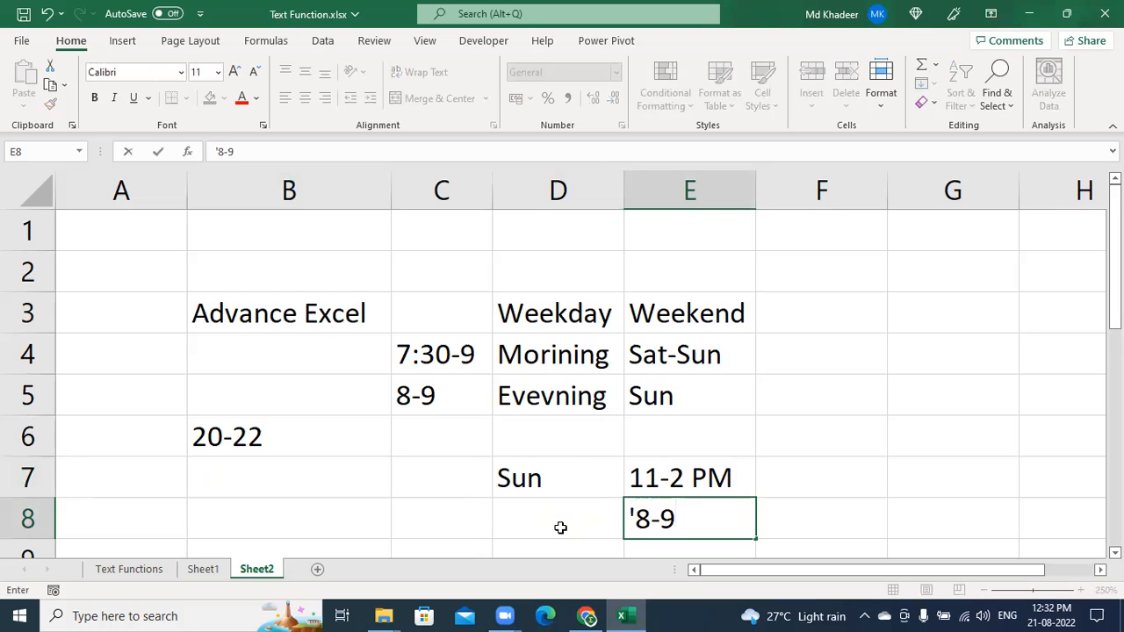
key(Return)
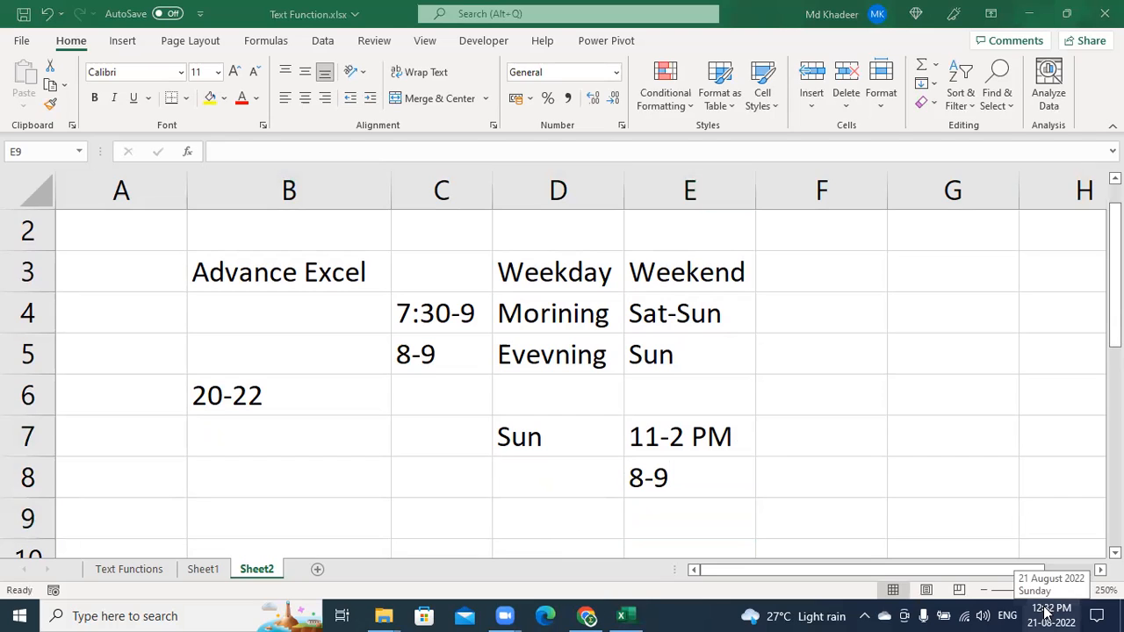
After checking day 30 on the taskbar calendar, type 30-Aug into F8, stored as 30-08-2022
click(789, 481)
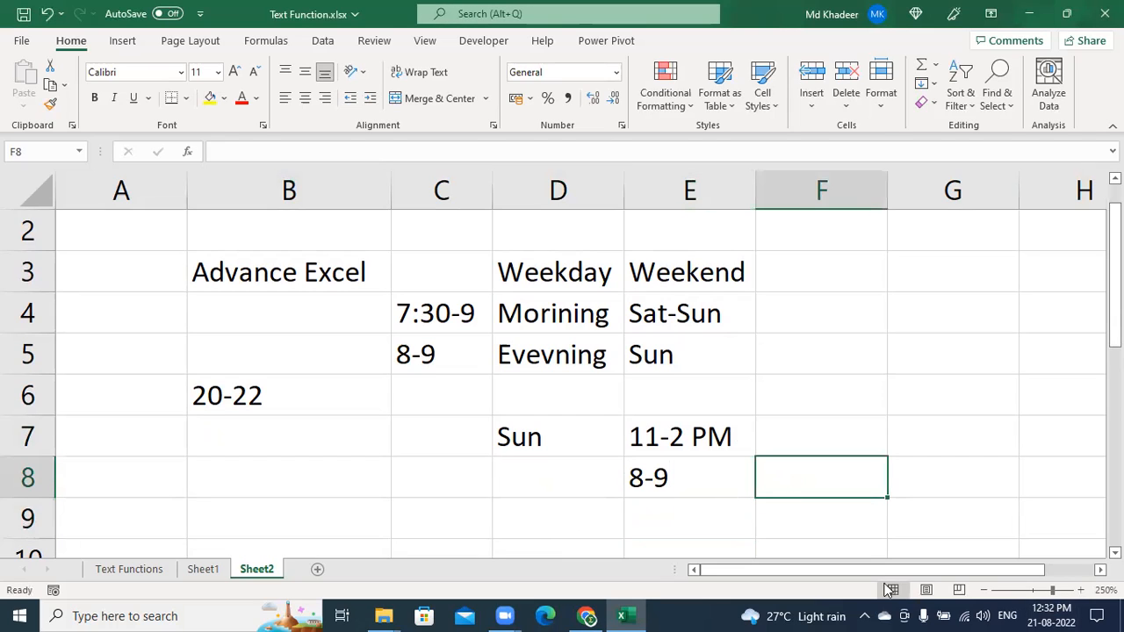
click(1042, 612)
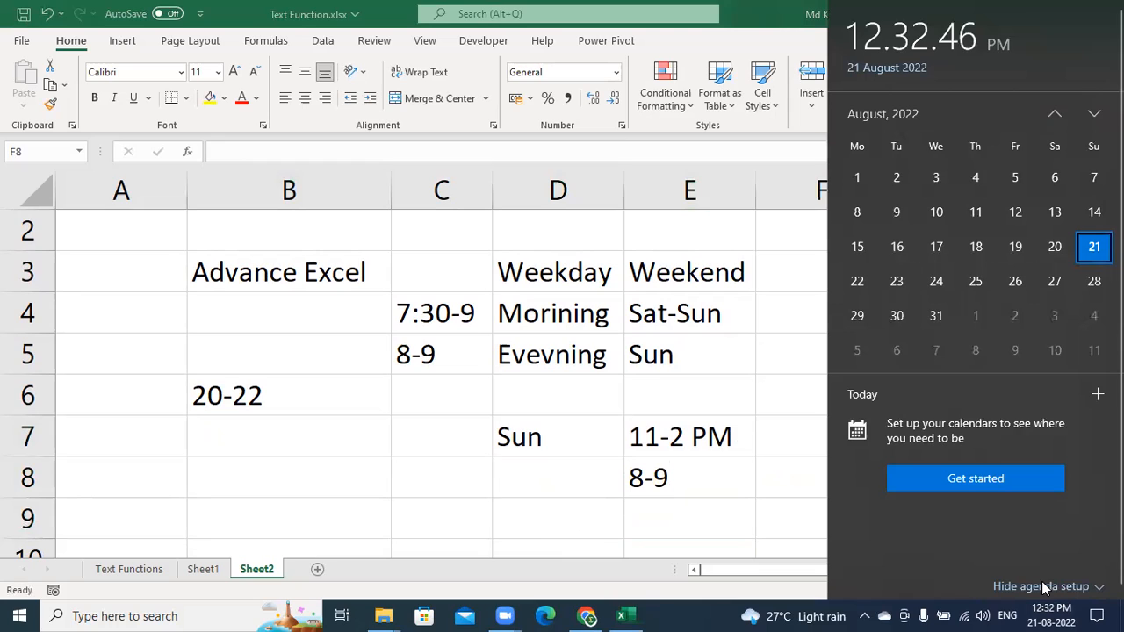
click(879, 318)
click(803, 481)
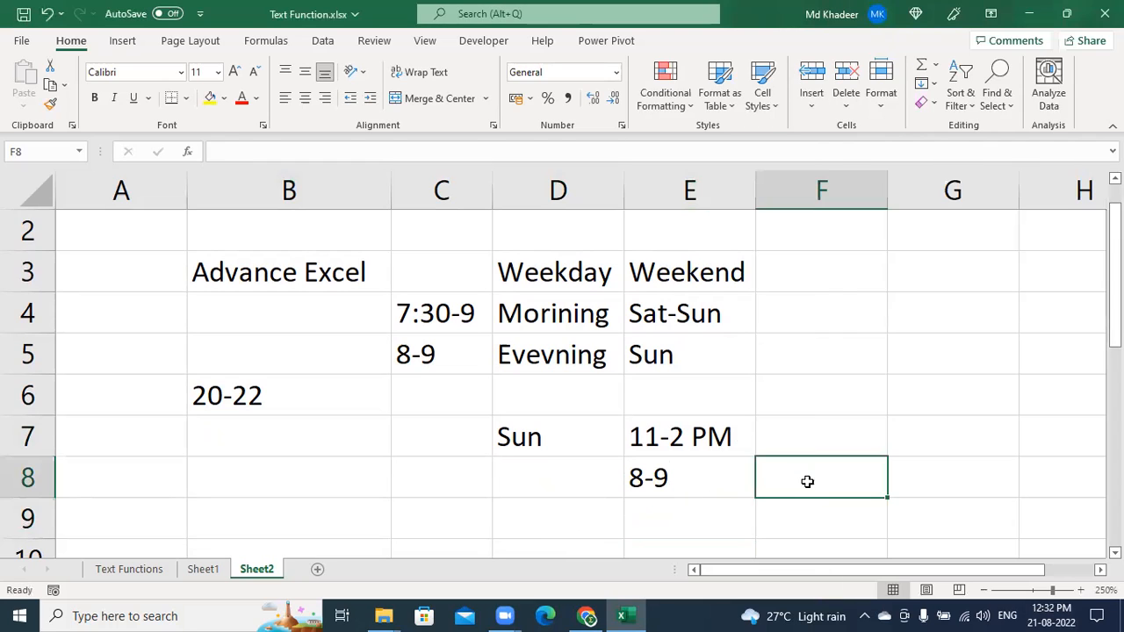
text(30)
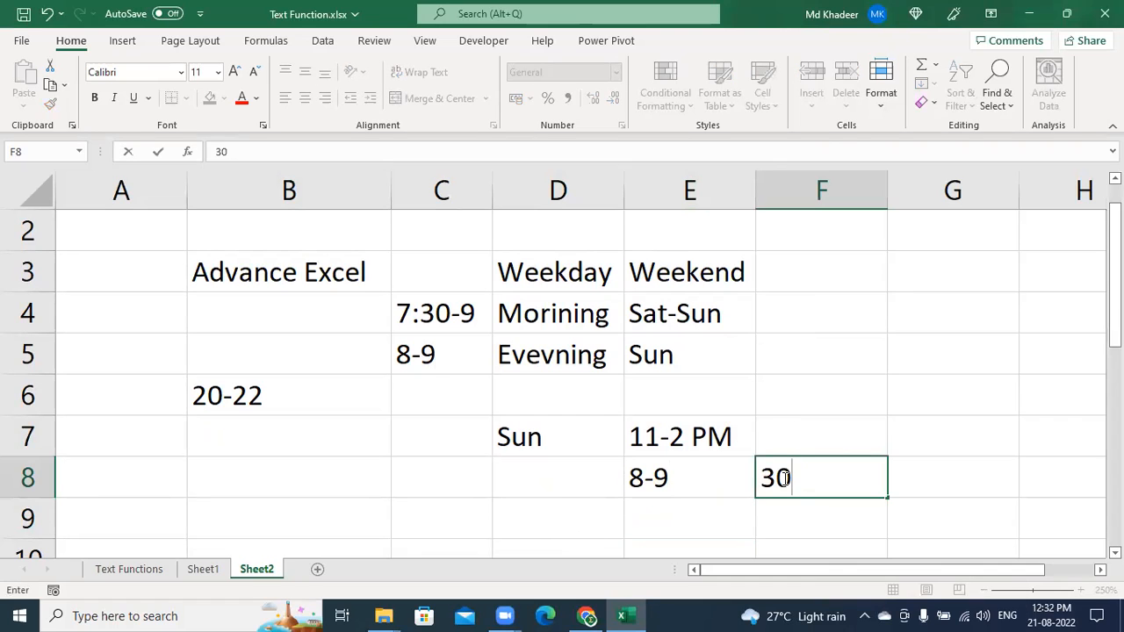
text(-Aug)
key(Return)
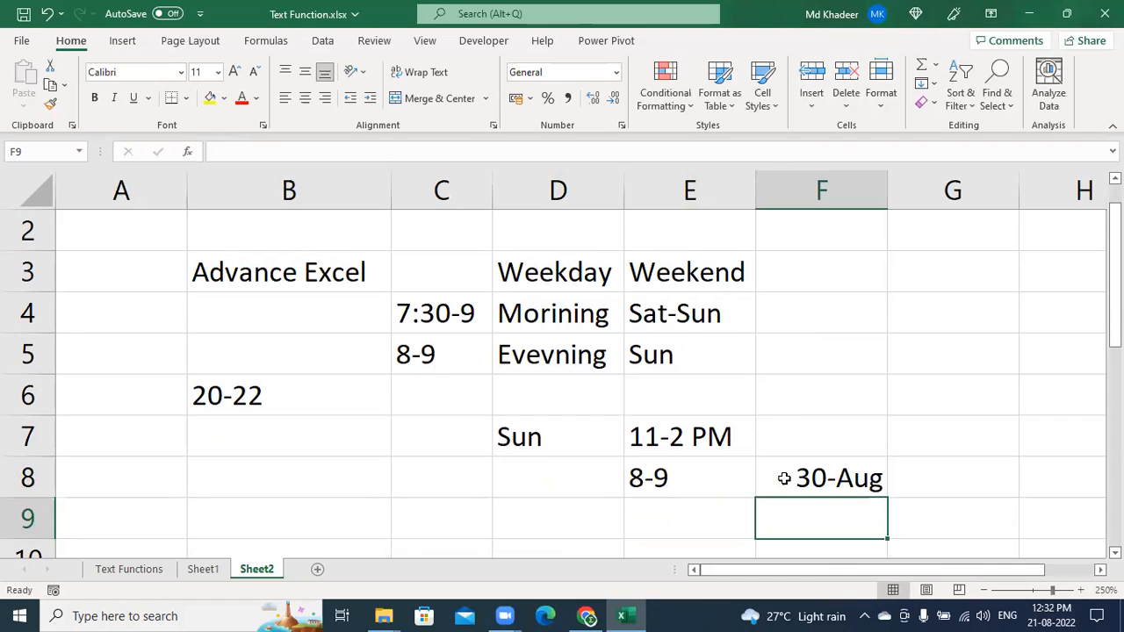
click(784, 477)
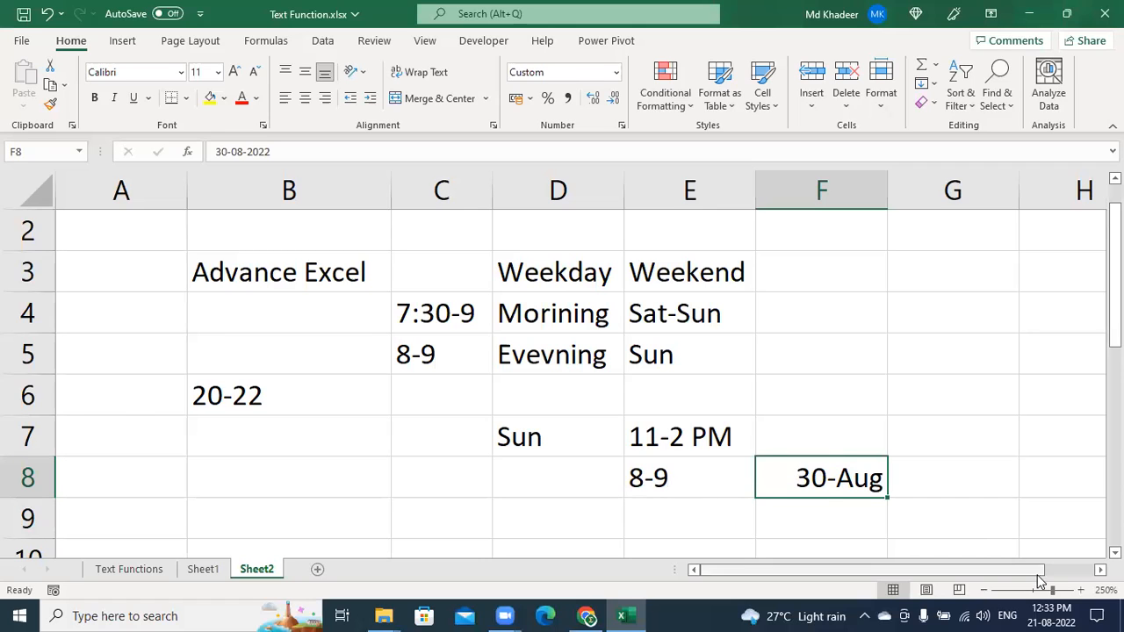
drag(1040, 573, 1090, 573)
click(790, 481)
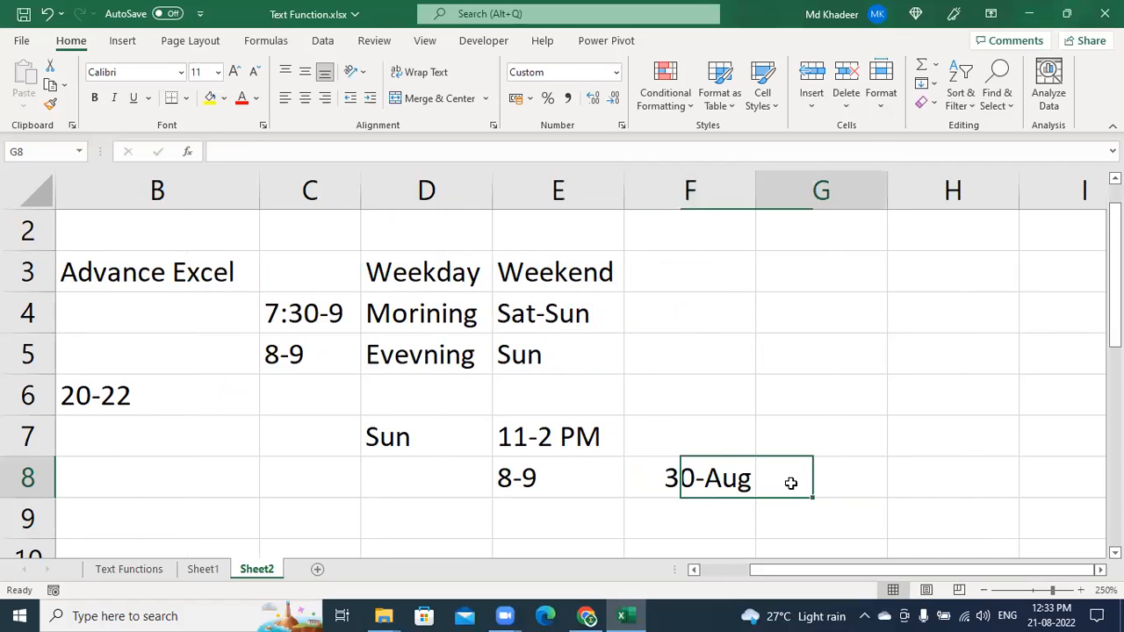
click(508, 476)
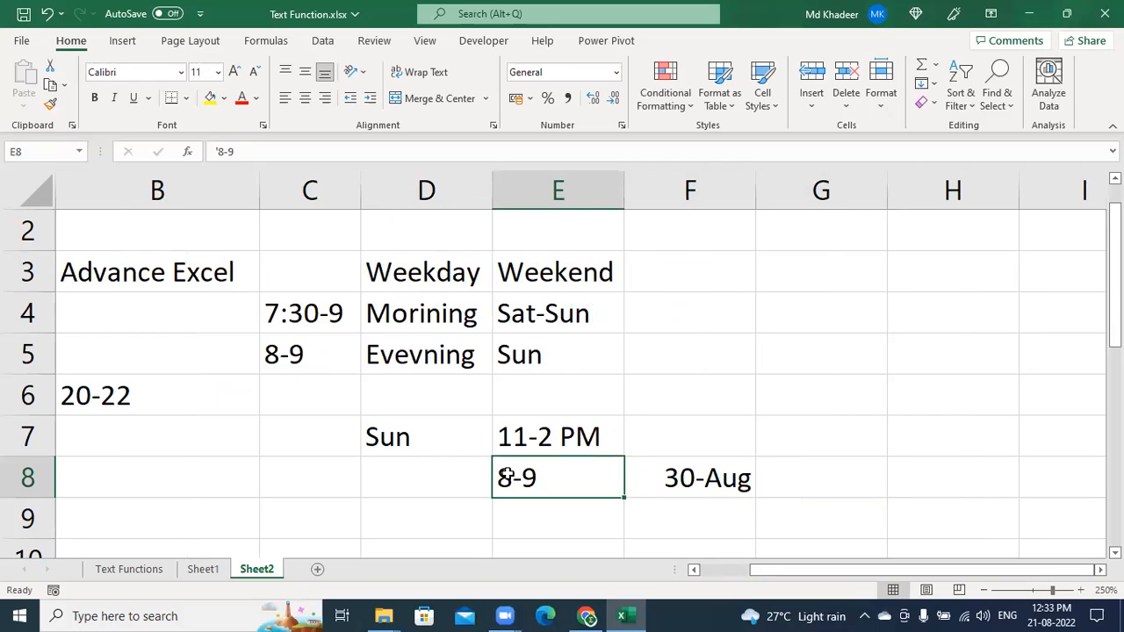
Enter Ms-Office in B9 and Power BI in B10
click(161, 516)
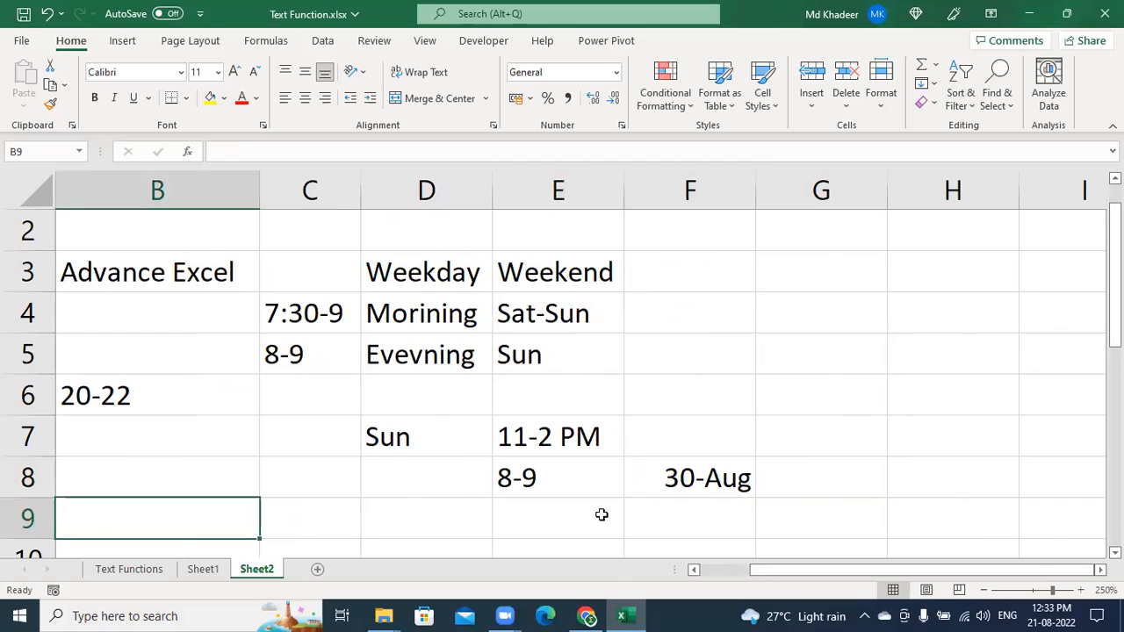
text(Ms-Office)
key(Return)
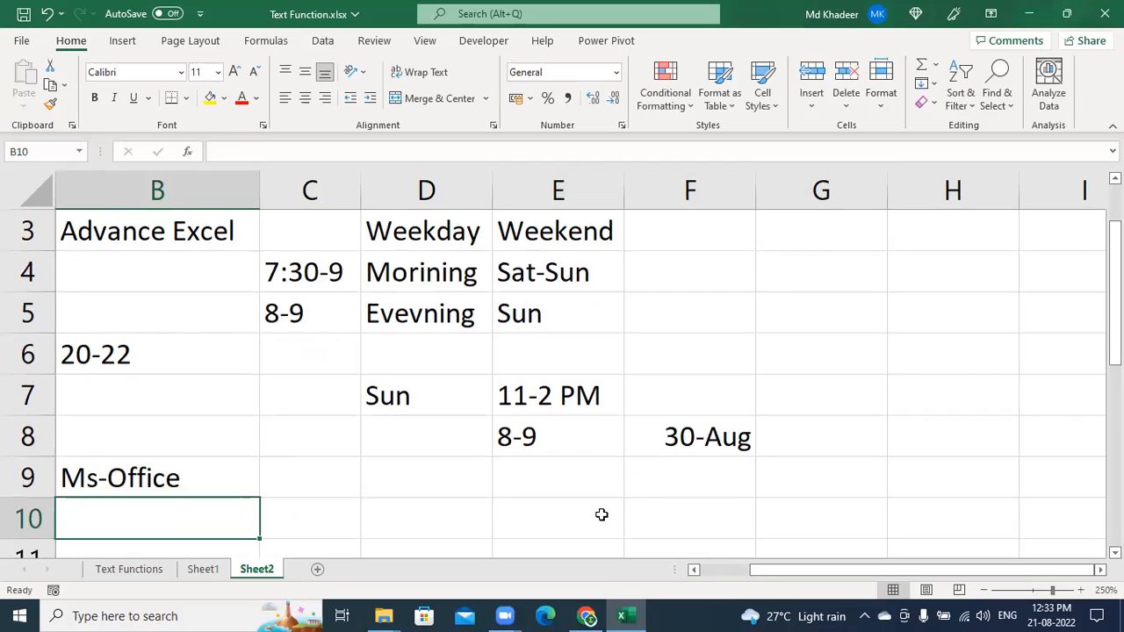
text(Power)
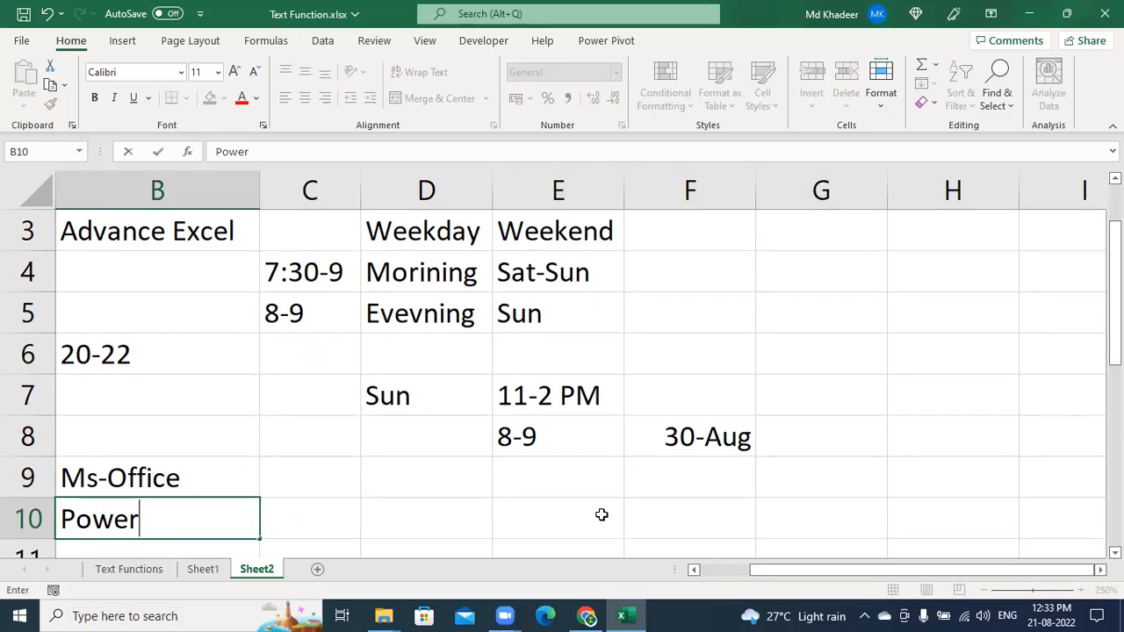
key(BackSpace)
text(r BI)
key(Return)
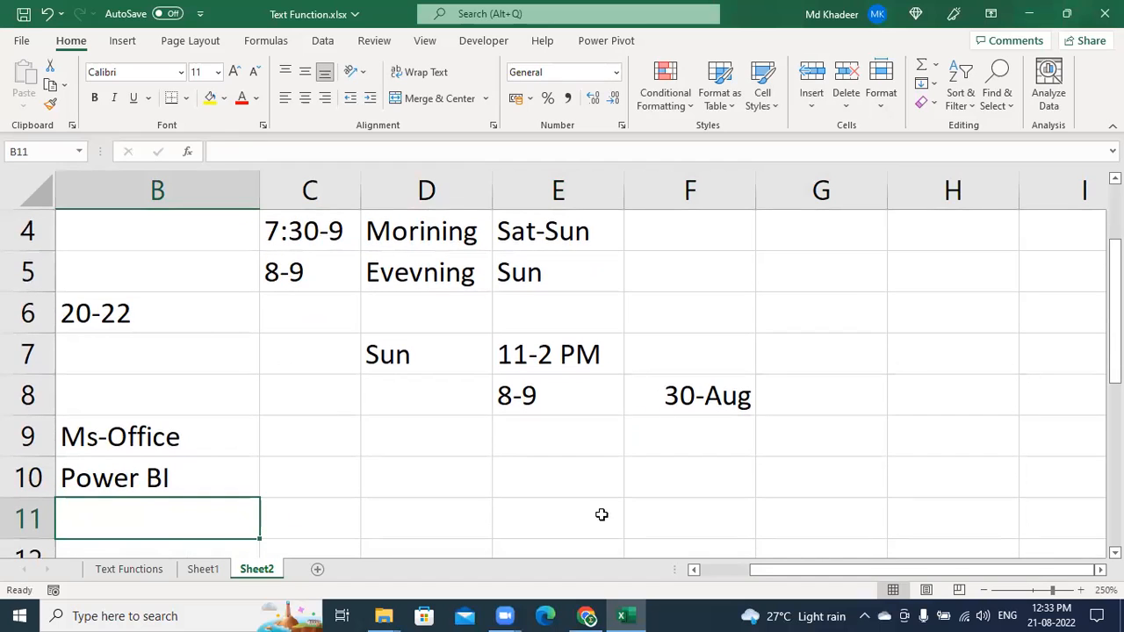
Add Excel VBA in B11 and SAP FICO in B12, then select B9:B12
text(Excel )
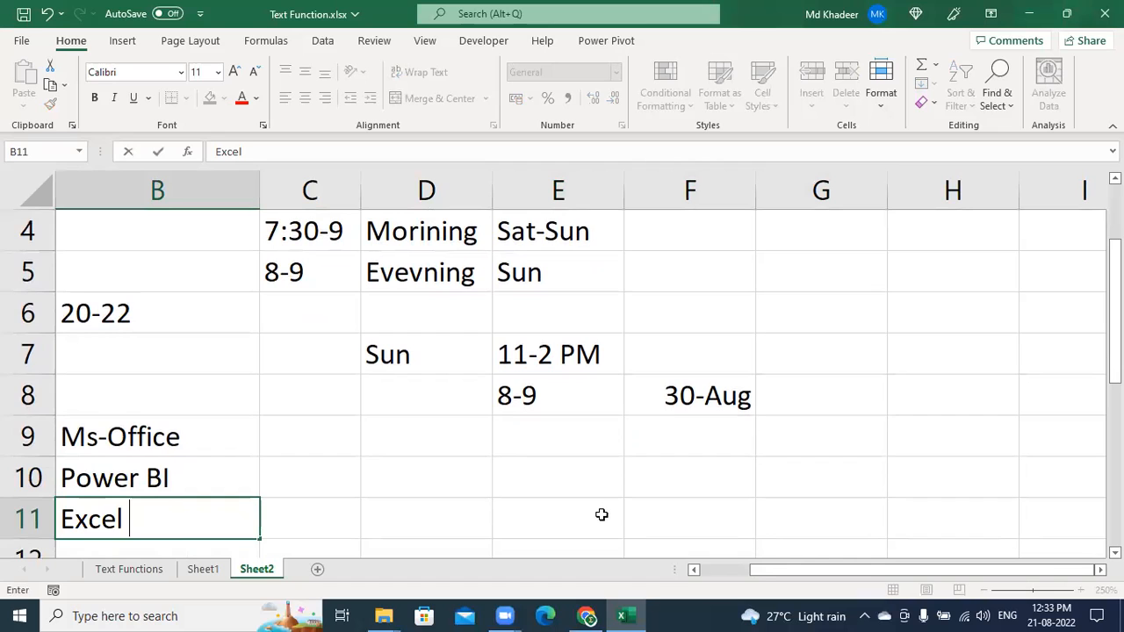
text(VBA)
key(Return)
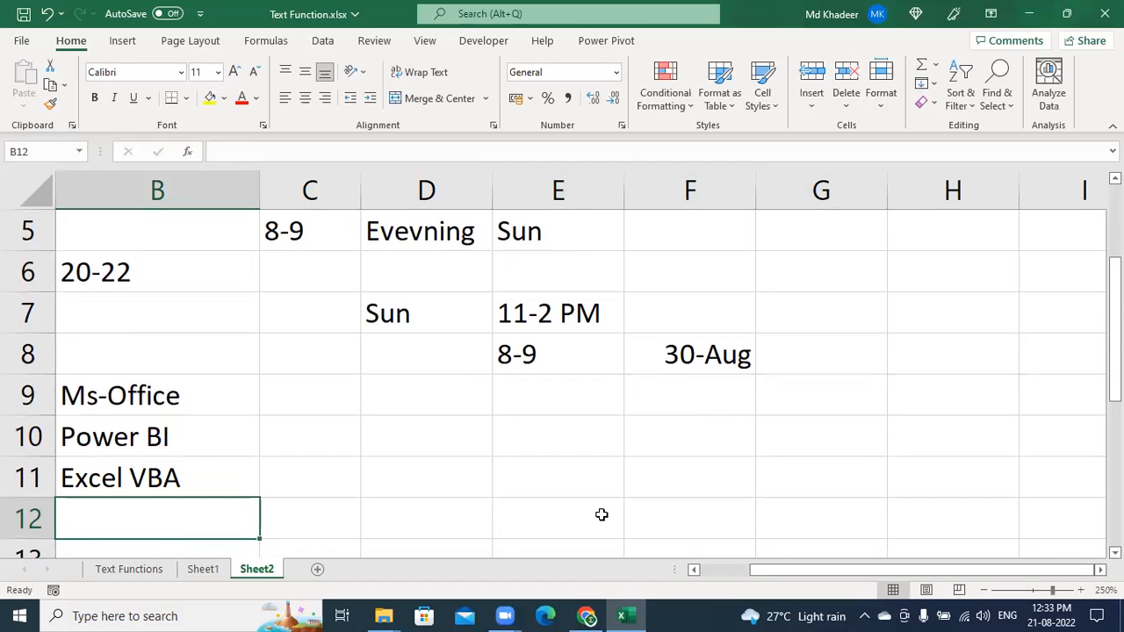
text(SAP )
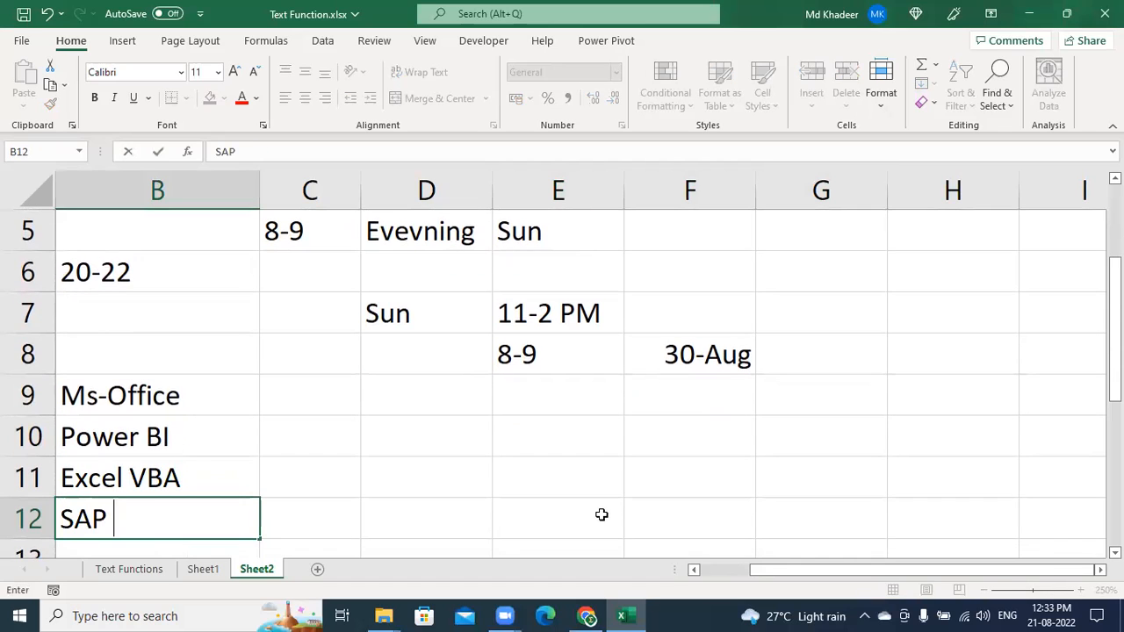
text(FICO)
key(Return)
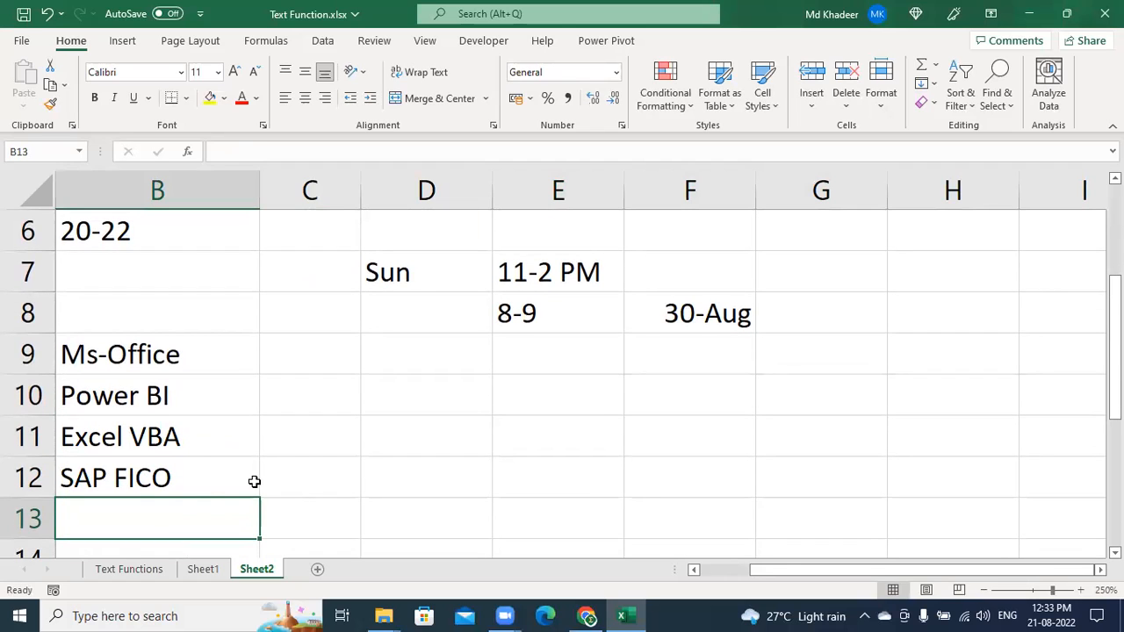
drag(203, 489, 197, 549)
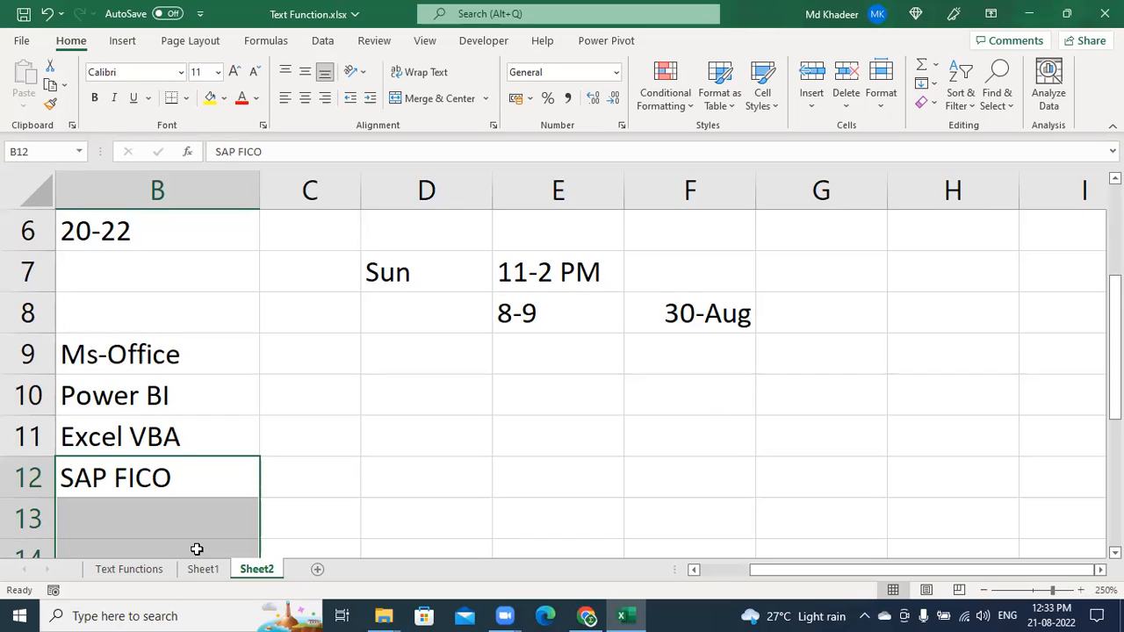
drag(181, 372, 185, 459)
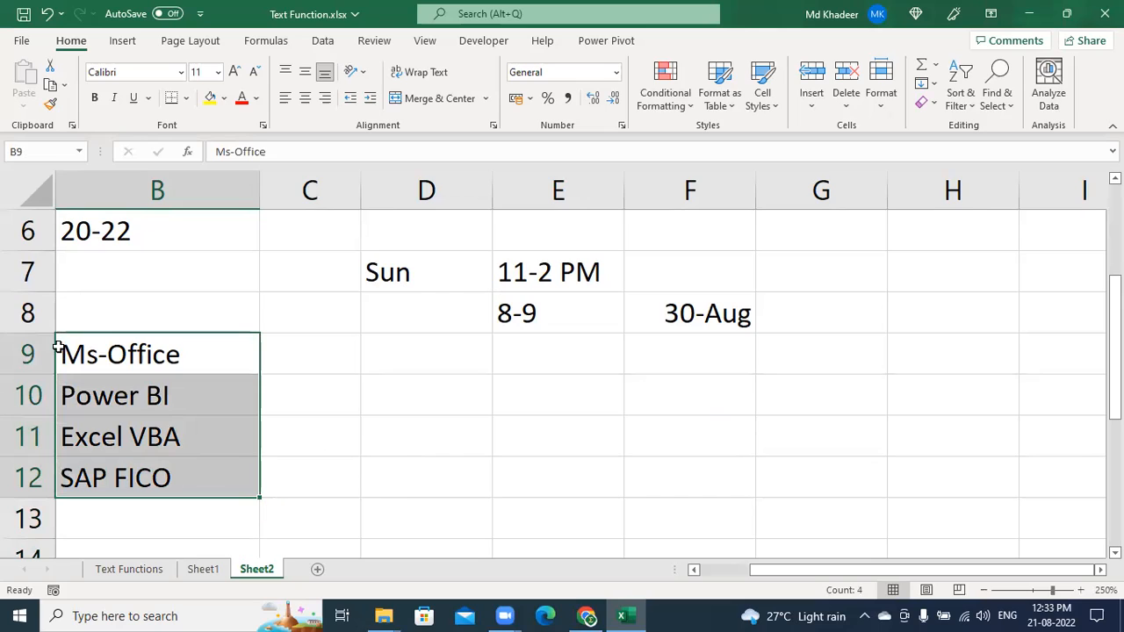
Select D11:E13 and drag the D|E header border right to widen column D, then go to D10
click(470, 435)
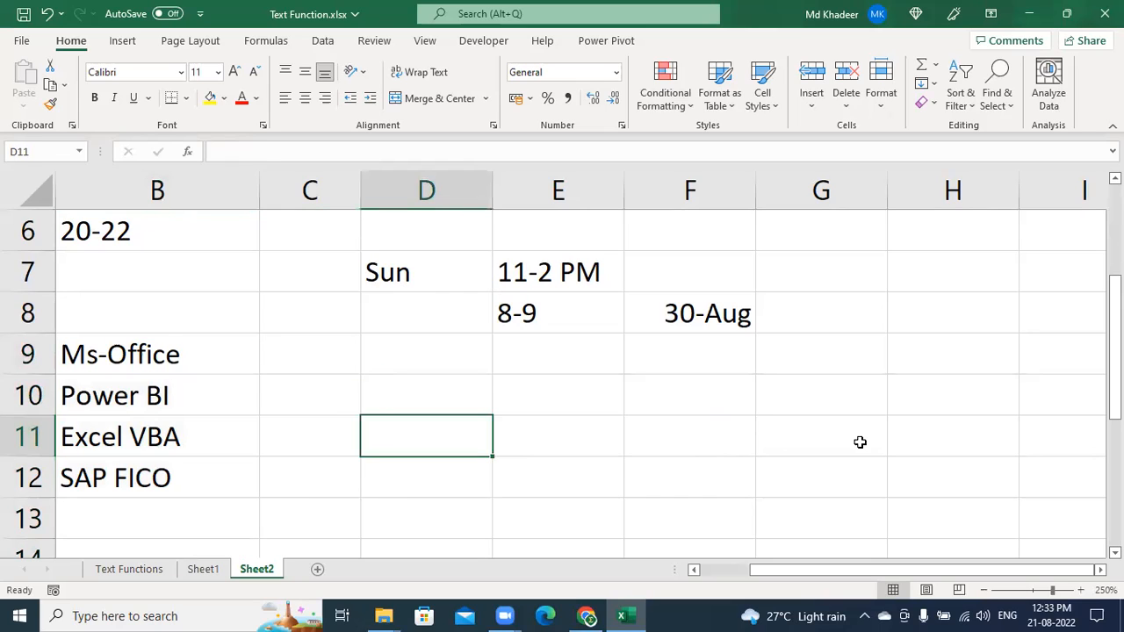
drag(458, 442, 592, 514)
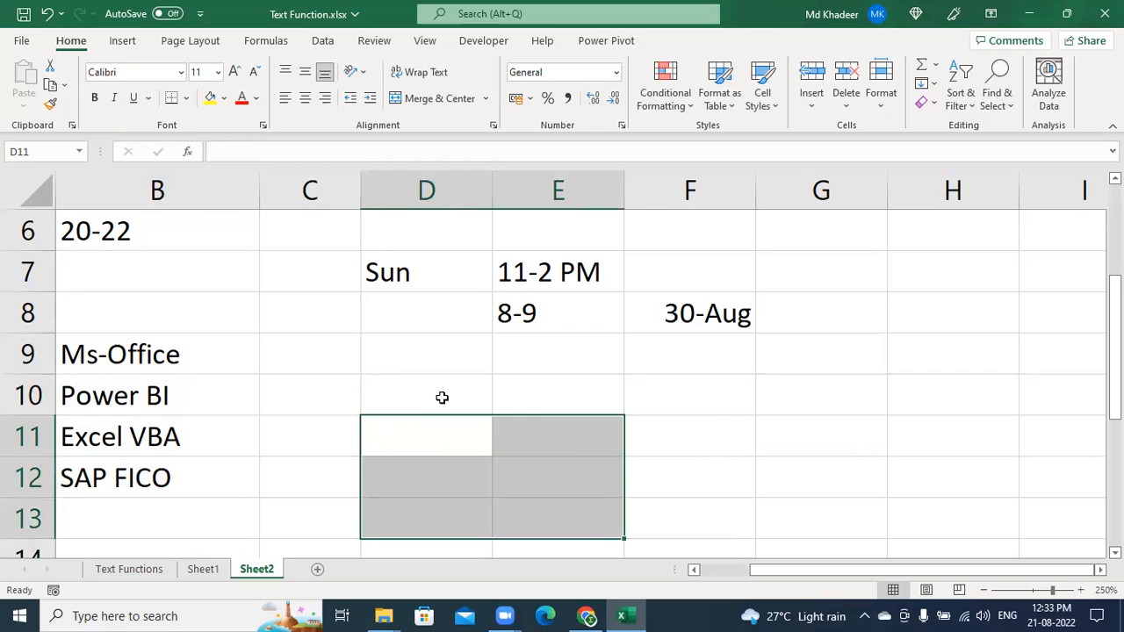
drag(492, 191, 591, 190)
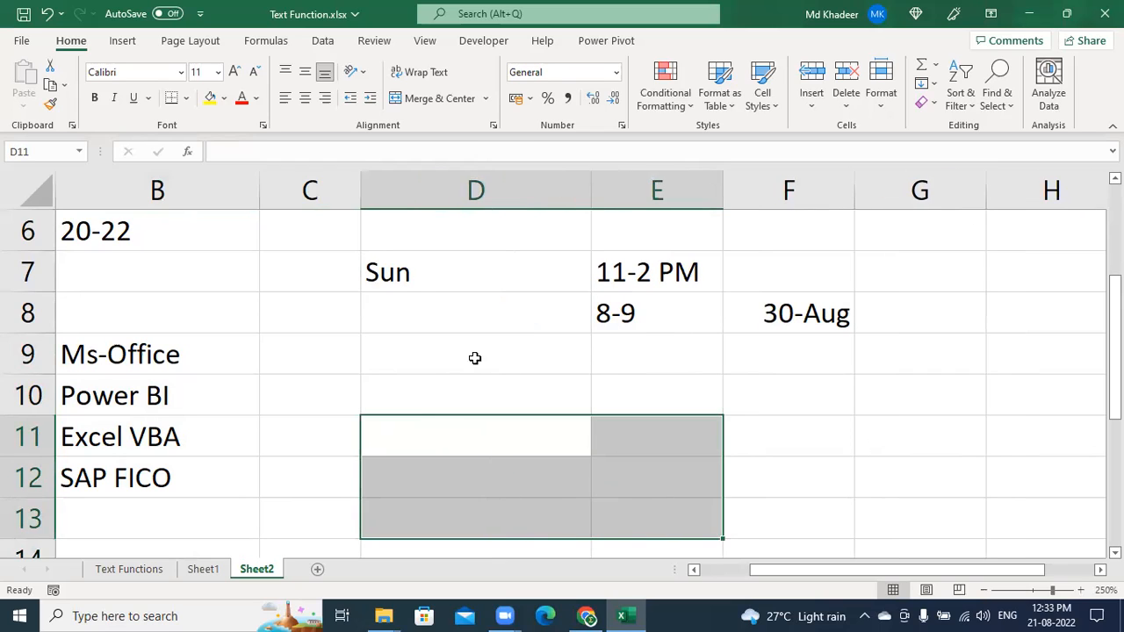
click(449, 428)
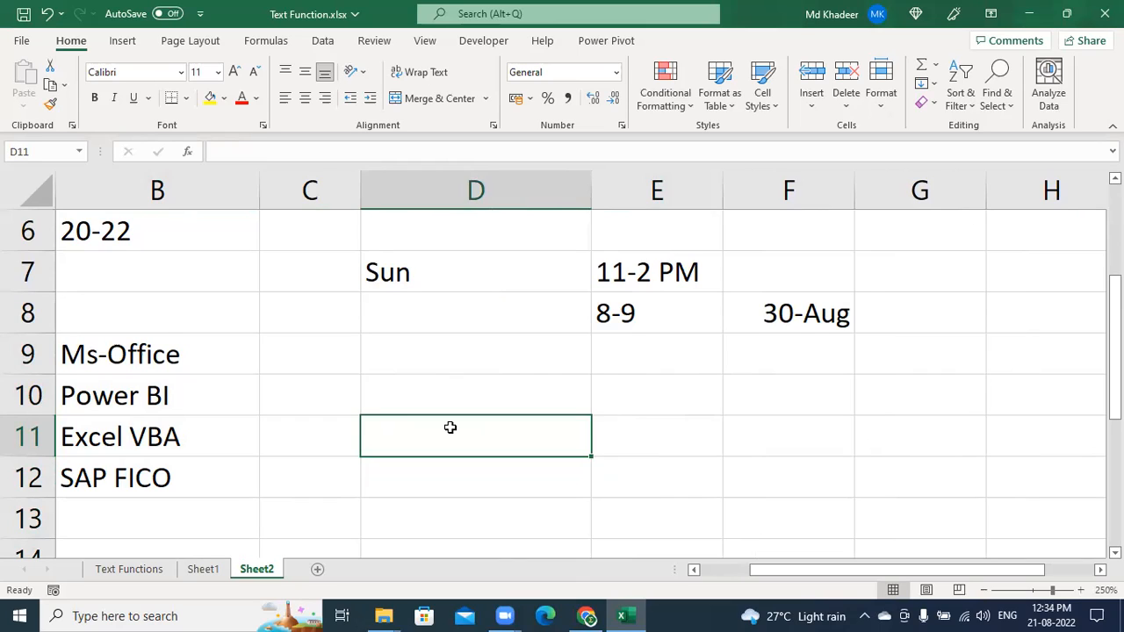
click(629, 320)
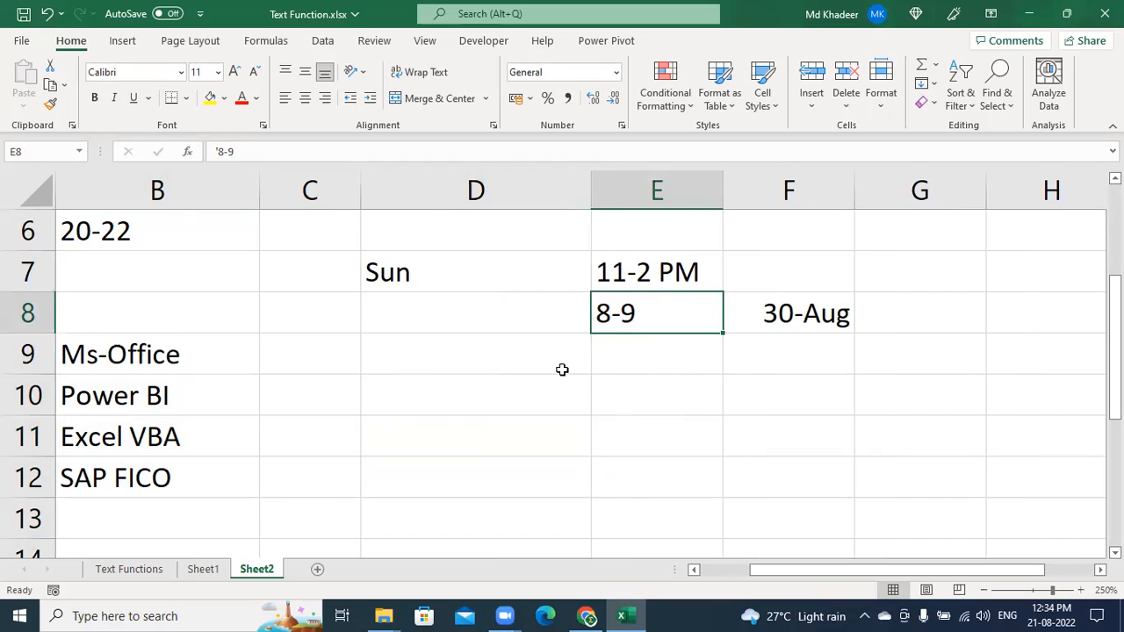
click(478, 396)
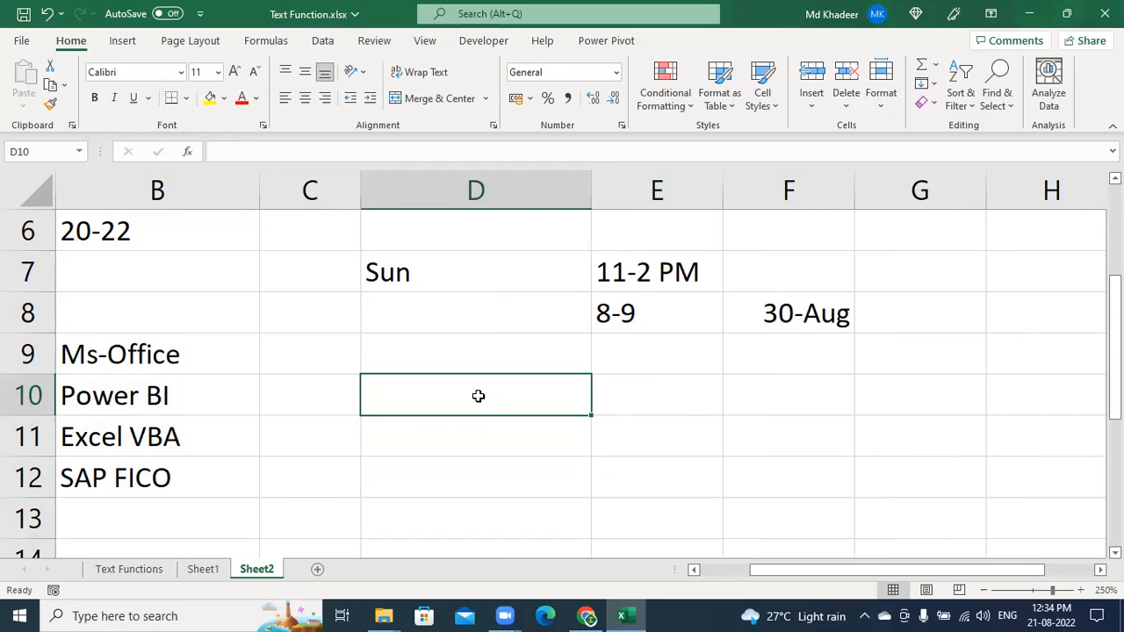
Type the branch name Chikkadpally into D10, correcting the typo
double_click(478, 396)
text(Chiukk)
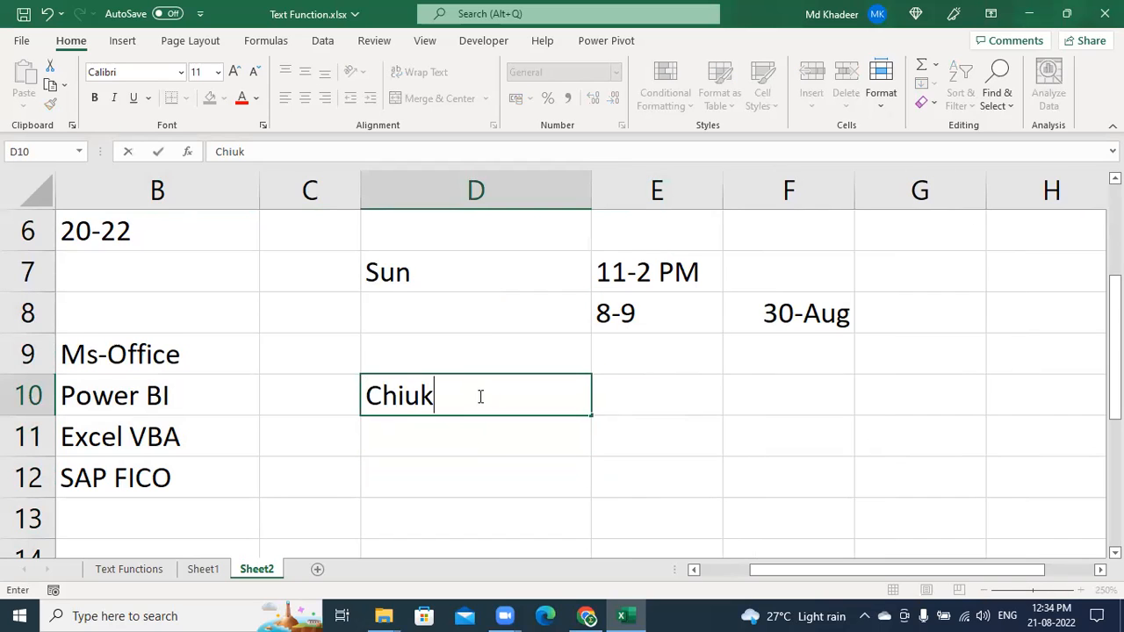
key(BackSpace)
key(BackSpace)
key(BackSpace)
text(kkad)
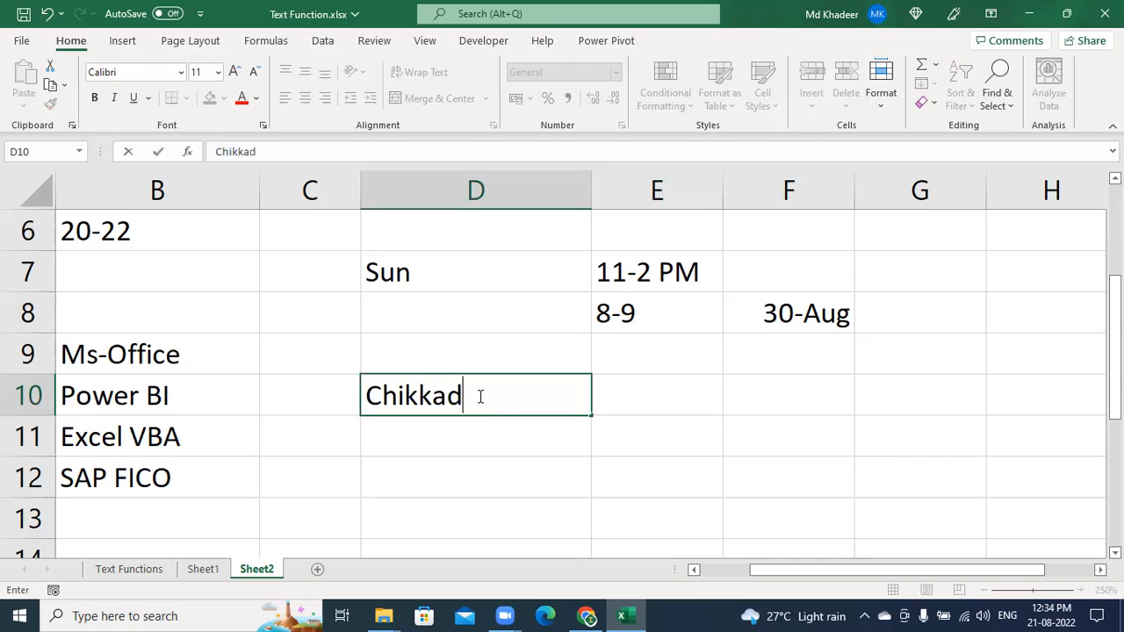
text(pally)
key(Return)
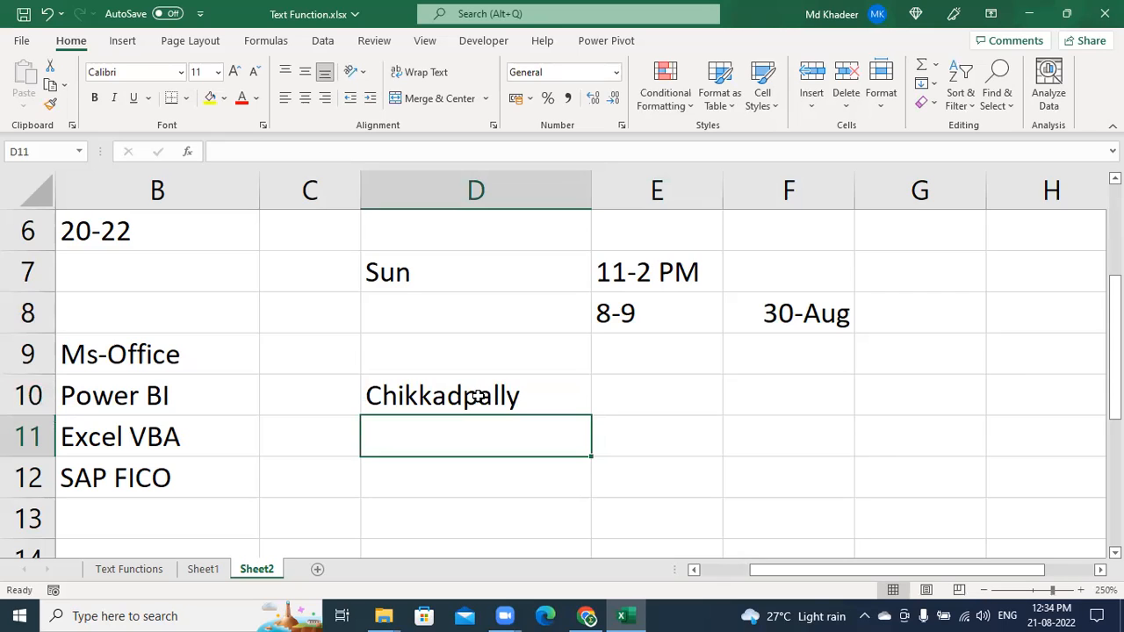
Enter the timings 8-9 PM in E10 and 11-2PM in F10, then select E10:F10
key(Up)
key(Right)
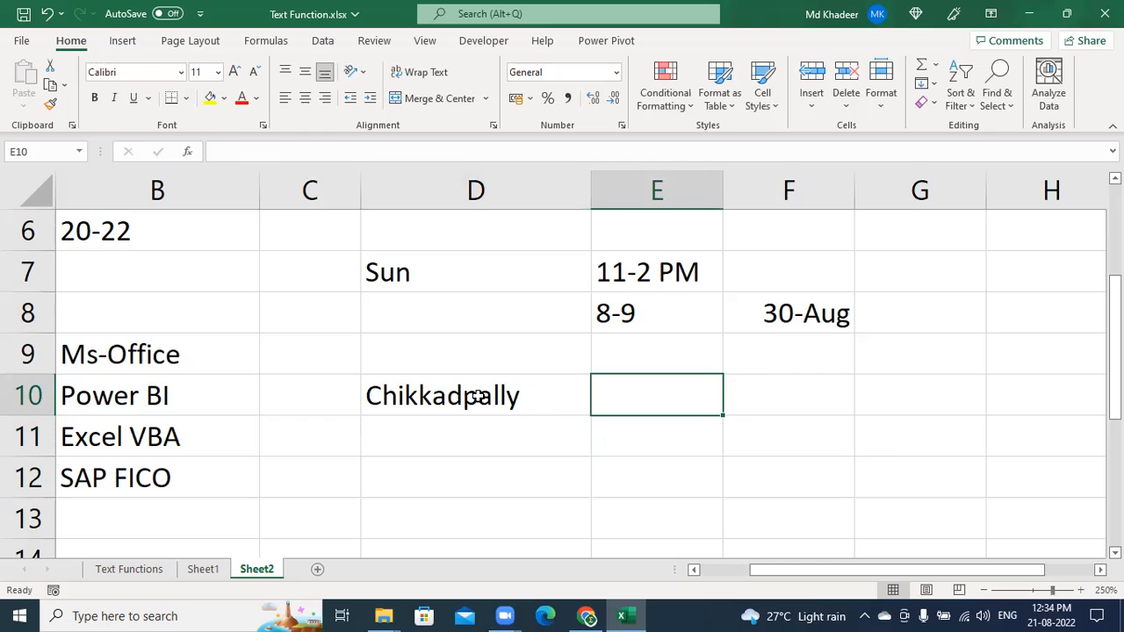
text(8-9 PM)
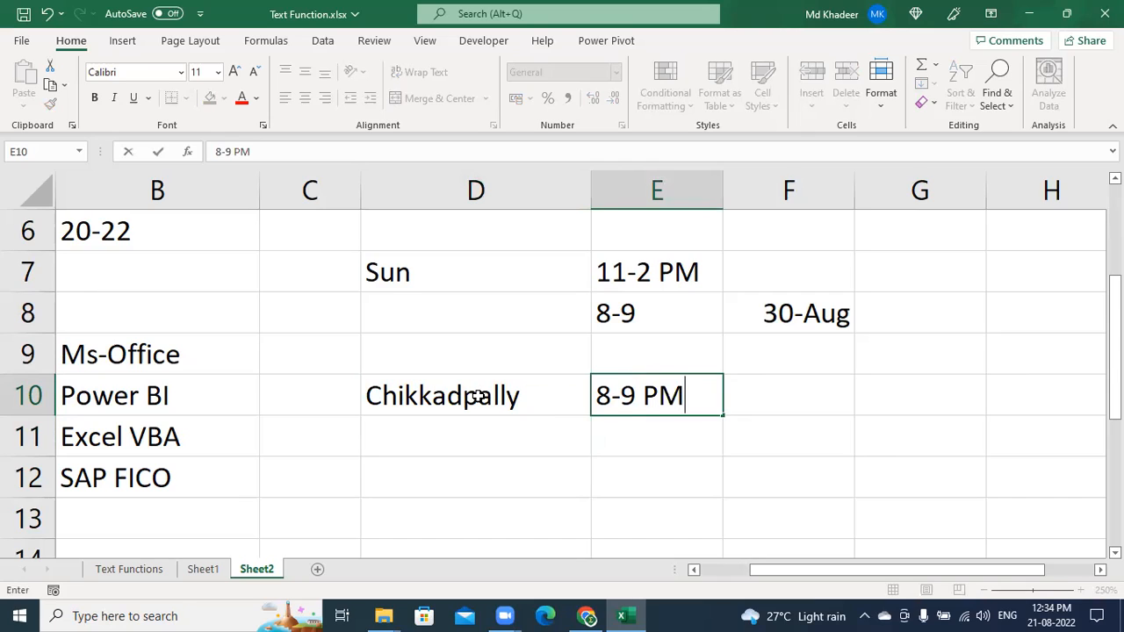
key(Tab)
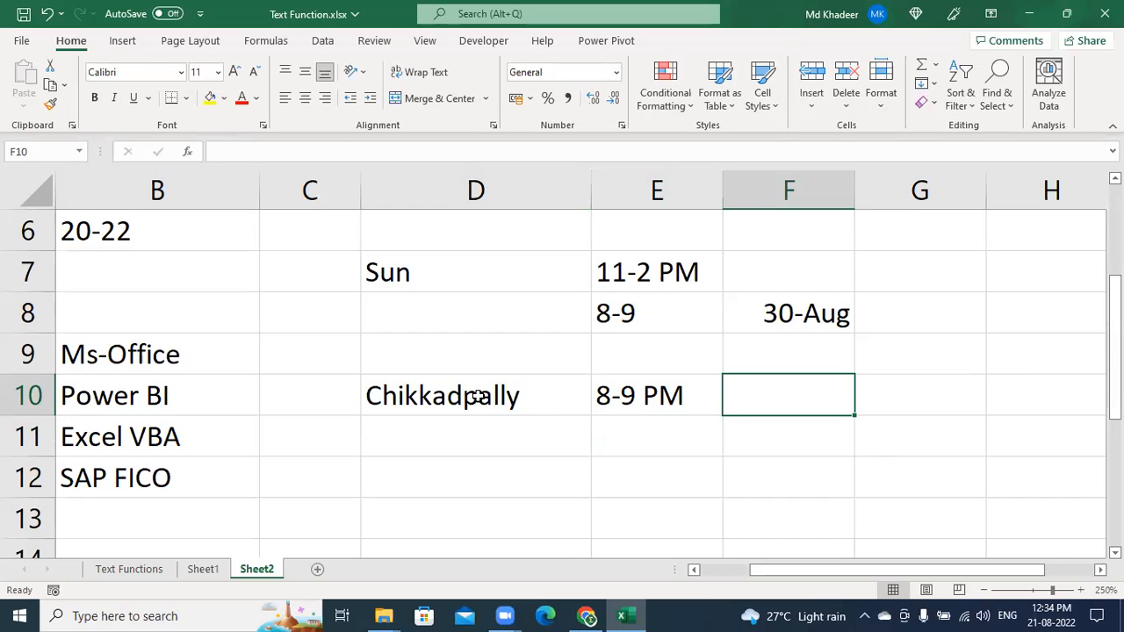
text(11-)
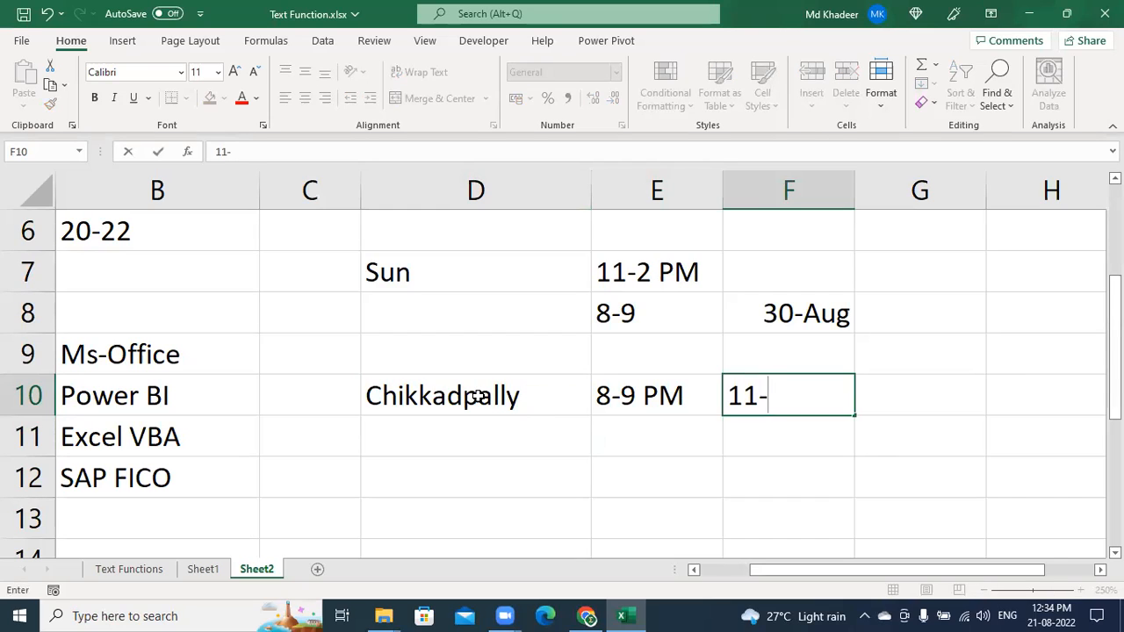
text(2PM)
key(Return)
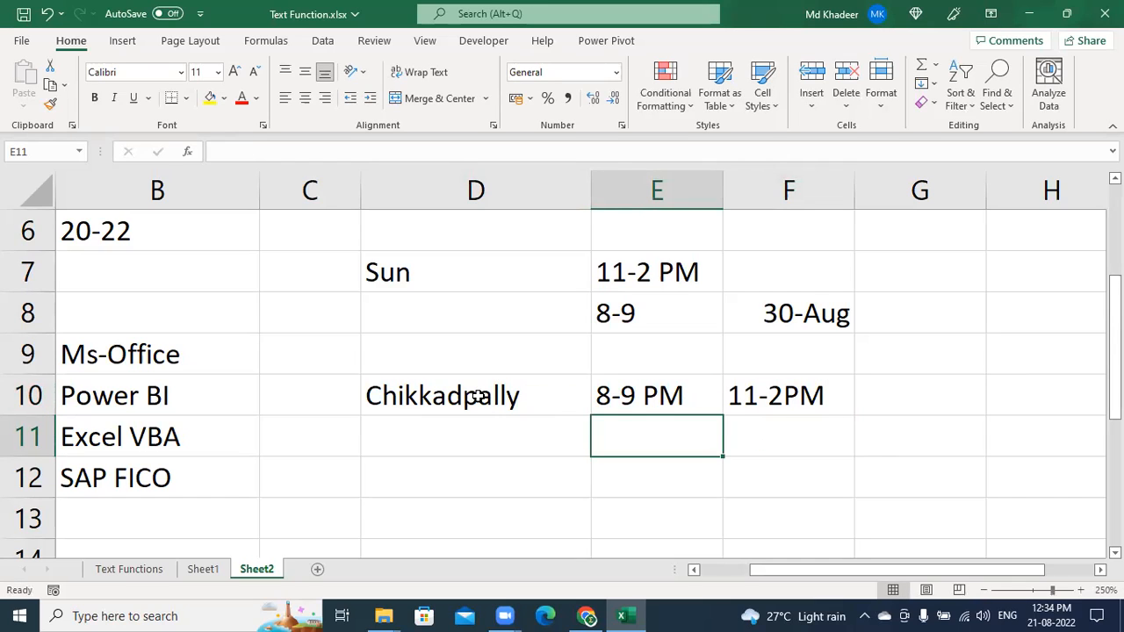
click(701, 398)
mouse_move(703, 397)
mouse_down()
mouse_move(734, 397)
mouse_move(698, 396)
mouse_up()
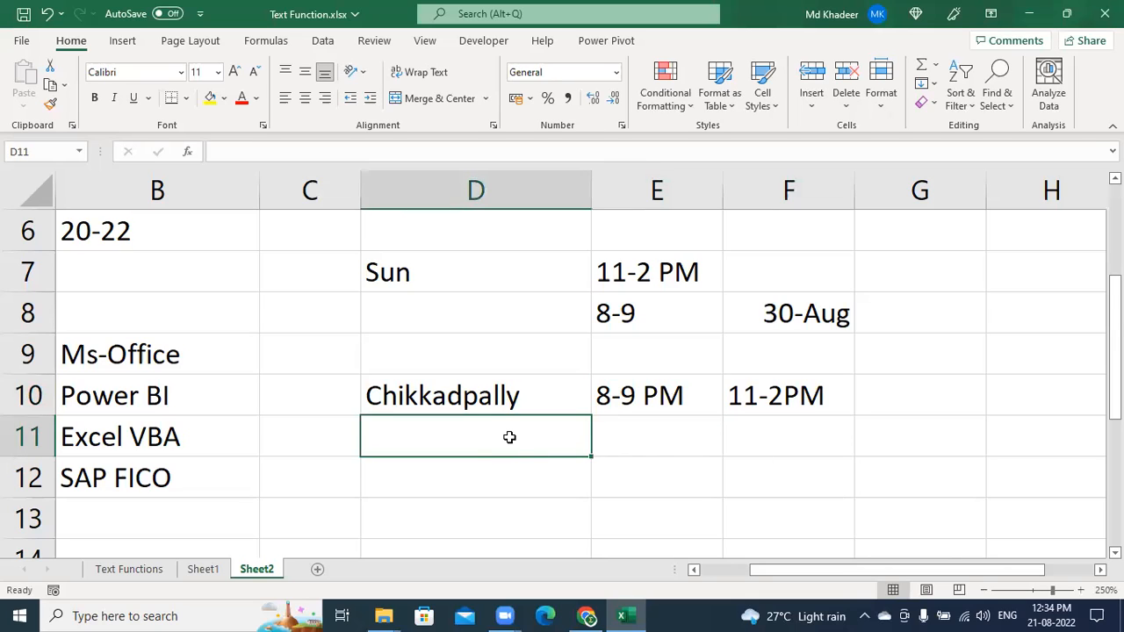
Enter the Chikkadpally branch phone number in D11 and format it bold at font size 14
key(Return)
click(507, 436)
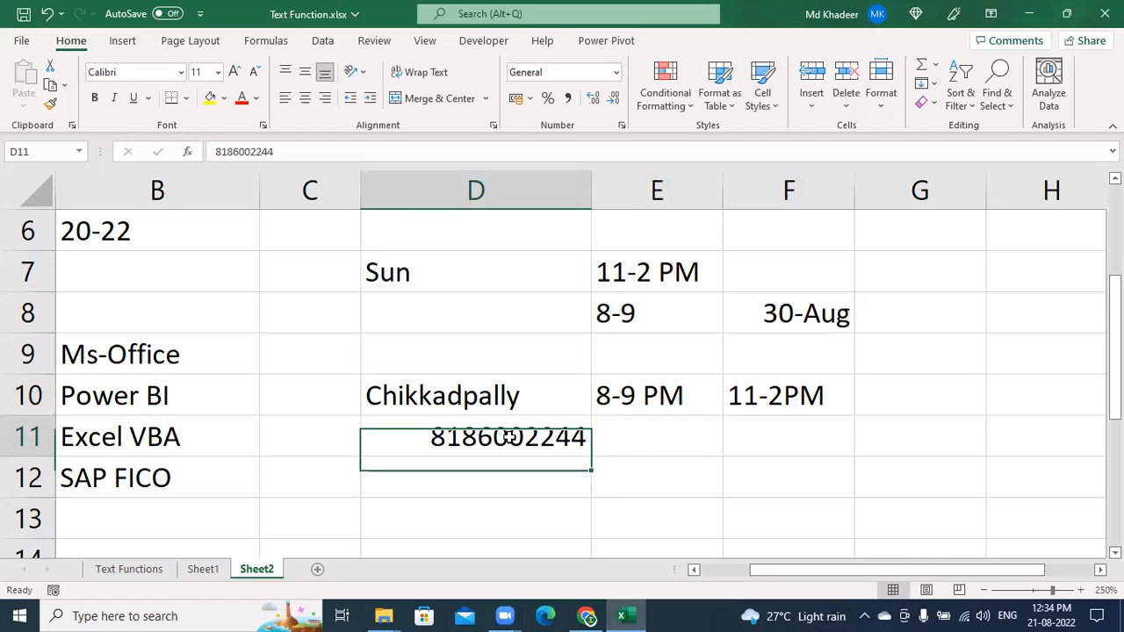
click(235, 76)
click(236, 75)
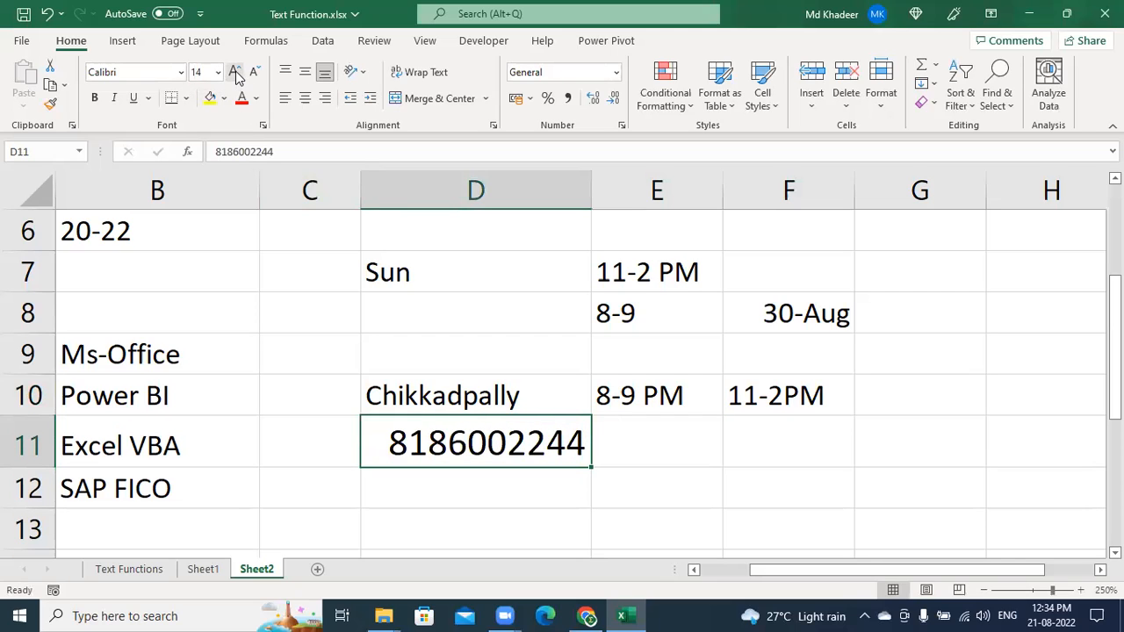
click(96, 98)
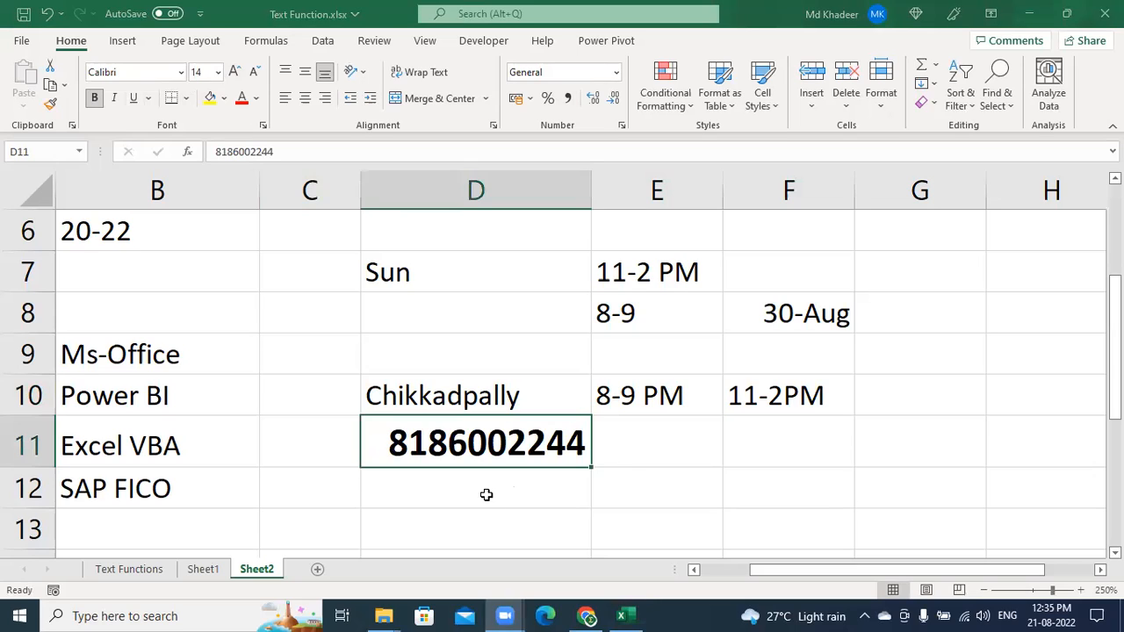
click(468, 520)
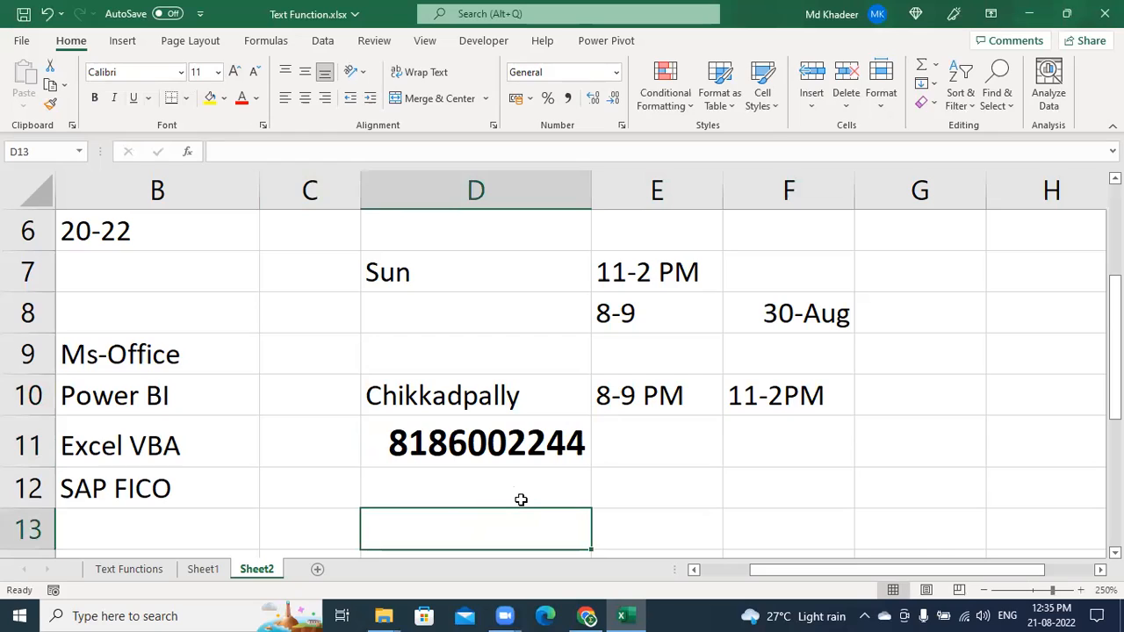
Enter the branch Ameerpet in D13 with the timing 11-2 pm in E13
text(Ameer)
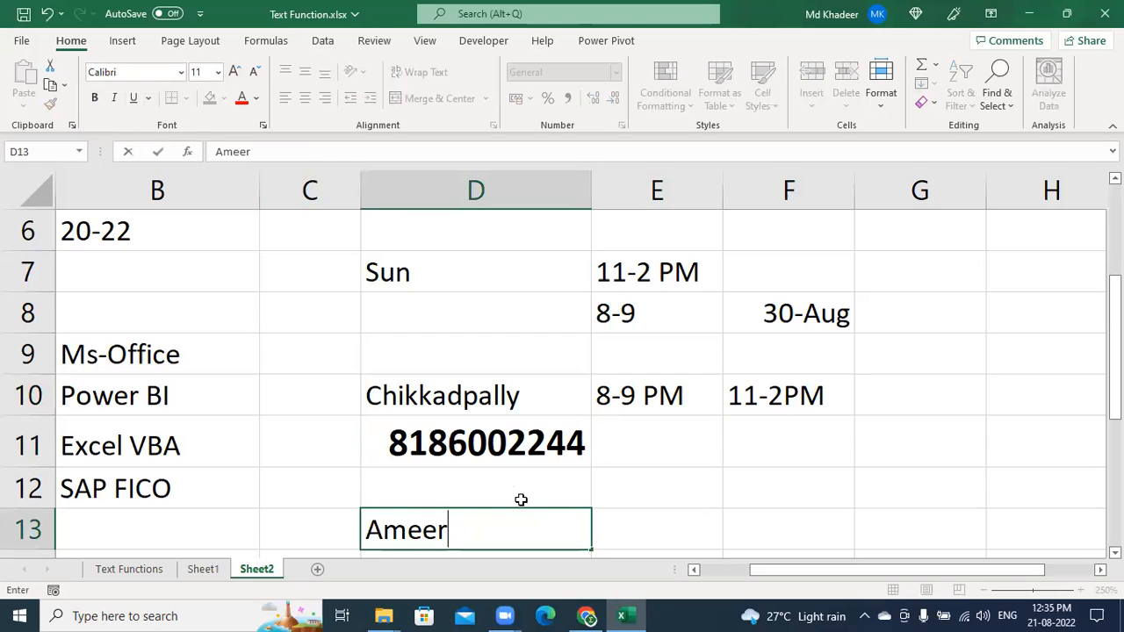
text(pet)
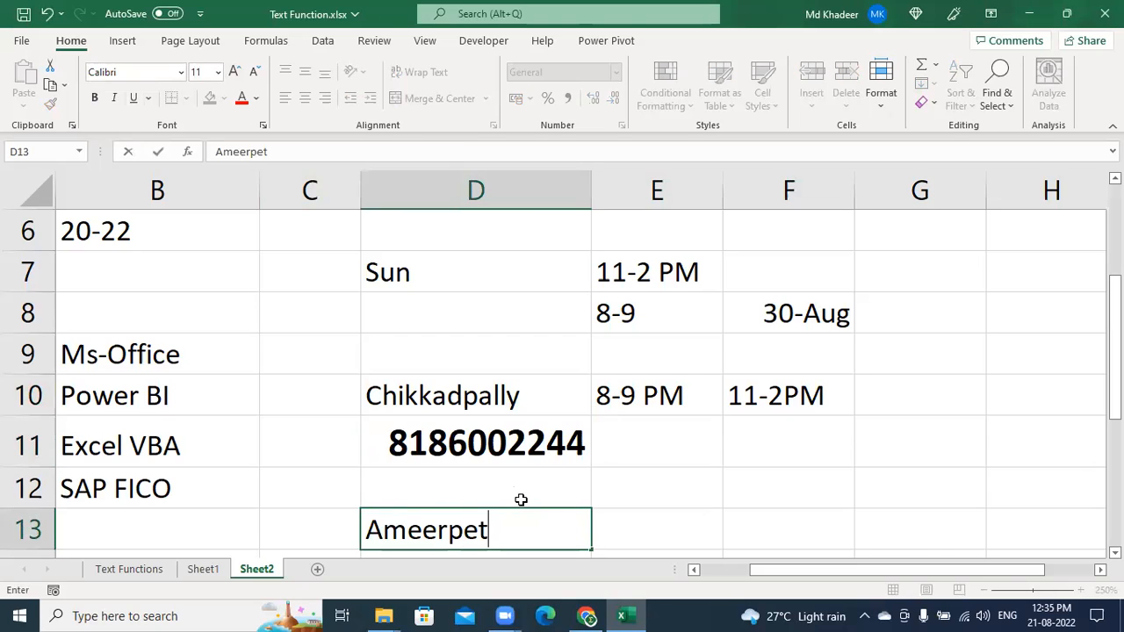
key(Tab)
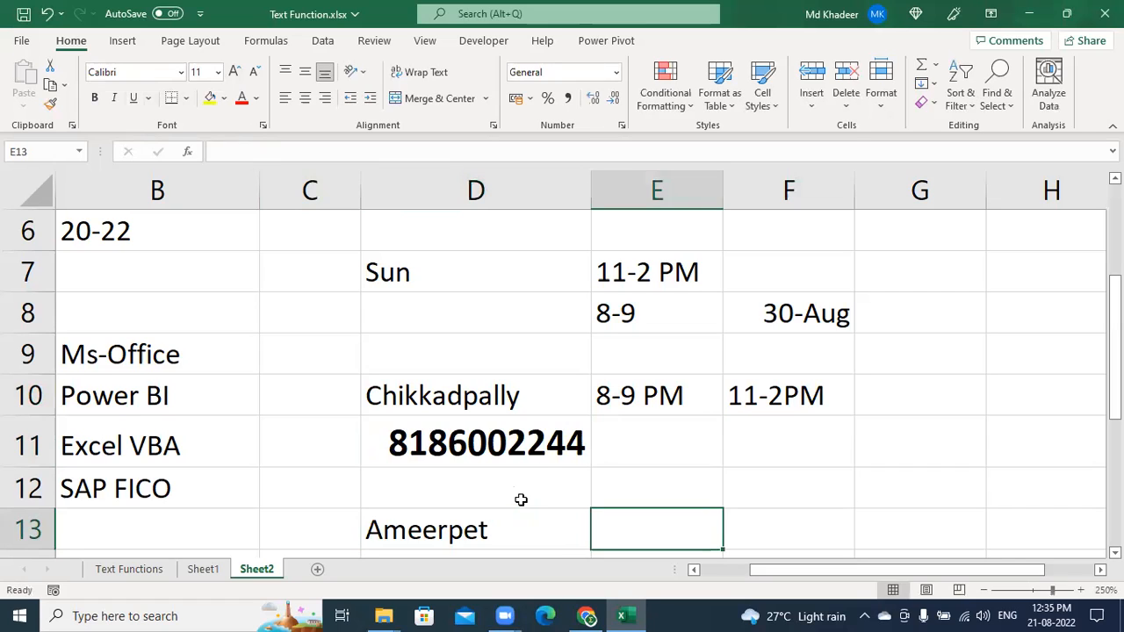
text(11)
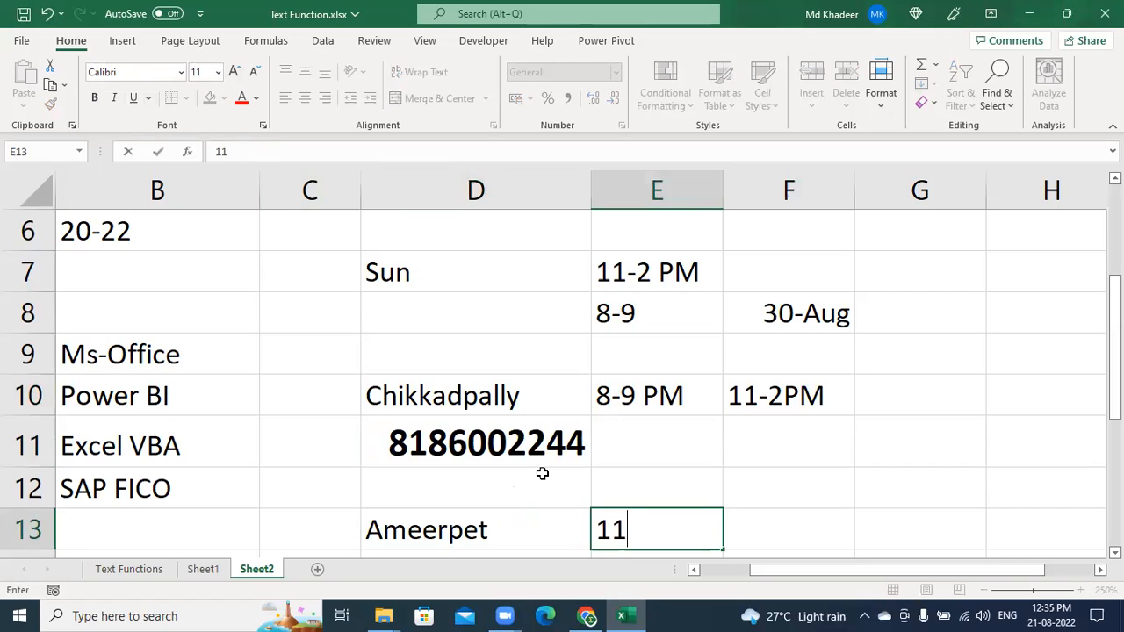
text(-2 pm)
key(Return)
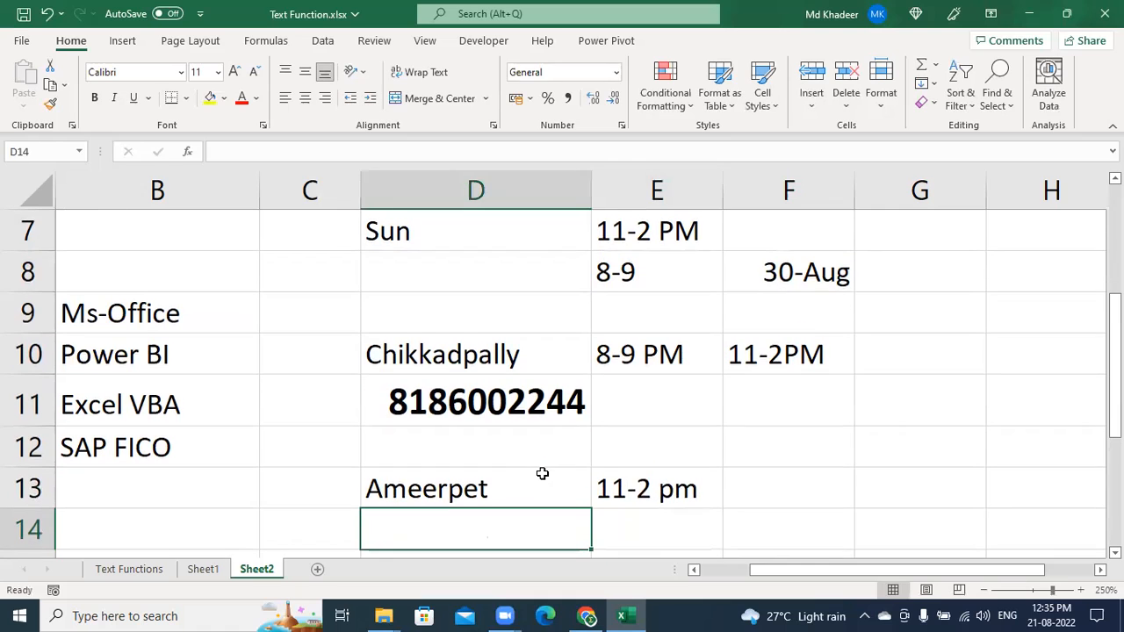
click(632, 495)
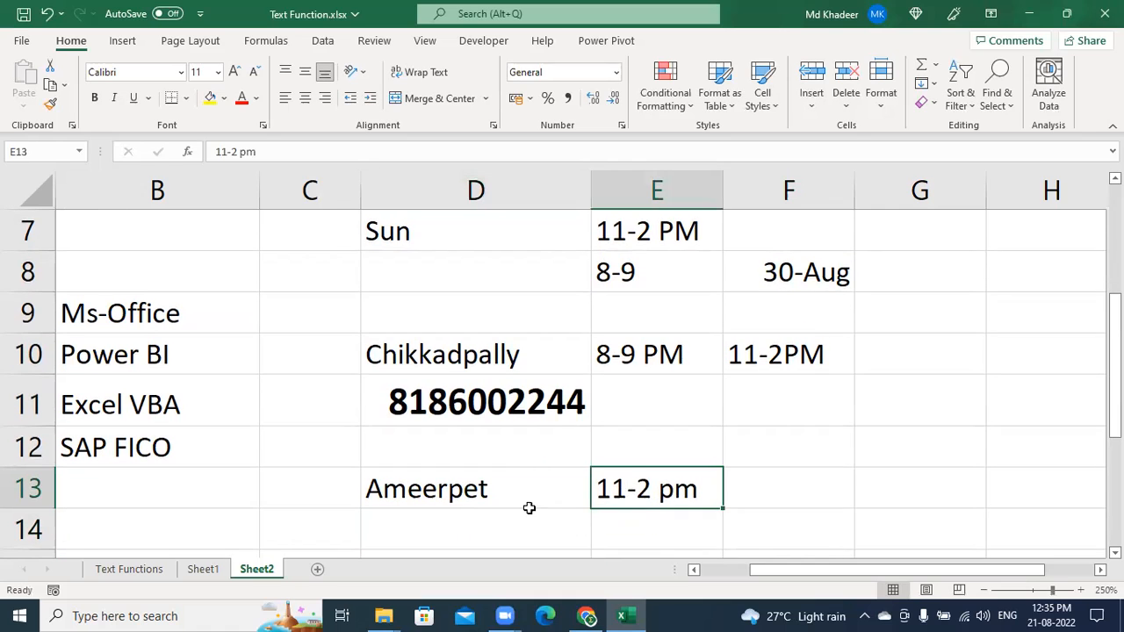
Begin typing the Ameerpet phone number in D14
click(501, 530)
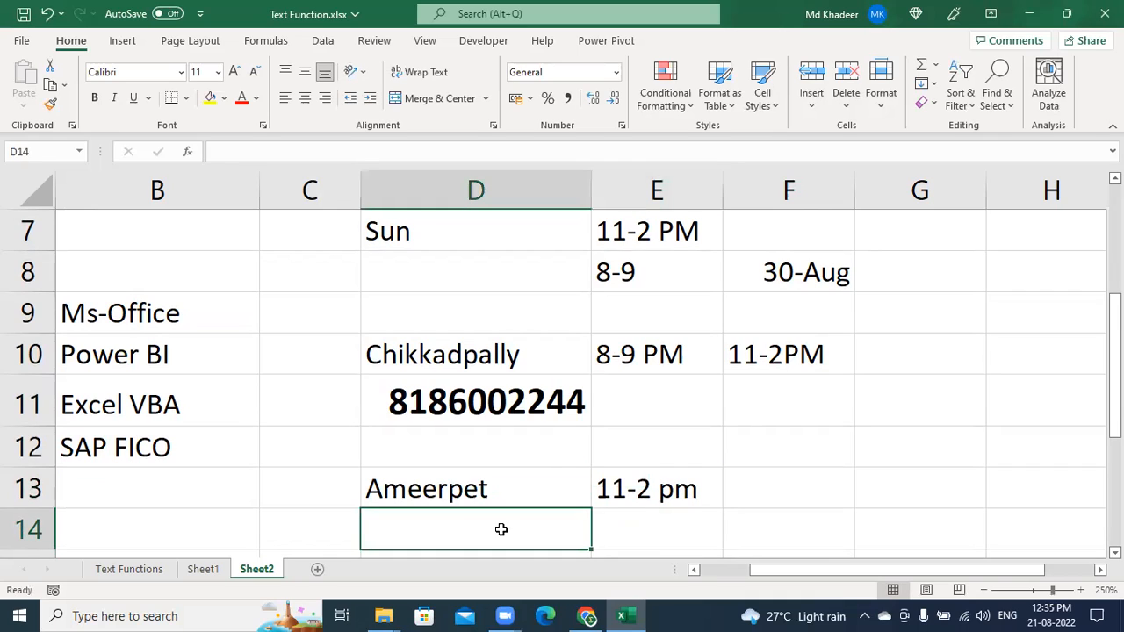
double_click(500, 529)
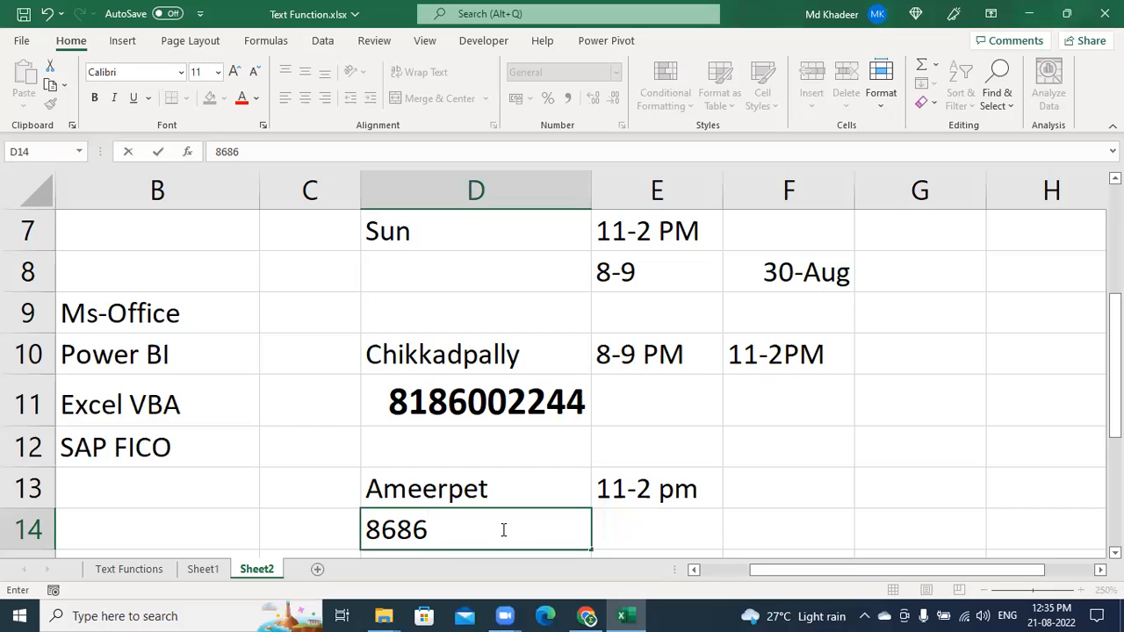
Finish the Ameerpet phone number in D14 and format it bold at font size 14
key(Return)
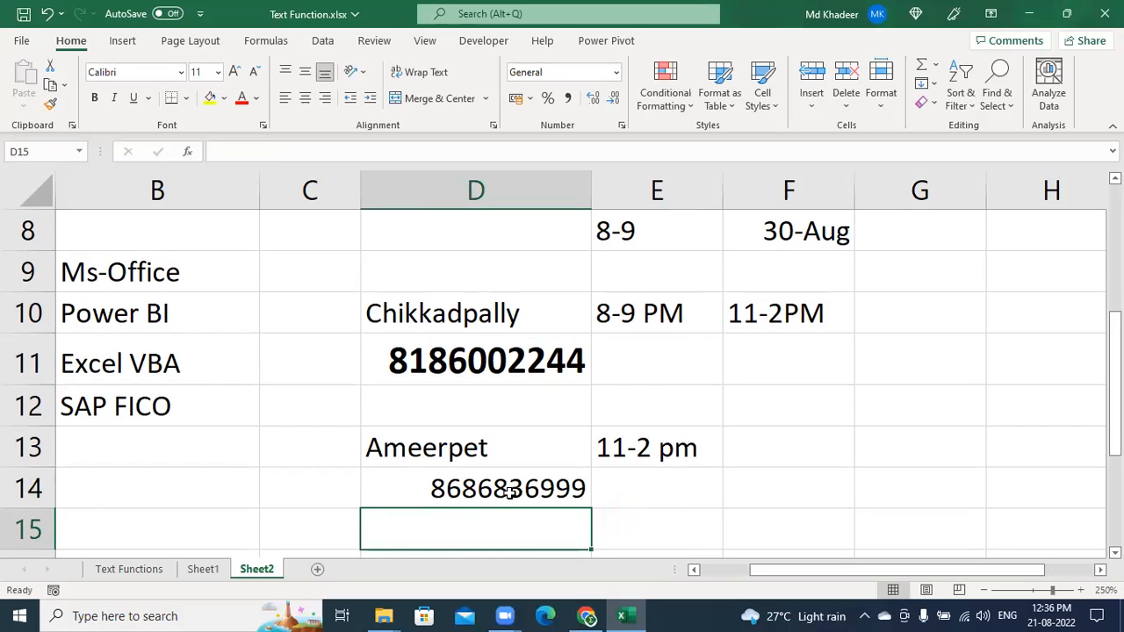
click(509, 492)
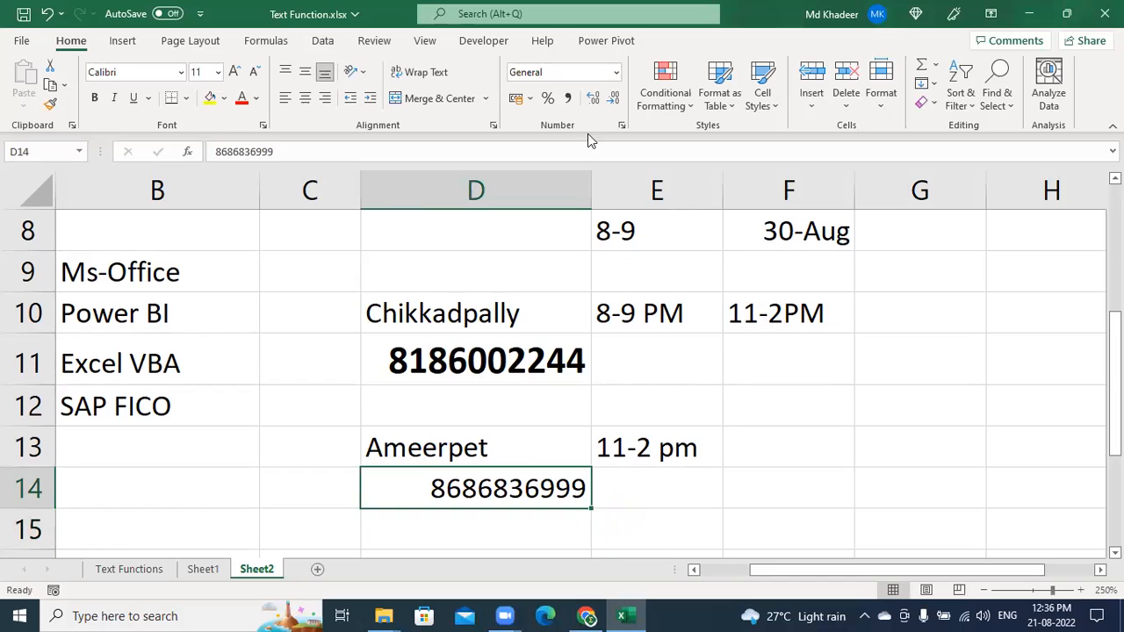
click(235, 74)
click(235, 74)
click(236, 74)
click(235, 73)
click(253, 74)
click(254, 74)
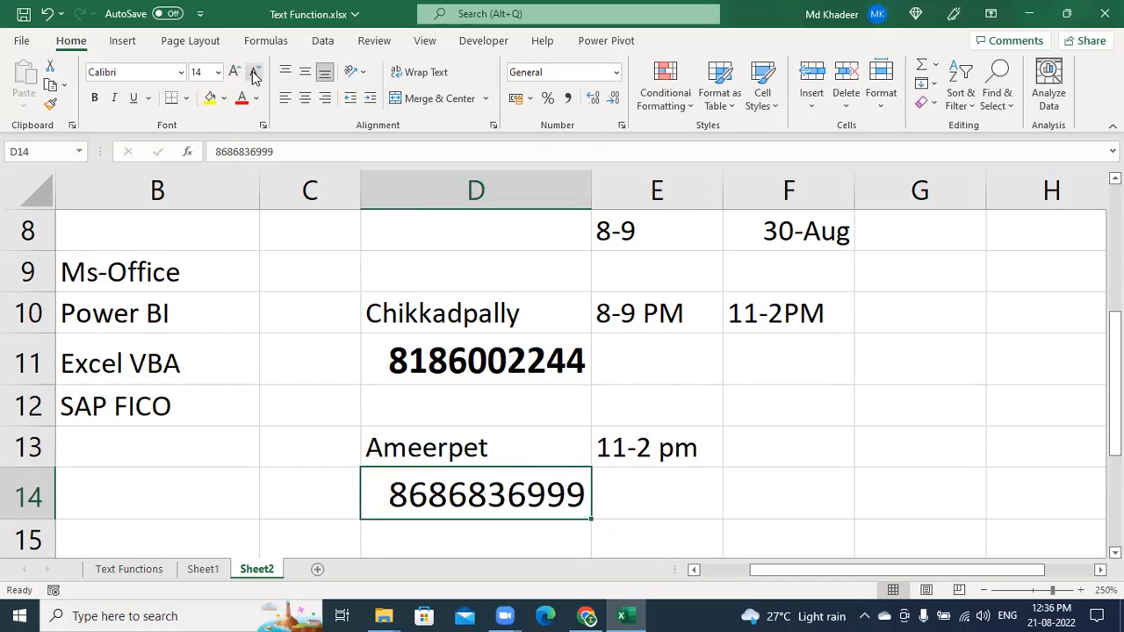
click(94, 99)
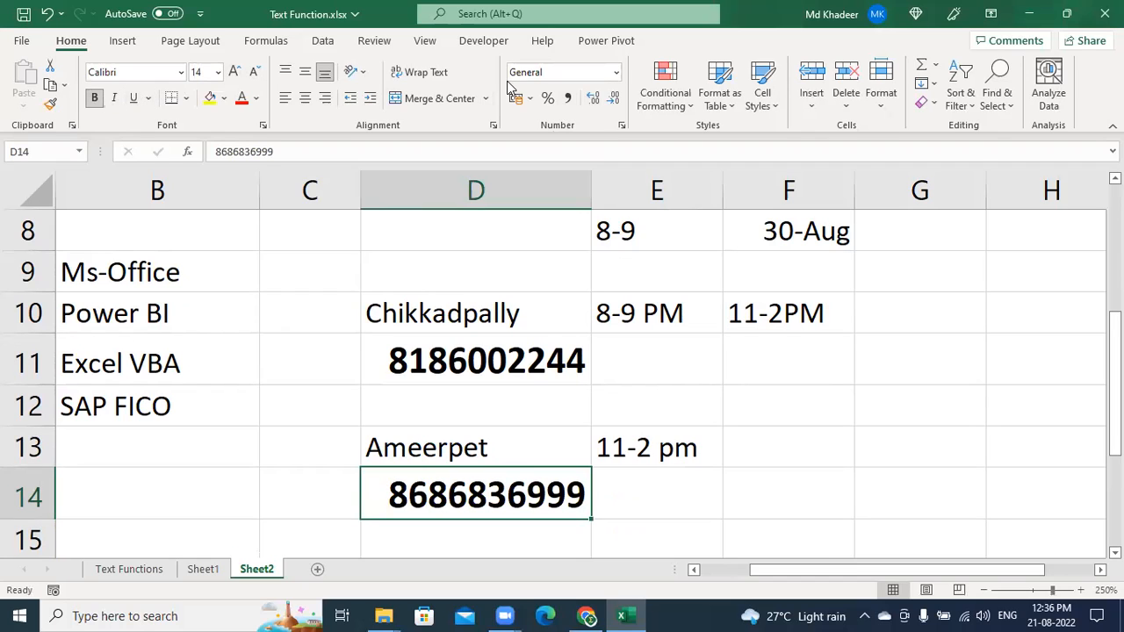
Scroll down and type the branch name KPHB in uppercase into D16
click(507, 83)
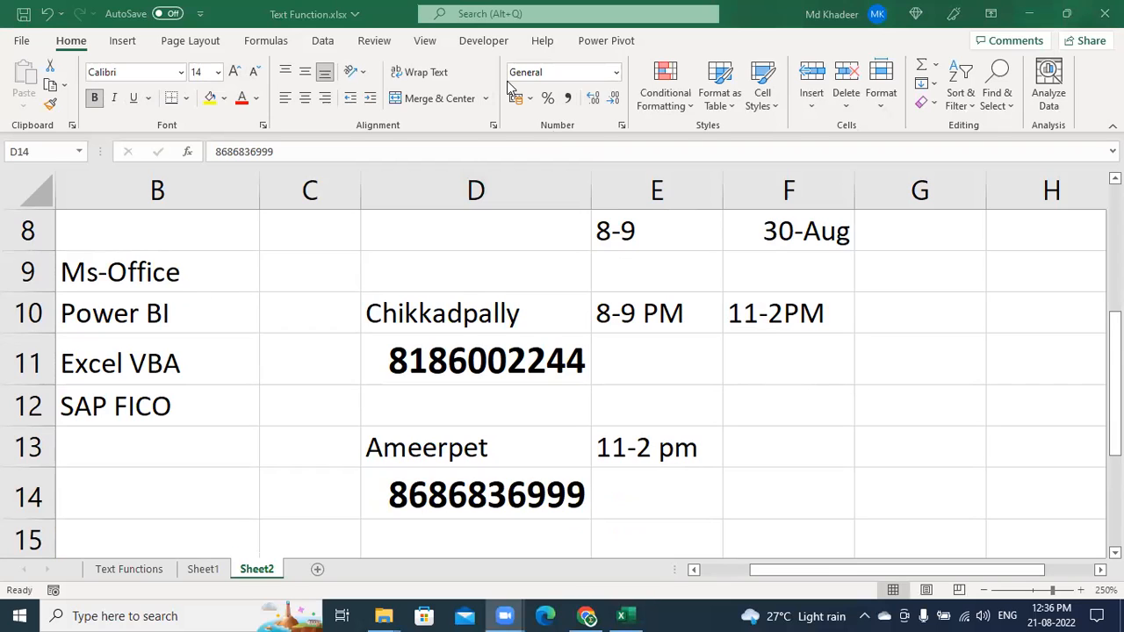
click(555, 445)
scroll(569, 454, down, 1)
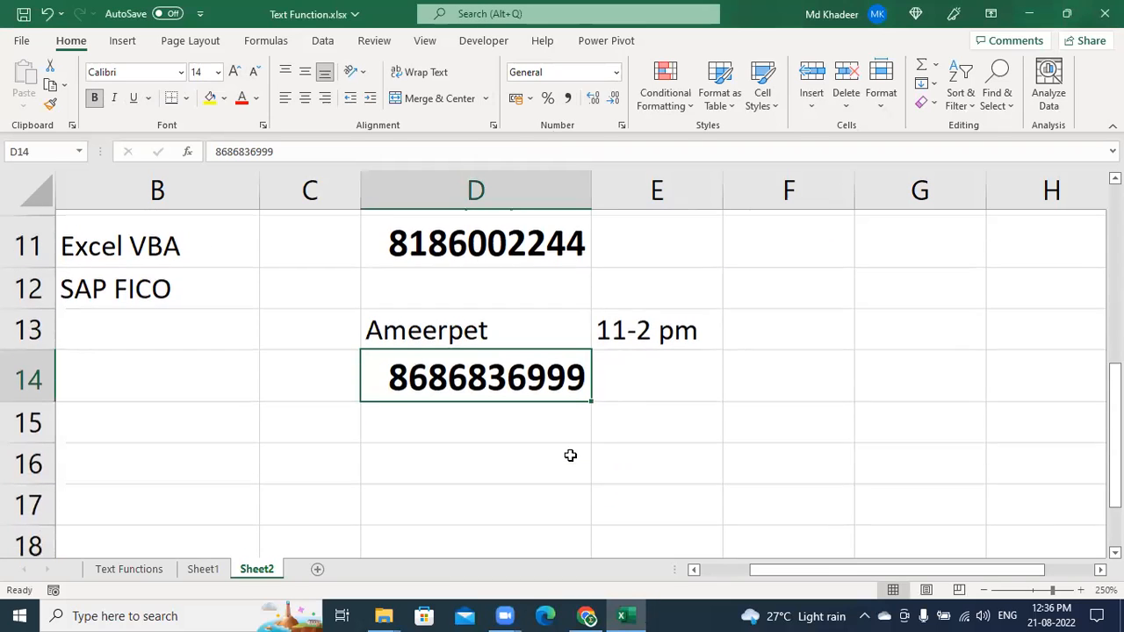
click(500, 452)
text(kphb)
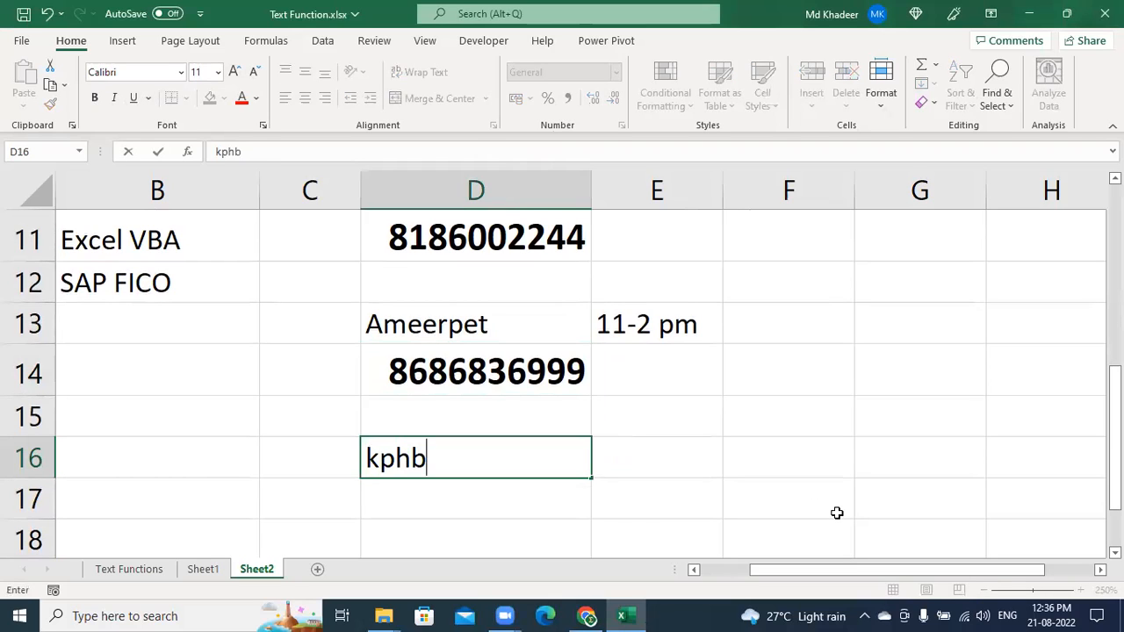
key(BackSpace)
key(BackSpace)
key(BackSpace)
key(BackSpace)
text(KPHB)
Commit KPHB in D16, then enter its phone number in D17 as bold size-14 text
key(Return)
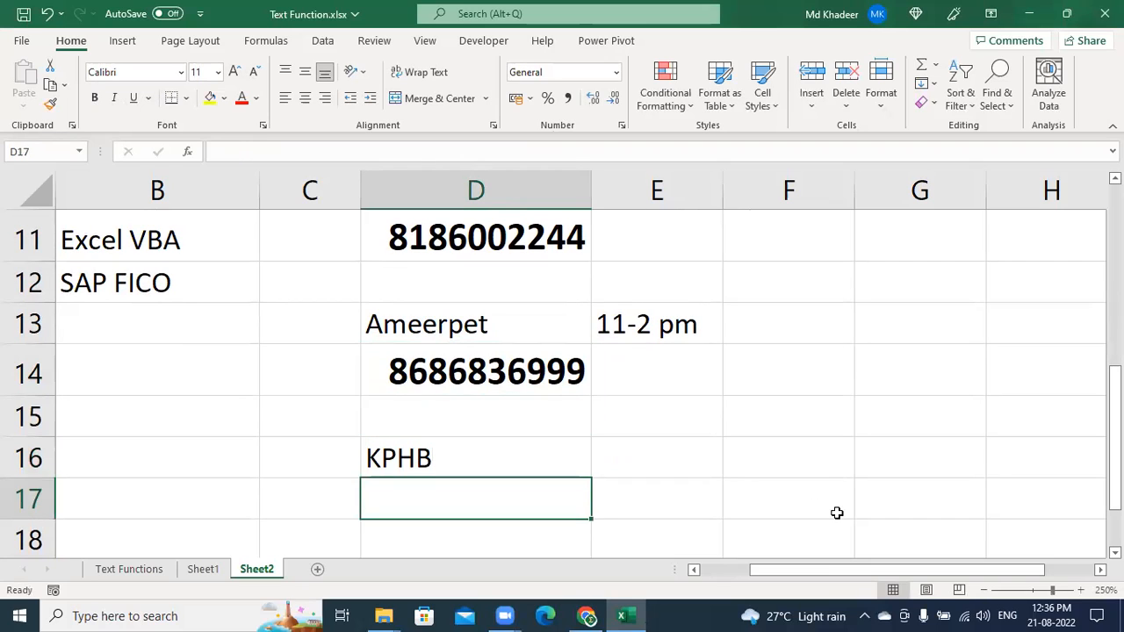
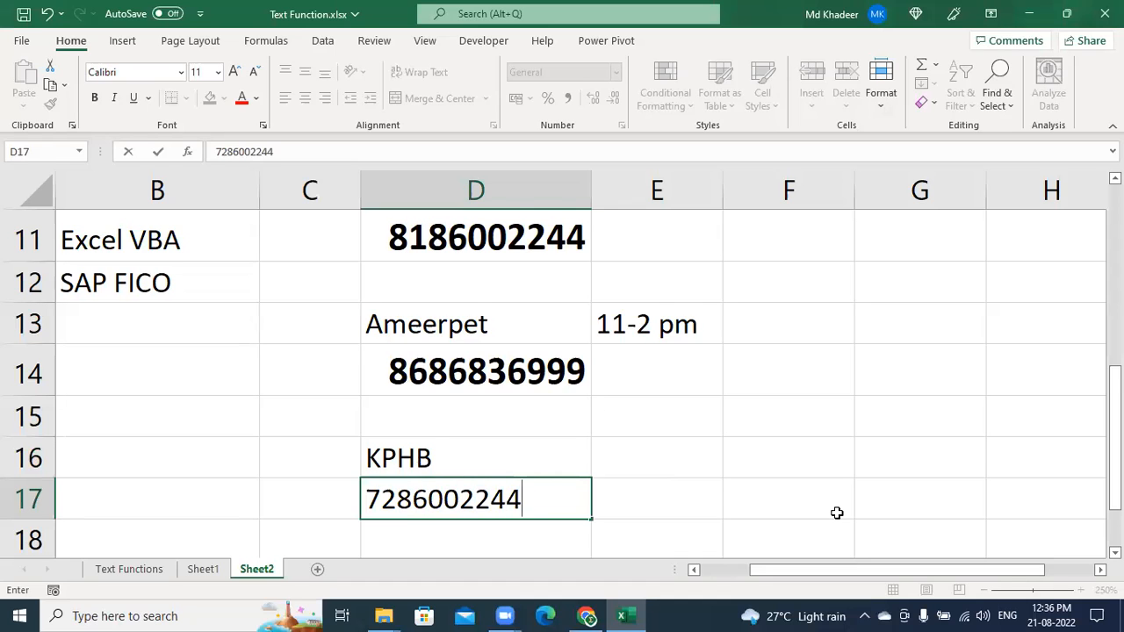
key(Return)
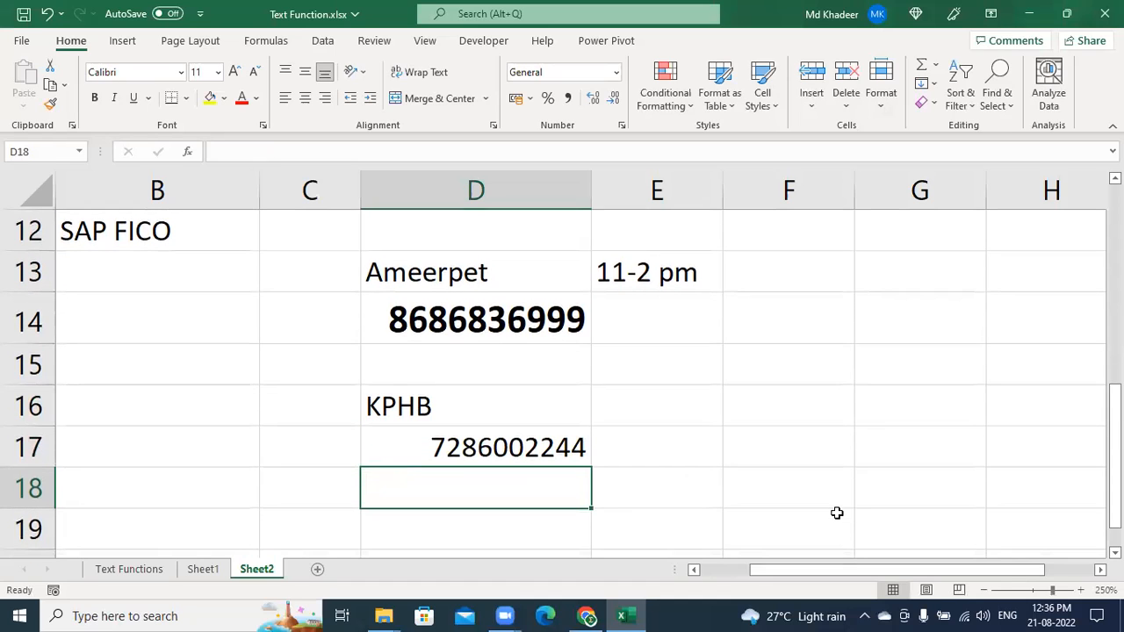
click(460, 456)
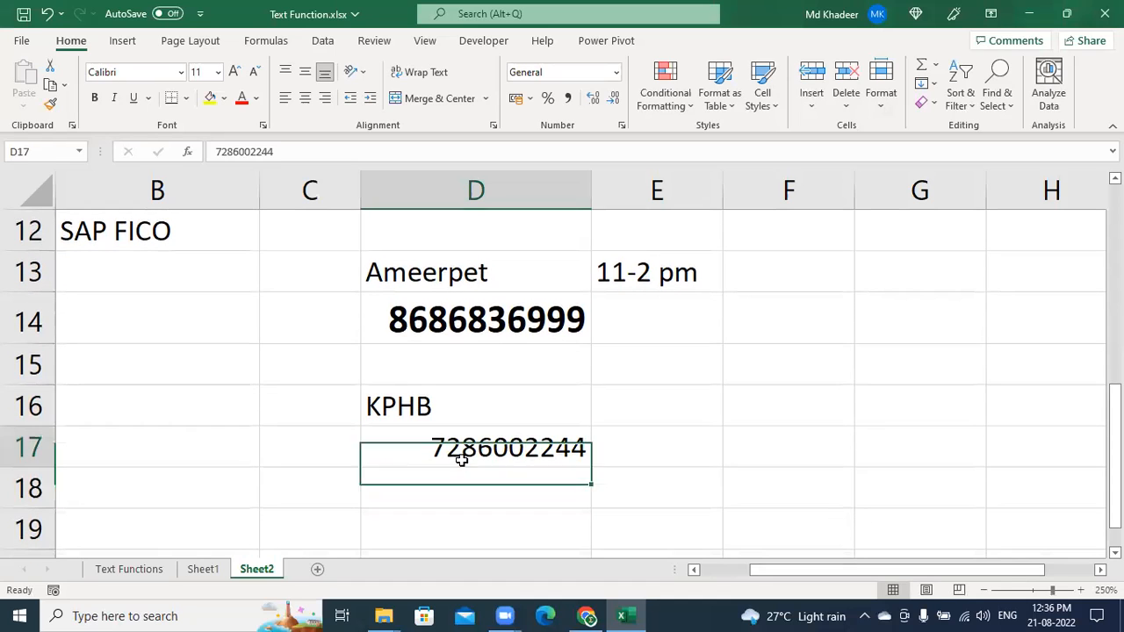
click(235, 72)
click(234, 71)
click(234, 71)
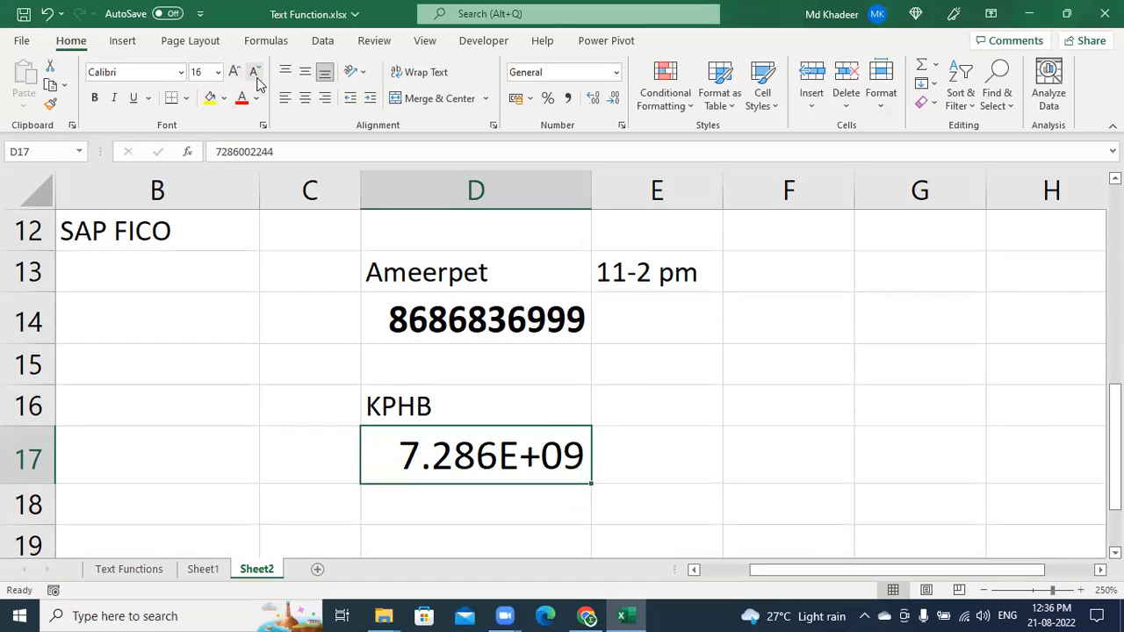
click(254, 71)
click(94, 97)
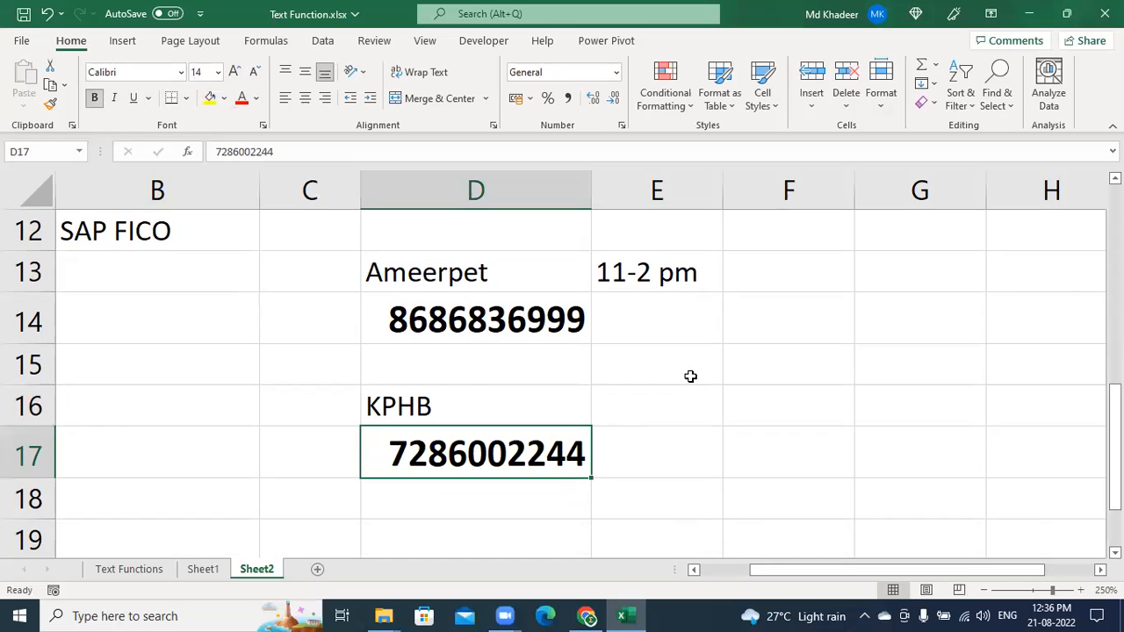
scroll(690, 378, up, 1)
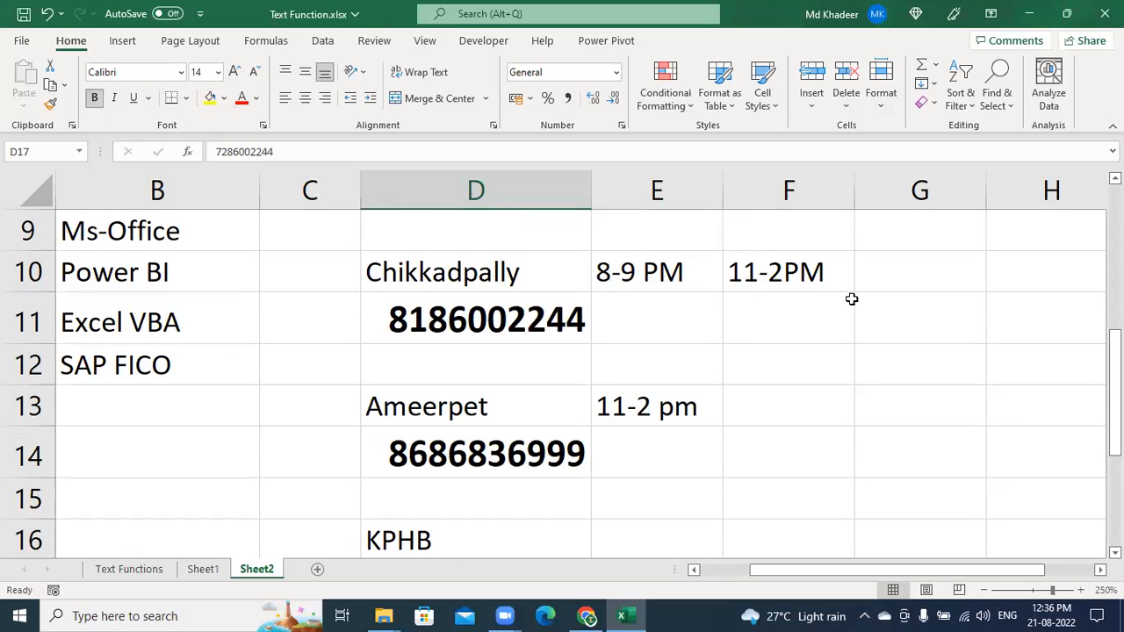
Collapse the ribbon from the Home tab and dismiss its flyout by clicking back into the sheet
double_click(70, 42)
click(70, 42)
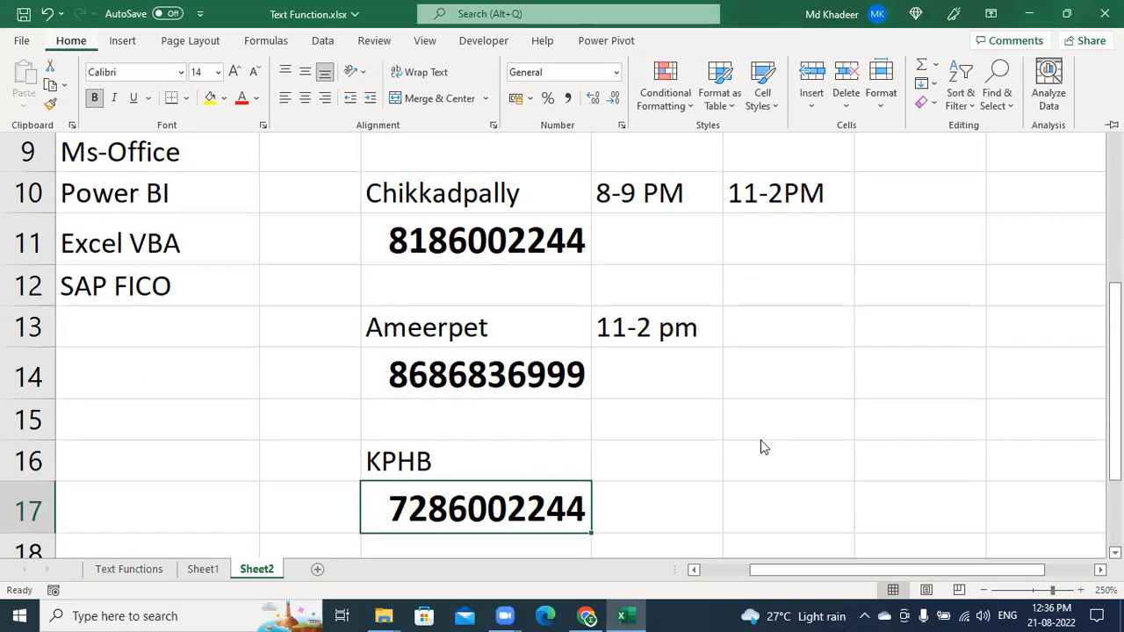
click(863, 320)
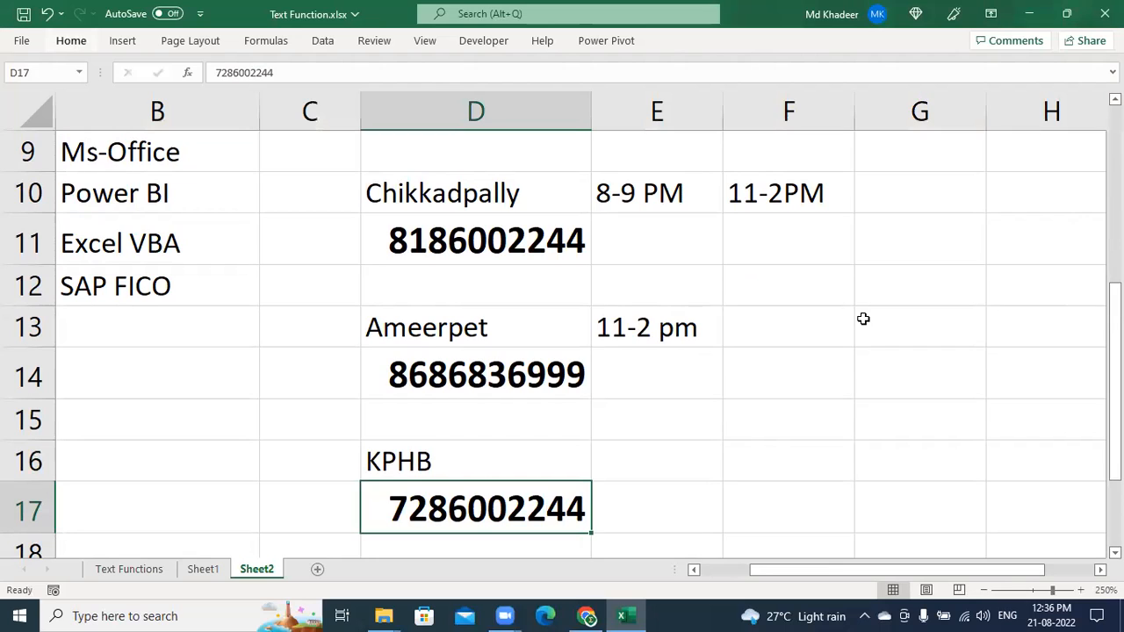
click(667, 250)
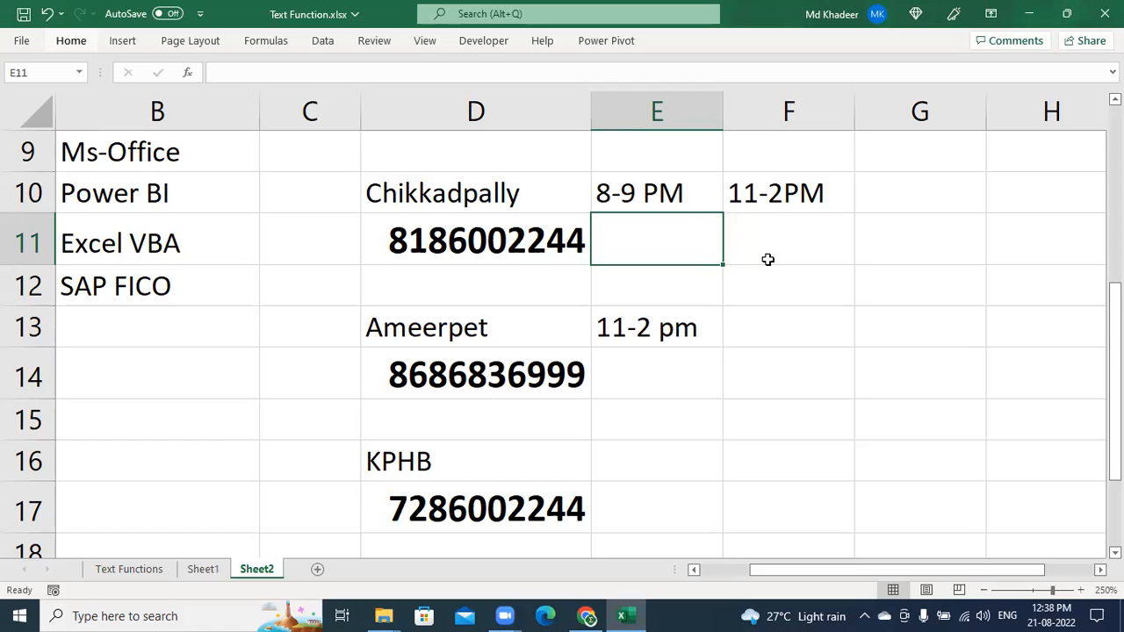
Minimize the Excel window and then the File Explorer window behind it
click(822, 45)
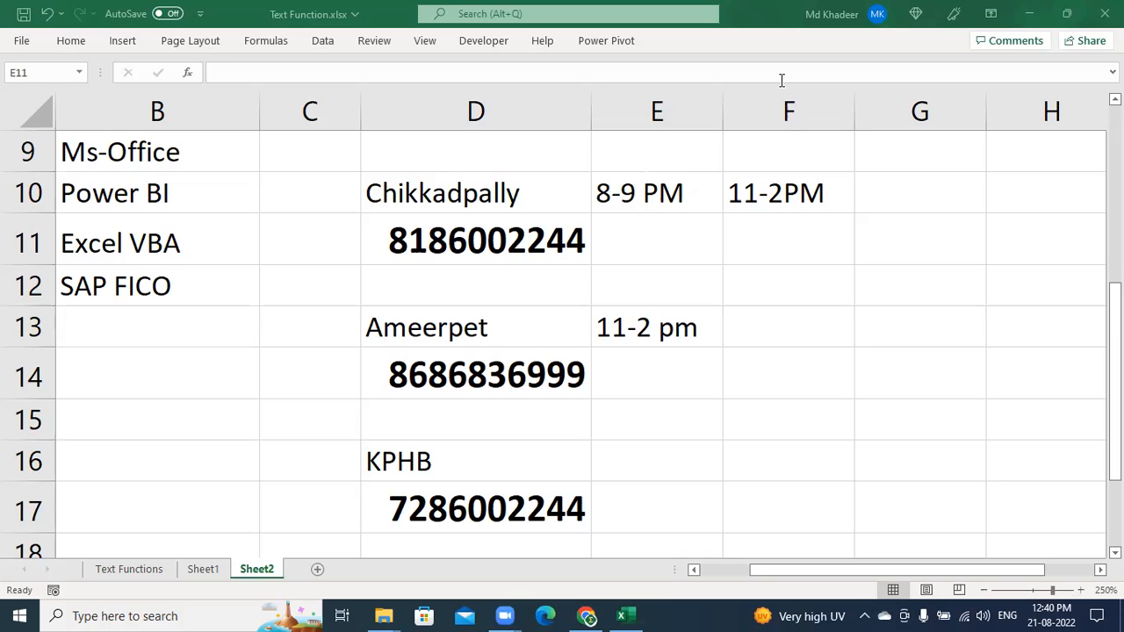
click(1033, 17)
Minimize File Explorer and highlight the first Introduction to Excel topics in the PDF
click(1034, 18)
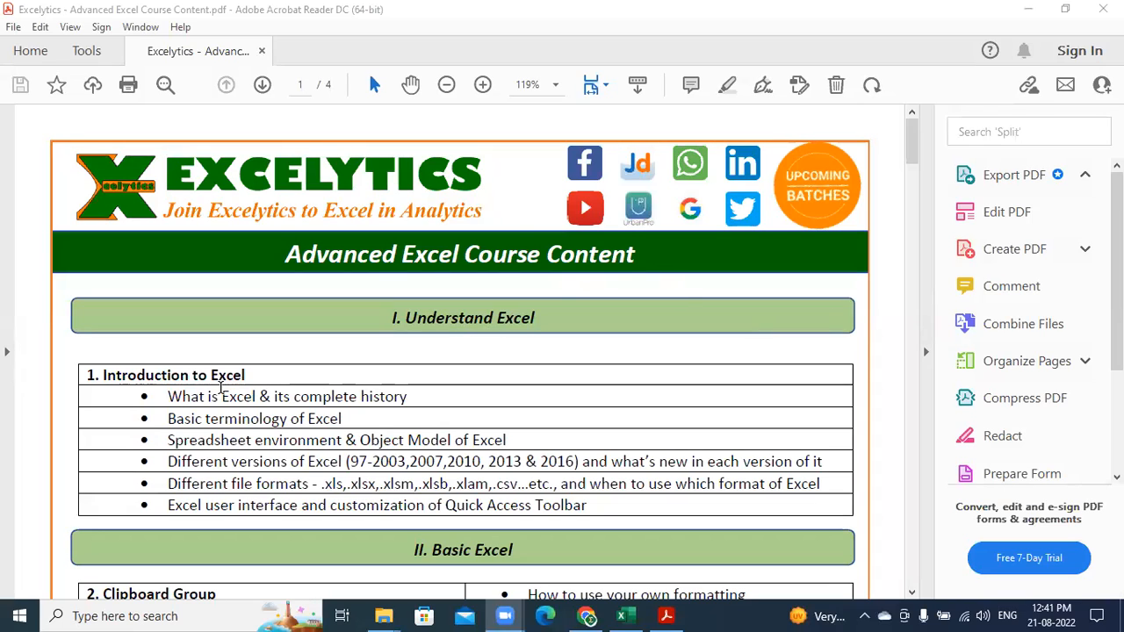
drag(173, 396, 378, 453)
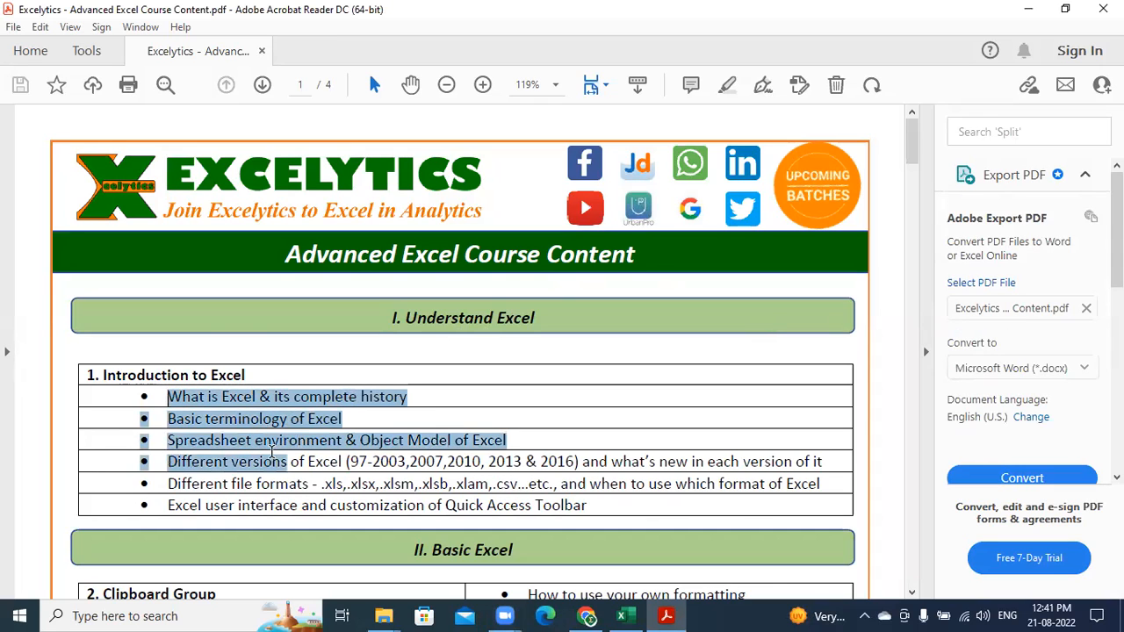
scroll(379, 455, down, 3)
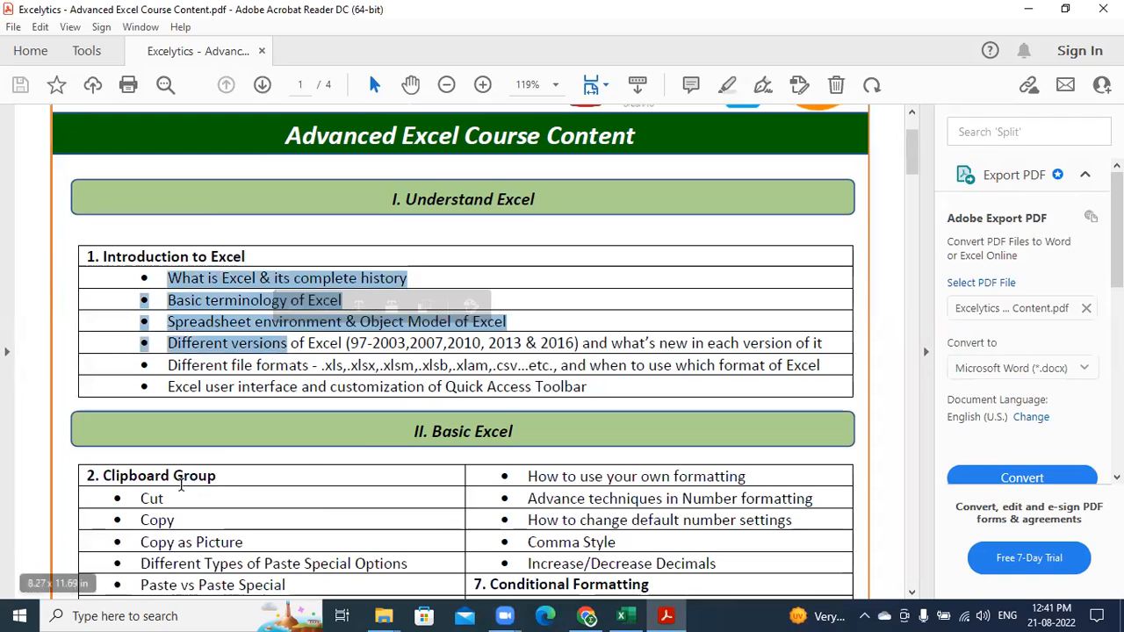
scroll(196, 482, down, 1)
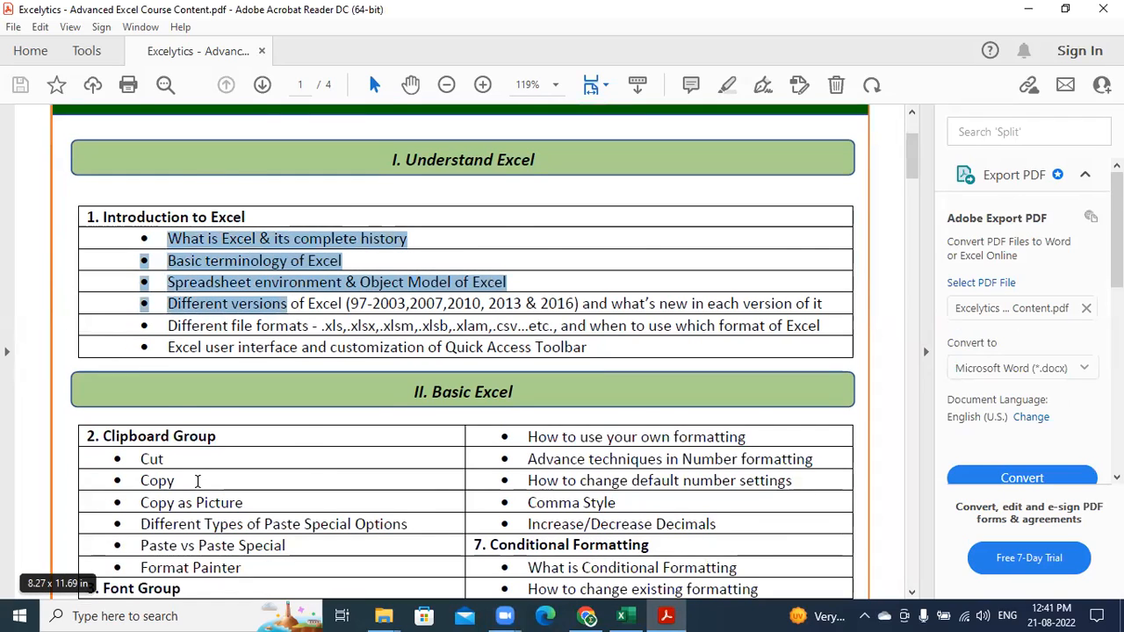
scroll(198, 481, down, 1)
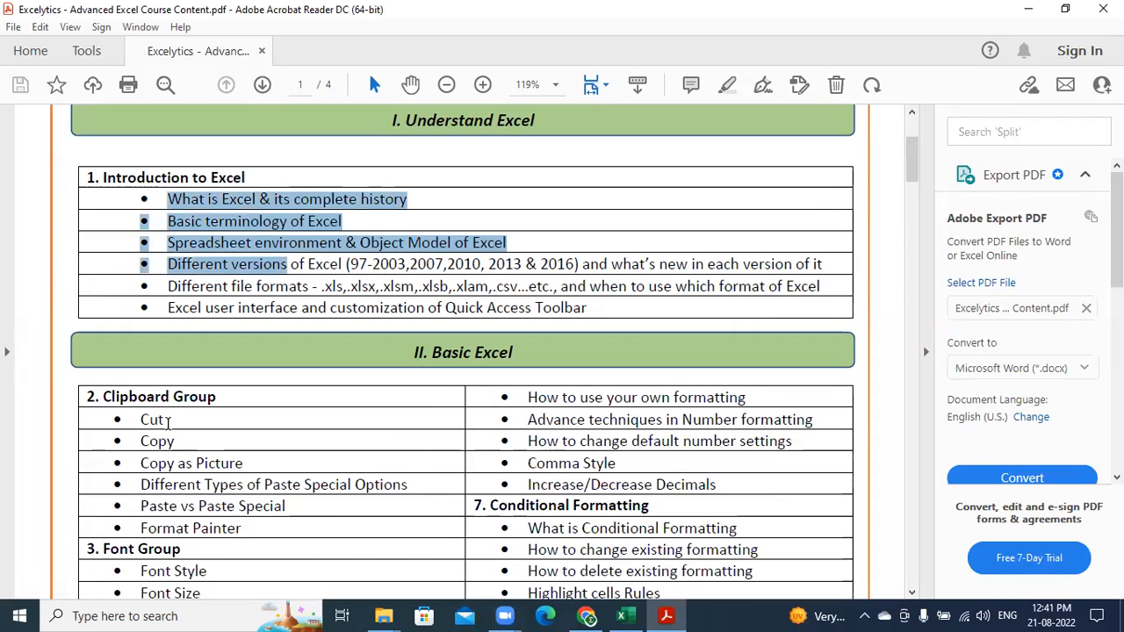
Highlight the 'Data Types in Excel' heading and scroll on to page 2
scroll(225, 534, down, 4)
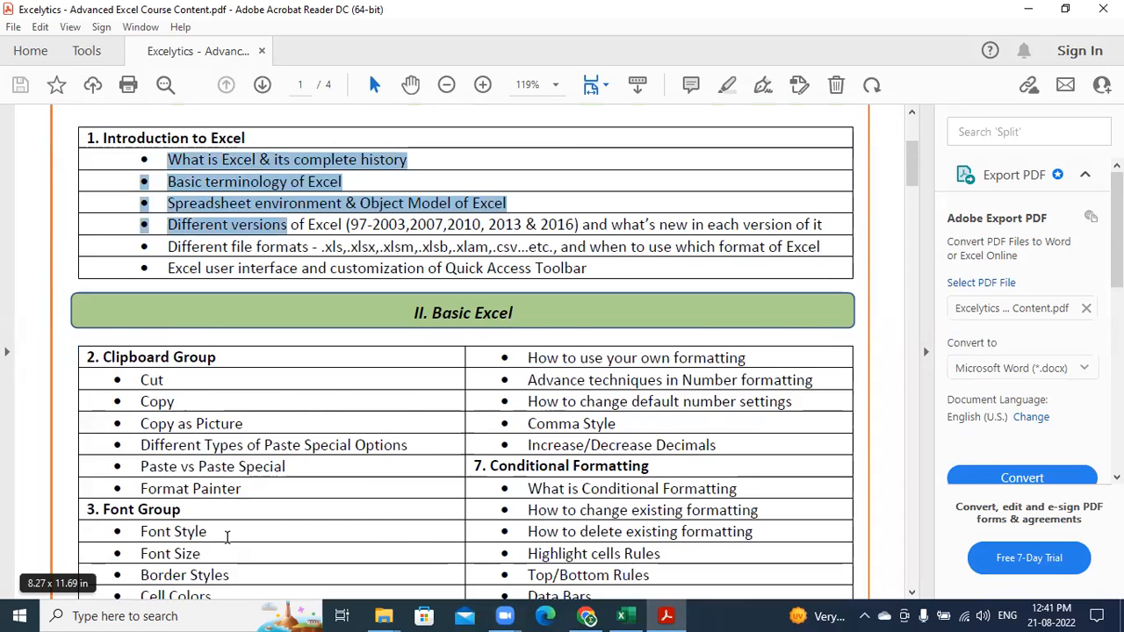
scroll(227, 537, down, 4)
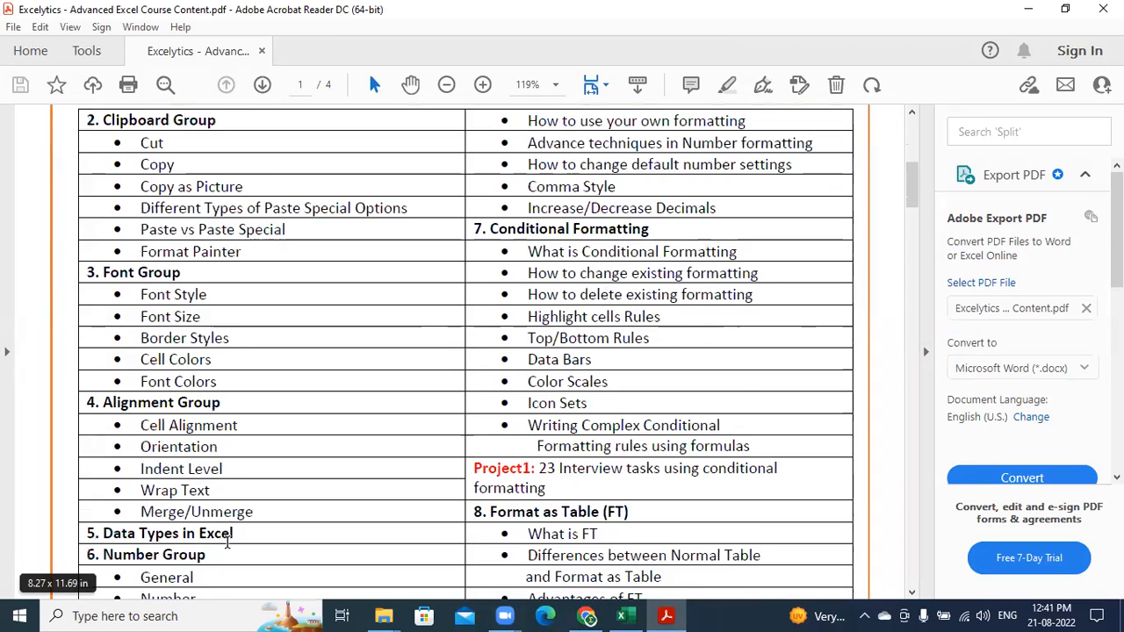
drag(104, 494, 238, 494)
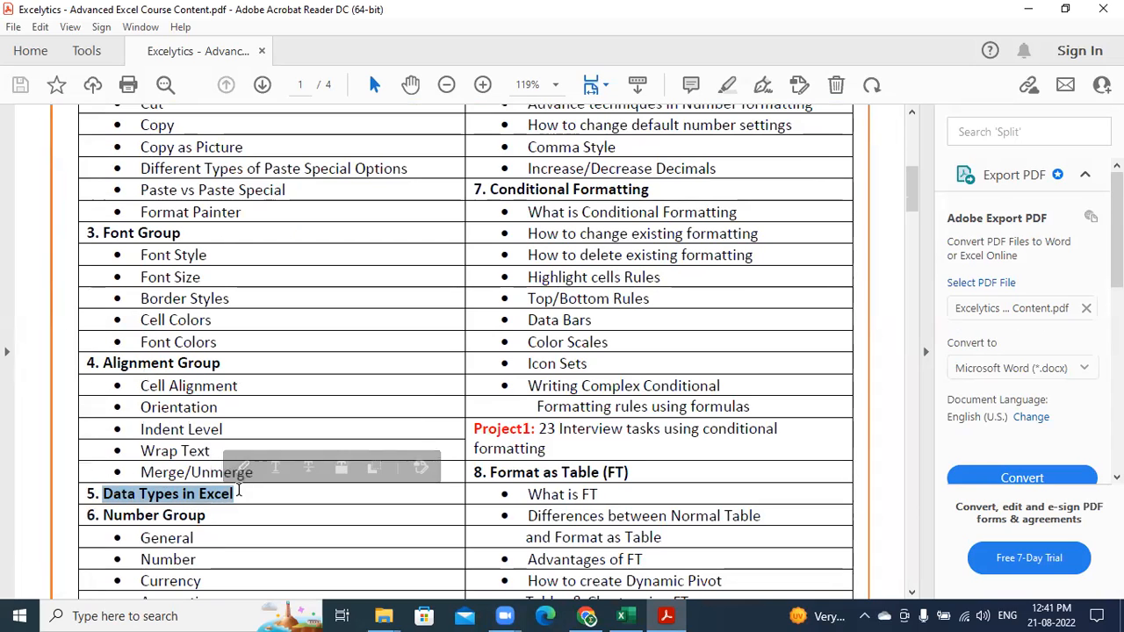
scroll(466, 398, up, 2)
scroll(466, 395, down, 10)
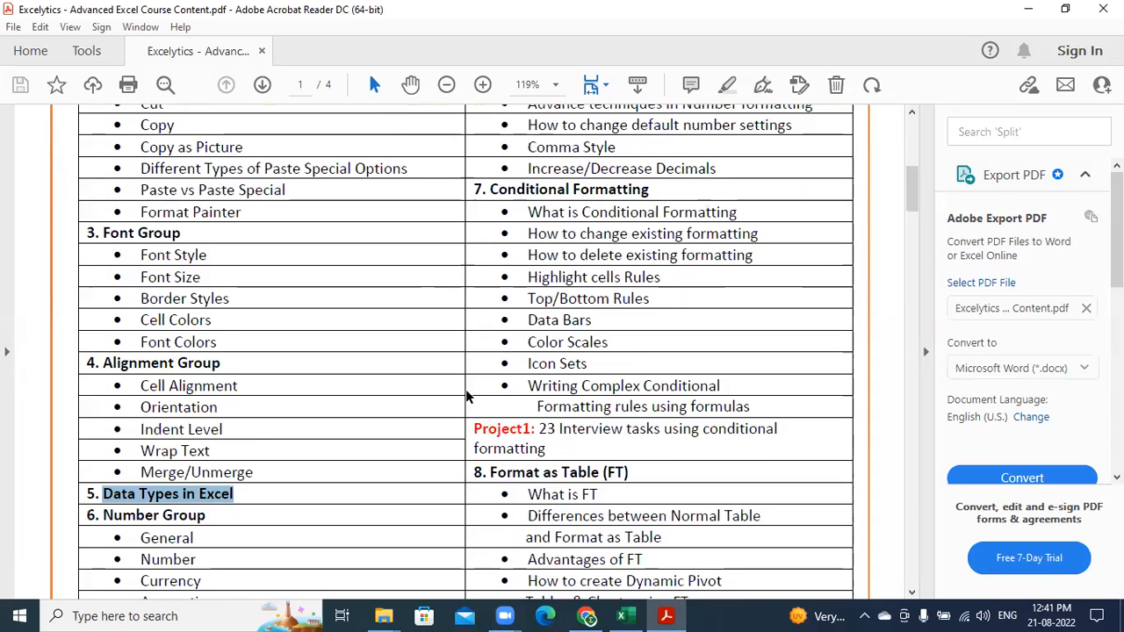
scroll(466, 392, down, 4)
scroll(481, 414, down, 3)
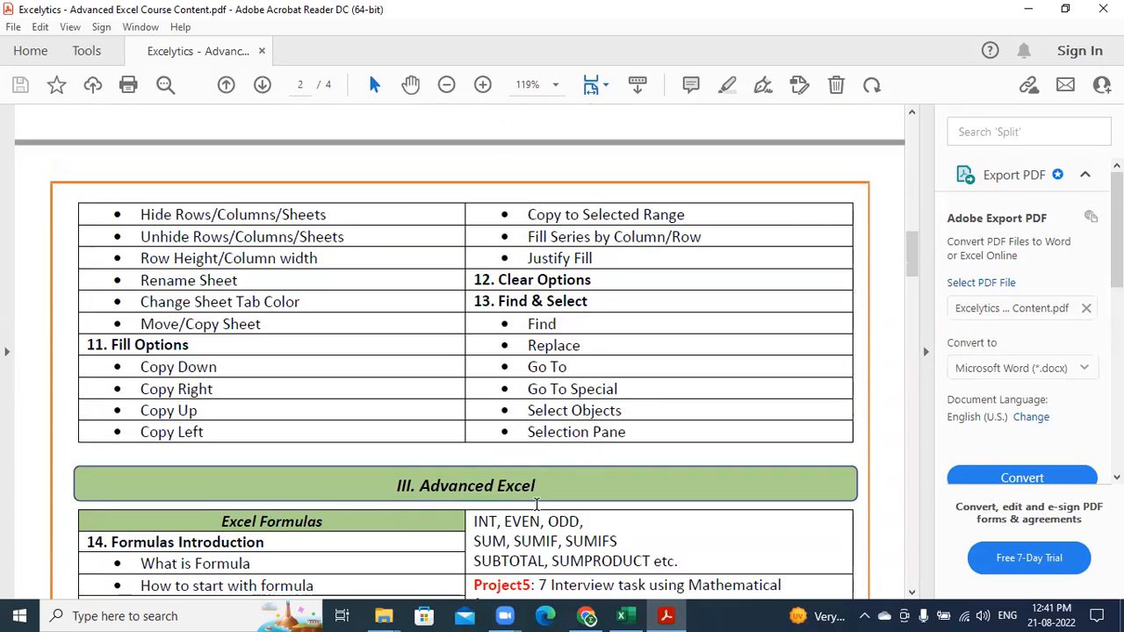
Scroll to the contact footer on page 4 of the PDF, then minimize Acrobat Reader
scroll(536, 505, down, 8)
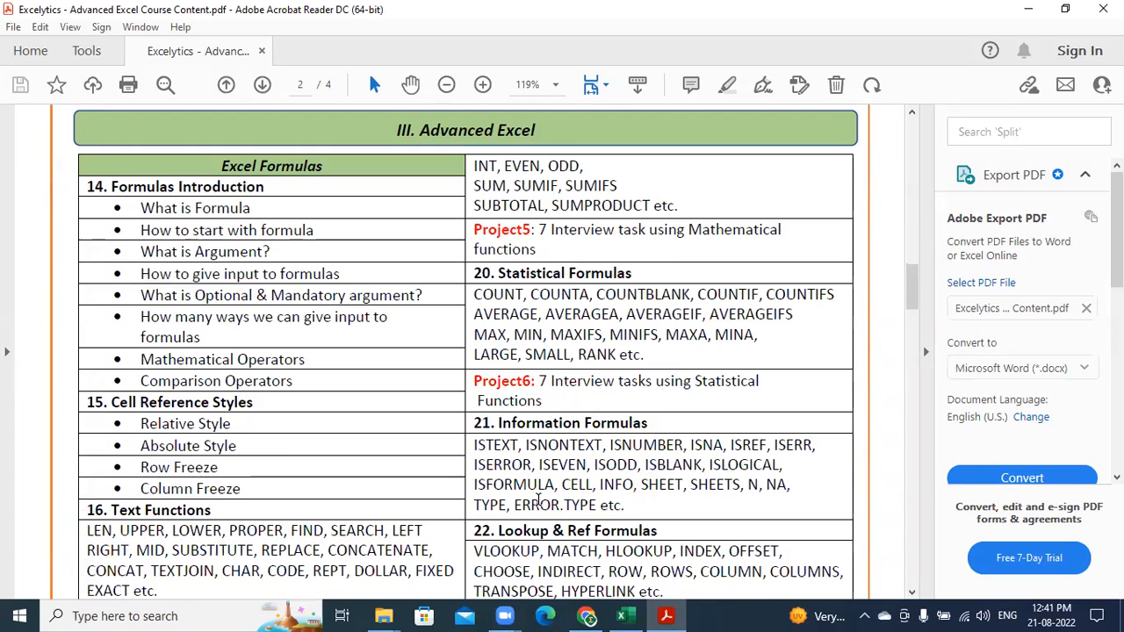
scroll(538, 498, down, 5)
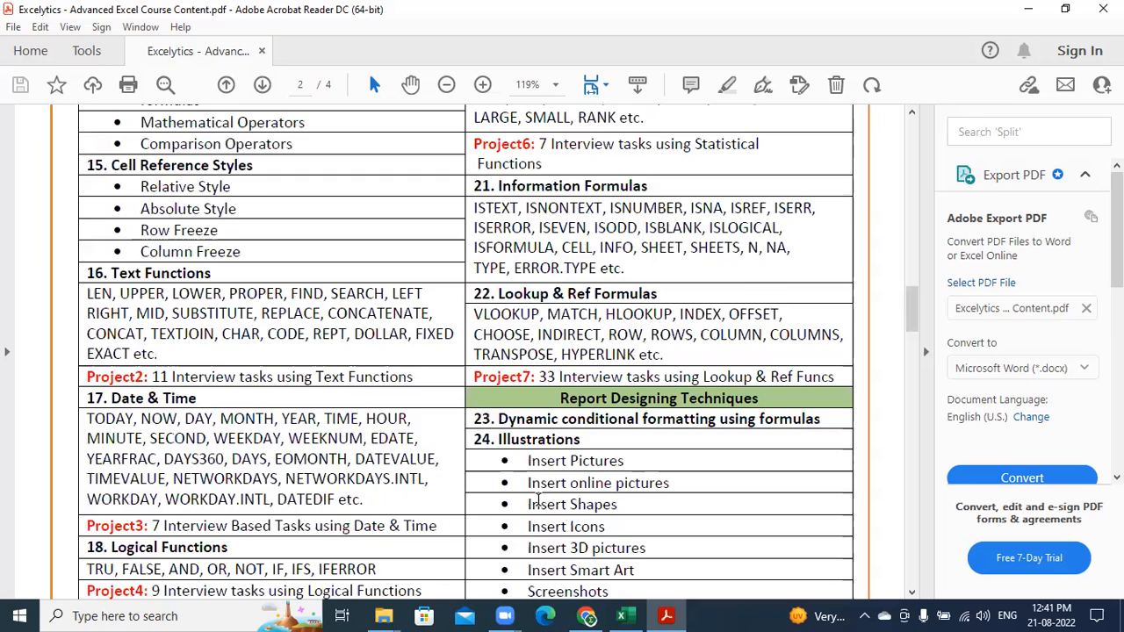
scroll(538, 496, down, 1)
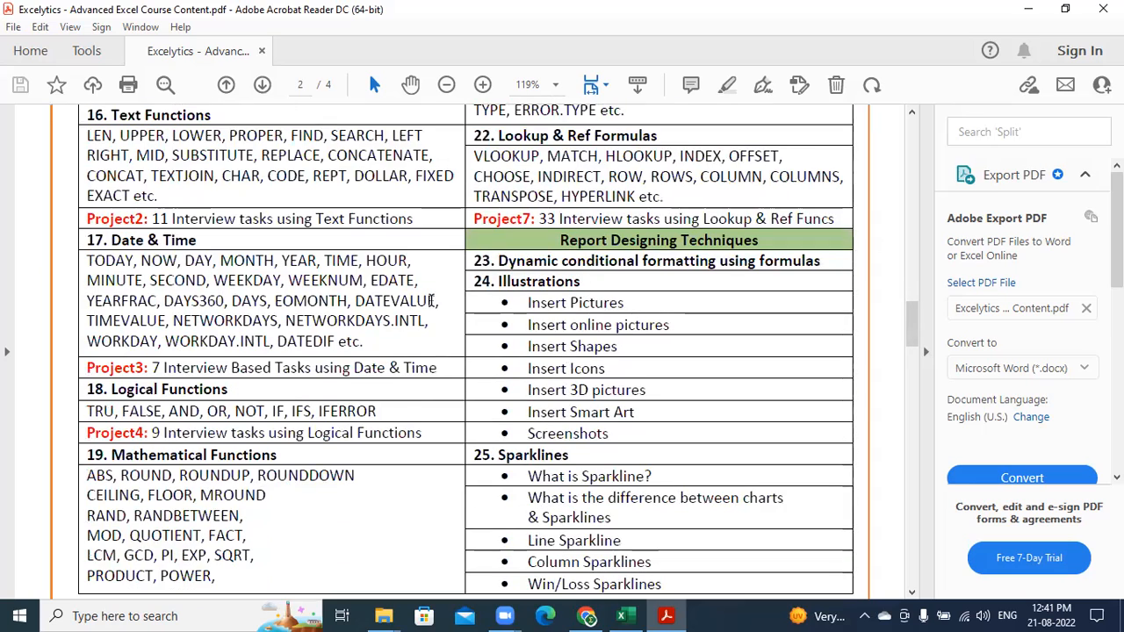
scroll(442, 386, down, 2)
scroll(443, 390, down, 3)
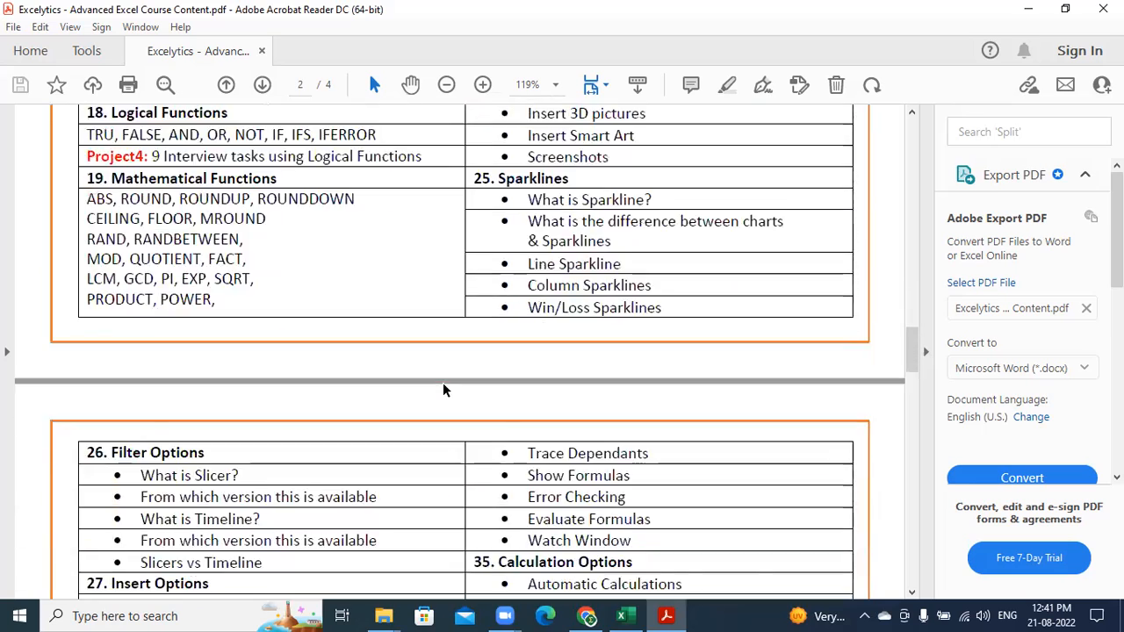
scroll(441, 383, down, 2)
scroll(439, 385, down, 3)
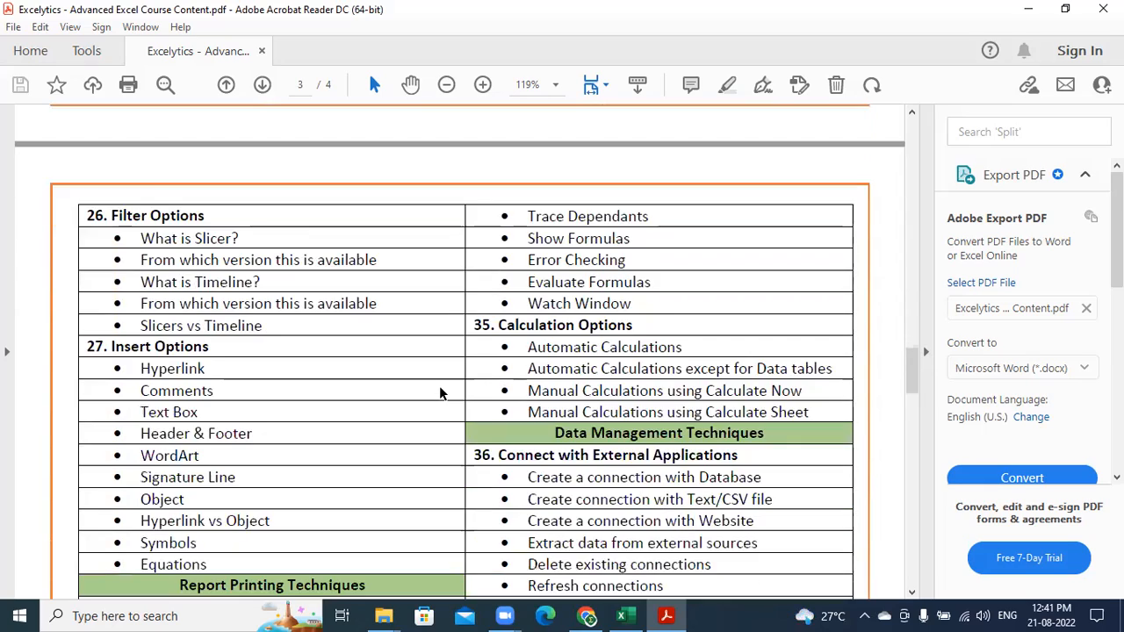
scroll(439, 386, down, 3)
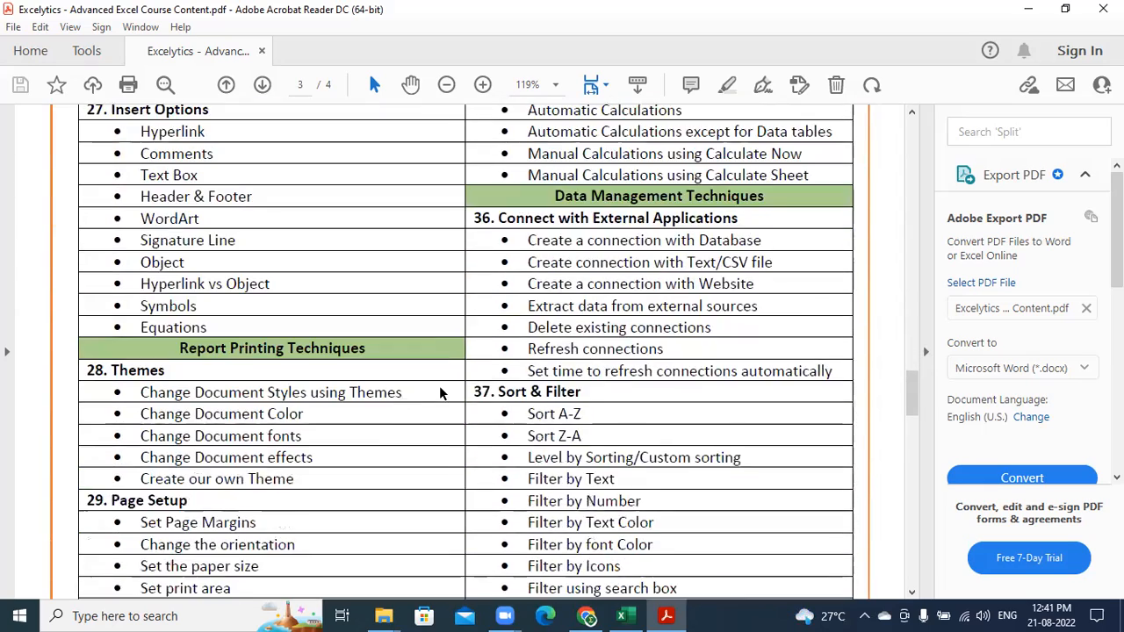
scroll(441, 393, down, 4)
scroll(440, 390, down, 4)
scroll(440, 390, down, 3)
scroll(441, 390, down, 6)
scroll(441, 390, down, 4)
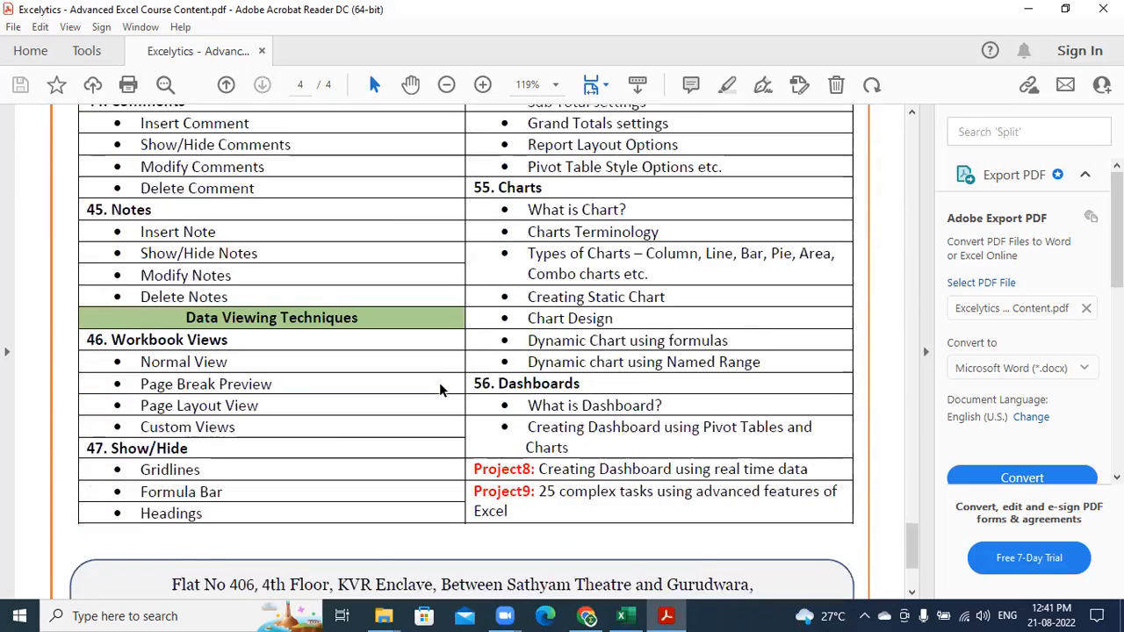
scroll(440, 389, down, 2)
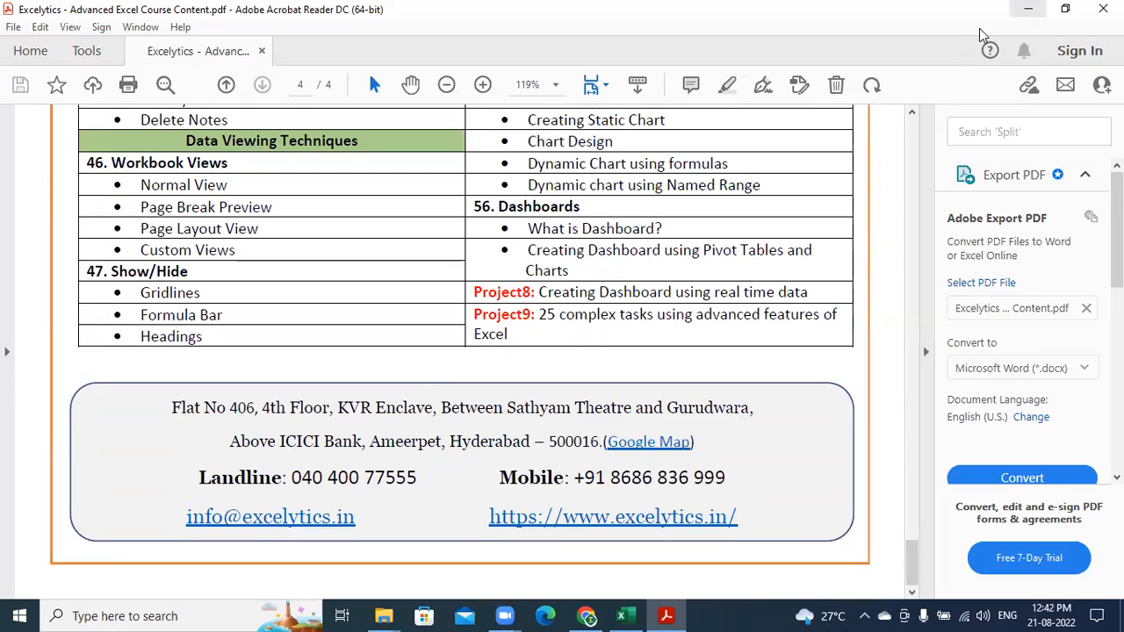
click(1028, 9)
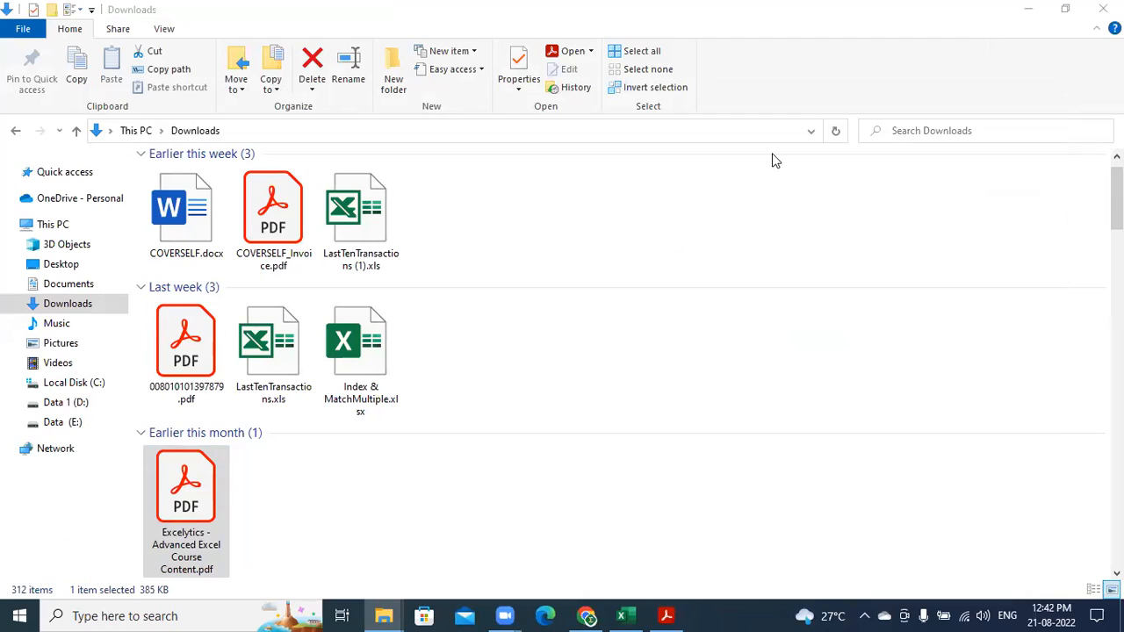
Minimize the Downloads window to reveal the empty desktop
click(1048, 28)
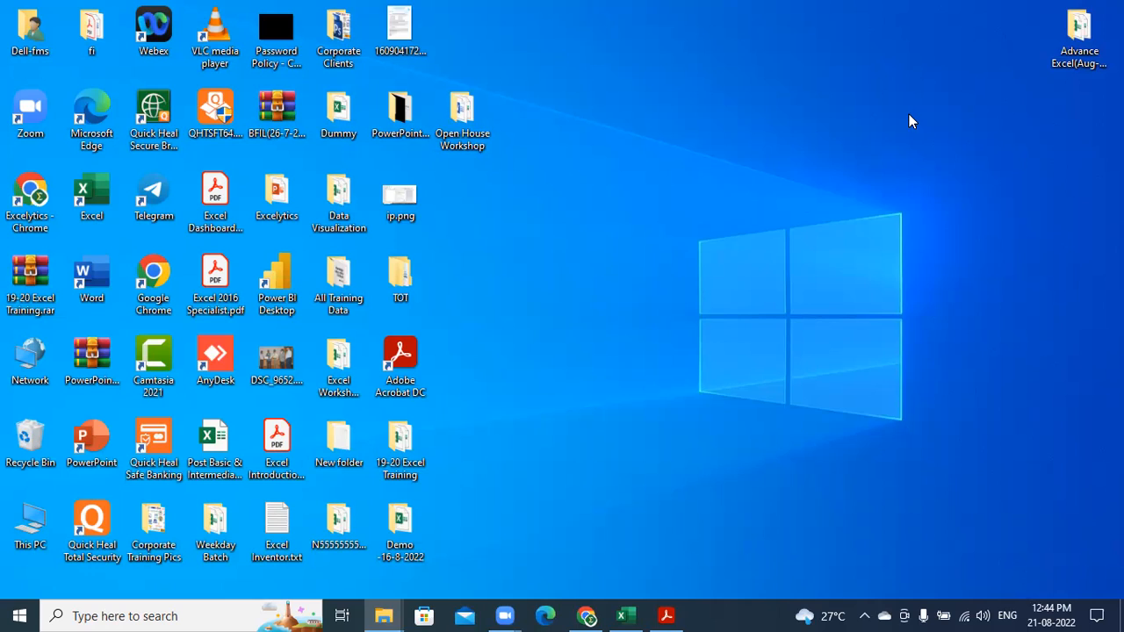
Restore the Text Function workbook and select the Chikkadpally phone number in D11
click(626, 614)
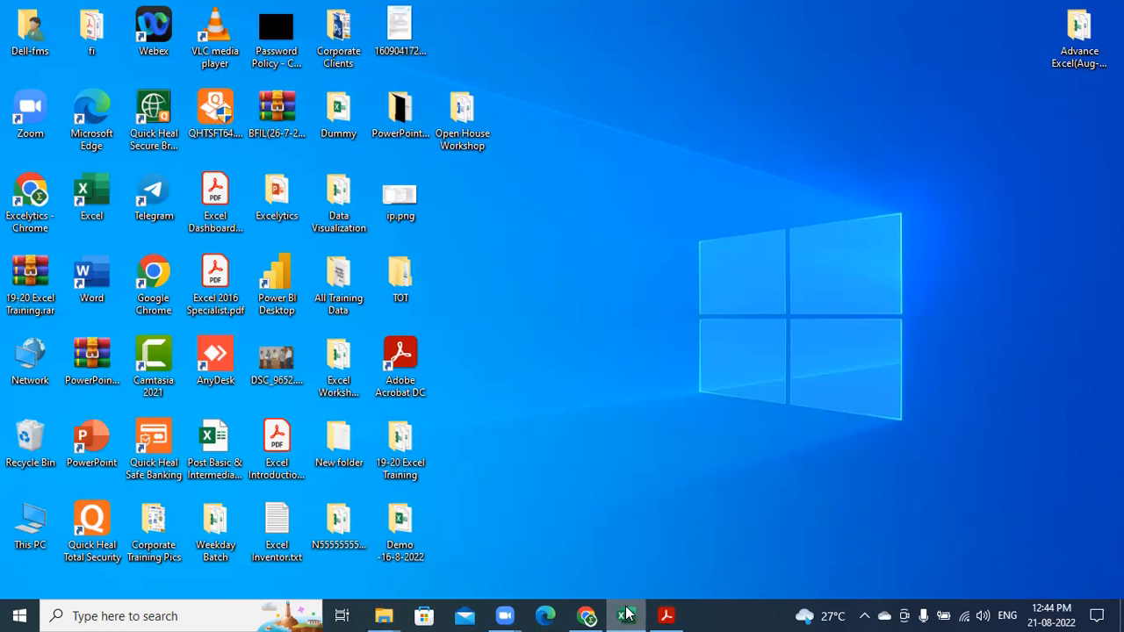
click(527, 199)
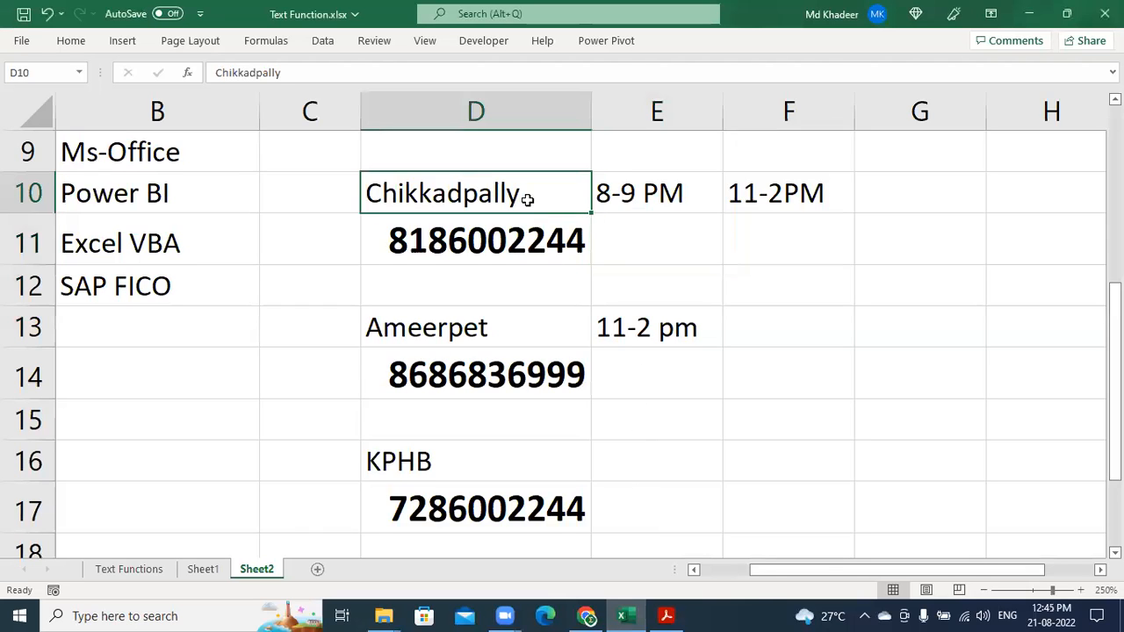
drag(527, 199, 534, 243)
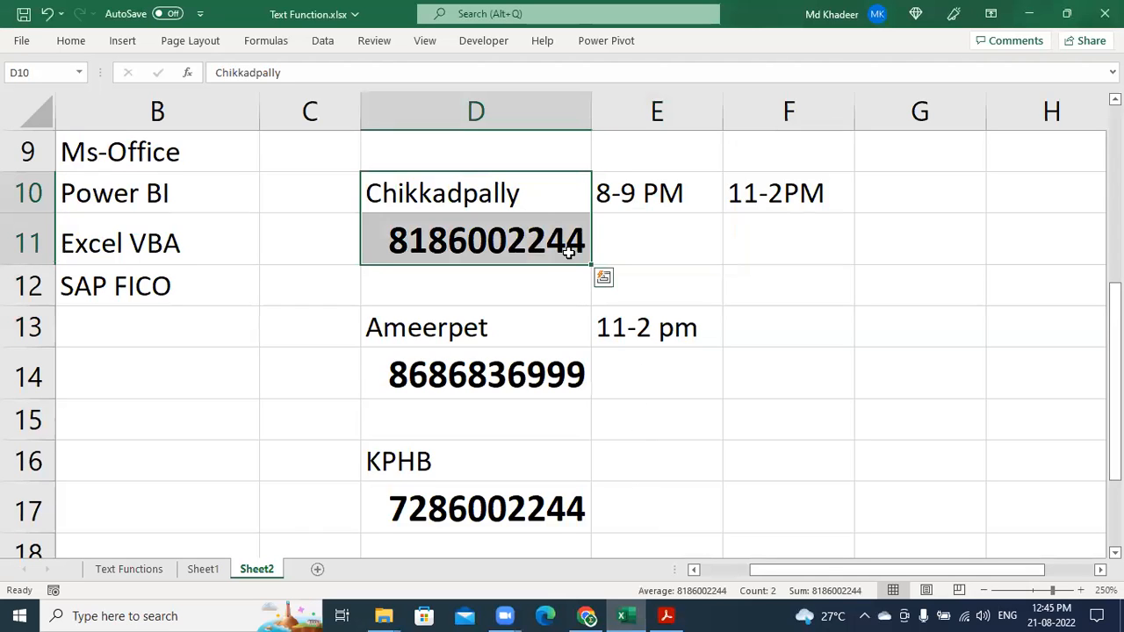
click(569, 245)
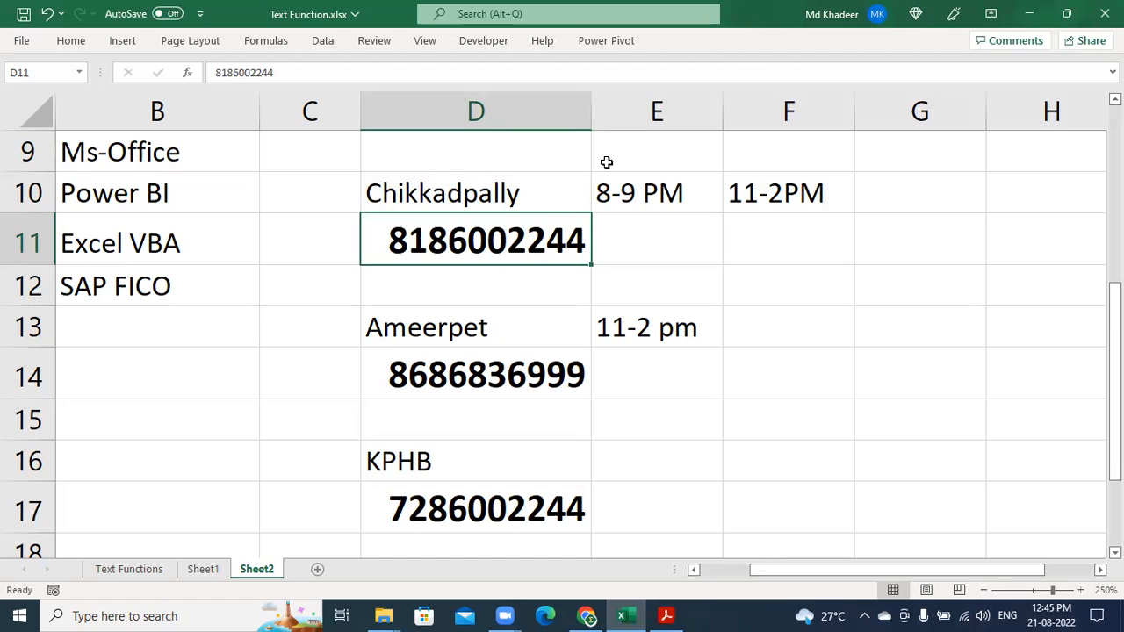
key(alt+Tab)
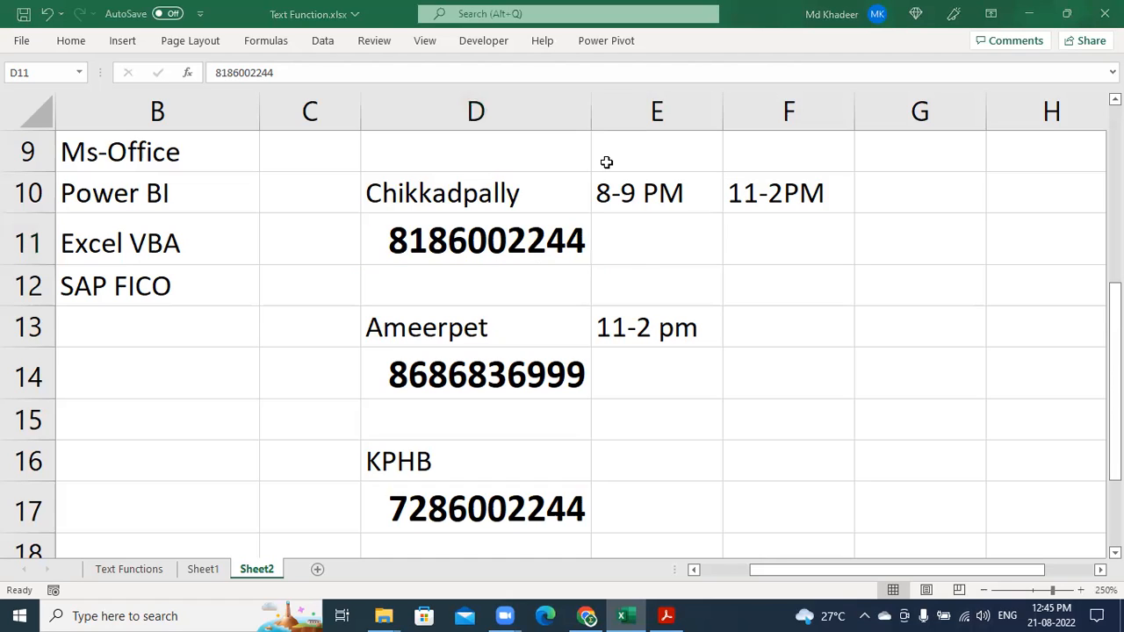
click(512, 248)
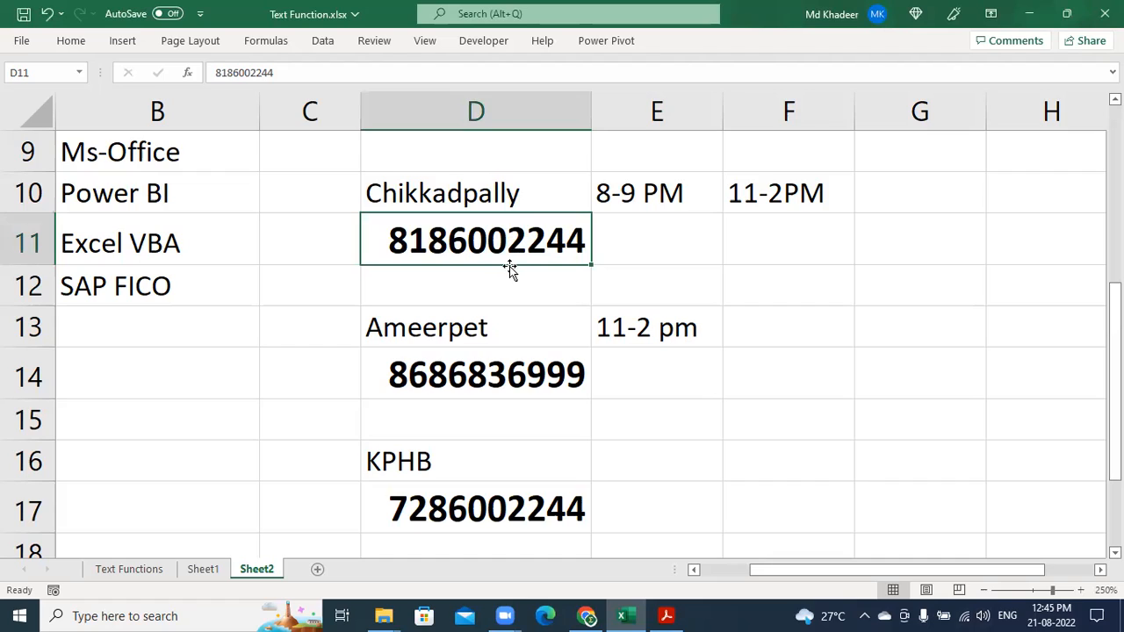